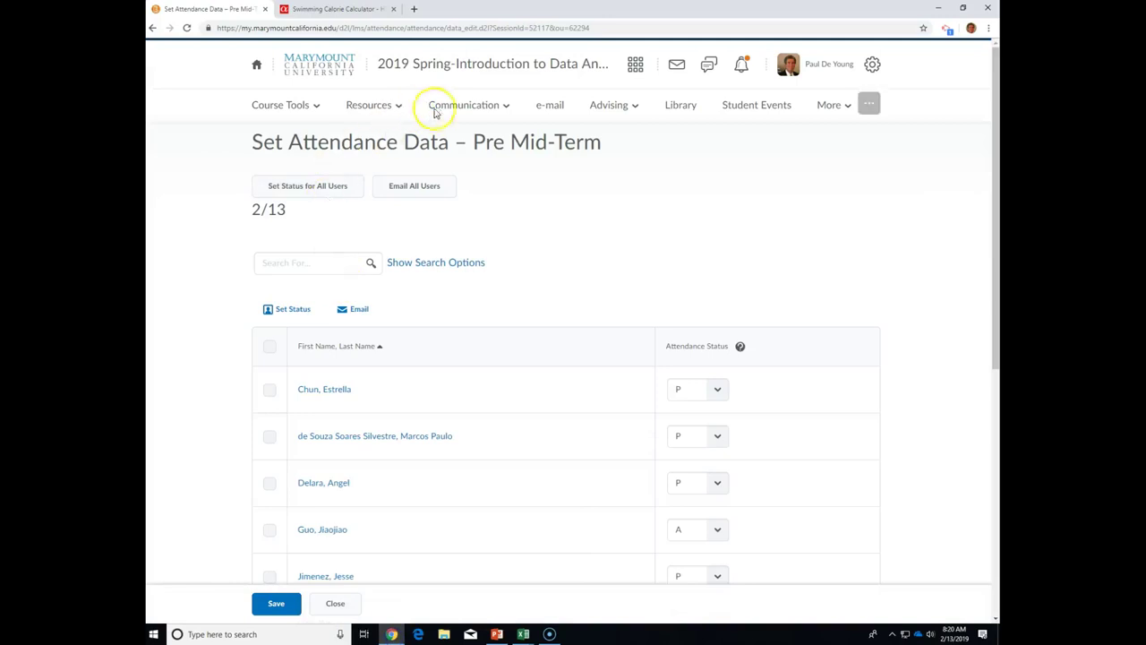
Open Module 3 - Working with Large Worksheets, Charting, and What-If Analysis in the course content
{"action": "left_click", "coordinate": [380, 106]}
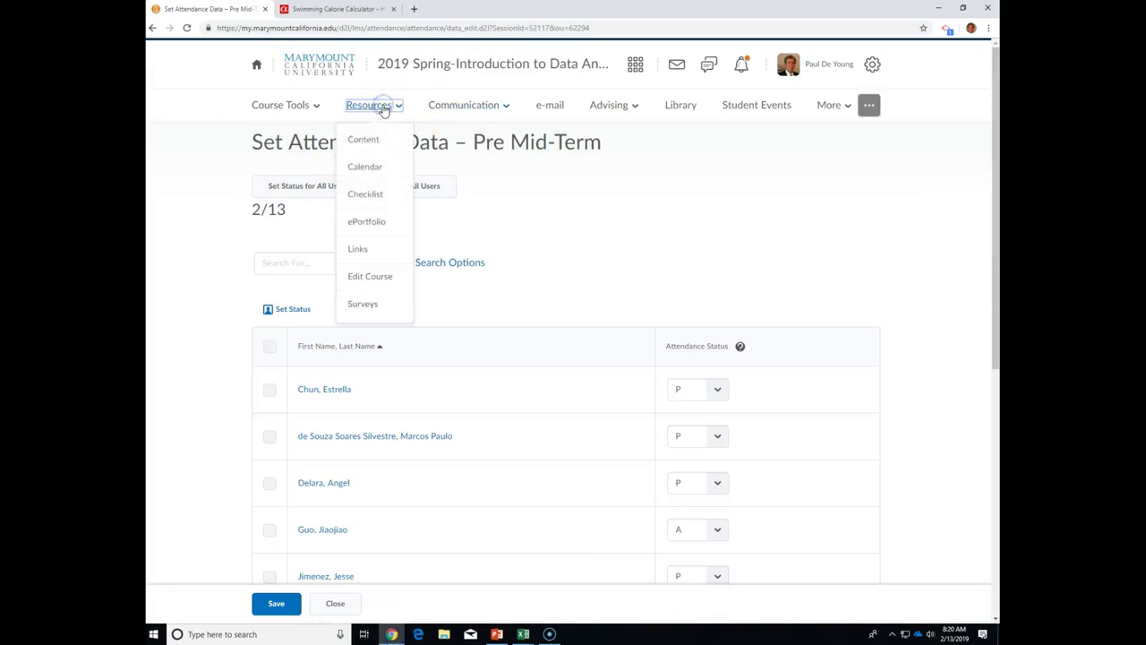
{"action": "left_click", "coordinate": [362, 145]}
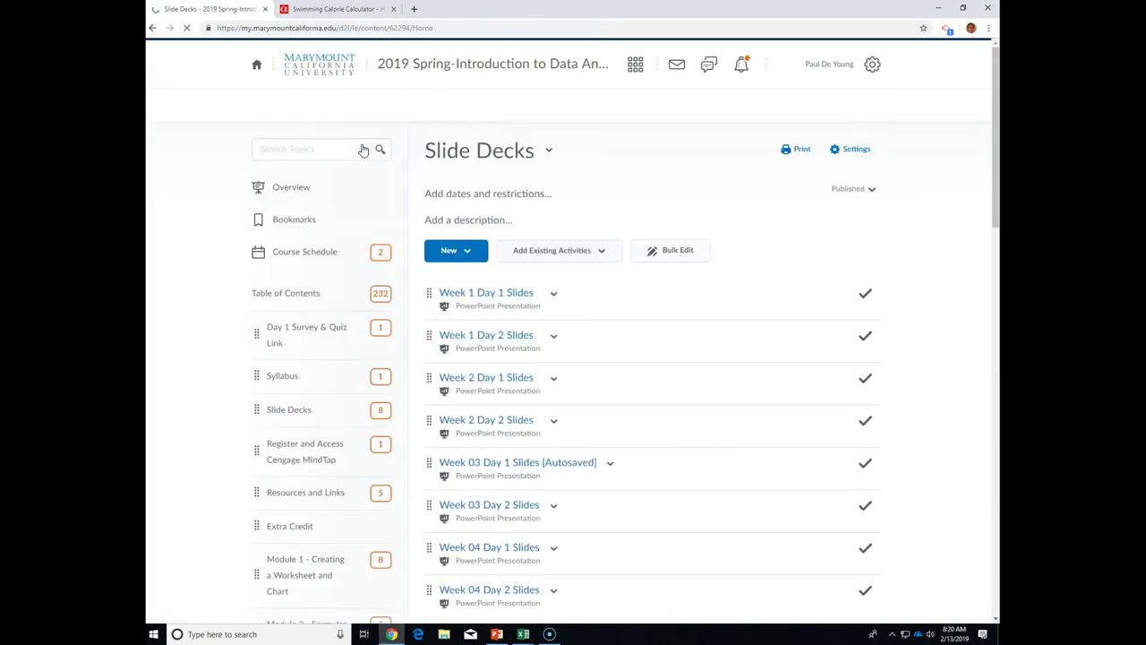
{"action": "scroll", "coordinate": [333, 320], "scroll_direction": "down", "scroll_amount": 4}
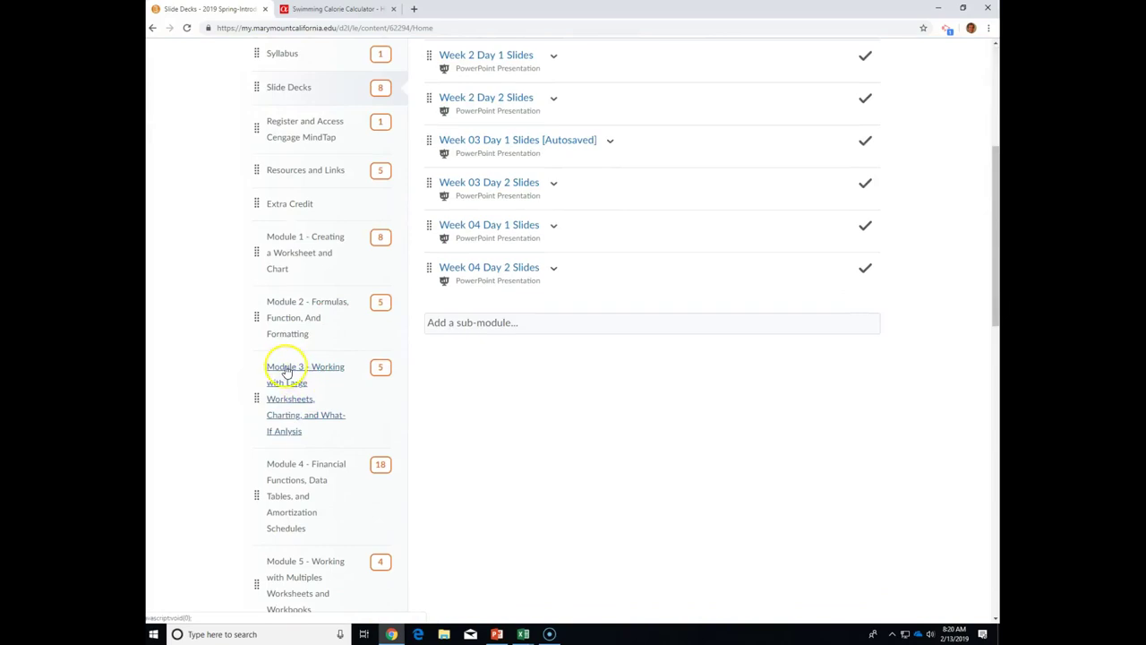
{"action": "left_click", "coordinate": [289, 391]}
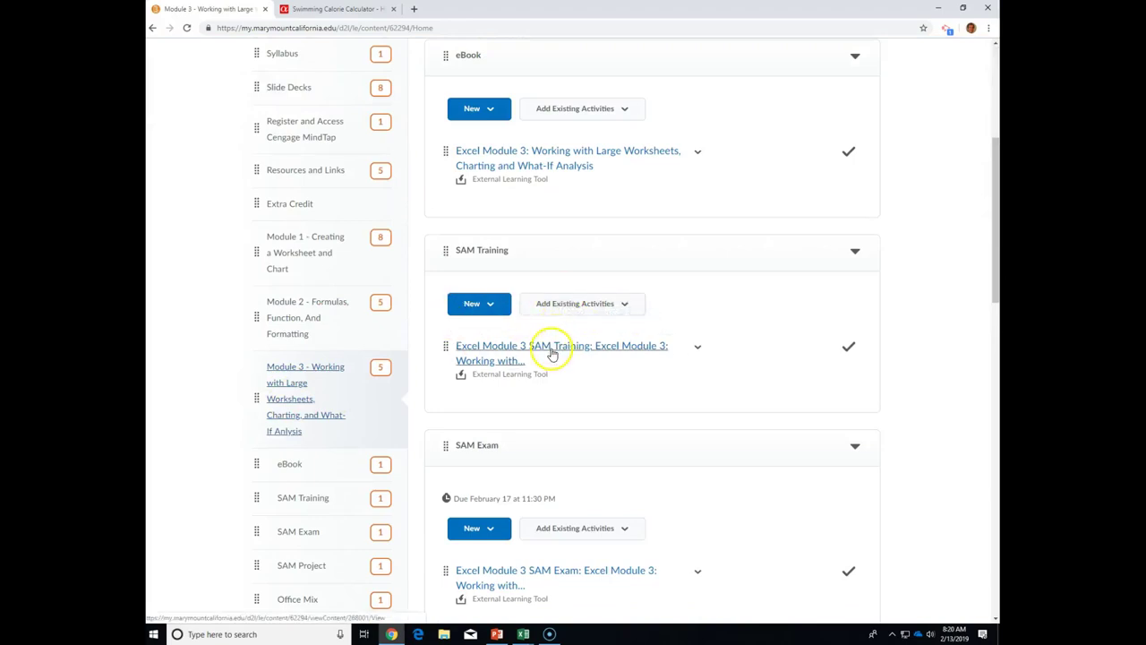
Open Excel Module 3 SAM Project 1 from the SAM Project section and start the assignment
{"action": "scroll", "coordinate": [552, 352], "scroll_direction": "down", "scroll_amount": 2}
{"action": "scroll", "coordinate": [553, 352], "scroll_direction": "down", "scroll_amount": 3}
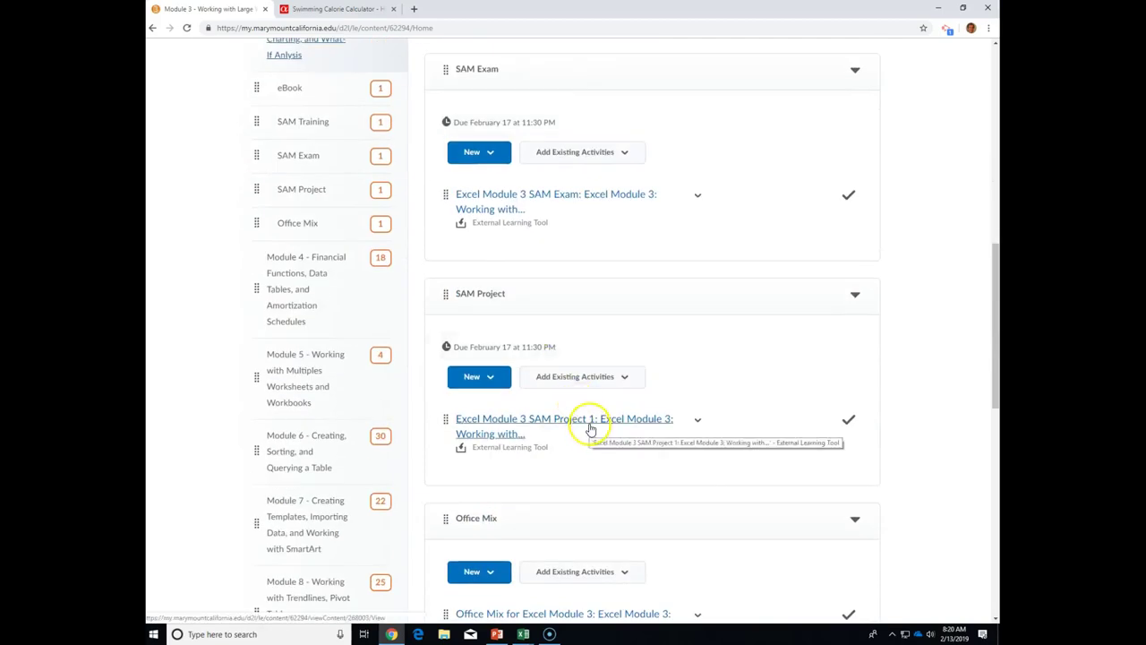
{"action": "left_click", "coordinate": [590, 429]}
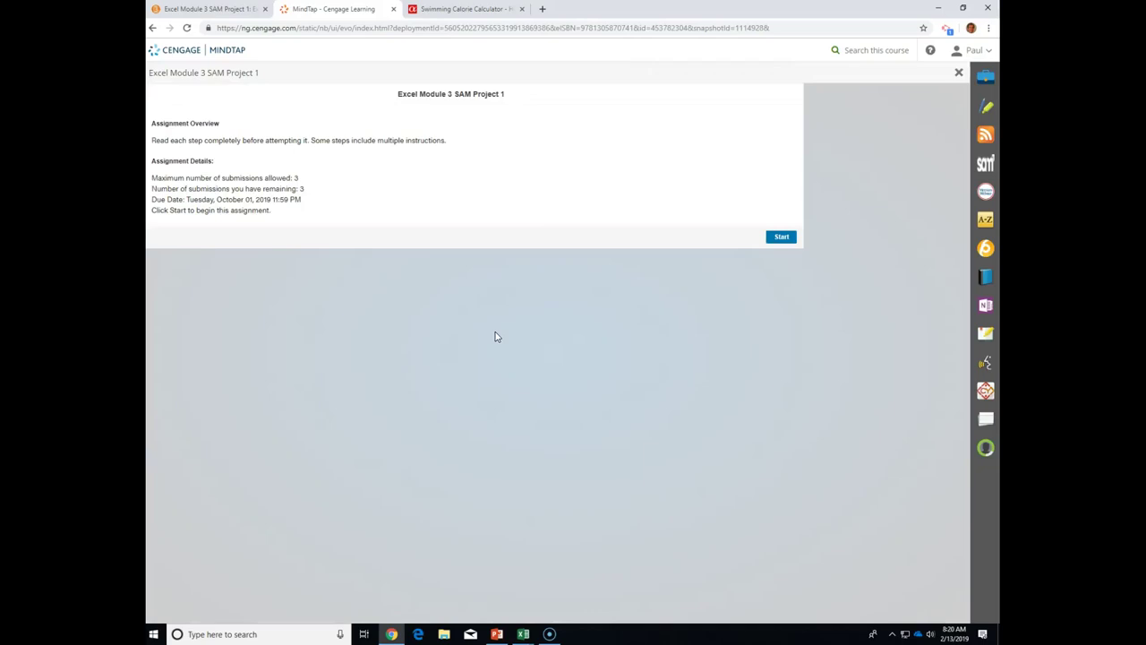
{"action": "left_click", "coordinate": [794, 242]}
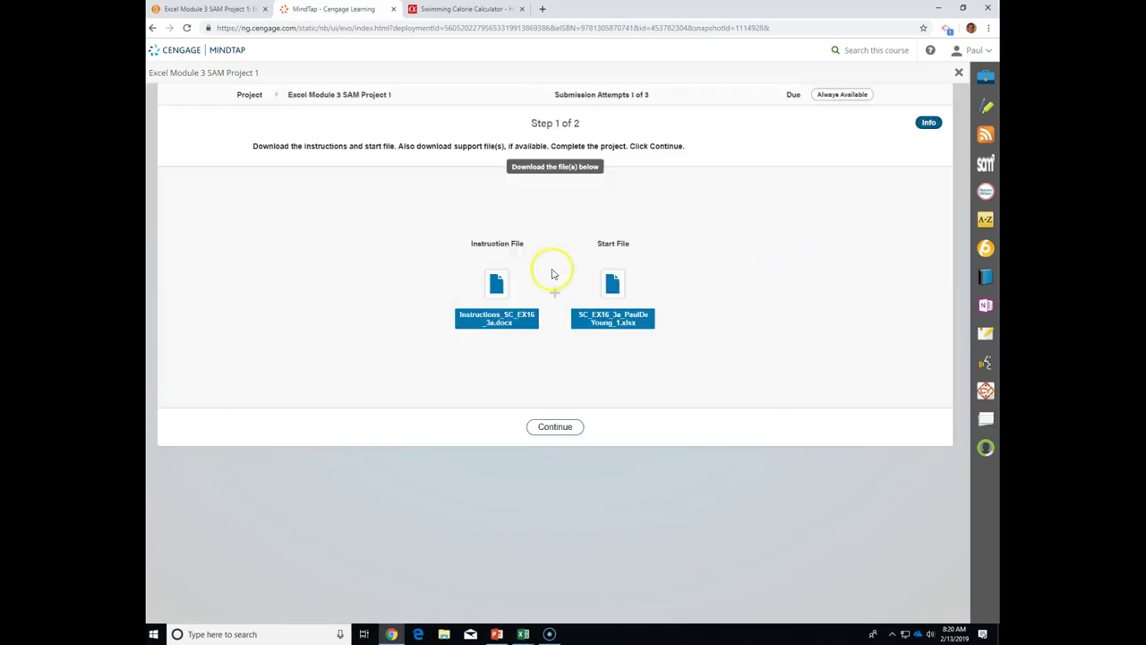
Download the project's instruction file Instructions_SC_EX16_3a.docx and its start workbook
{"action": "left_click", "coordinate": [499, 285]}
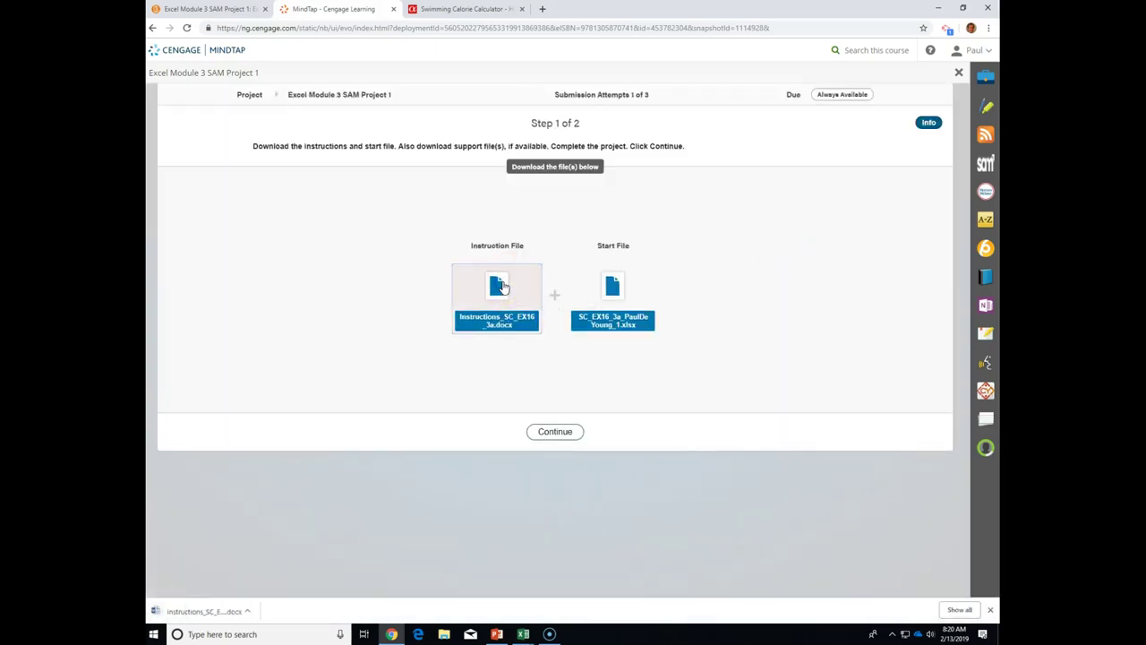
{"action": "left_click", "coordinate": [616, 296]}
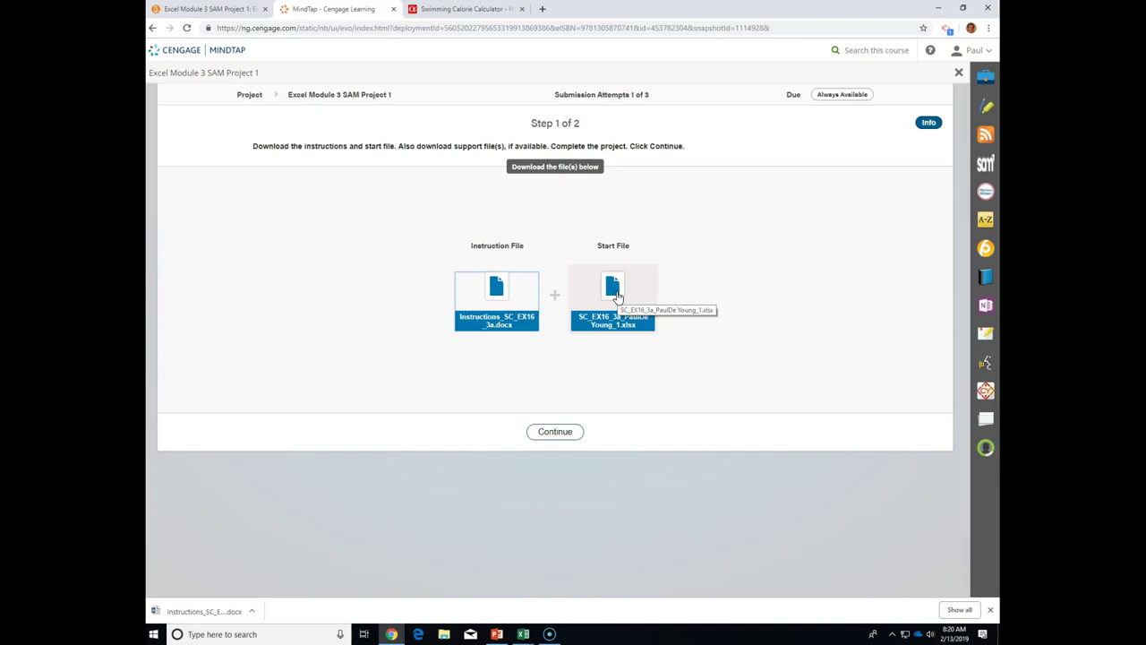
{"action": "left_click", "coordinate": [615, 288]}
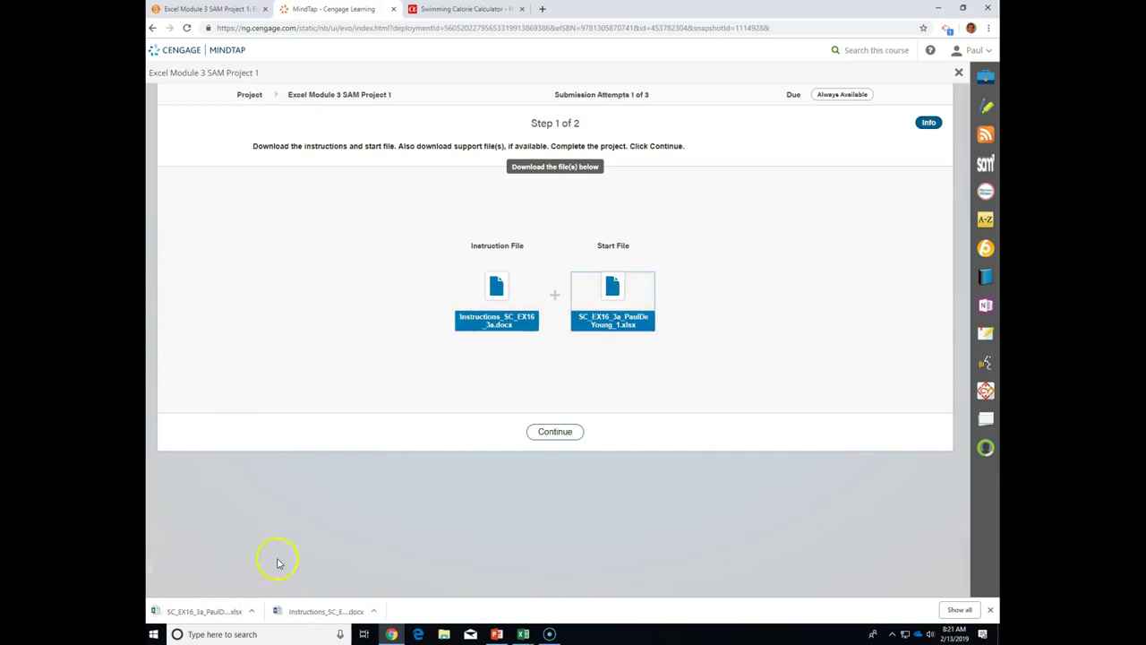
Open the downloaded Instructions_SC_EX16_3a document in Word and enable editing
{"action": "left_click", "coordinate": [319, 610]}
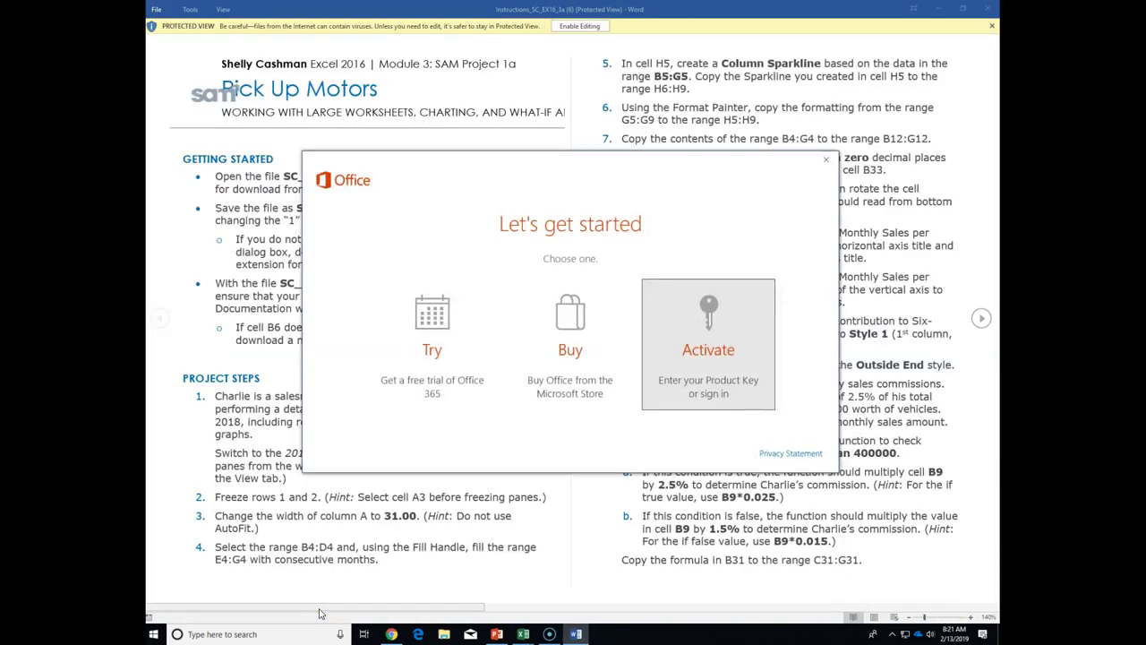
{"action": "left_click", "coordinate": [570, 26]}
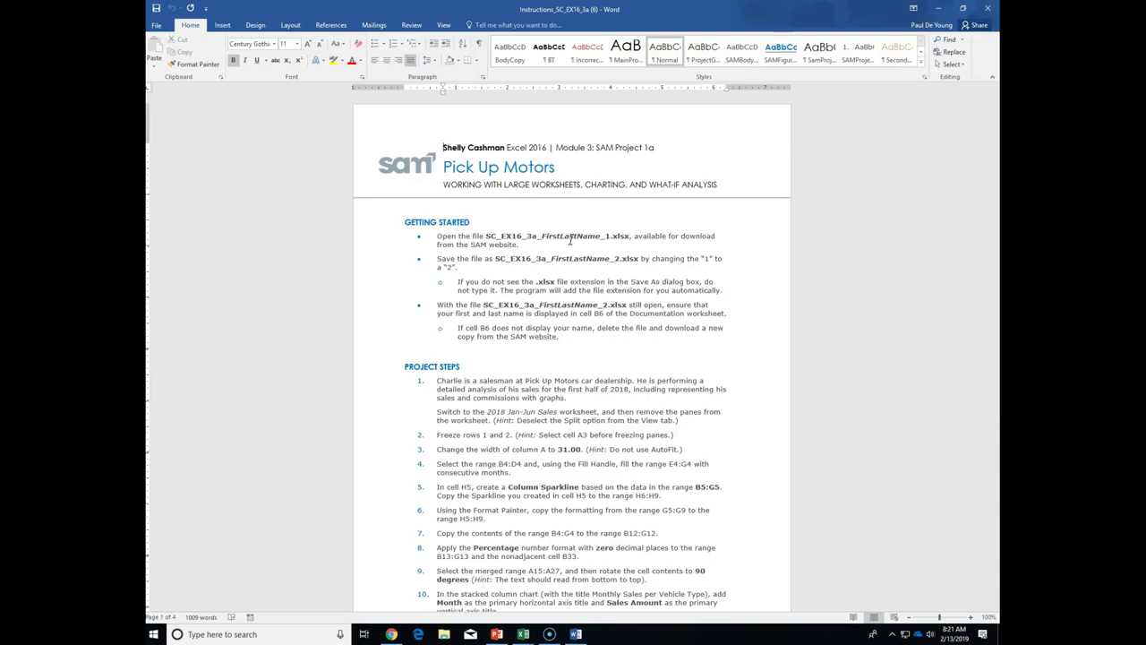
{"action": "left_click", "coordinate": [601, 207]}
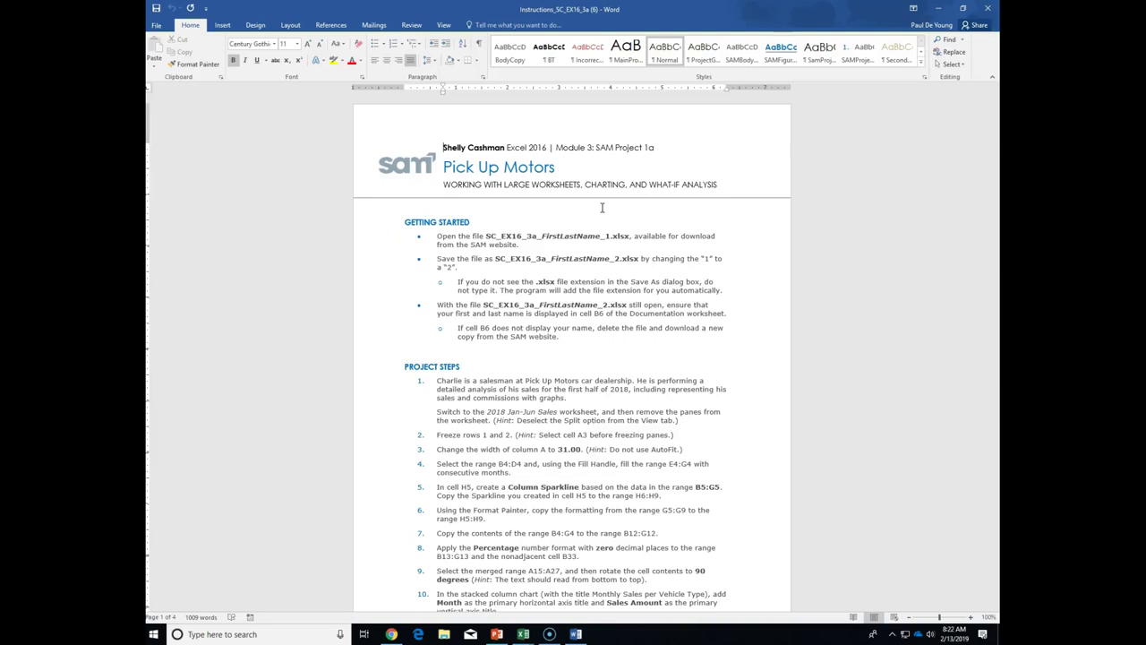
Review the heading, Getting Started notes and project steps of the Pick Up Motors instructions
{"action": "double_click", "coordinate": [475, 145]}
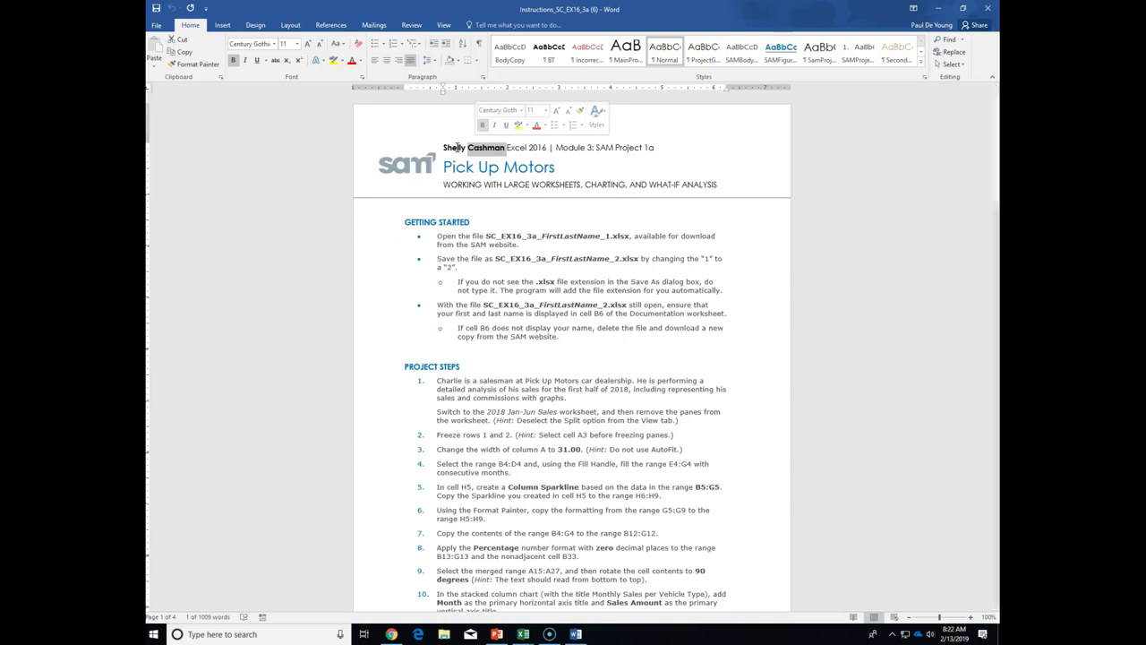
{"action": "left_click", "coordinate": [519, 301]}
{"action": "scroll", "coordinate": [519, 300], "scroll_direction": "down", "scroll_amount": 3}
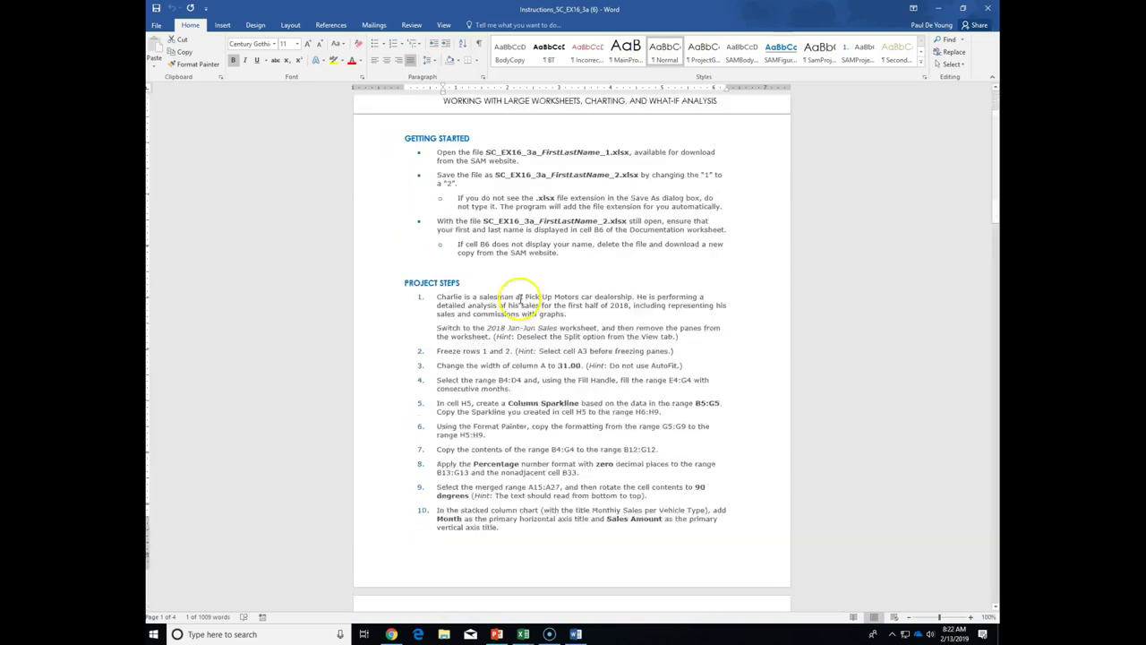
{"action": "scroll", "coordinate": [519, 300], "scroll_direction": "down", "scroll_amount": 9}
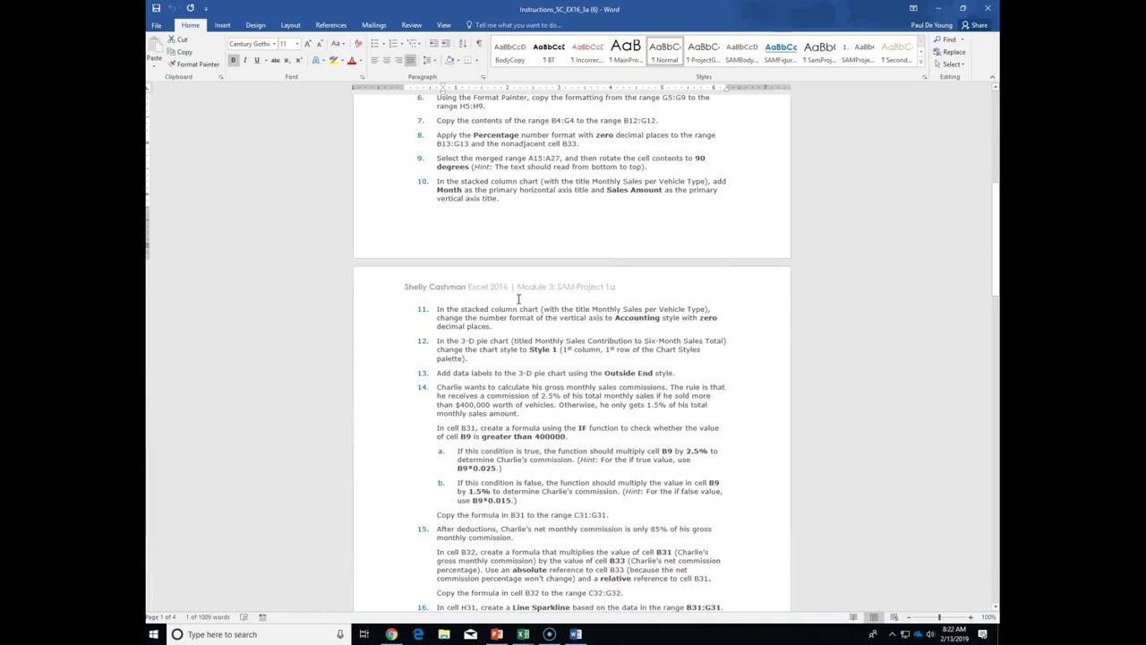
{"action": "scroll", "coordinate": [520, 301], "scroll_direction": "up", "scroll_amount": 12}
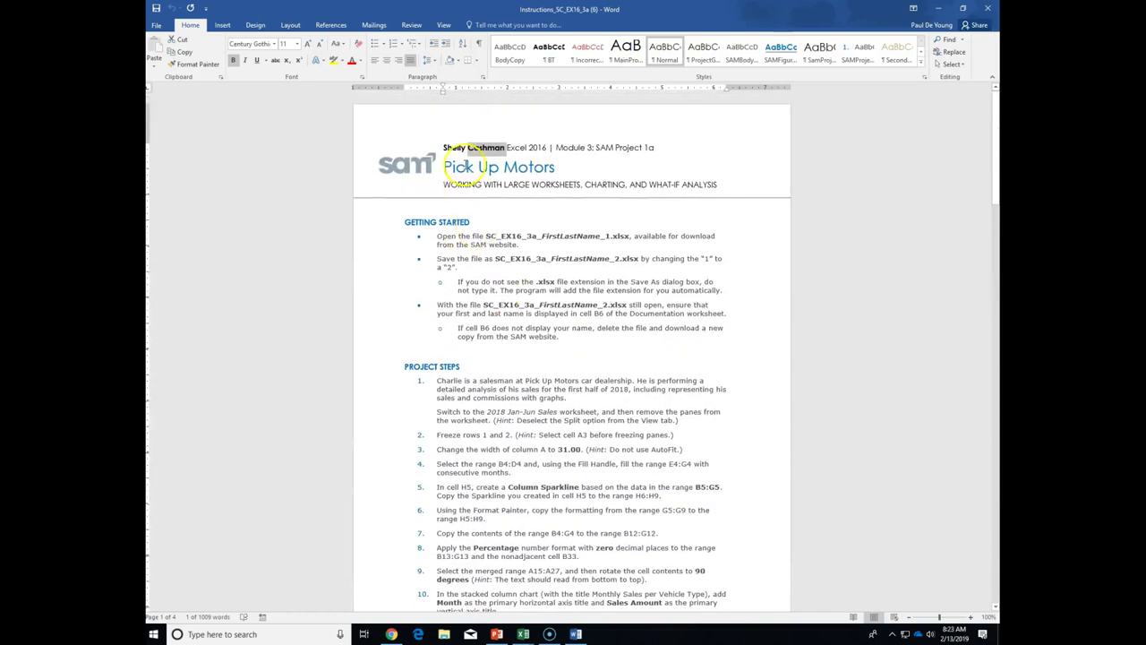
{"action": "left_click_drag", "start_coordinate": [442, 166], "coordinate": [560, 170]}
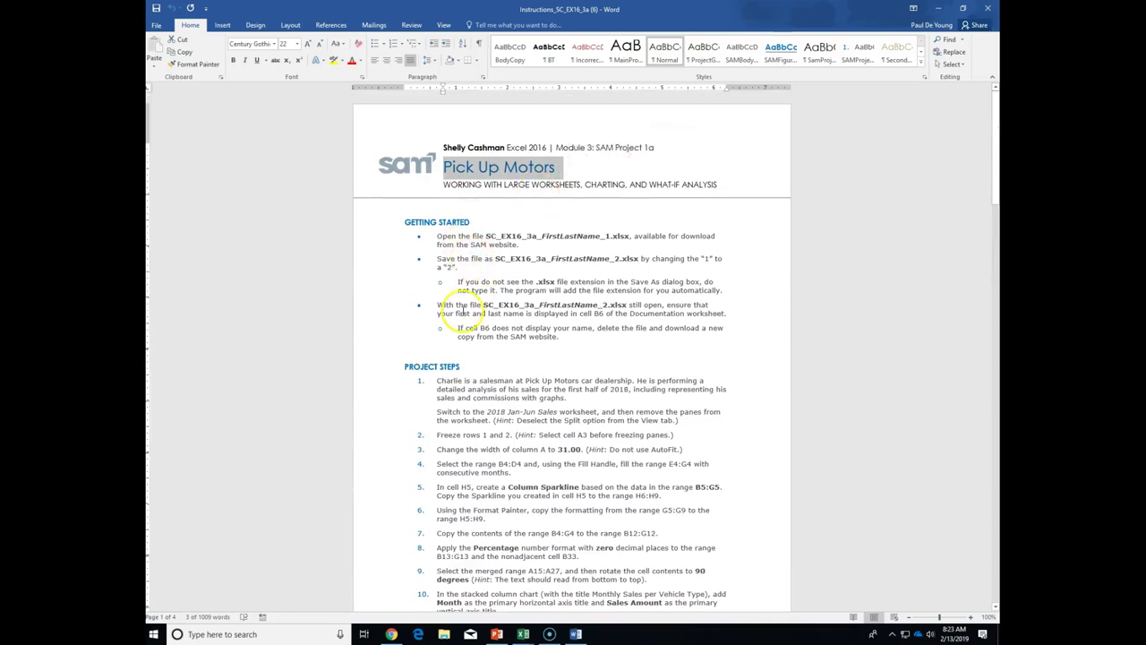
Switch to Chrome to check the instruction and start file downloads, and return to the Word instructions
{"action": "mouse_move", "coordinate": [391, 636]}
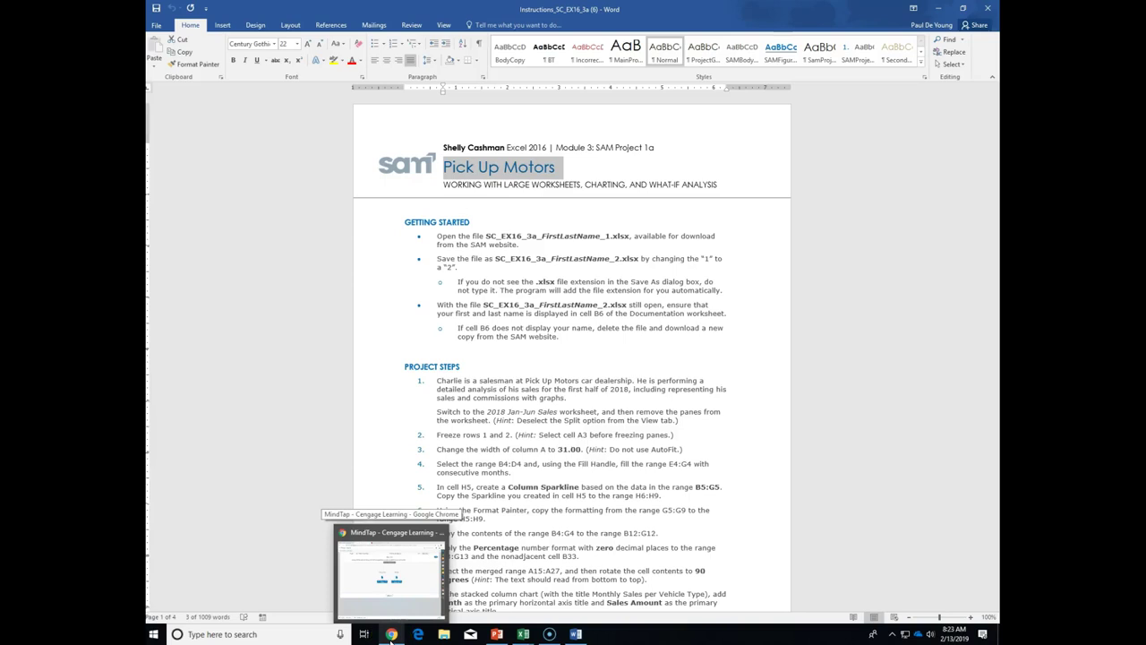
{"action": "left_click", "coordinate": [390, 589]}
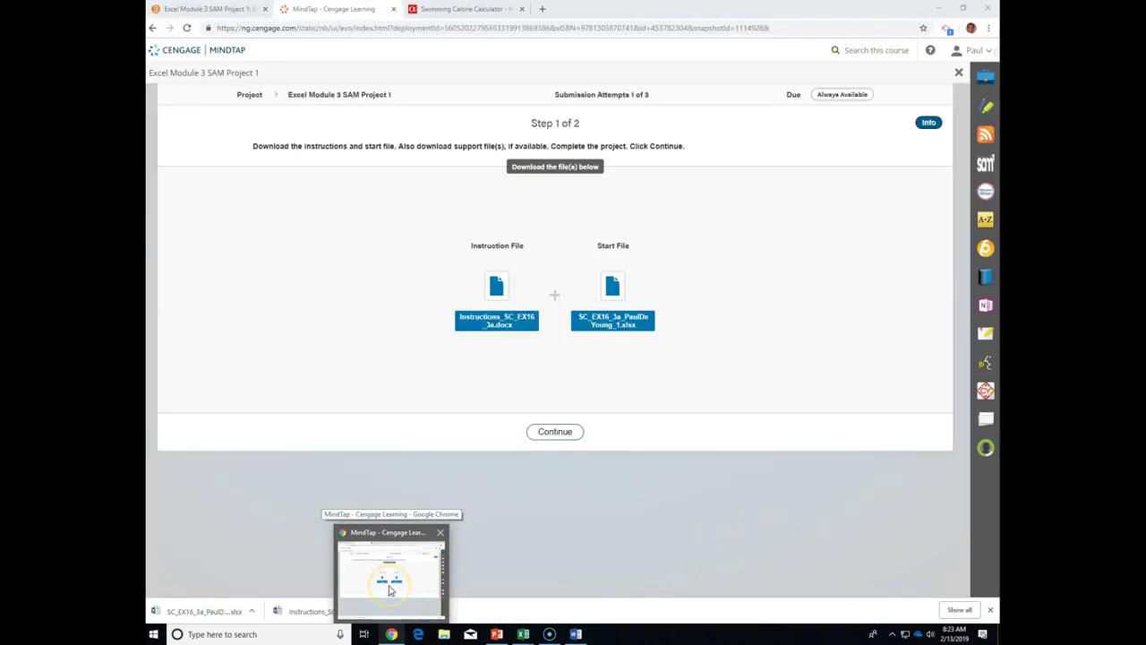
{"action": "left_click", "coordinate": [395, 591]}
{"action": "left_click", "coordinate": [391, 591]}
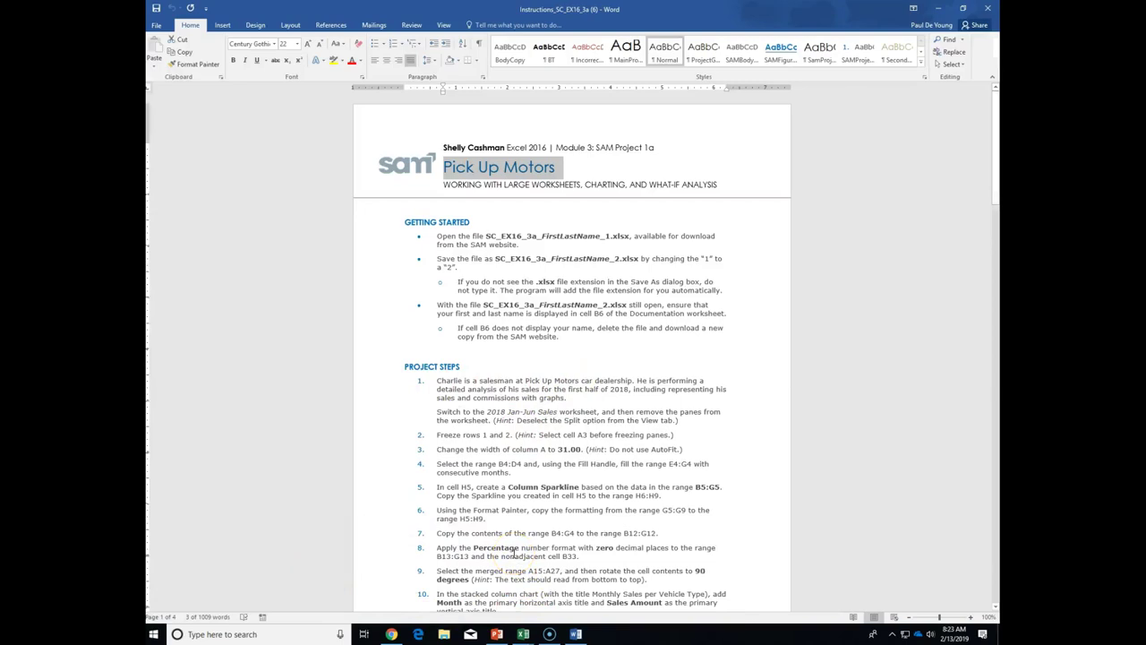
Open the most recently downloaded SC_EX16_3a start workbook from the Downloads folder in File Explorer
{"action": "left_click", "coordinate": [523, 634]}
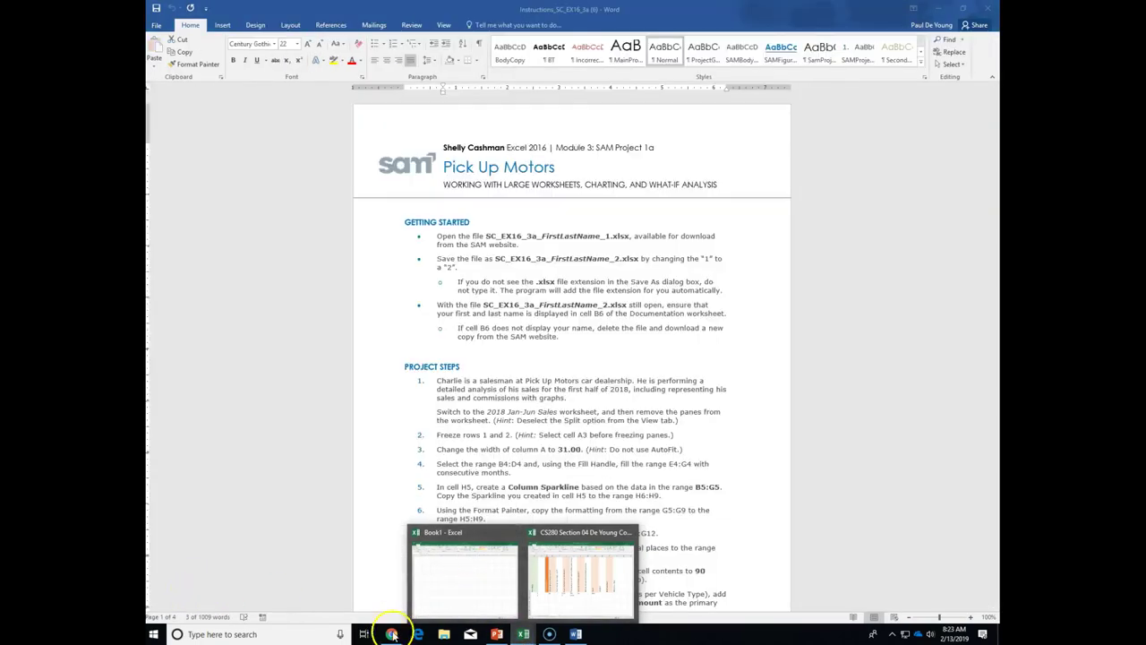
{"action": "left_click", "coordinate": [442, 633]}
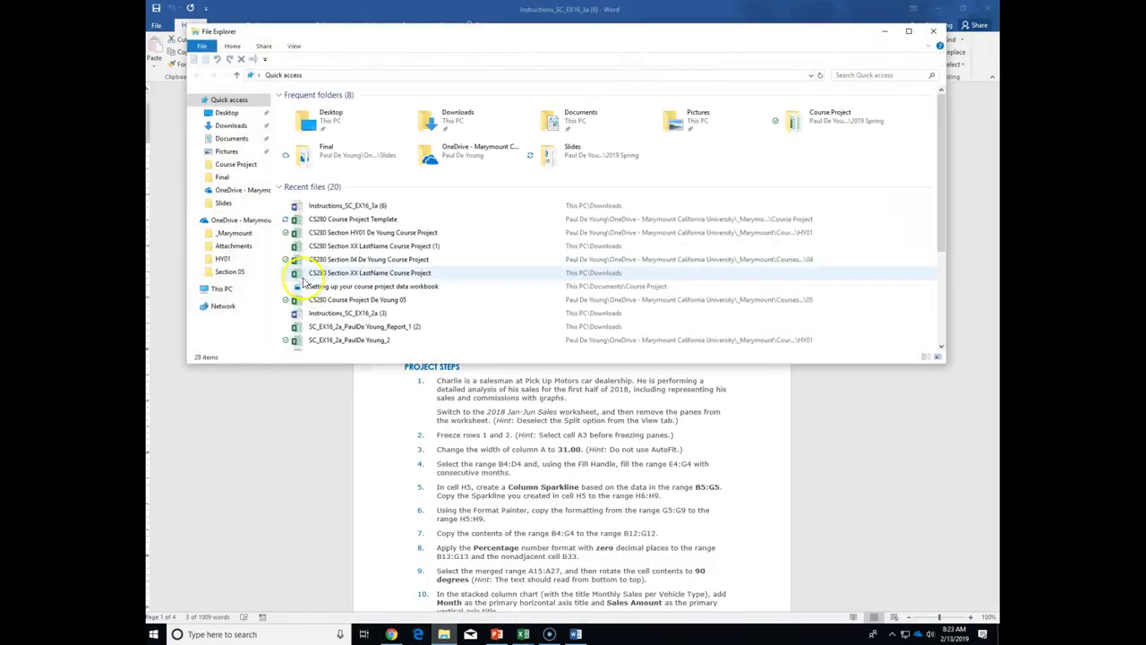
{"action": "left_click", "coordinate": [230, 126]}
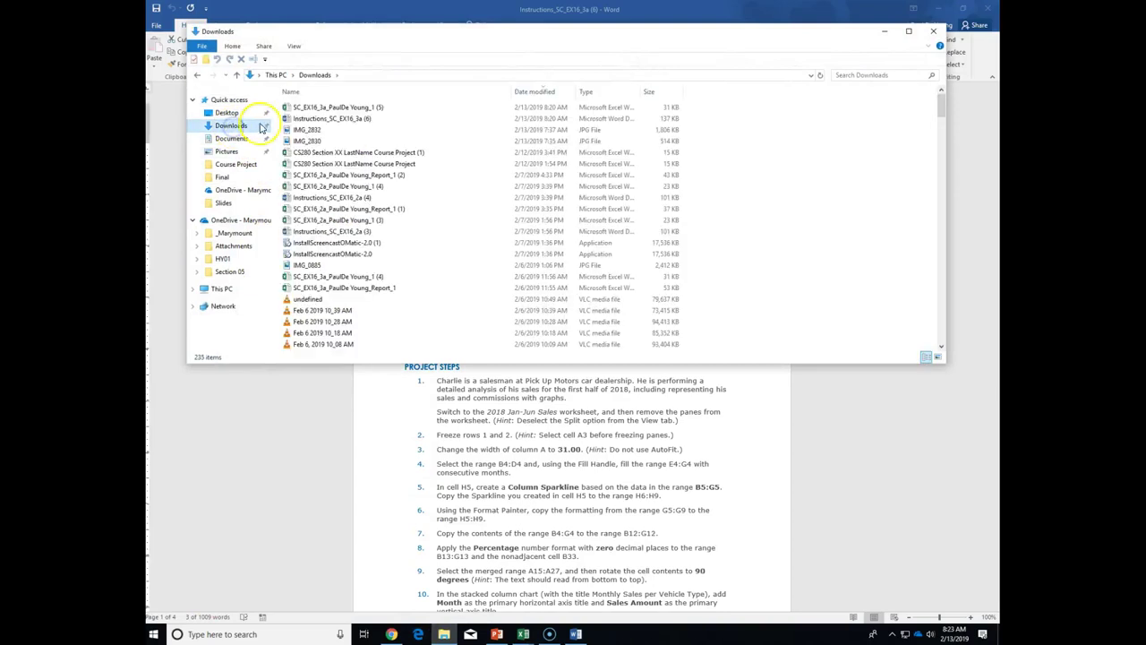
{"action": "double_click", "coordinate": [319, 108]}
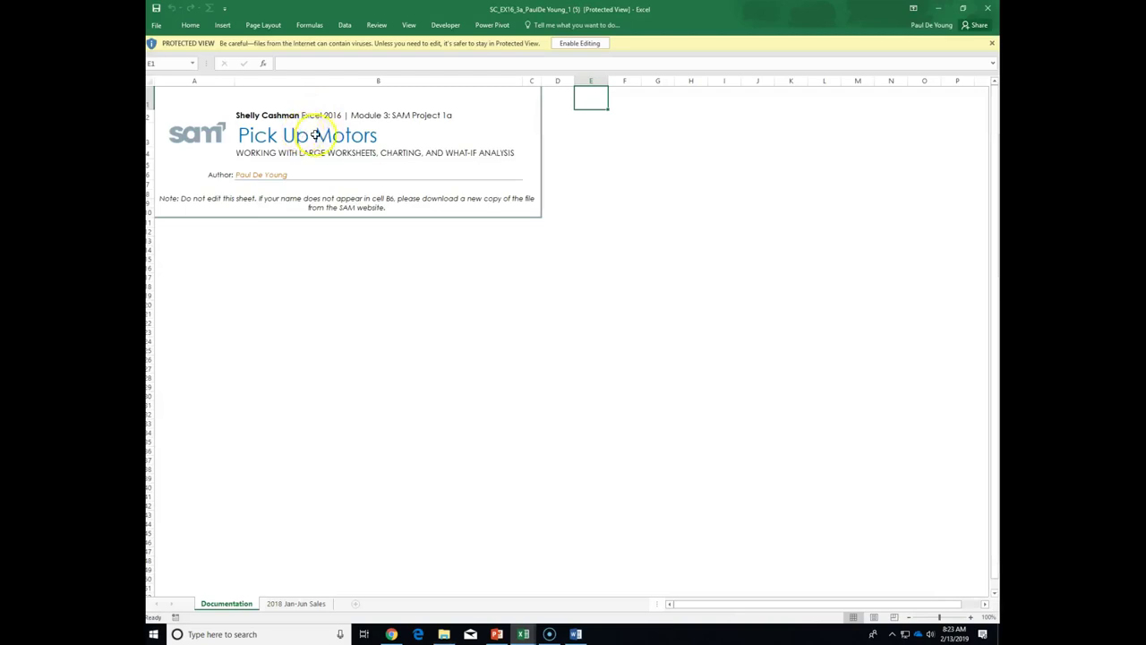
Enable editing for the Pick Up Motors start workbook in Excel
{"action": "left_click", "coordinate": [296, 125]}
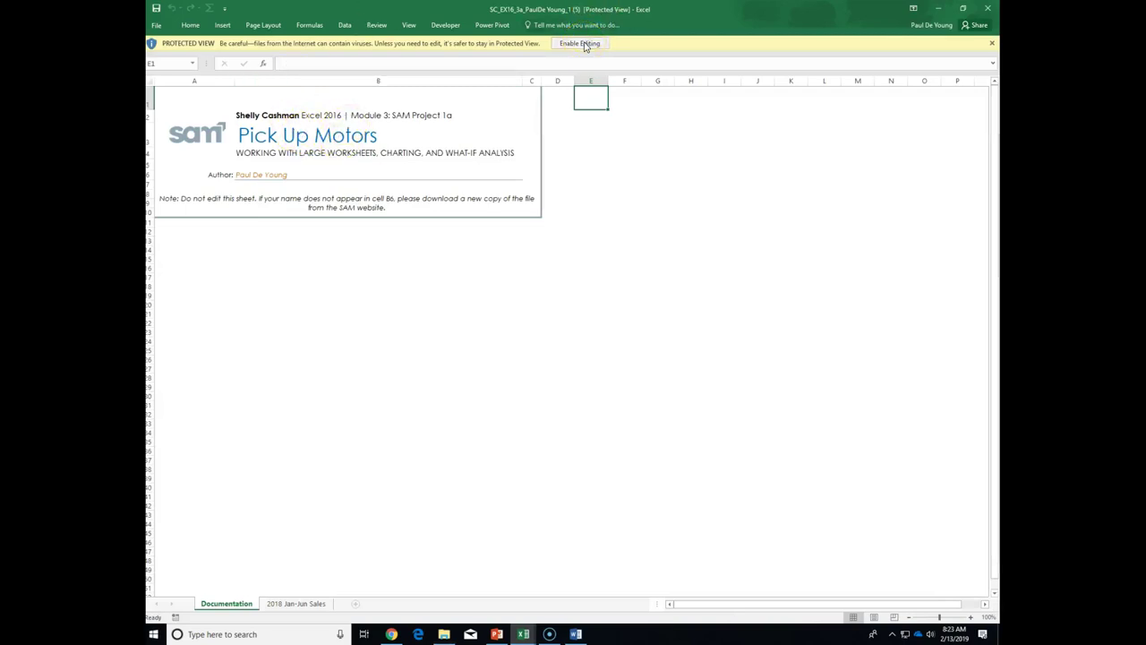
{"action": "left_click", "coordinate": [580, 43]}
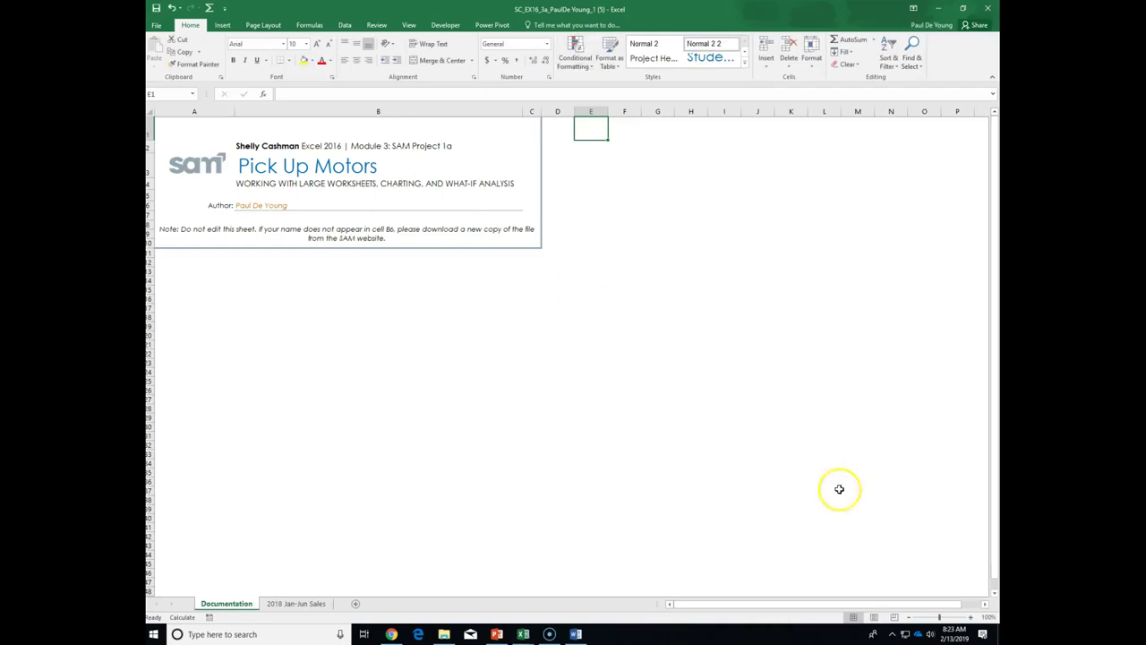
{"action": "left_click", "coordinate": [970, 617]}
{"action": "left_click", "coordinate": [971, 616]}
{"action": "left_click", "coordinate": [970, 617]}
{"action": "left_click", "coordinate": [971, 617]}
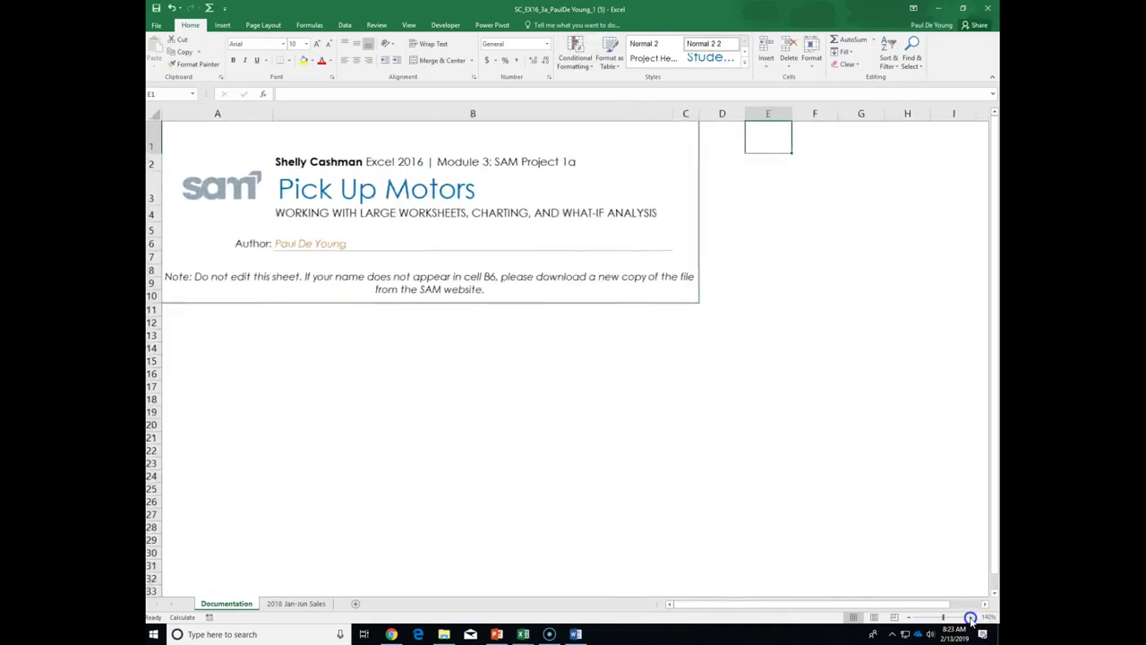
{"action": "left_click", "coordinate": [970, 617]}
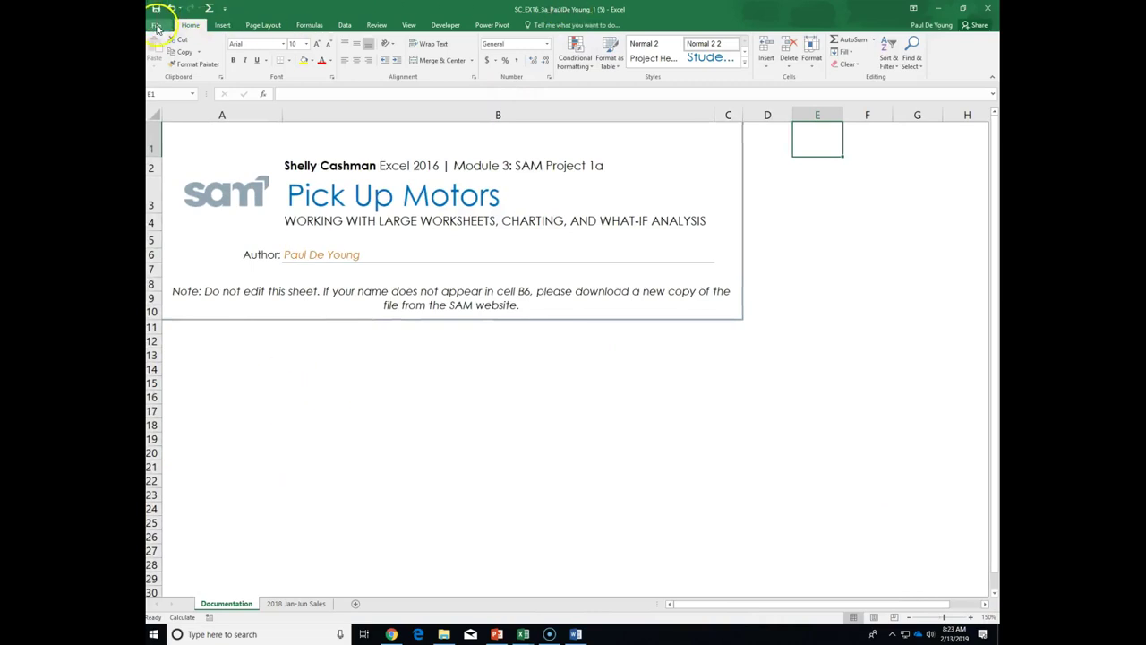
Start saving a workbook copy in the university OneDrive, going to _Marymount, Courses, CS 280 Intro to Data Analysis, 2019 Spring, Module Projects, 05
{"action": "left_click", "coordinate": [156, 26]}
{"action": "left_click", "coordinate": [165, 134]}
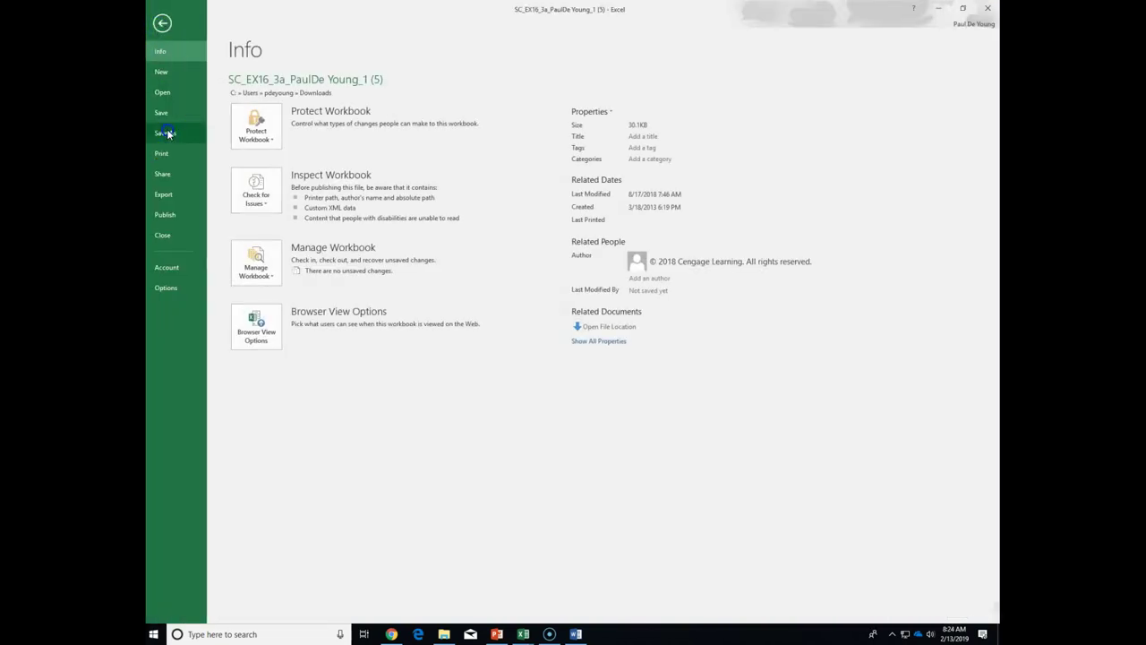
{"action": "left_click", "coordinate": [326, 87]}
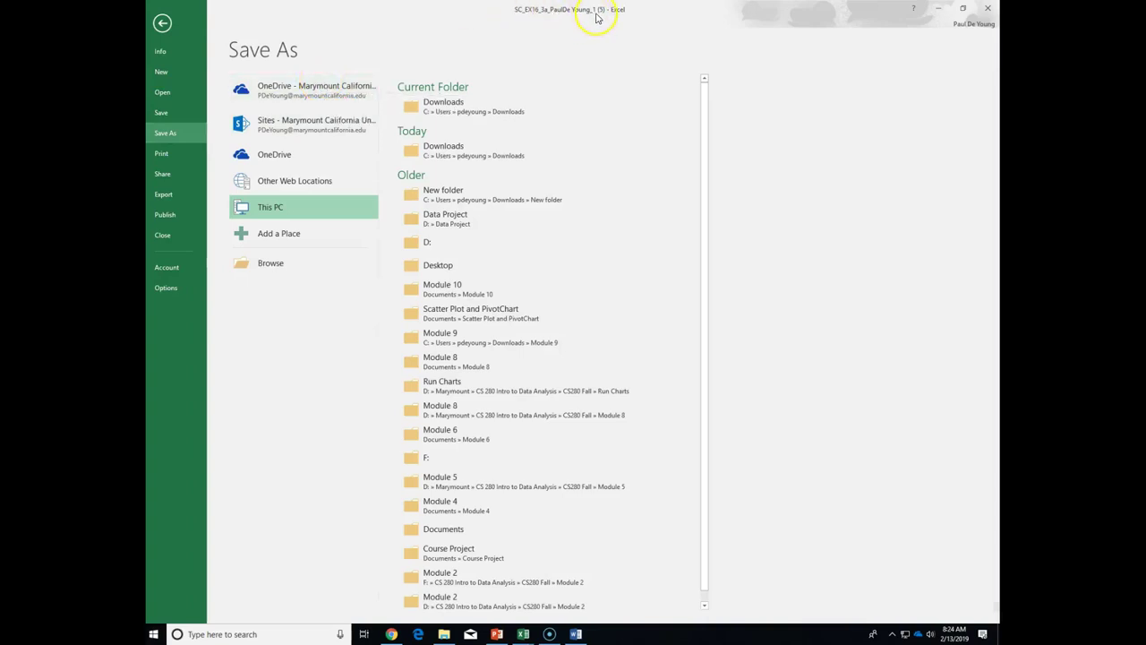
{"action": "left_click", "coordinate": [273, 90]}
{"action": "left_click", "coordinate": [273, 91]}
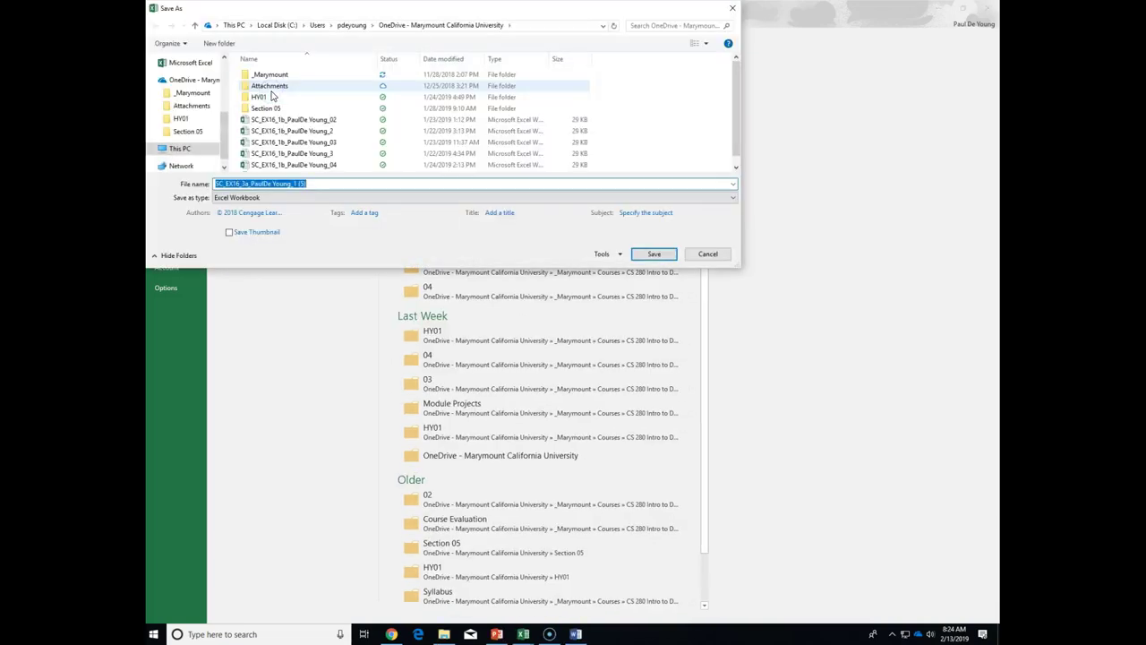
{"action": "left_click", "coordinate": [291, 97]}
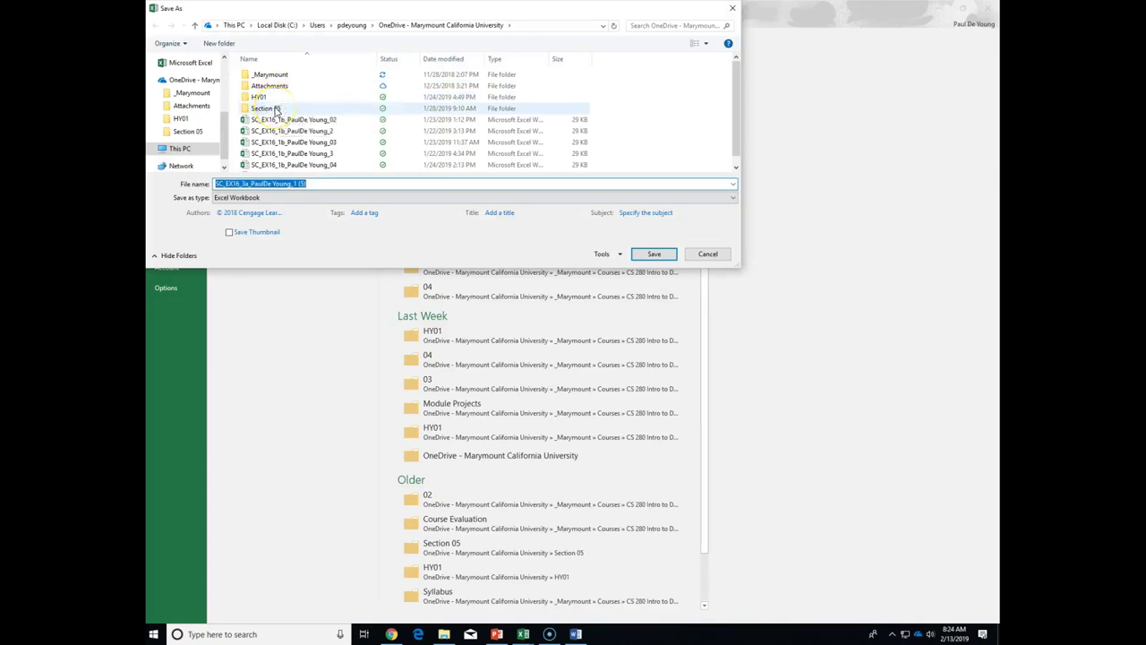
{"action": "double_click", "coordinate": [267, 75]}
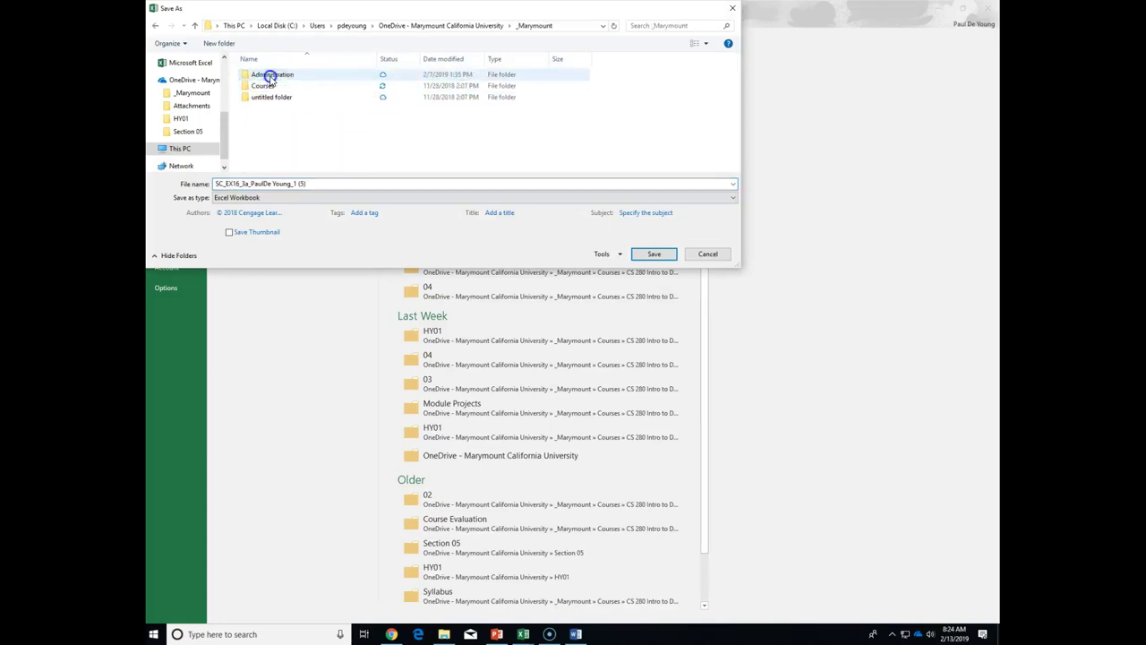
{"action": "double_click", "coordinate": [265, 86]}
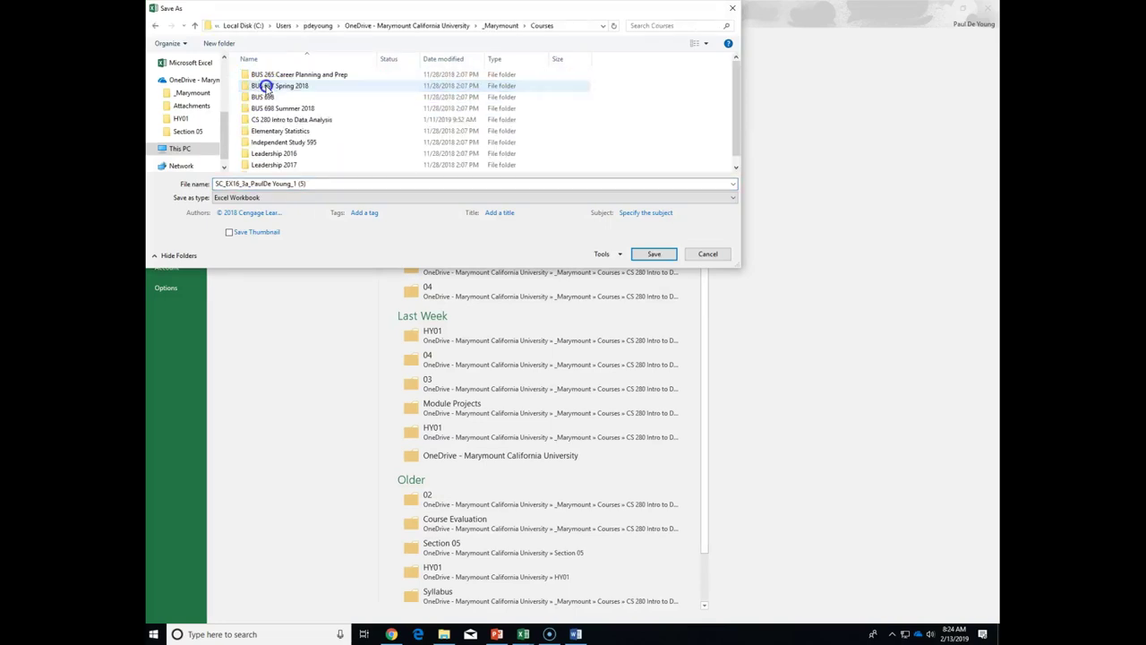
{"action": "double_click", "coordinate": [275, 119]}
{"action": "double_click", "coordinate": [267, 98]}
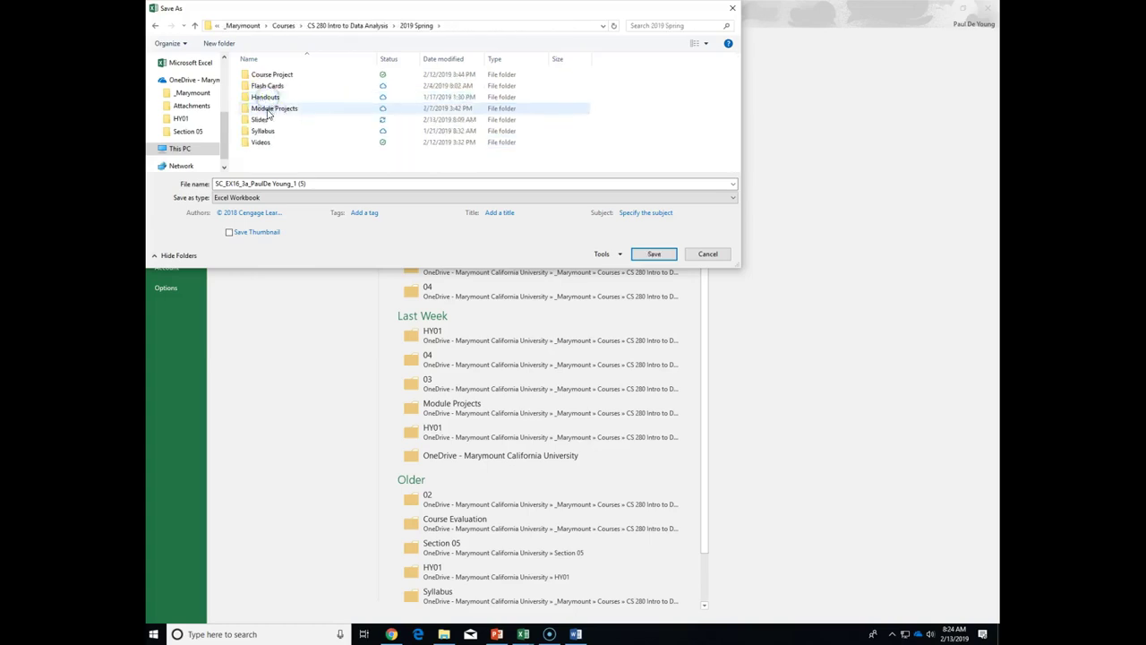
{"action": "double_click", "coordinate": [270, 109]}
{"action": "double_click", "coordinate": [263, 110]}
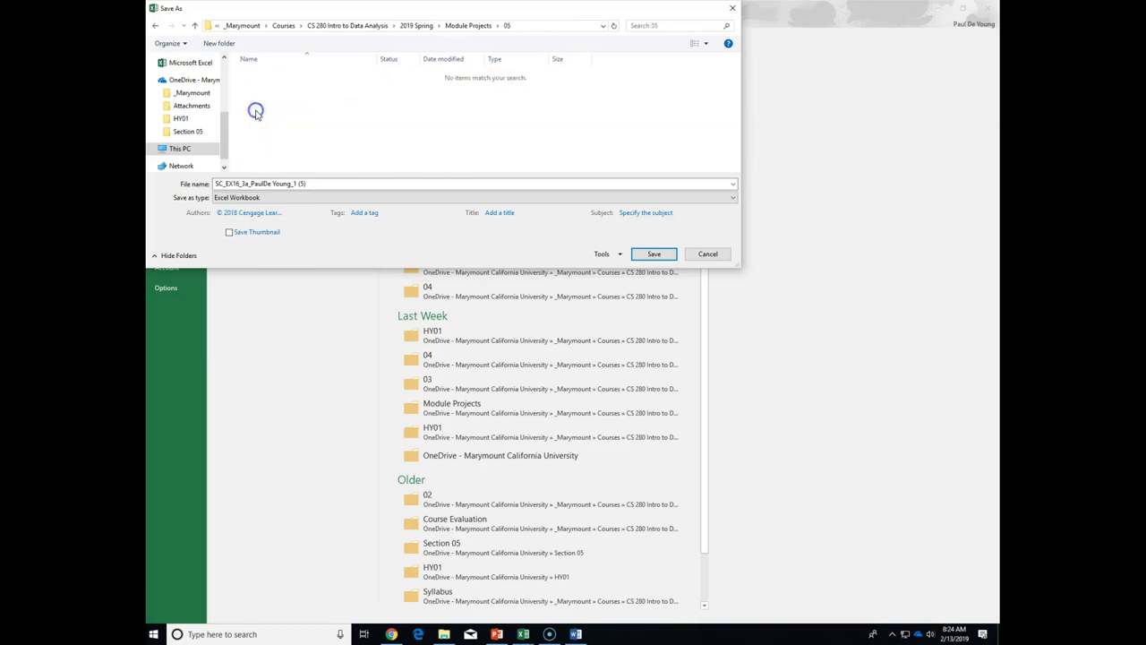
Change the ending of the workbook's file name after the last underscore to 2 and save it
{"action": "left_click", "coordinate": [289, 184]}
{"action": "key", "text": "ctrl+a"}
{"action": "left_click", "coordinate": [294, 182]}
{"action": "left_click_drag", "start_coordinate": [293, 182], "coordinate": [308, 183]}
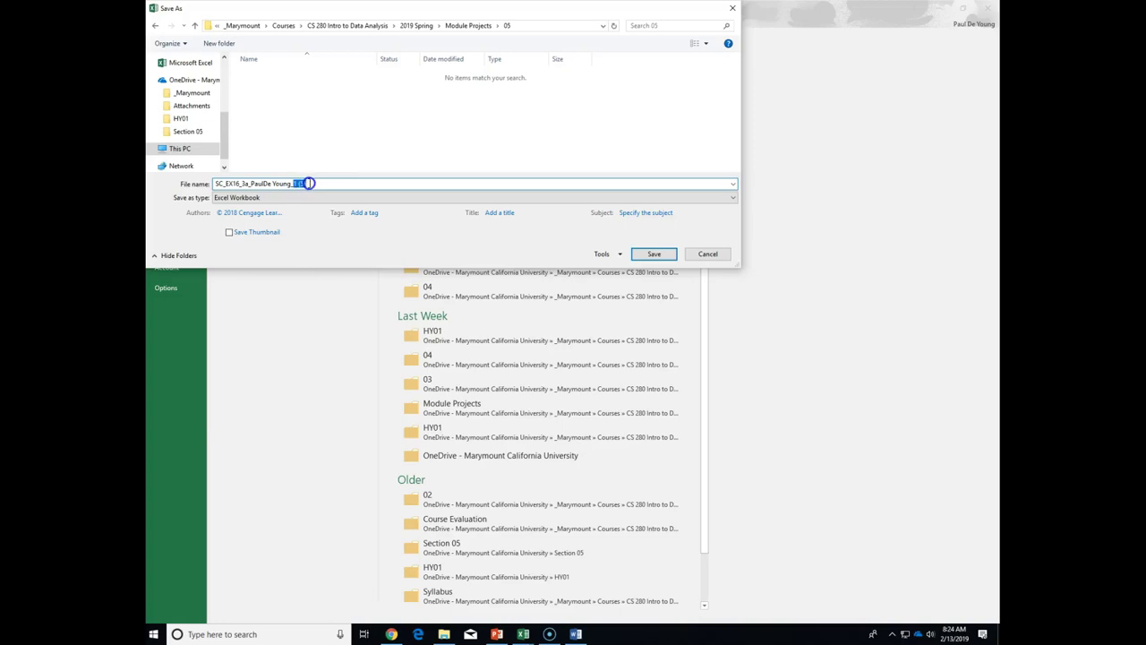
{"action": "type", "text": "2"}
{"action": "left_click", "coordinate": [651, 255]}
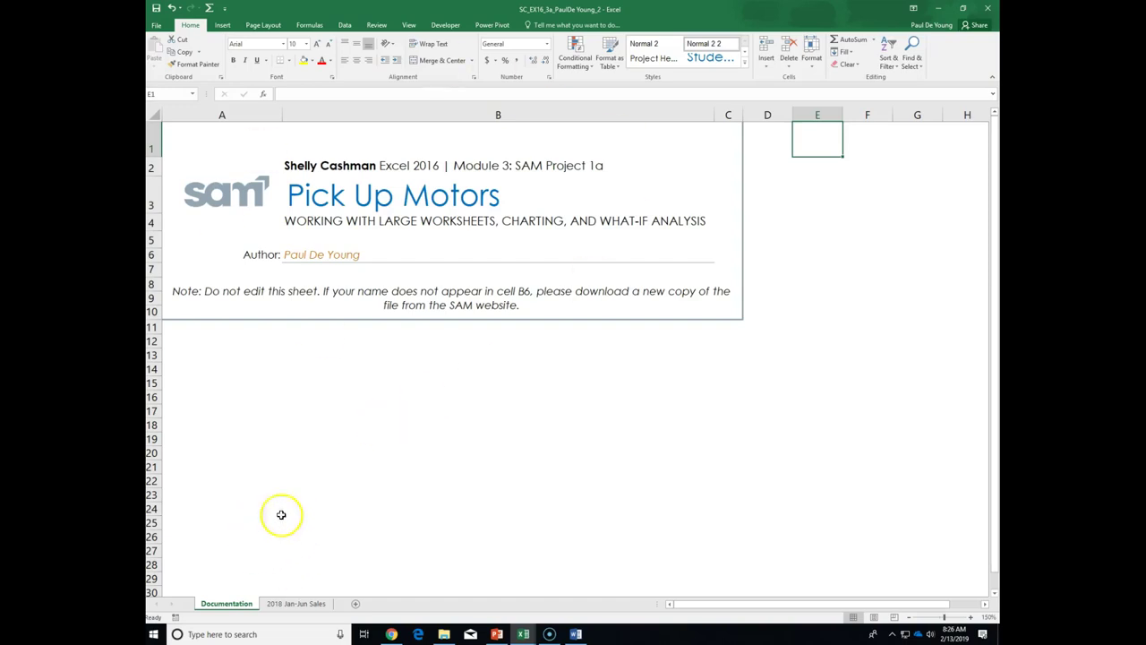
{"action": "left_click", "coordinate": [332, 485]}
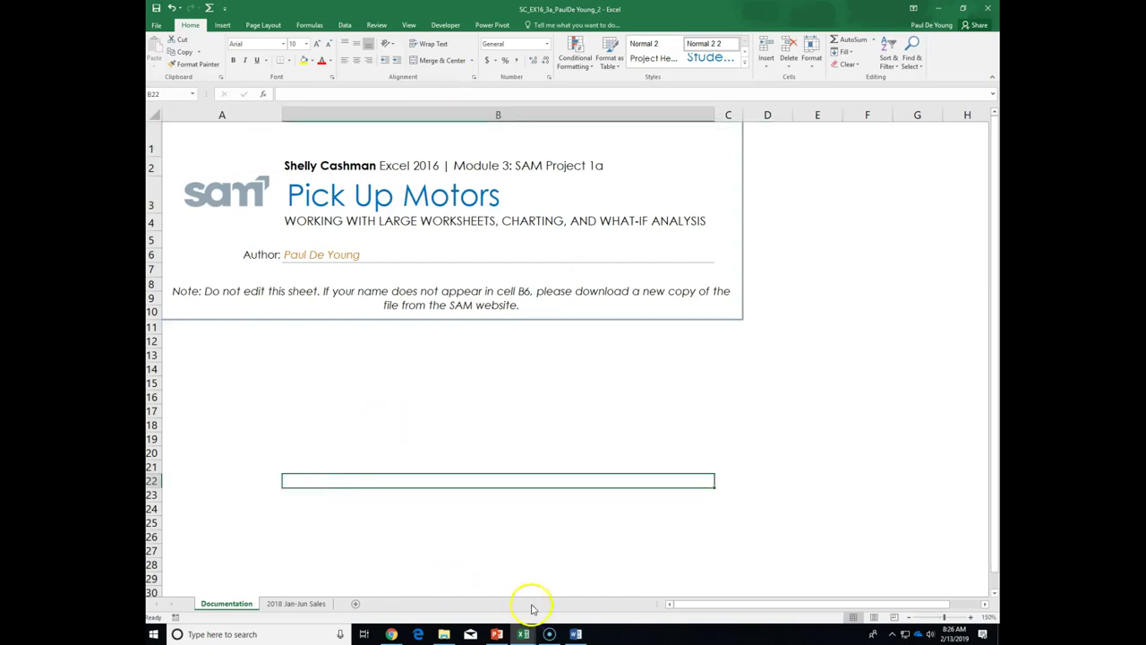
{"action": "left_click", "coordinate": [549, 634]}
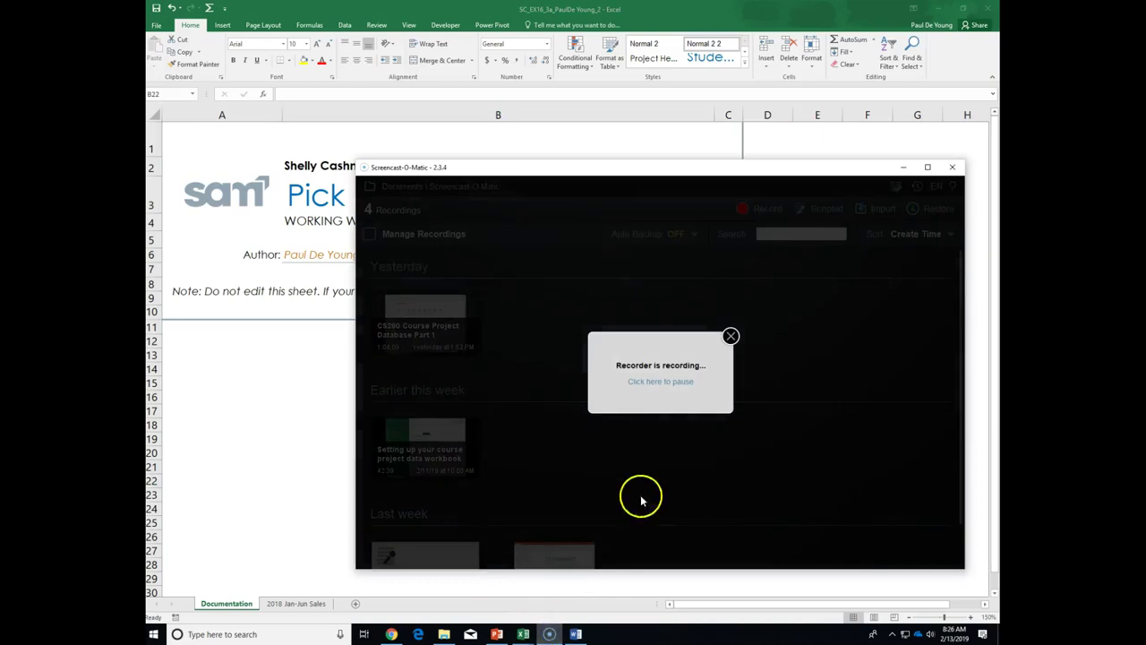
{"action": "left_click", "coordinate": [652, 382]}
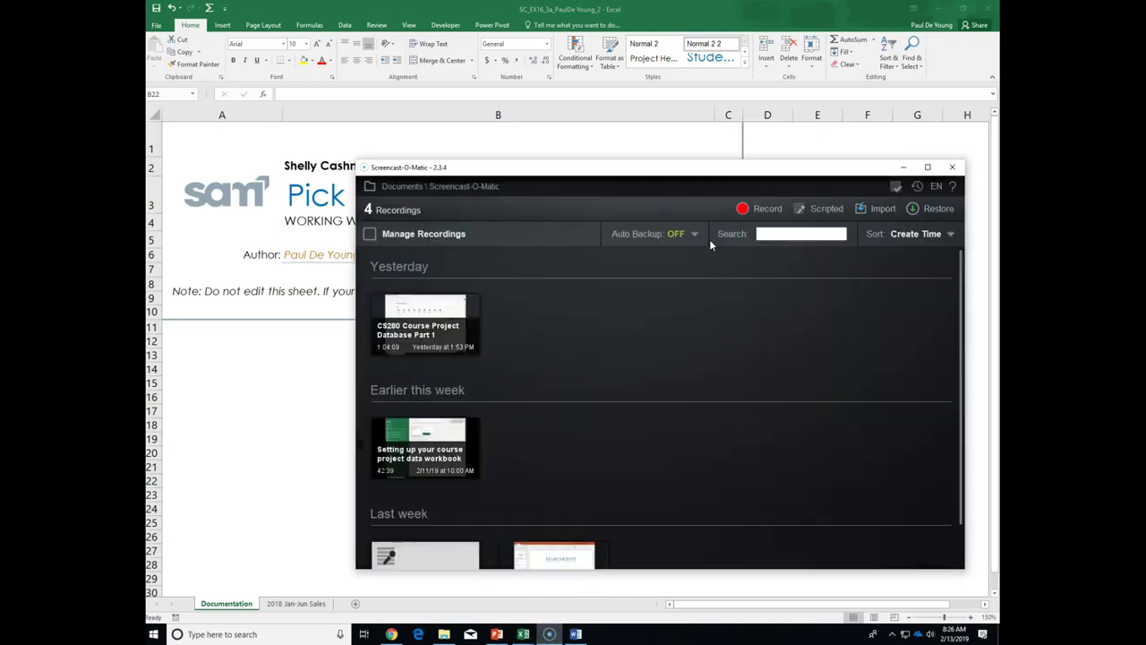
{"action": "left_click", "coordinate": [904, 170]}
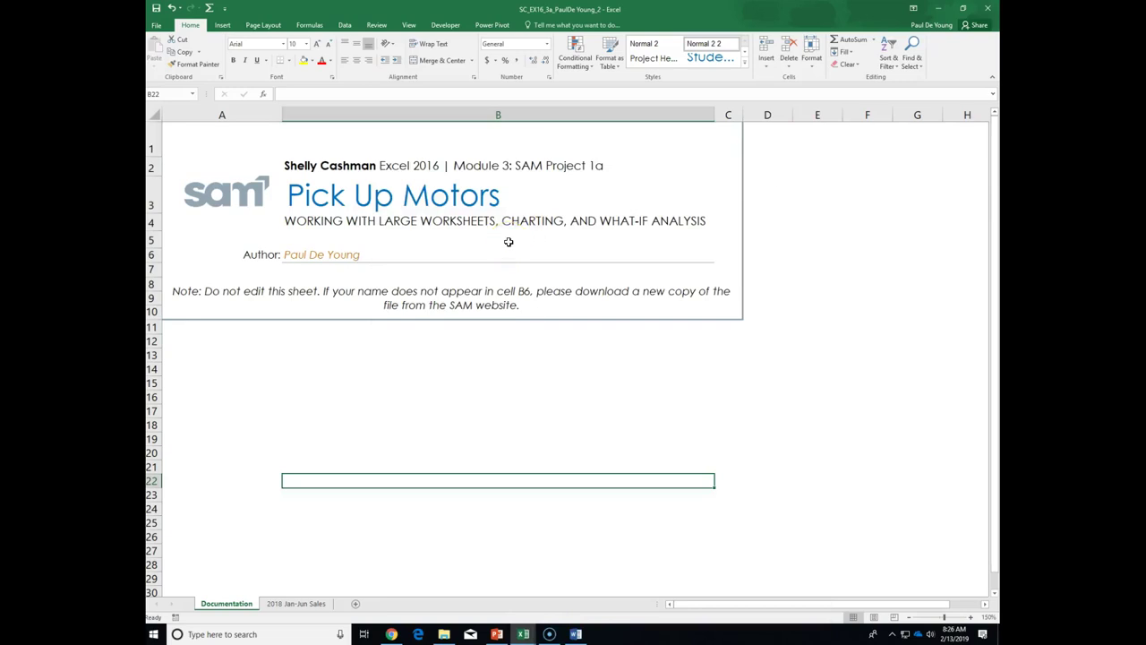
Check the first project step in the Word instructions, and open the 2018 Jan-Jun Sales worksheet of the saved Pick Up Motors workbook in Excel
{"action": "left_click", "coordinate": [576, 634]}
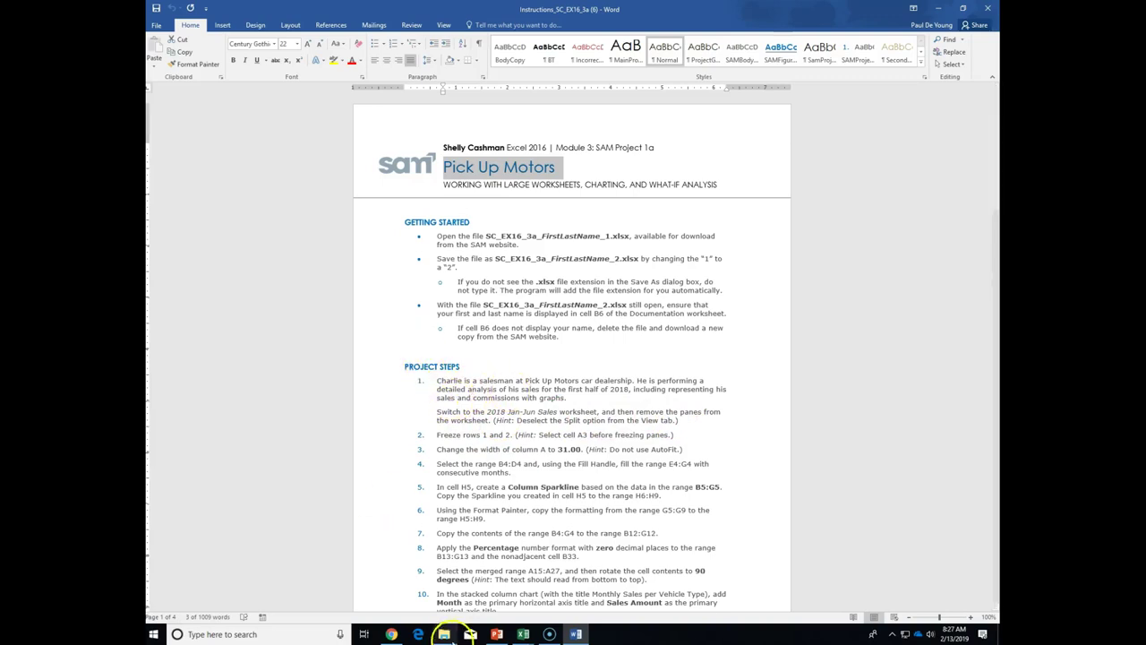
{"action": "left_click", "coordinate": [523, 634]}
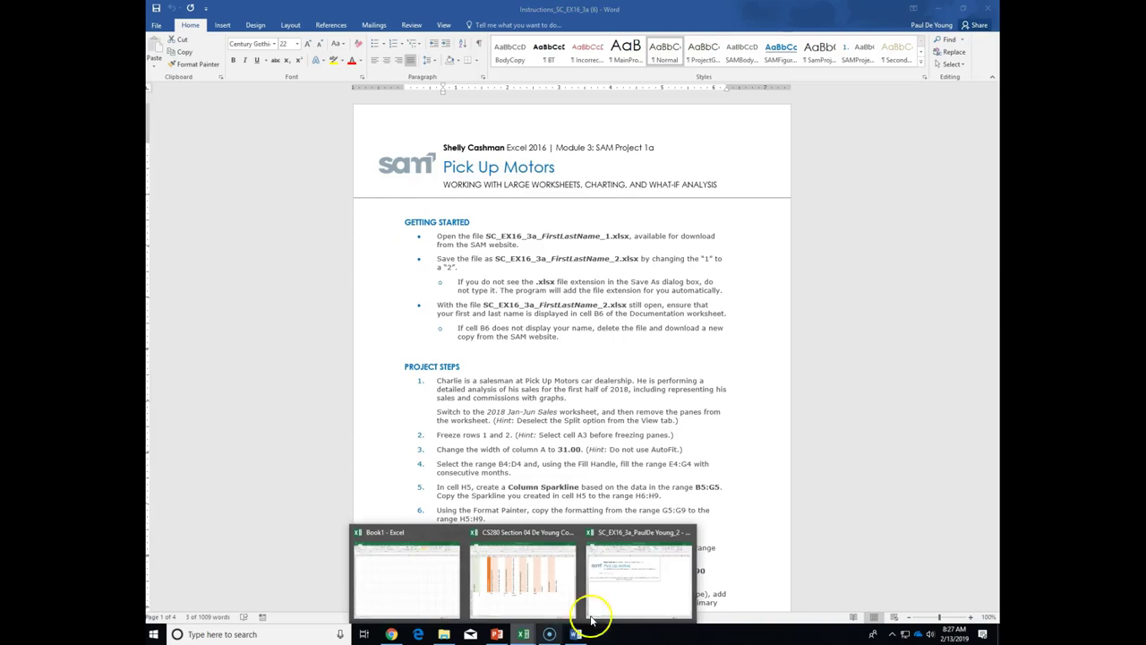
{"action": "left_click", "coordinate": [639, 578]}
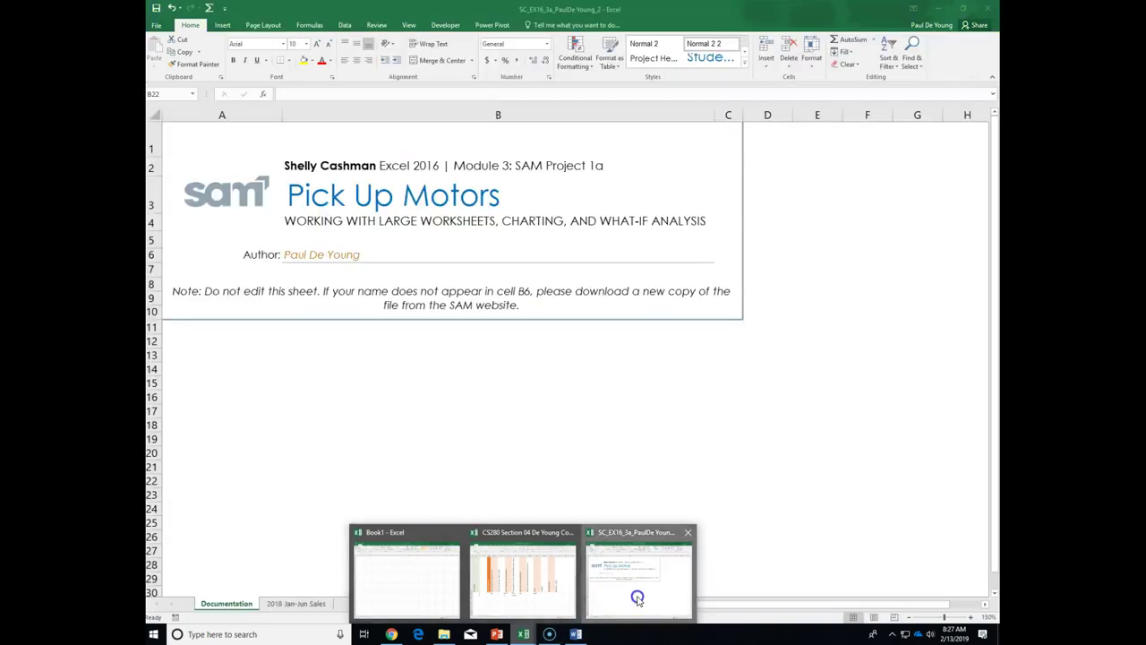
{"action": "left_click", "coordinate": [302, 603]}
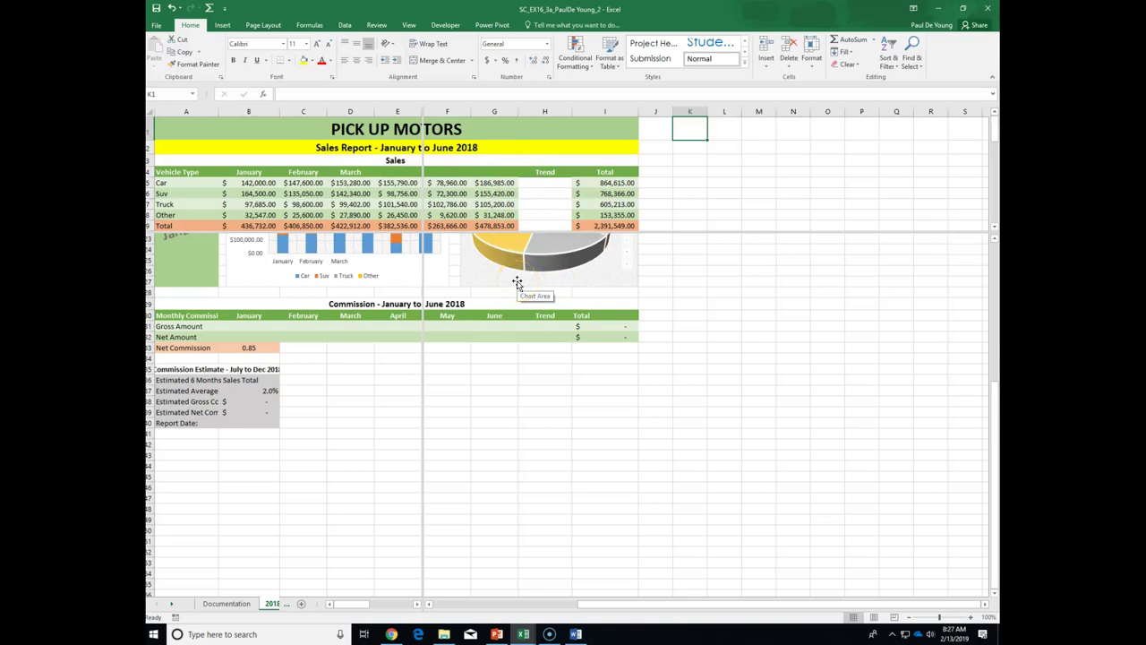
Examine how the split panes of the 2018 Jan-Jun Sales worksheet scroll vertically and horizontally
{"action": "scroll", "coordinate": [518, 283], "scroll_direction": "down", "scroll_amount": 9}
{"action": "scroll", "coordinate": [517, 283], "scroll_direction": "up", "scroll_amount": 9}
{"action": "scroll", "coordinate": [518, 283], "scroll_direction": "down", "scroll_amount": 9}
{"action": "scroll", "coordinate": [518, 283], "scroll_direction": "up", "scroll_amount": 9}
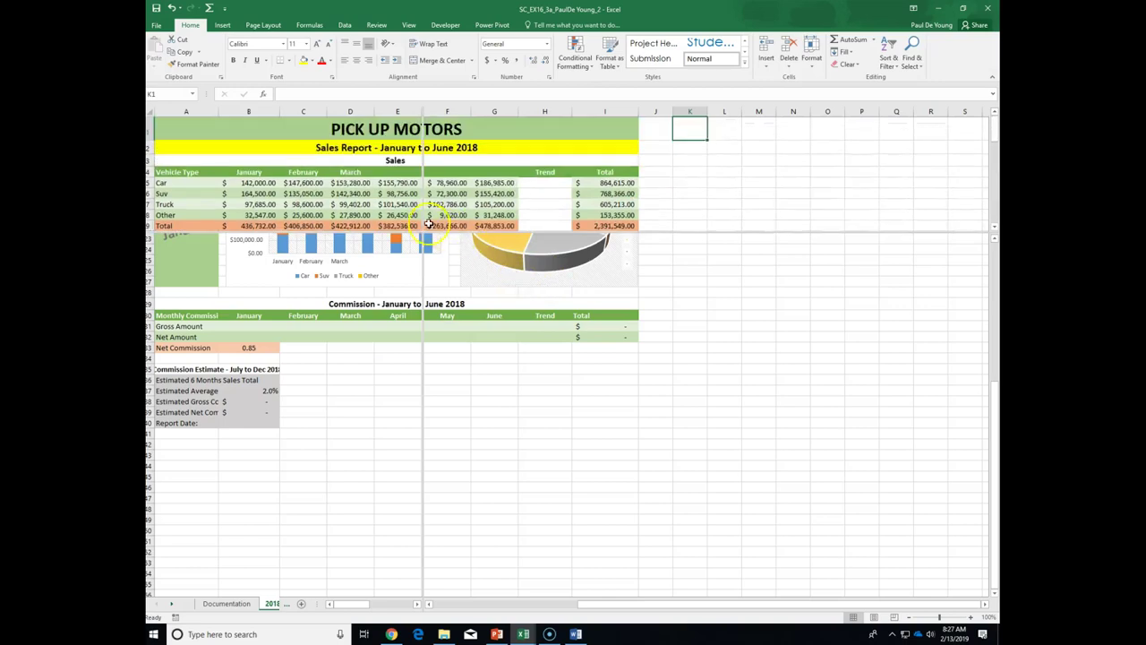
{"action": "scroll", "coordinate": [311, 209], "scroll_direction": "down", "scroll_amount": 2}
{"action": "scroll", "coordinate": [311, 209], "scroll_direction": "up", "scroll_amount": 2}
{"action": "scroll", "coordinate": [340, 211], "scroll_direction": "down", "scroll_amount": 4}
{"action": "scroll", "coordinate": [367, 212], "scroll_direction": "up", "scroll_amount": 4}
{"action": "scroll", "coordinate": [480, 183], "scroll_direction": "down", "scroll_amount": 4}
{"action": "scroll", "coordinate": [481, 182], "scroll_direction": "up", "scroll_amount": 4}
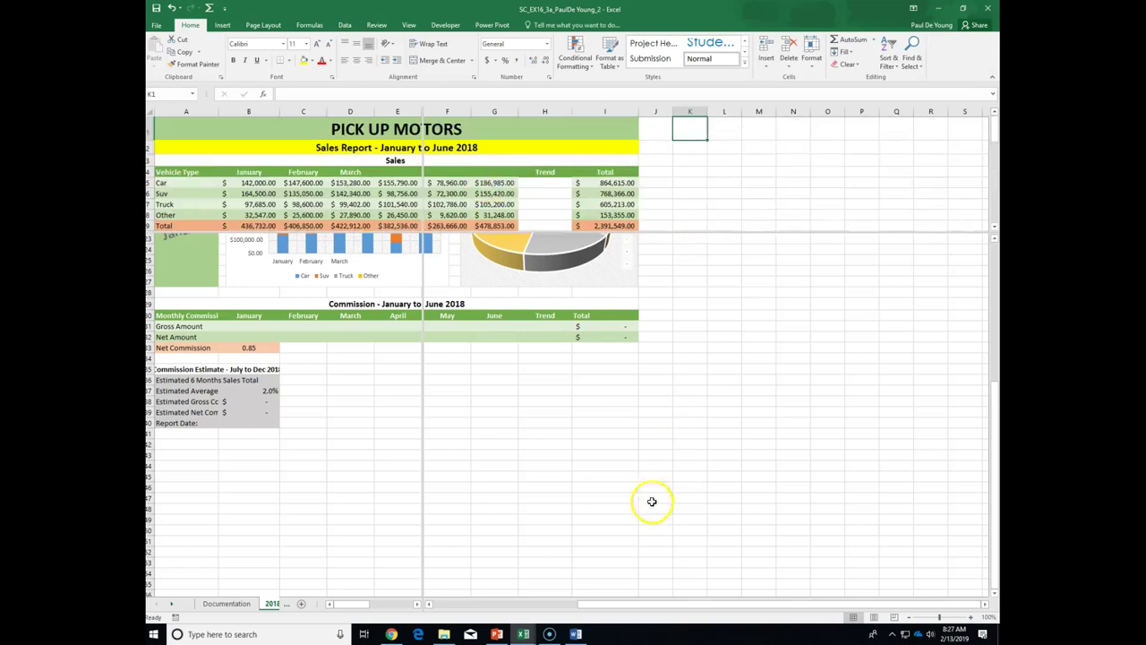
{"action": "left_click_drag", "start_coordinate": [722, 608], "coordinate": [662, 606]}
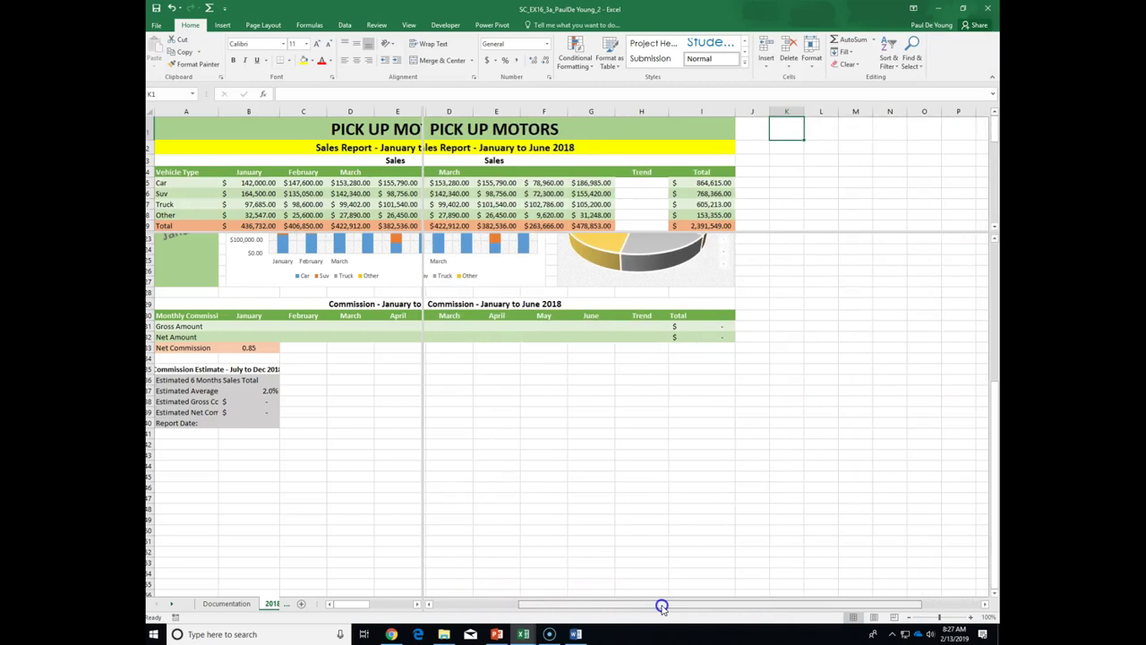
{"action": "left_click_drag", "start_coordinate": [661, 606], "coordinate": [660, 606]}
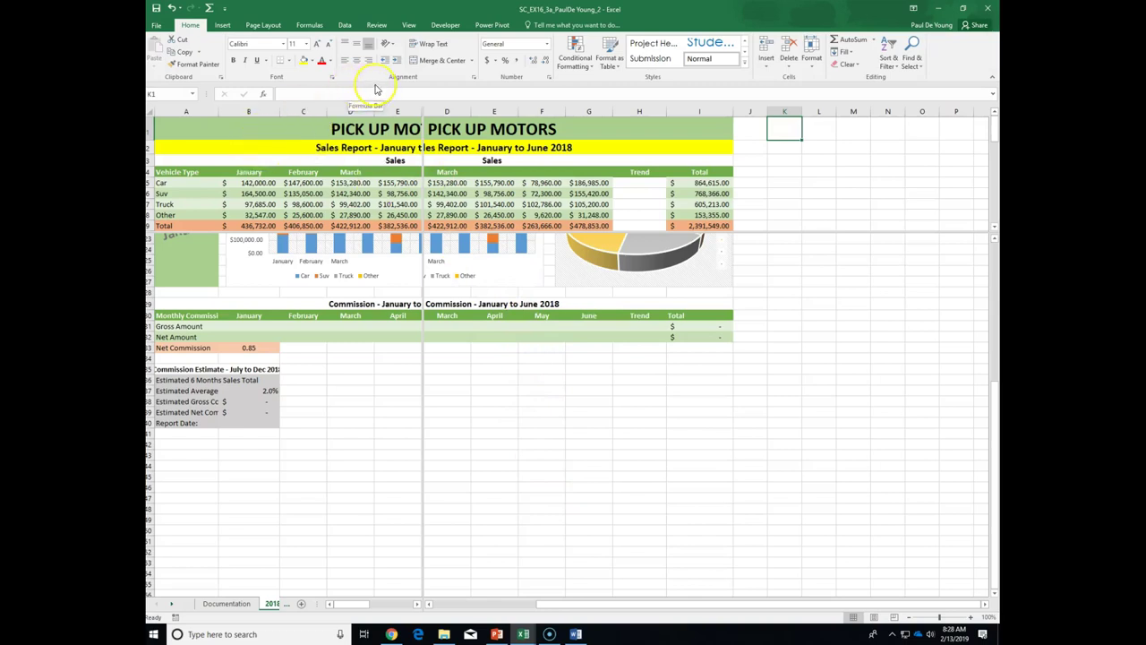
Remove the split panes from the 2018 Jan-Jun Sales worksheet
{"action": "left_click", "coordinate": [407, 25]}
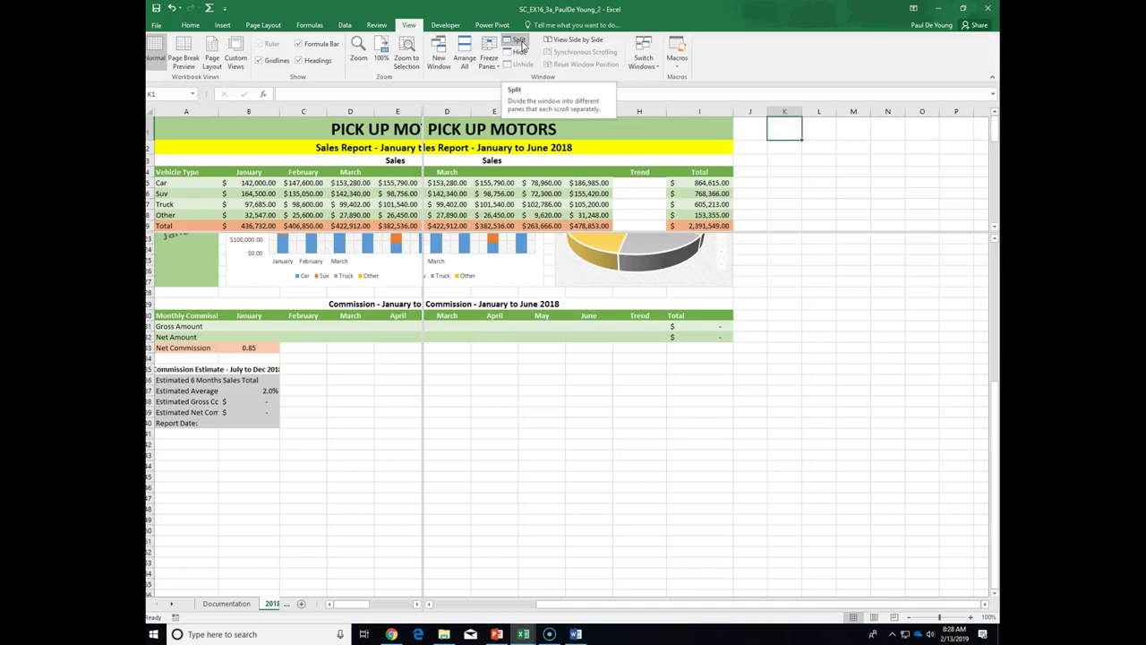
{"action": "left_click", "coordinate": [523, 45]}
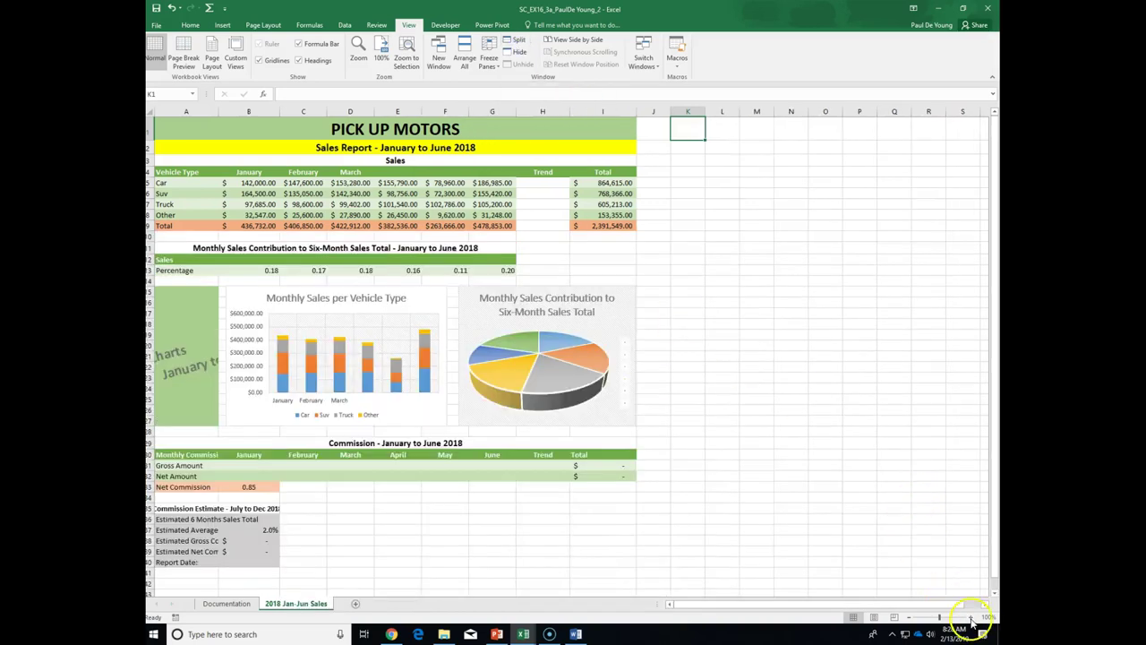
Compare how the monthly sales amounts in columns C to G display at zoom levels from 100% to 130%, ending at 130%
{"action": "left_click", "coordinate": [971, 618]}
{"action": "left_click", "coordinate": [971, 617]}
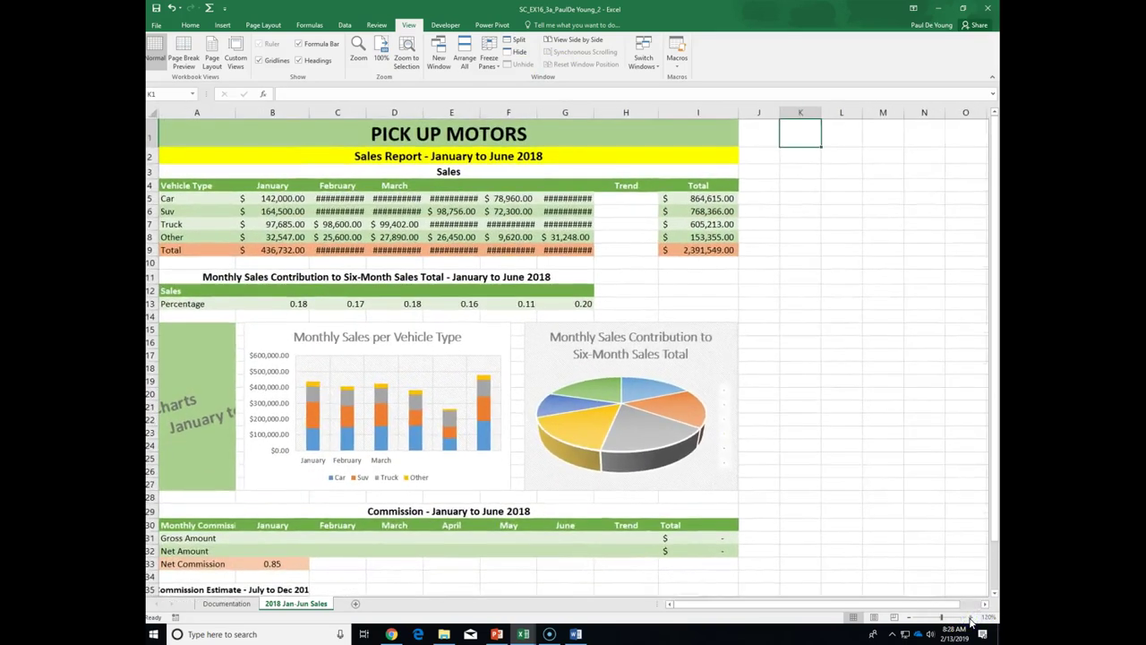
{"action": "left_click", "coordinate": [971, 618]}
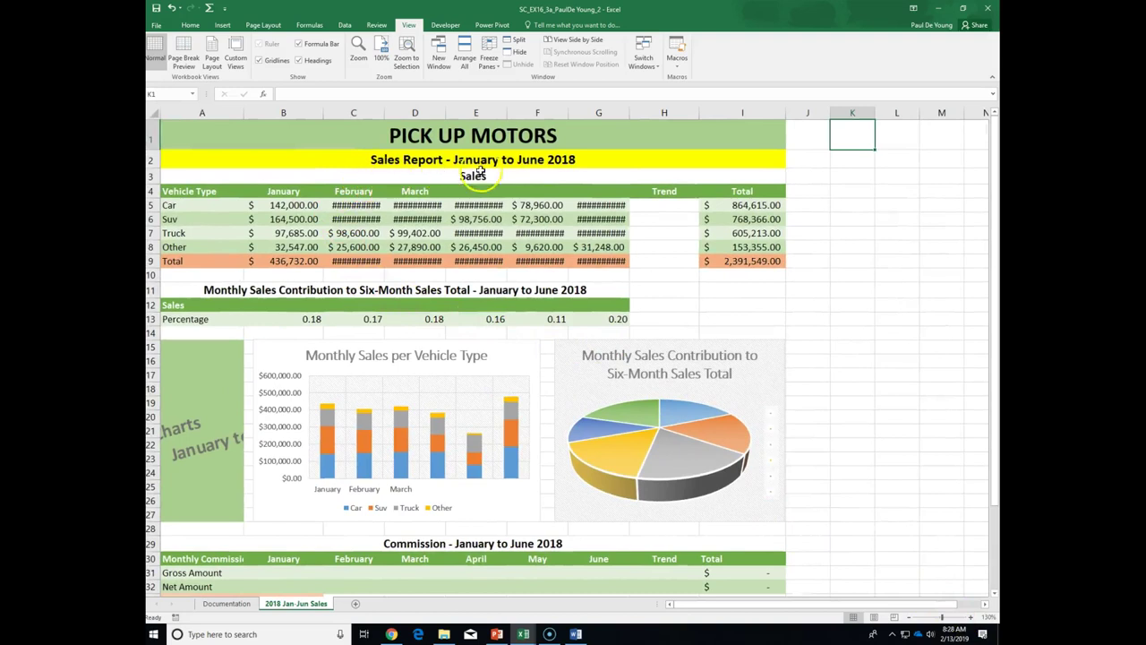
{"action": "left_click", "coordinate": [910, 618]}
{"action": "left_click", "coordinate": [910, 617]}
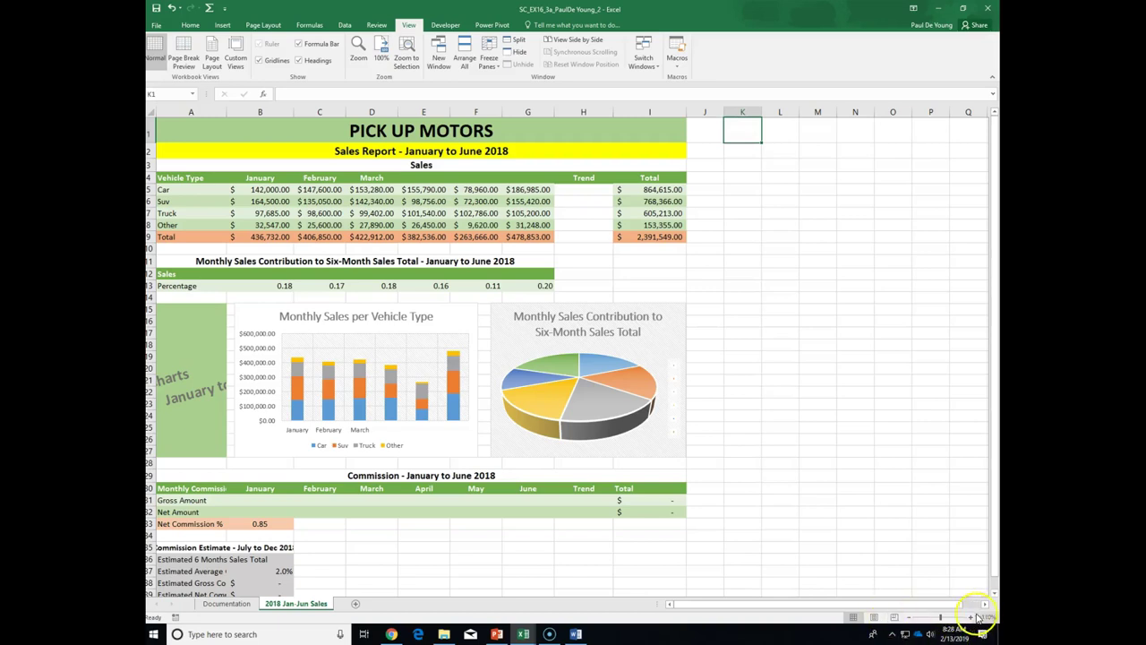
{"action": "left_click", "coordinate": [970, 617]}
{"action": "left_click", "coordinate": [971, 618]}
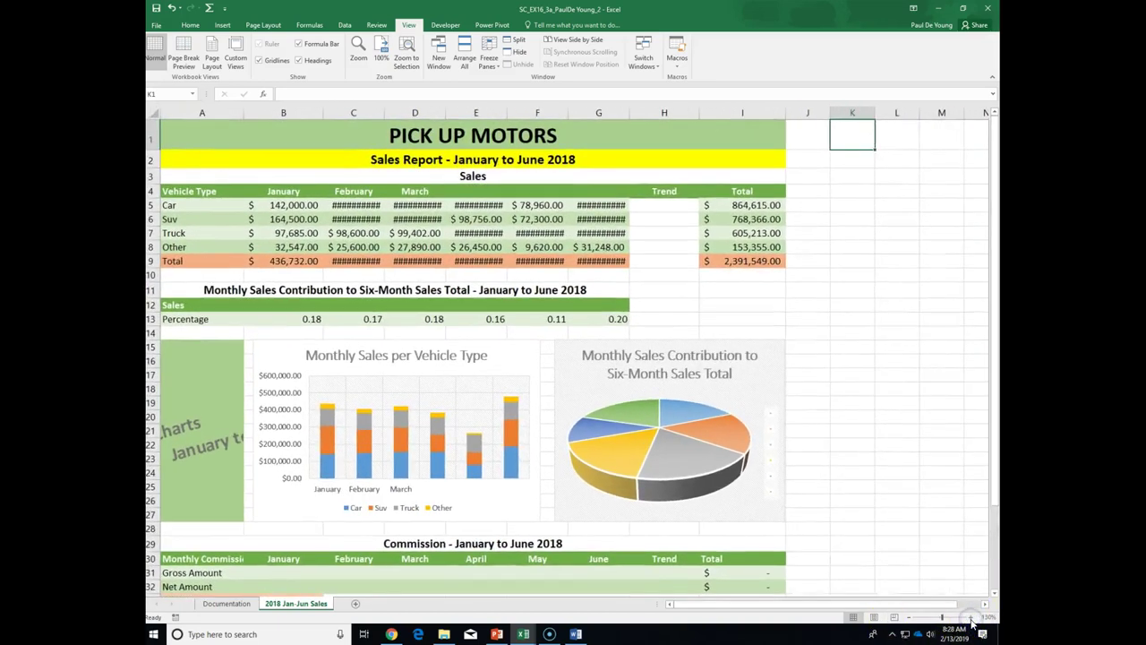
{"action": "left_click", "coordinate": [909, 618]}
{"action": "left_click", "coordinate": [909, 617]}
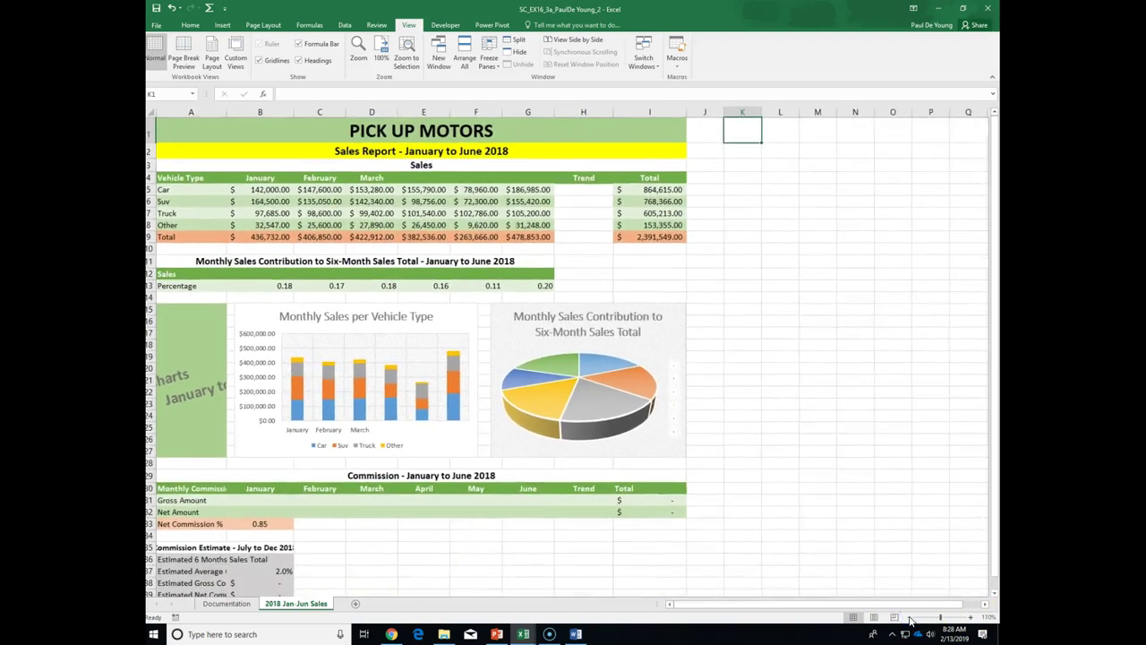
{"action": "left_click", "coordinate": [909, 618]}
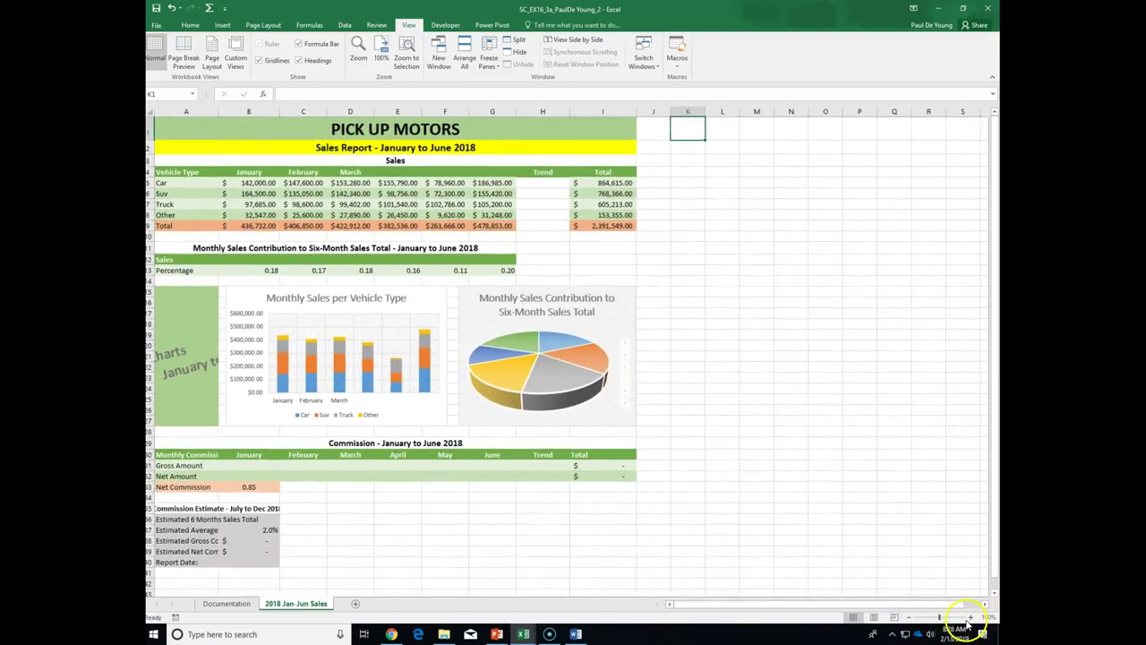
{"action": "left_click", "coordinate": [969, 618]}
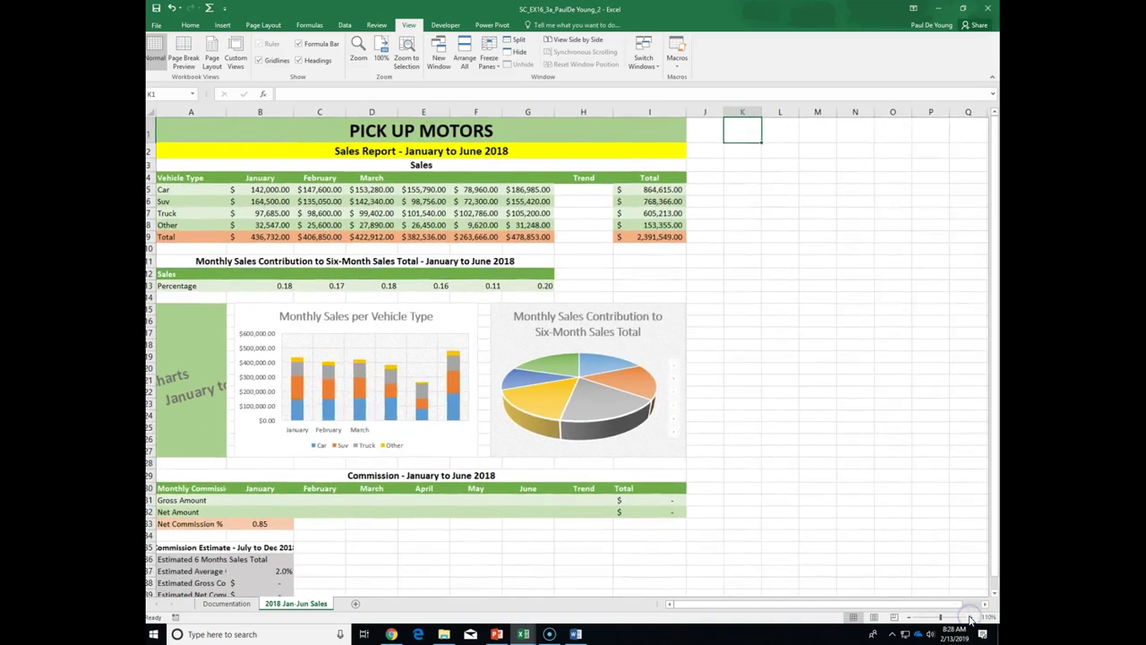
{"action": "left_click", "coordinate": [970, 618]}
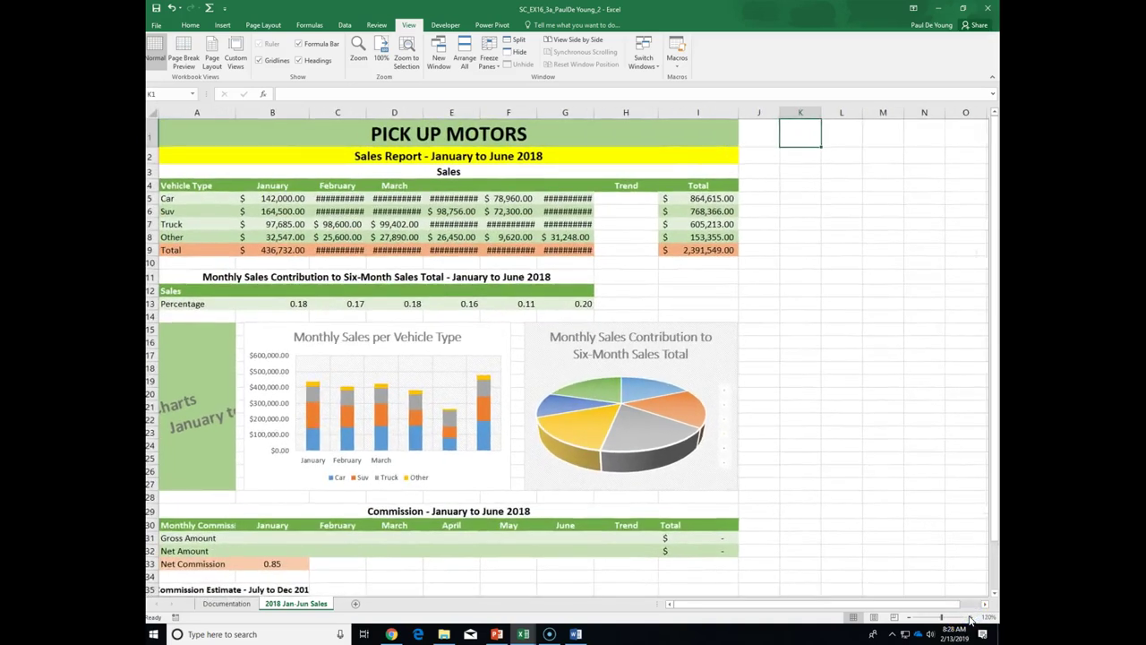
{"action": "left_click", "coordinate": [970, 618]}
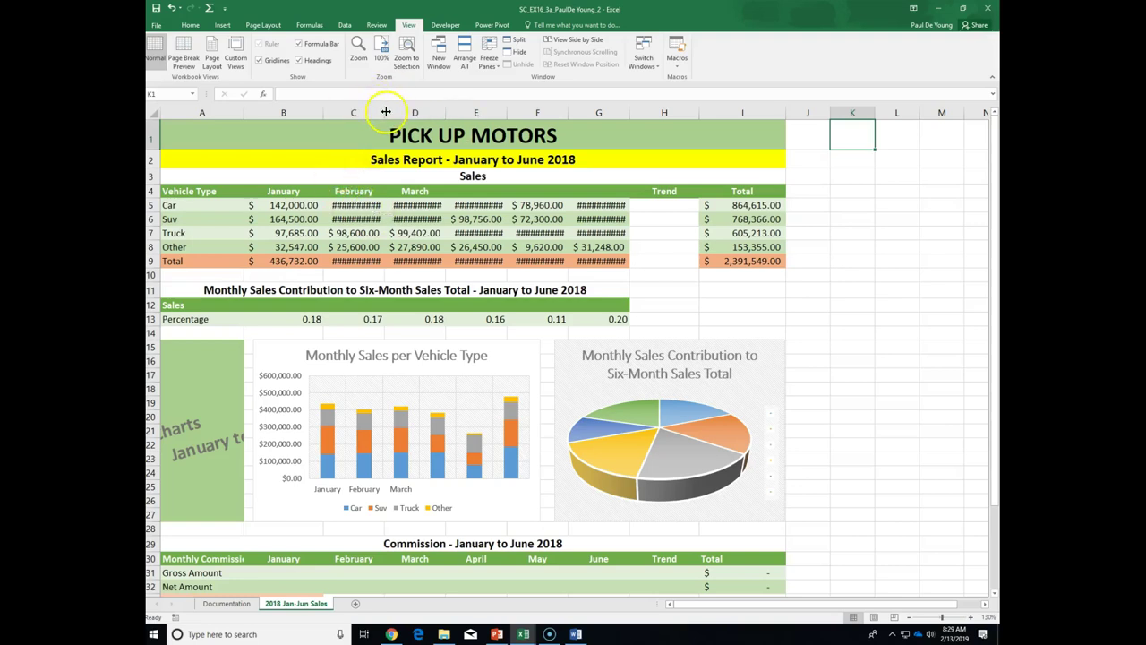
Try autofitting the widths of columns C to G to their sales amounts, and undo the column width change
{"action": "left_click_drag", "start_coordinate": [384, 109], "coordinate": [385, 109]}
{"action": "left_click_drag", "start_coordinate": [380, 110], "coordinate": [591, 120]}
{"action": "double_click", "coordinate": [446, 113]}
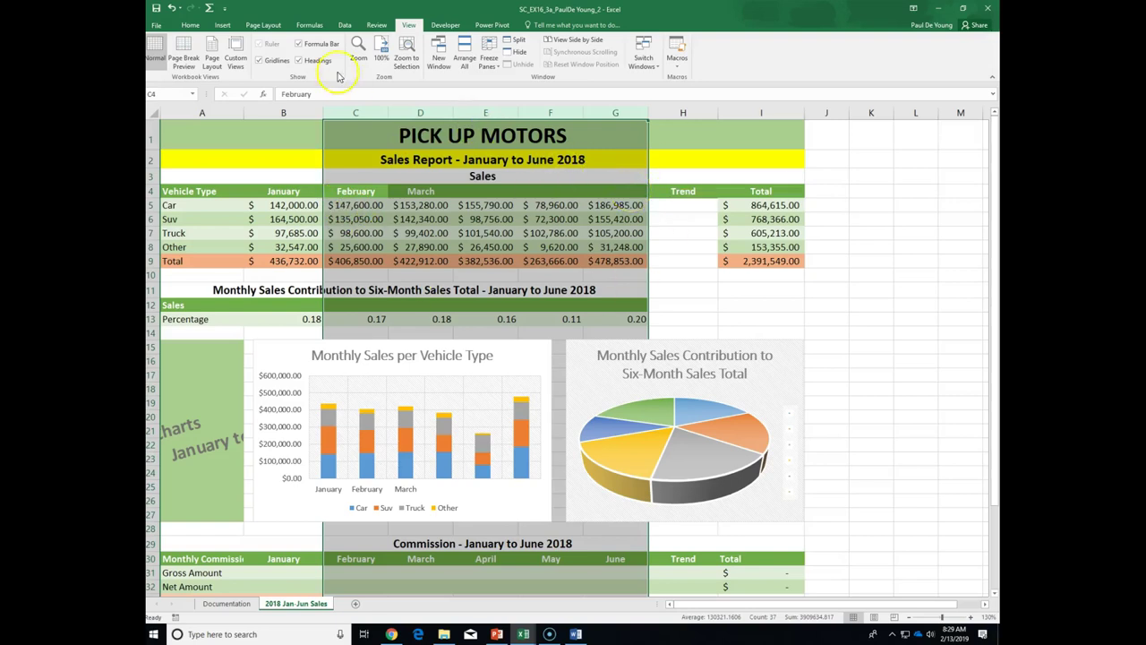
{"action": "left_click", "coordinate": [175, 8]}
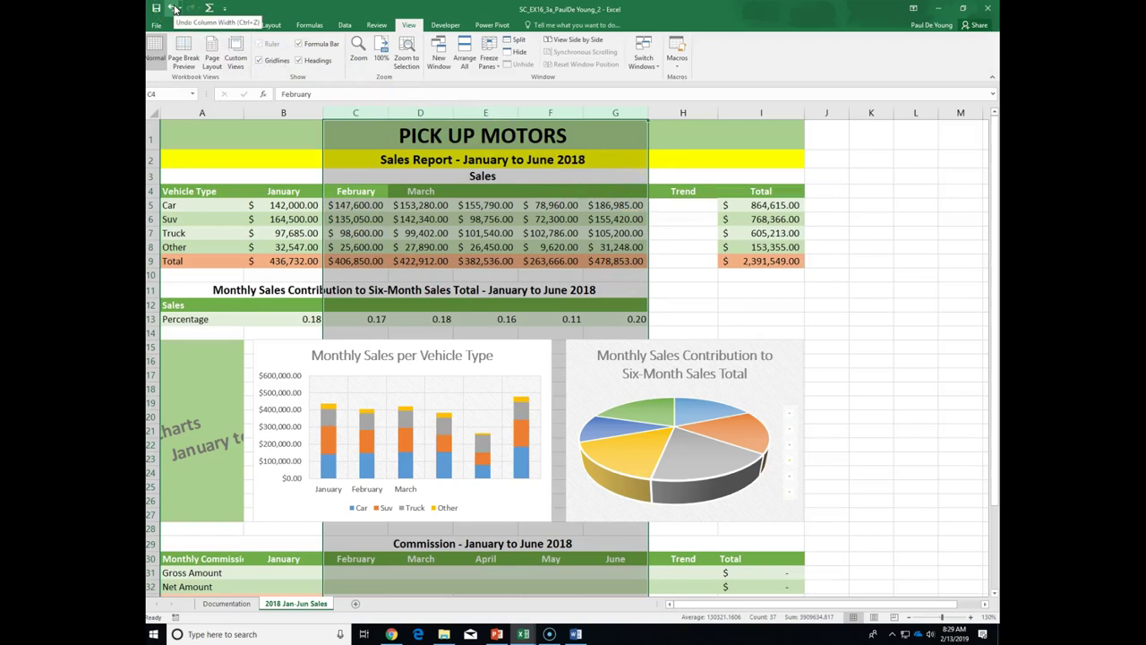
Undo the column width change on columns C to G and deselect the columns
{"action": "left_click", "coordinate": [174, 8]}
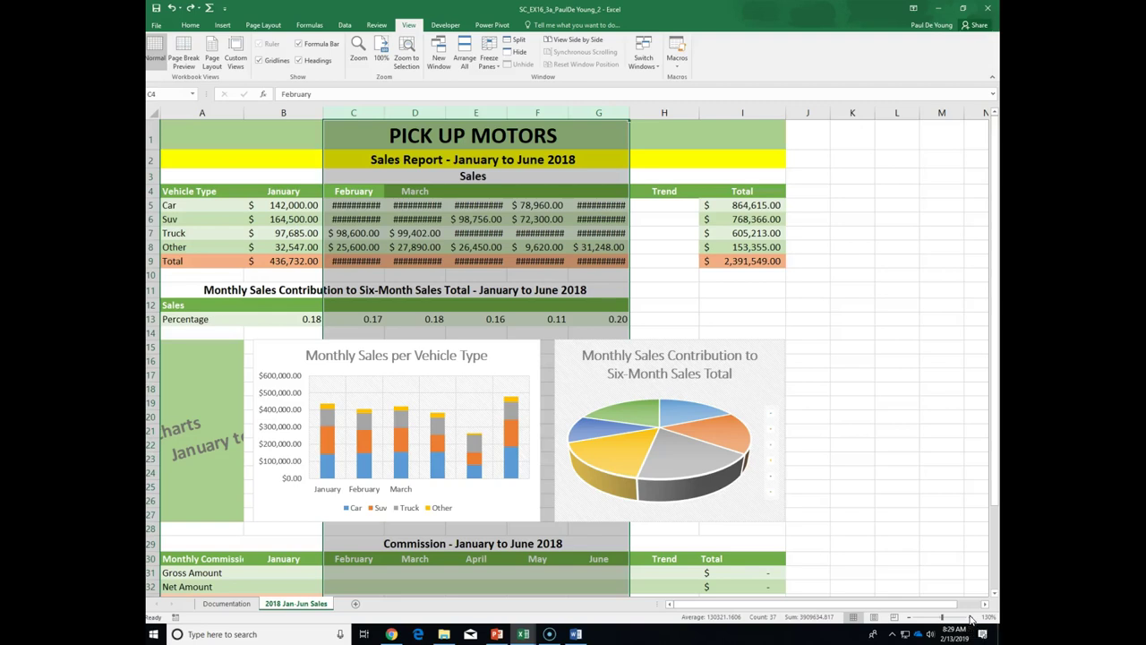
{"action": "left_click", "coordinate": [951, 617]}
{"action": "left_click", "coordinate": [330, 315]}
{"action": "left_click", "coordinate": [251, 333]}
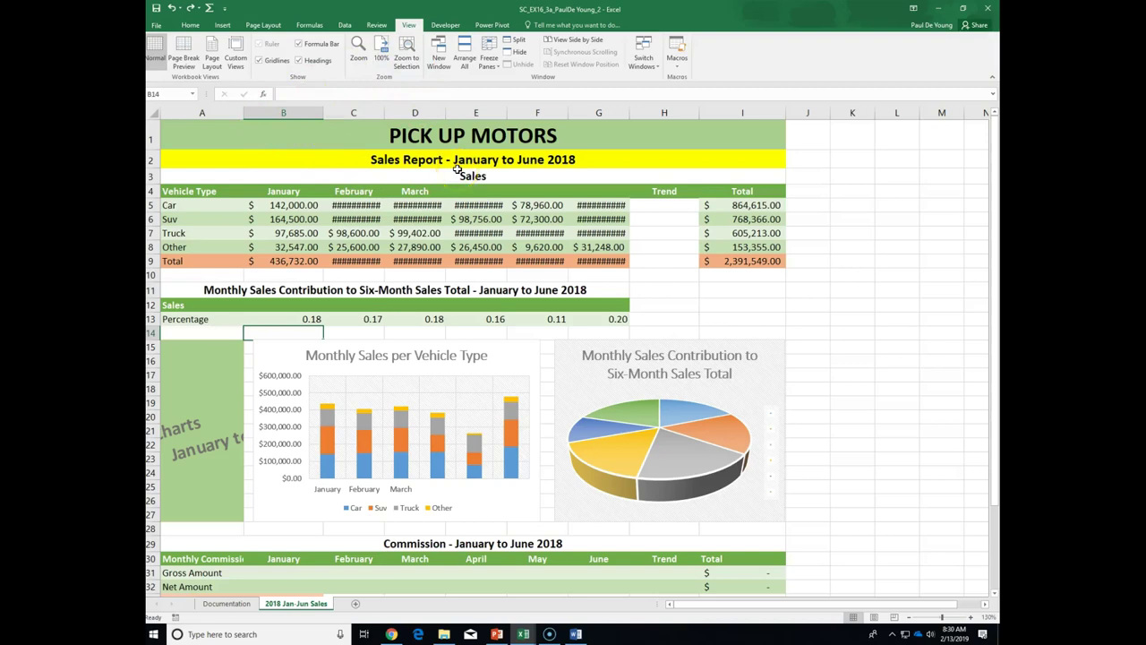
Freeze rows 1 and 2 of the 2018 Jan-Jun Sales worksheet by freezing panes from cell A3
{"action": "left_click_drag", "start_coordinate": [152, 134], "coordinate": [150, 159]}
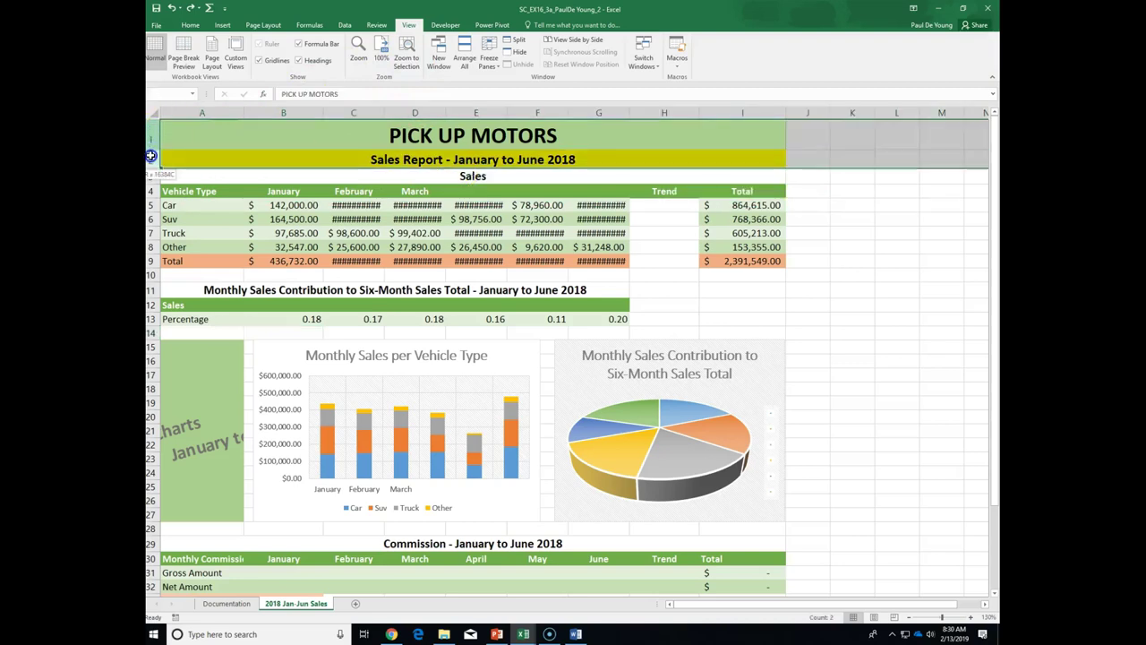
{"action": "left_click", "coordinate": [192, 176]}
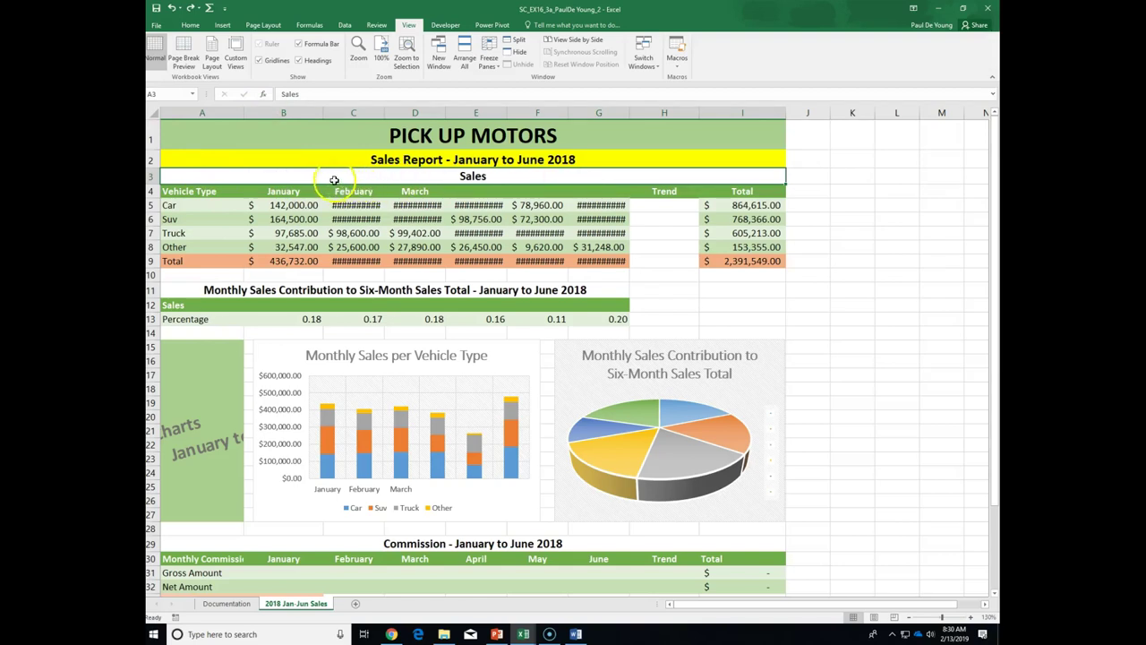
{"action": "left_click", "coordinate": [295, 176]}
{"action": "left_click", "coordinate": [583, 67]}
{"action": "left_click", "coordinate": [181, 177]}
{"action": "left_click", "coordinate": [489, 59]}
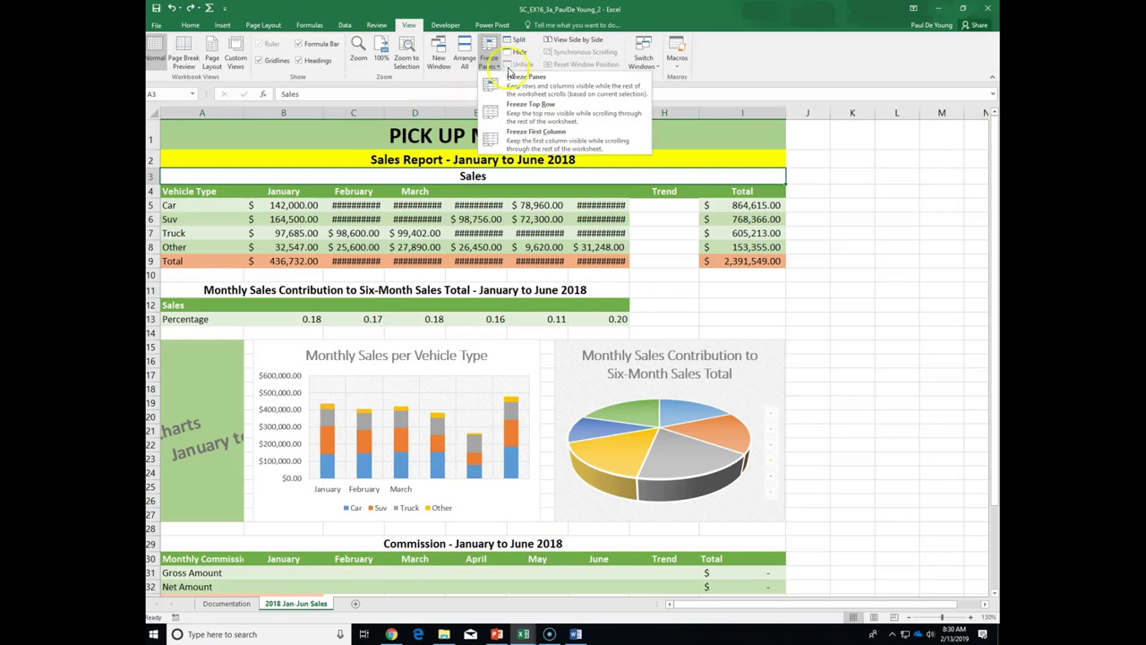
{"action": "left_click", "coordinate": [524, 86]}
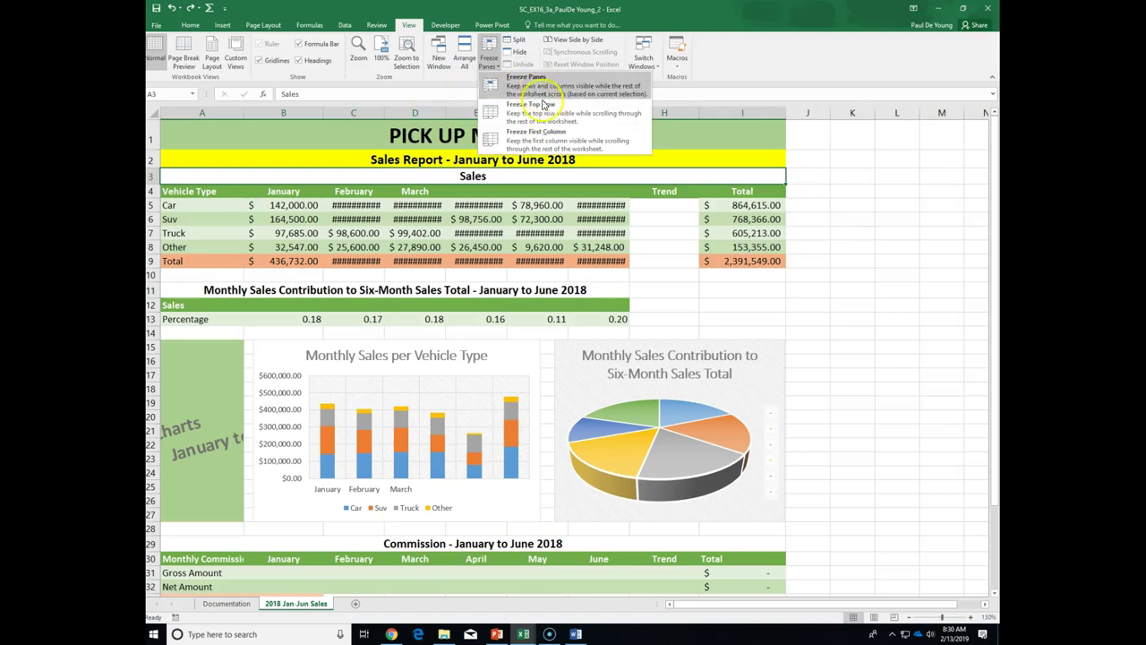
{"action": "left_click", "coordinate": [550, 142]}
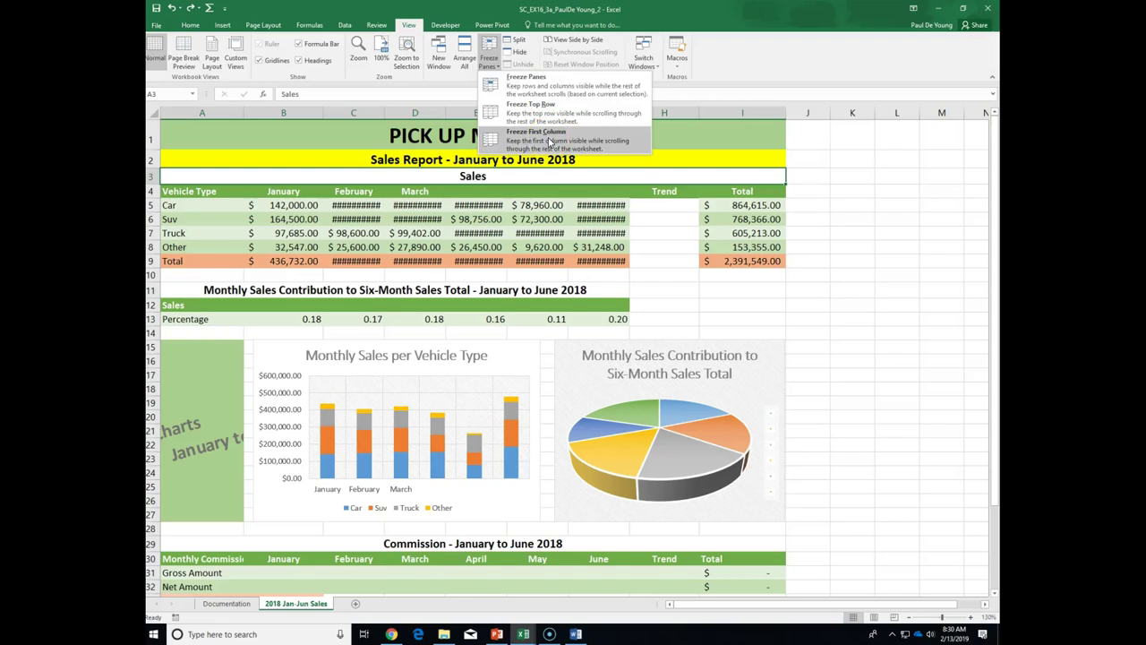
{"action": "left_click", "coordinate": [542, 114]}
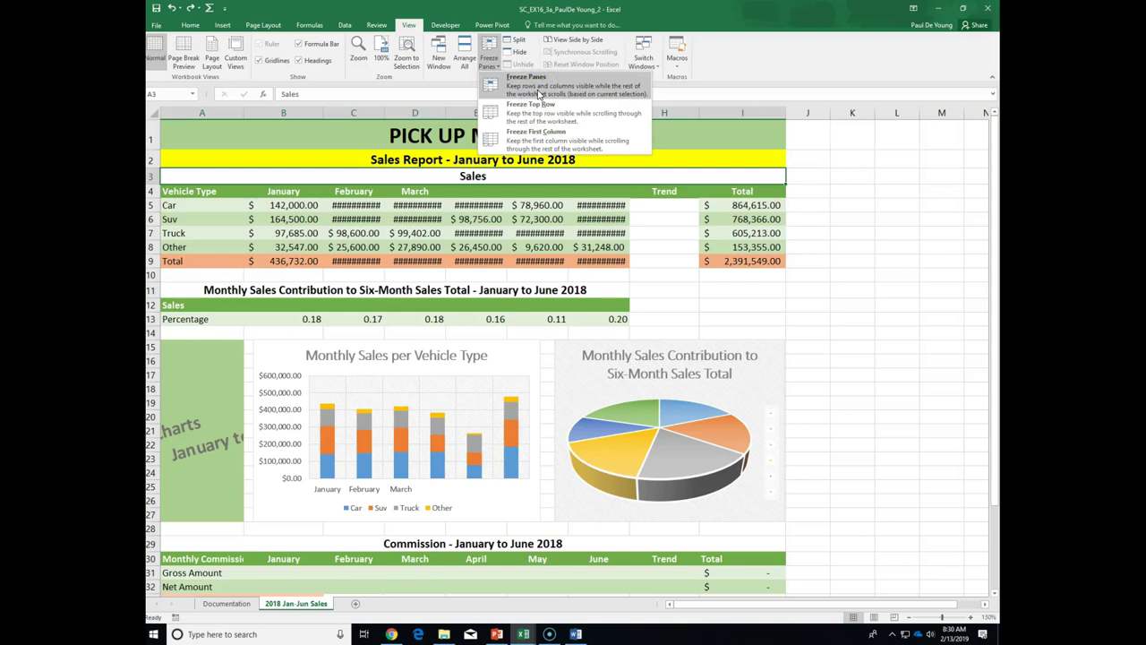
{"action": "left_click", "coordinate": [538, 91]}
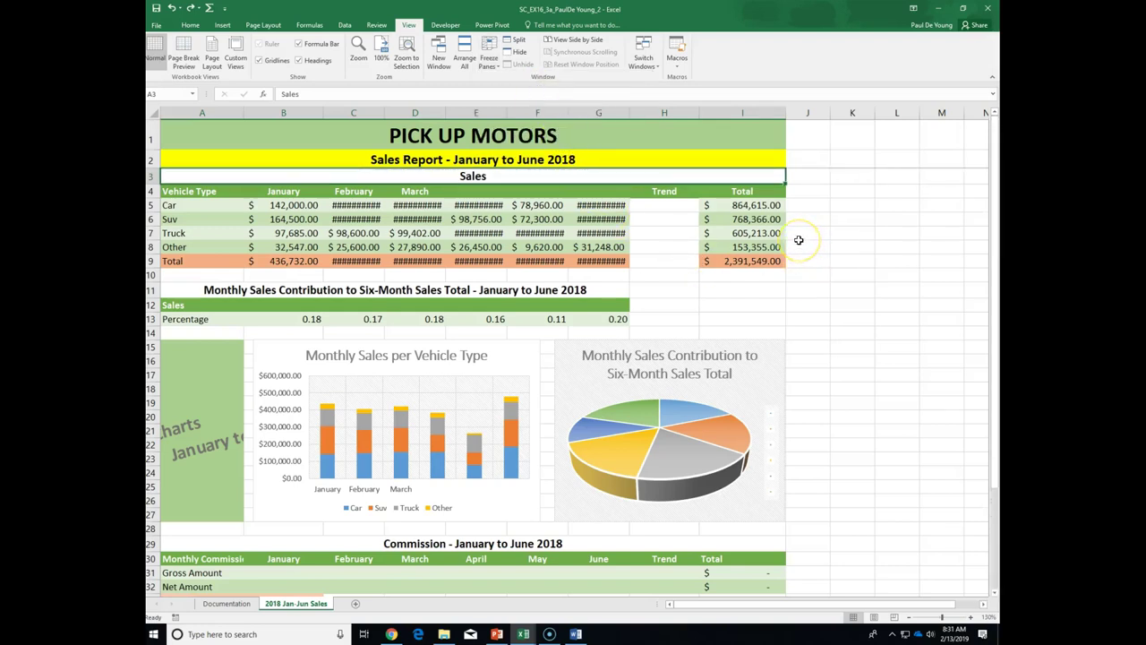
{"action": "scroll", "coordinate": [798, 240], "scroll_direction": "down", "scroll_amount": 11}
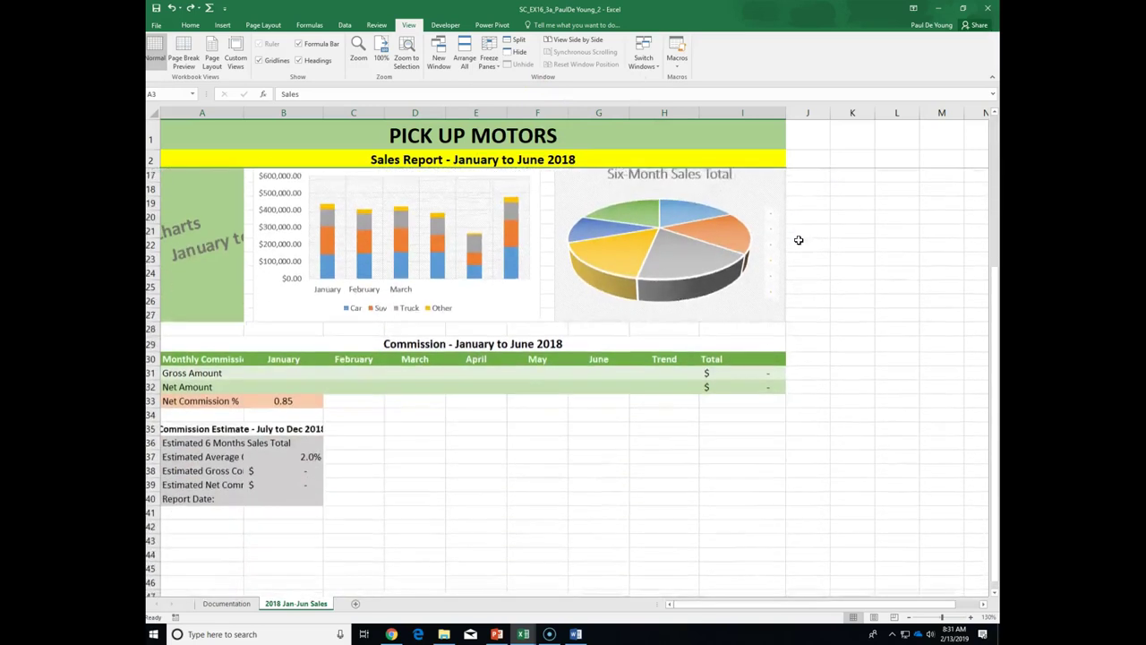
{"action": "scroll", "coordinate": [799, 240], "scroll_direction": "down", "scroll_amount": 2}
{"action": "scroll", "coordinate": [799, 240], "scroll_direction": "up", "scroll_amount": 14}
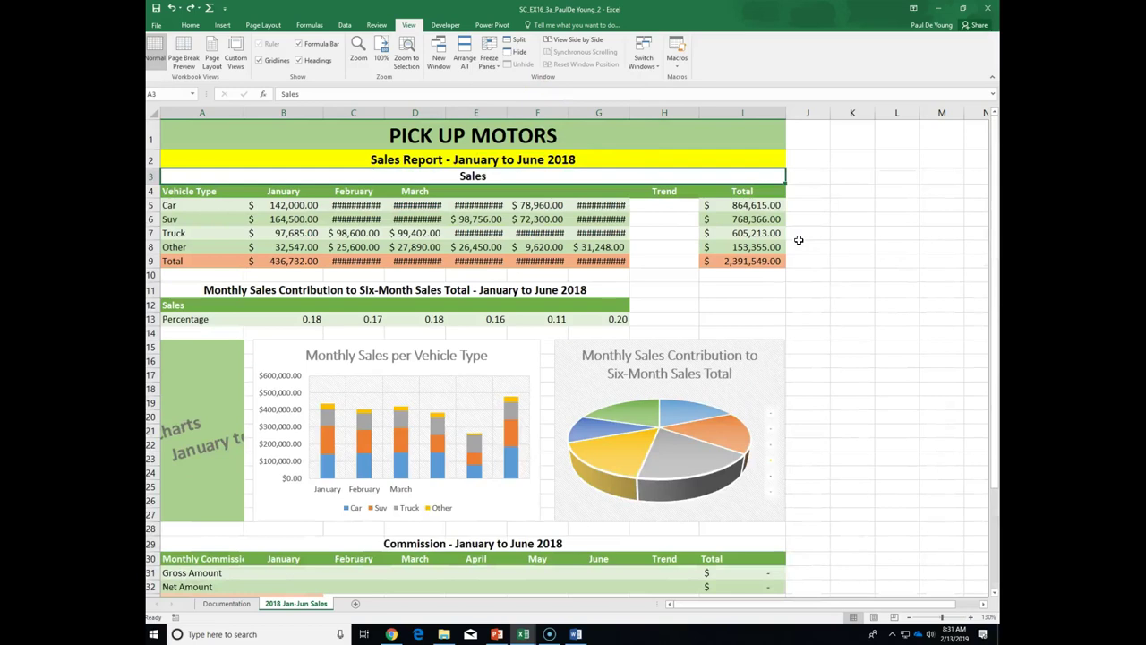
Set the worksheet zoom to 160% so the car sales amount in C5 displays in full
{"action": "left_click", "coordinate": [357, 205]}
{"action": "left_click", "coordinate": [356, 205]}
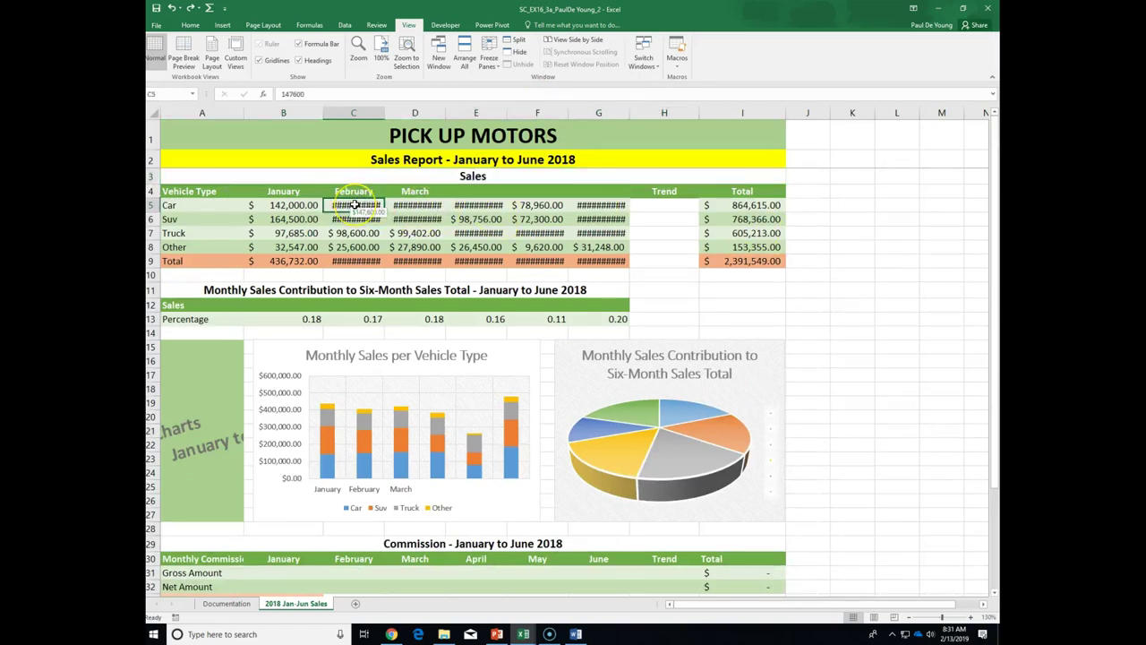
{"action": "left_click", "coordinate": [336, 205]}
{"action": "left_click", "coordinate": [970, 617]}
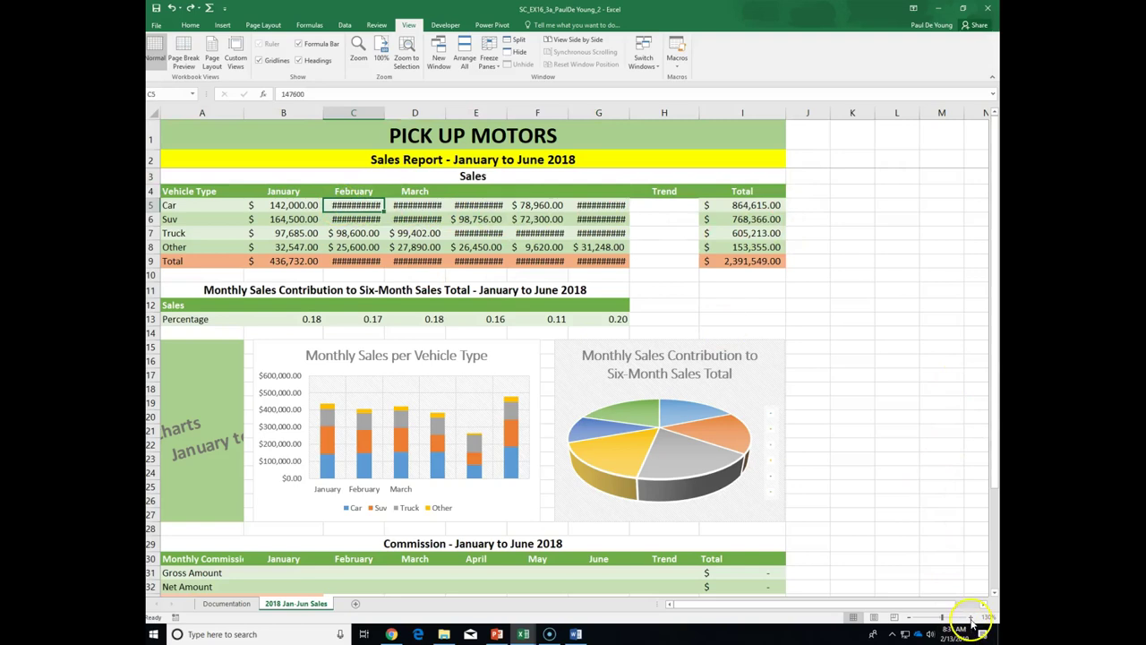
{"action": "left_click", "coordinate": [970, 617]}
{"action": "left_click", "coordinate": [971, 617]}
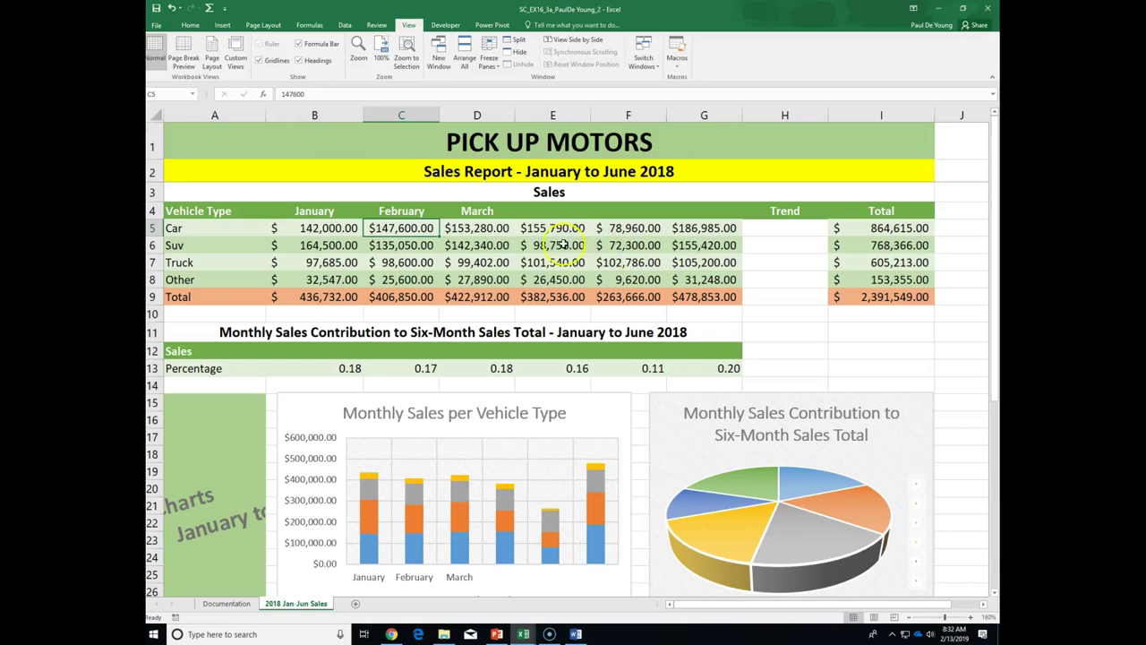
Try autofitting columns C to G at 140% zoom, undo the width change, and return the zoom to 160%
{"action": "left_click", "coordinate": [908, 617]}
{"action": "left_click", "coordinate": [909, 617]}
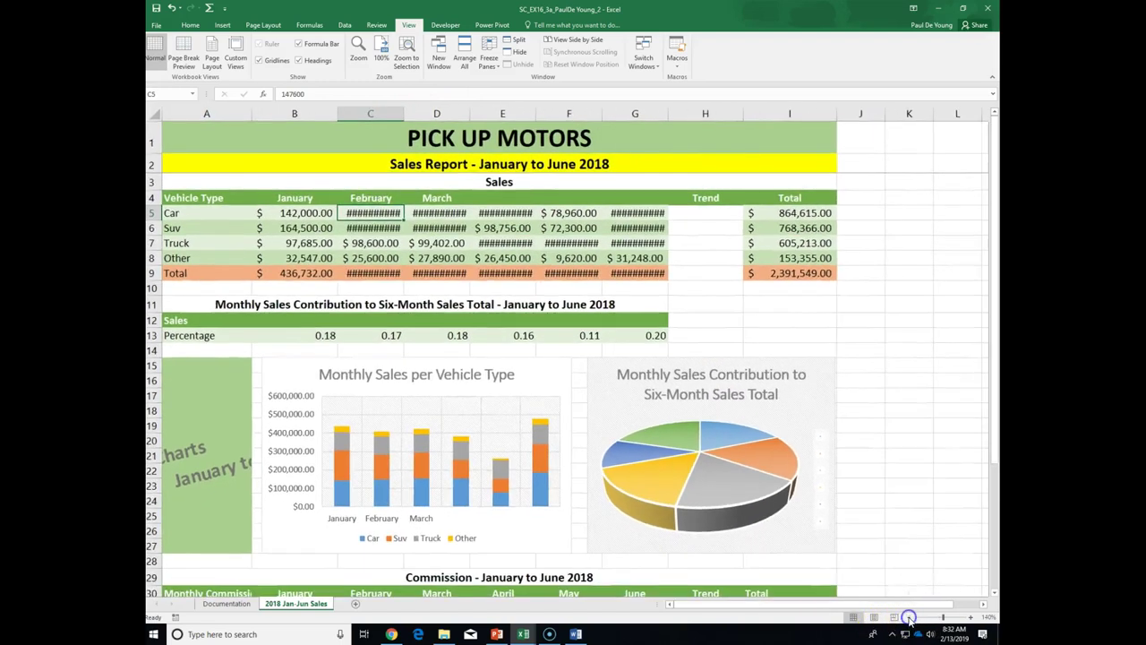
{"action": "left_click_drag", "start_coordinate": [368, 114], "coordinate": [638, 139]}
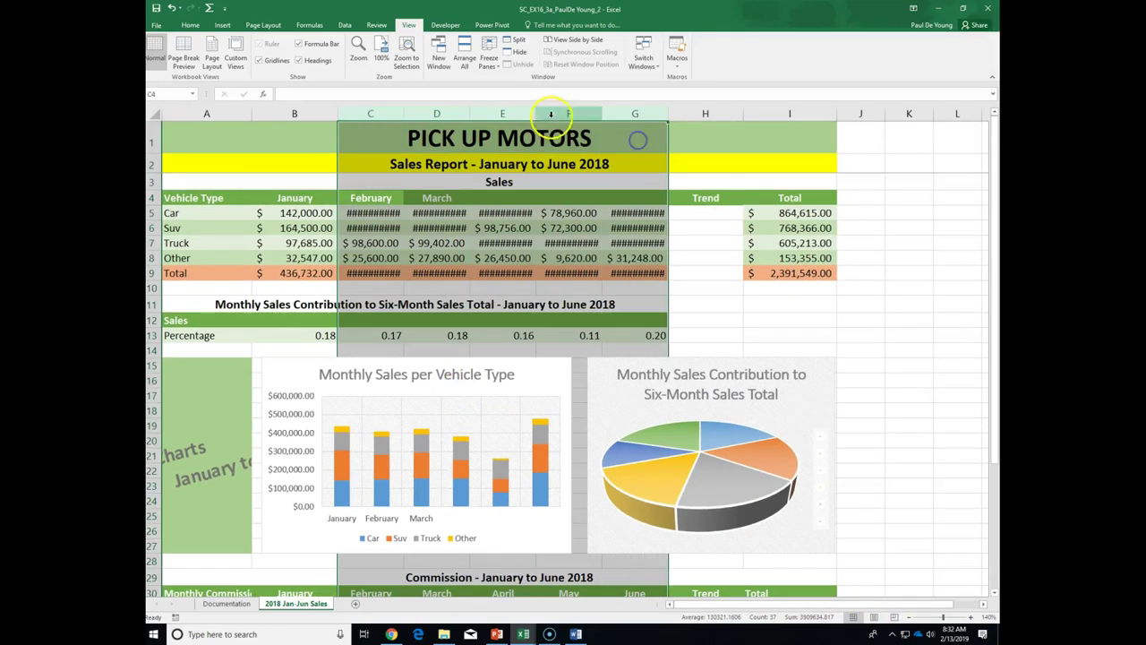
{"action": "left_click", "coordinate": [470, 110]}
{"action": "left_click", "coordinate": [470, 111]}
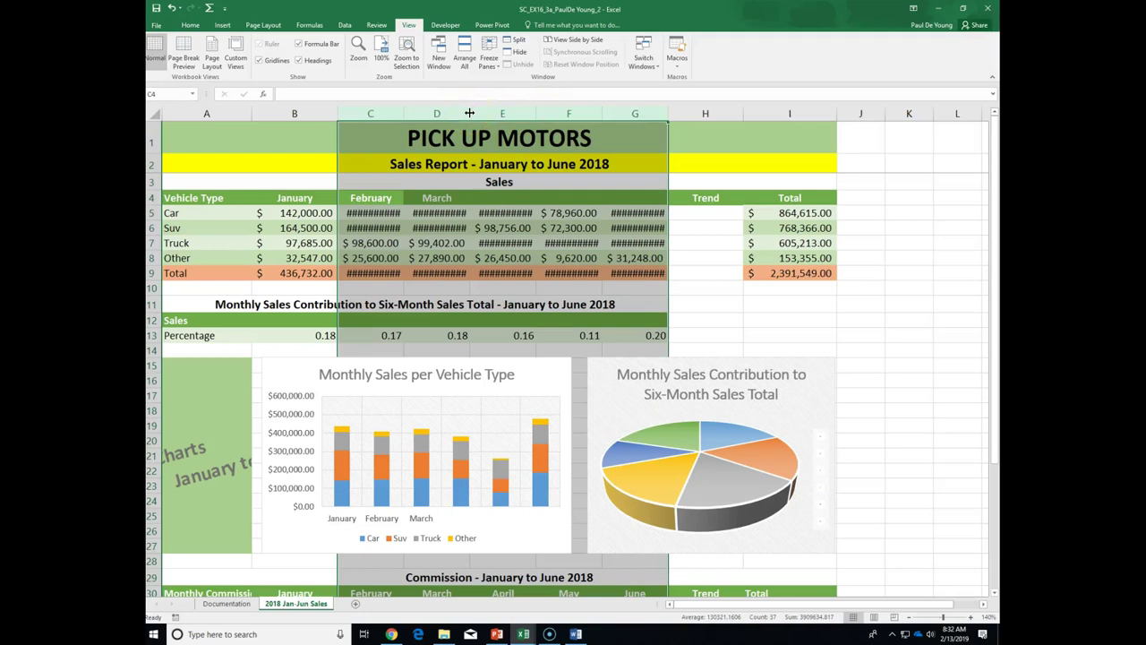
{"action": "double_click", "coordinate": [469, 112]}
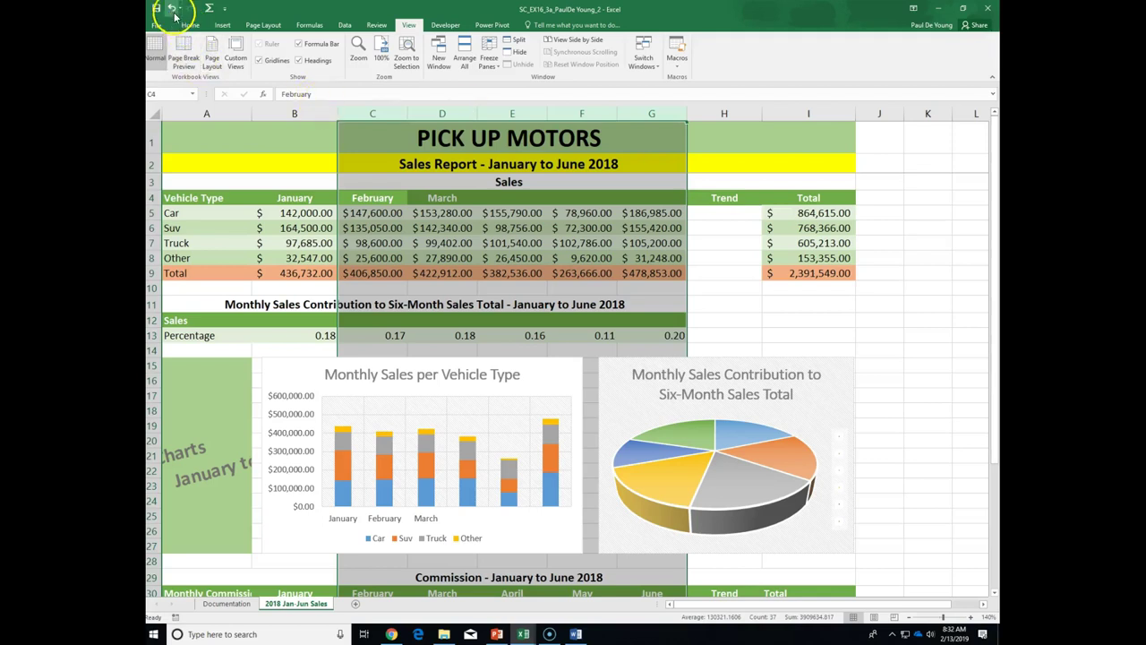
{"action": "left_click", "coordinate": [173, 11]}
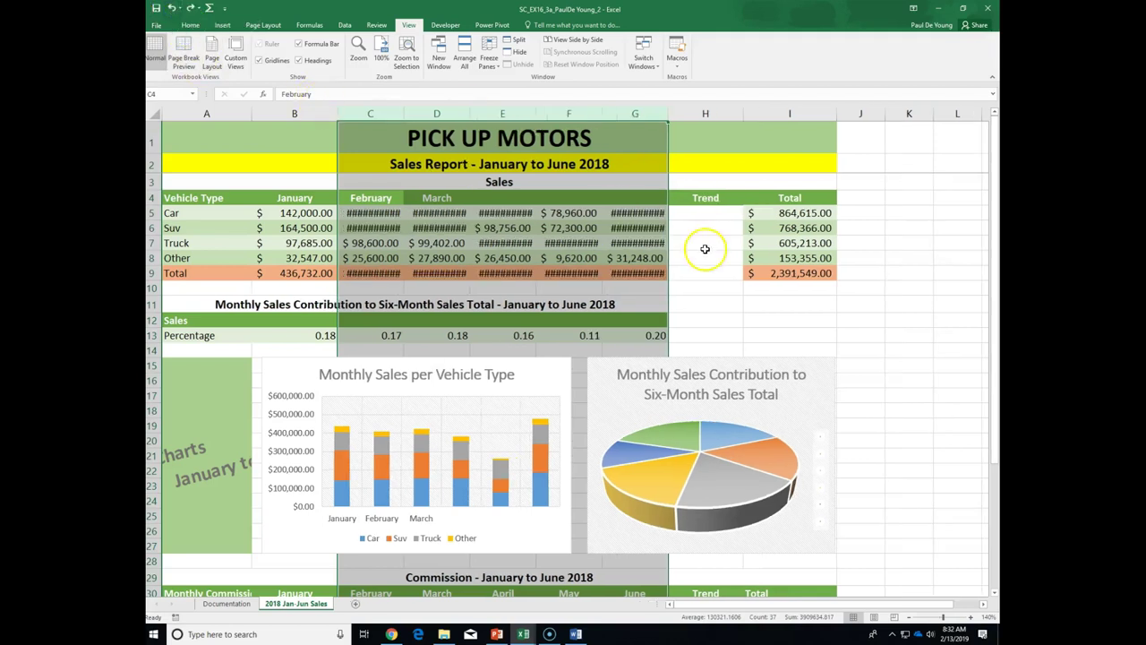
{"action": "left_click", "coordinate": [971, 617]}
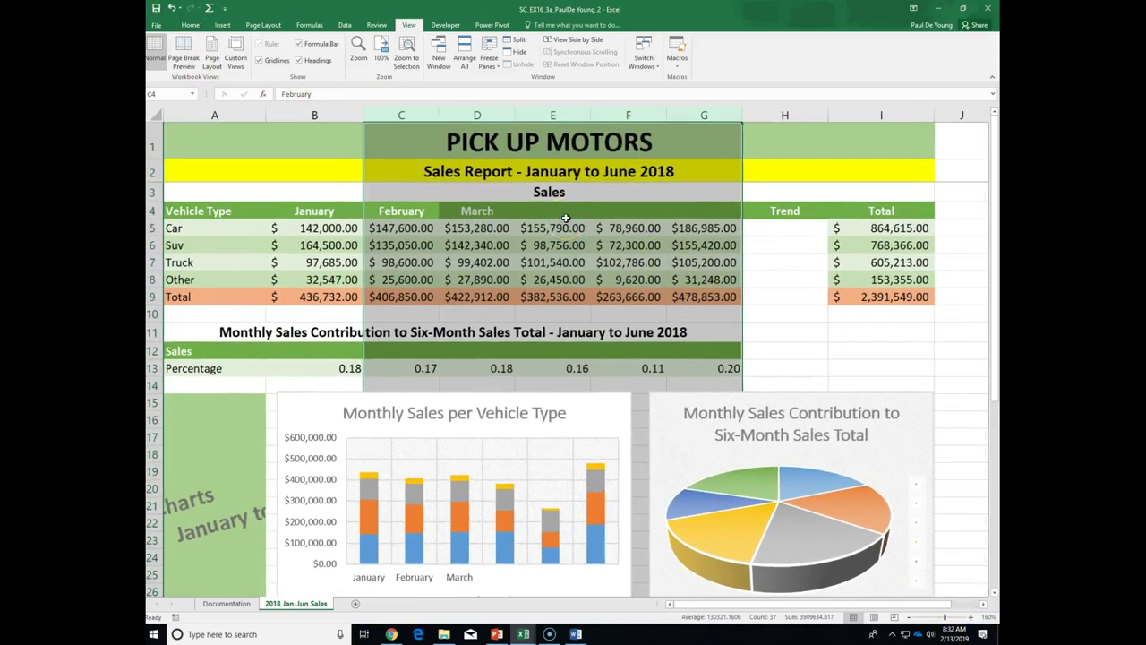
Examine how the frozen title rows behave while scrolling vertically through the 2018 Jan-Jun Sales worksheet
{"action": "left_click", "coordinate": [218, 191]}
{"action": "scroll", "coordinate": [218, 192], "scroll_direction": "down", "scroll_amount": 3}
{"action": "scroll", "coordinate": [218, 191], "scroll_direction": "up", "scroll_amount": 3}
{"action": "scroll", "coordinate": [218, 192], "scroll_direction": "down", "scroll_amount": 2}
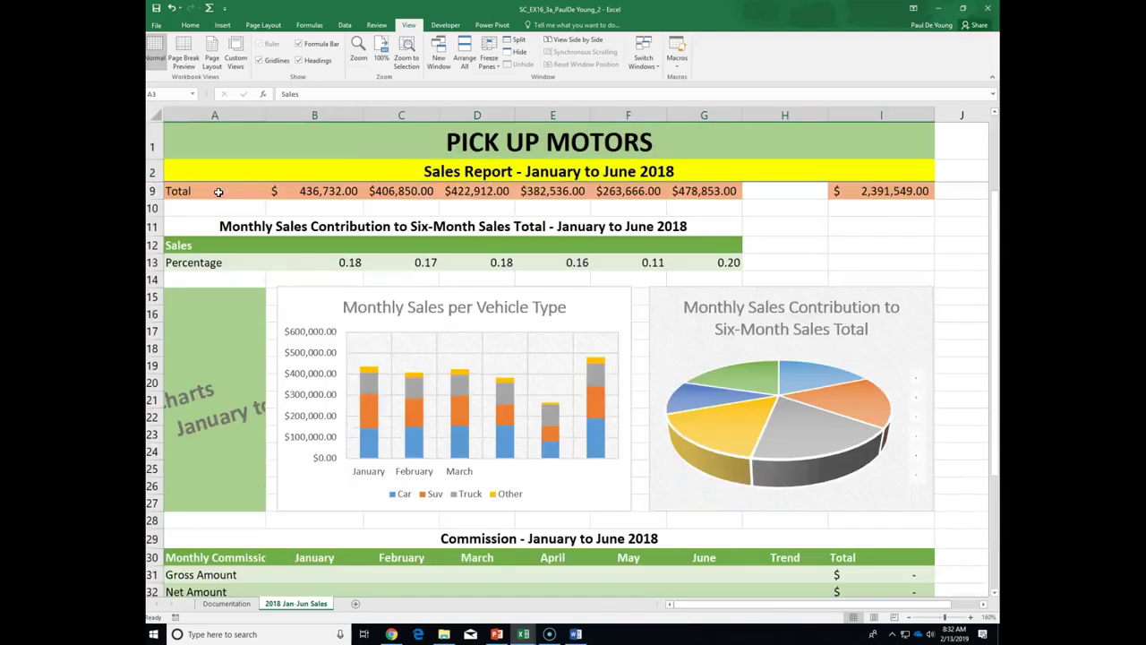
{"action": "scroll", "coordinate": [218, 191], "scroll_direction": "down", "scroll_amount": 7}
{"action": "scroll", "coordinate": [217, 192], "scroll_direction": "up", "scroll_amount": 9}
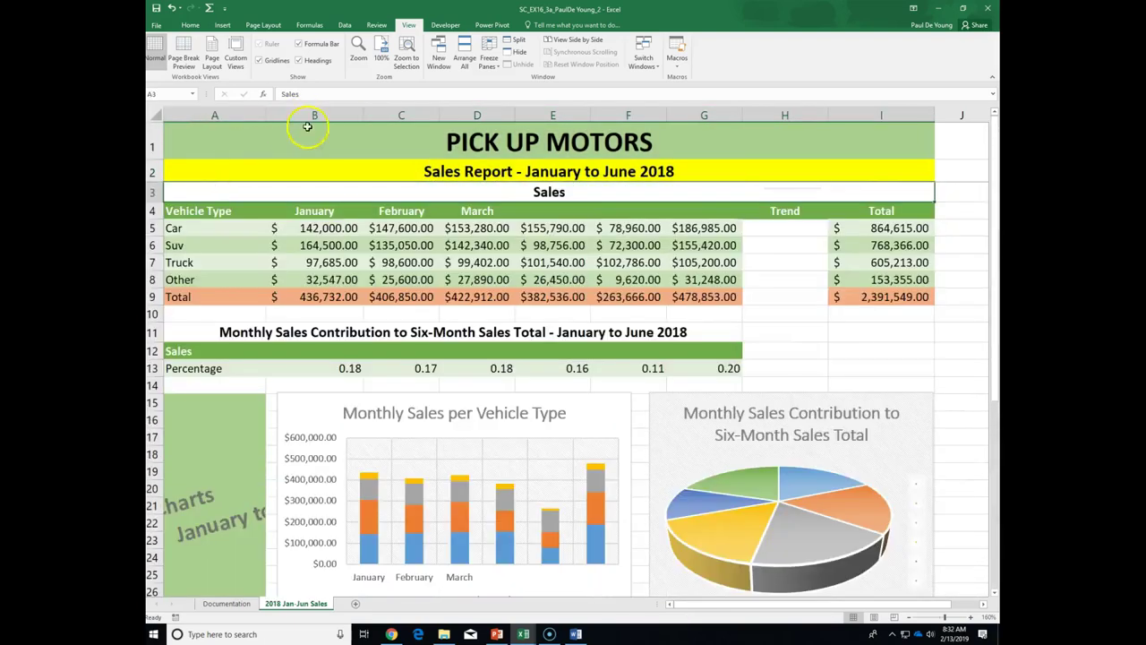
{"action": "scroll", "coordinate": [307, 127], "scroll_direction": "down", "scroll_amount": 4}
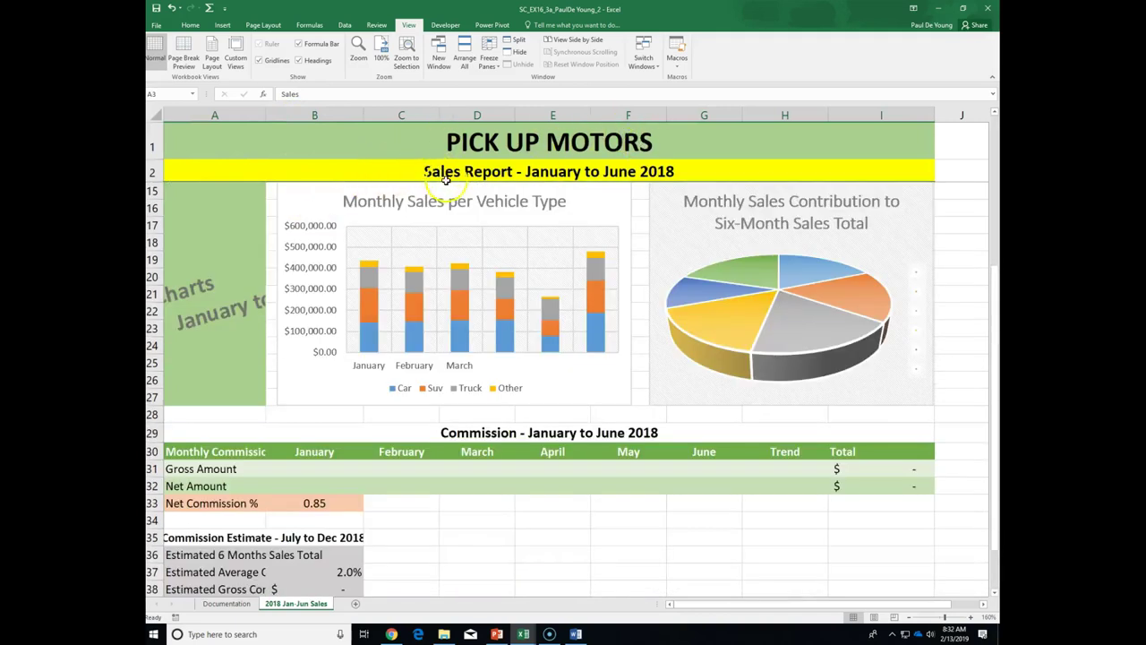
{"action": "scroll", "coordinate": [586, 268], "scroll_direction": "up", "scroll_amount": 4}
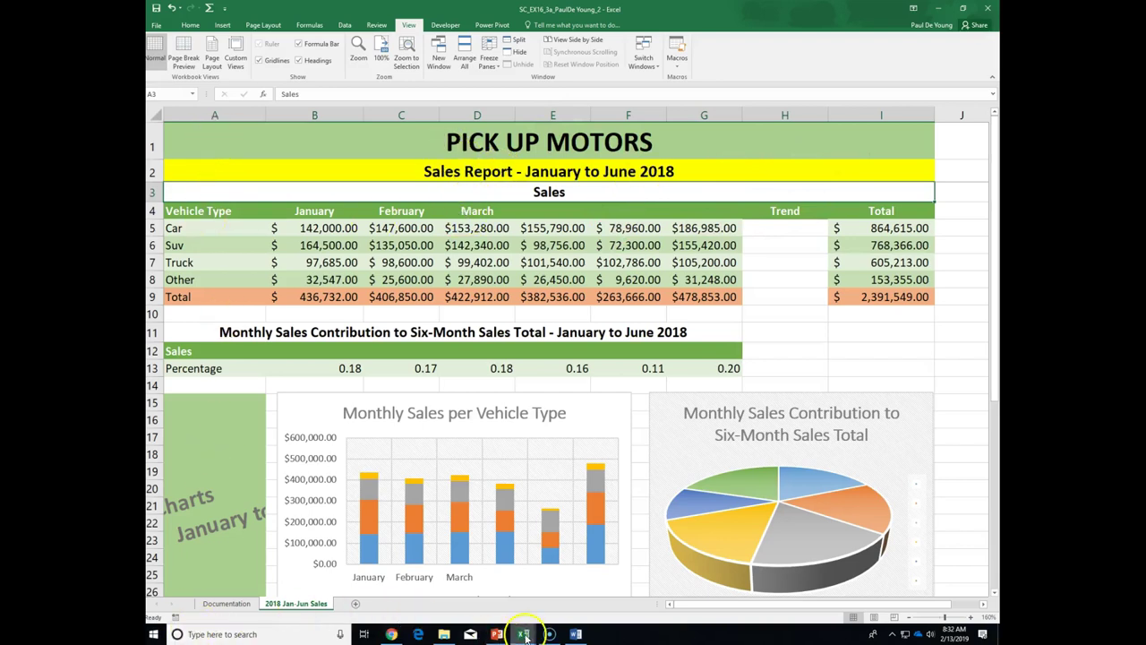
Switch to the CS280 Section 04 course project workbook and show the first columns of its Data Journal worksheet
{"action": "mouse_move", "coordinate": [524, 634]}
{"action": "left_click", "coordinate": [530, 591]}
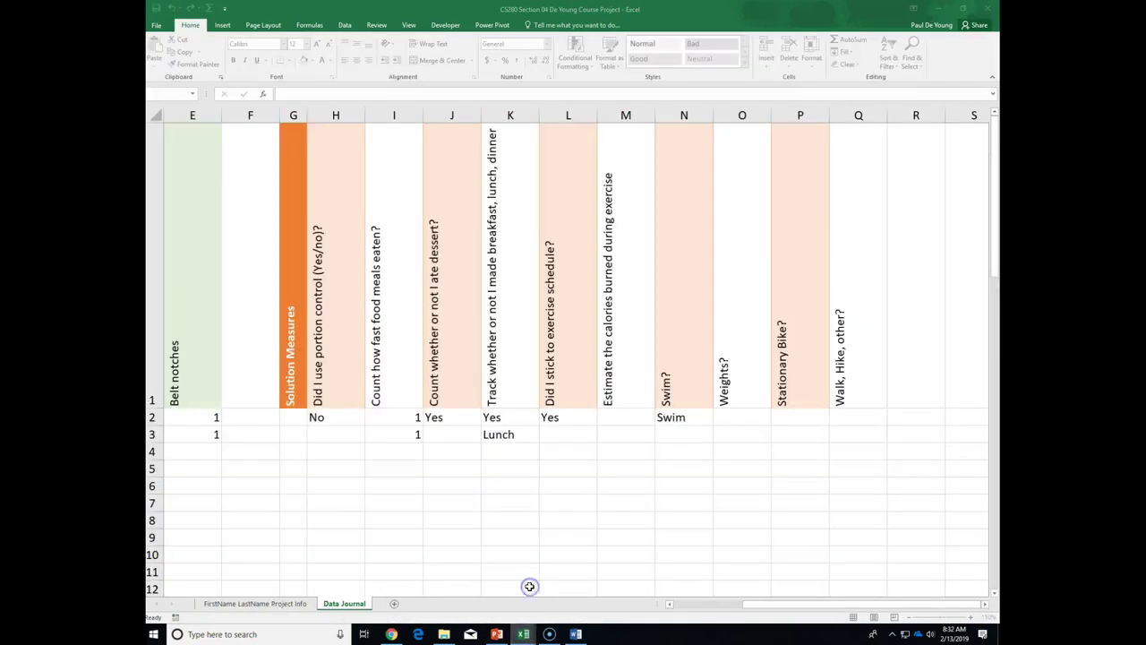
{"action": "left_click_drag", "start_coordinate": [817, 606], "coordinate": [713, 610]}
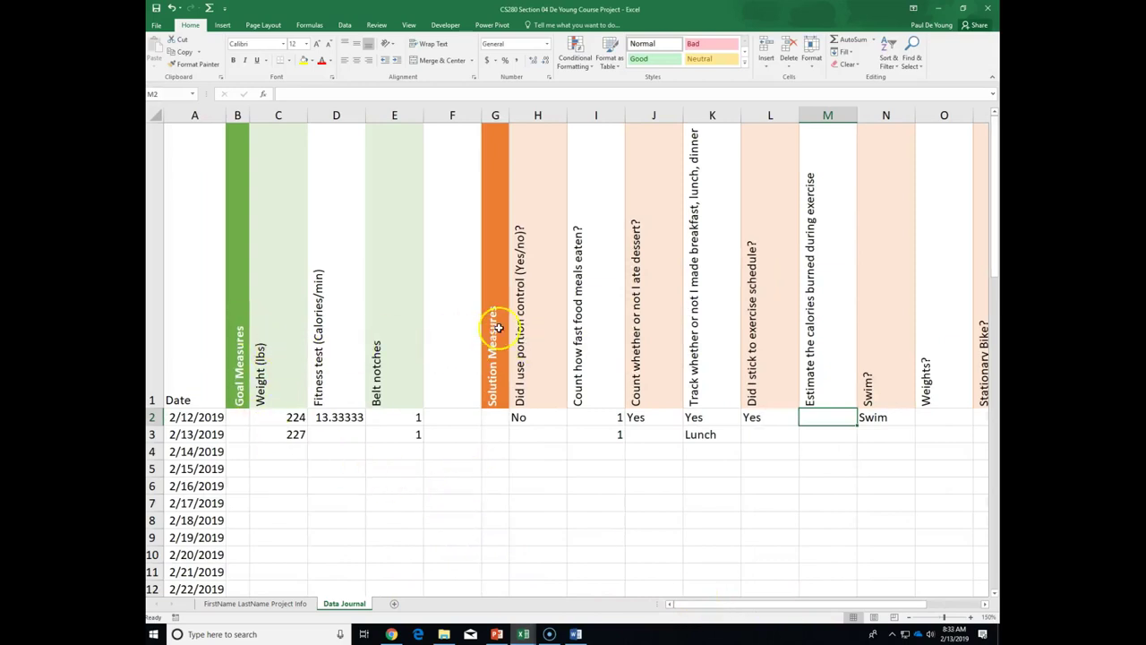
Freeze row 1 and columns A and B of the Data Journal worksheet by freezing panes from cell C2
{"action": "left_click", "coordinate": [242, 416]}
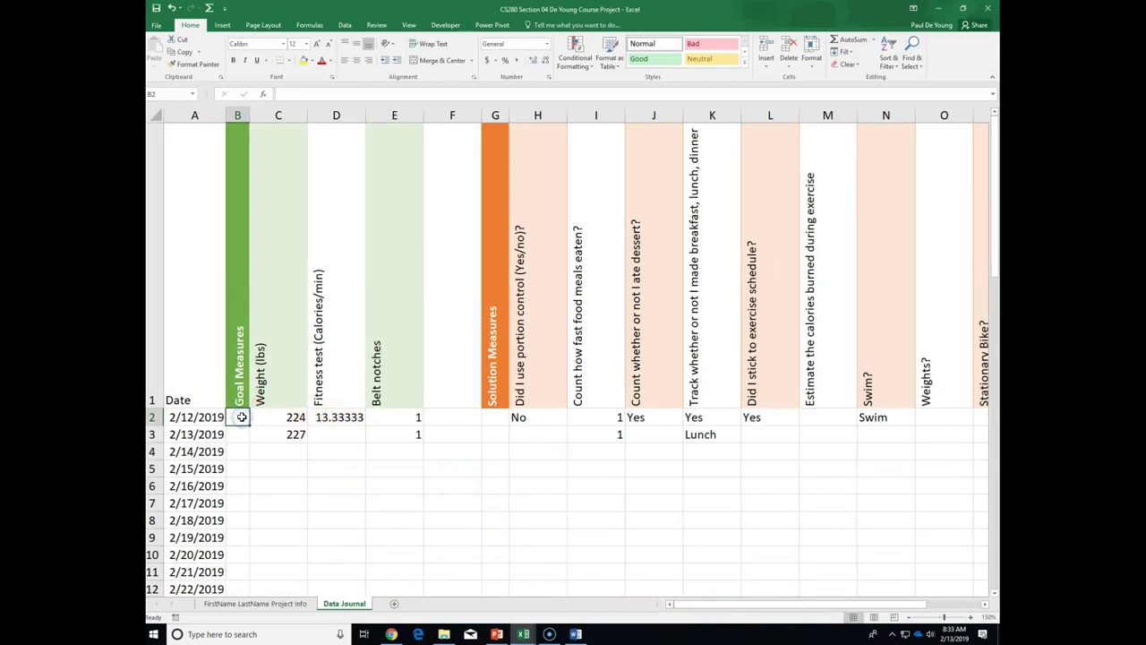
{"action": "left_click", "coordinate": [277, 419]}
{"action": "left_click", "coordinate": [277, 418]}
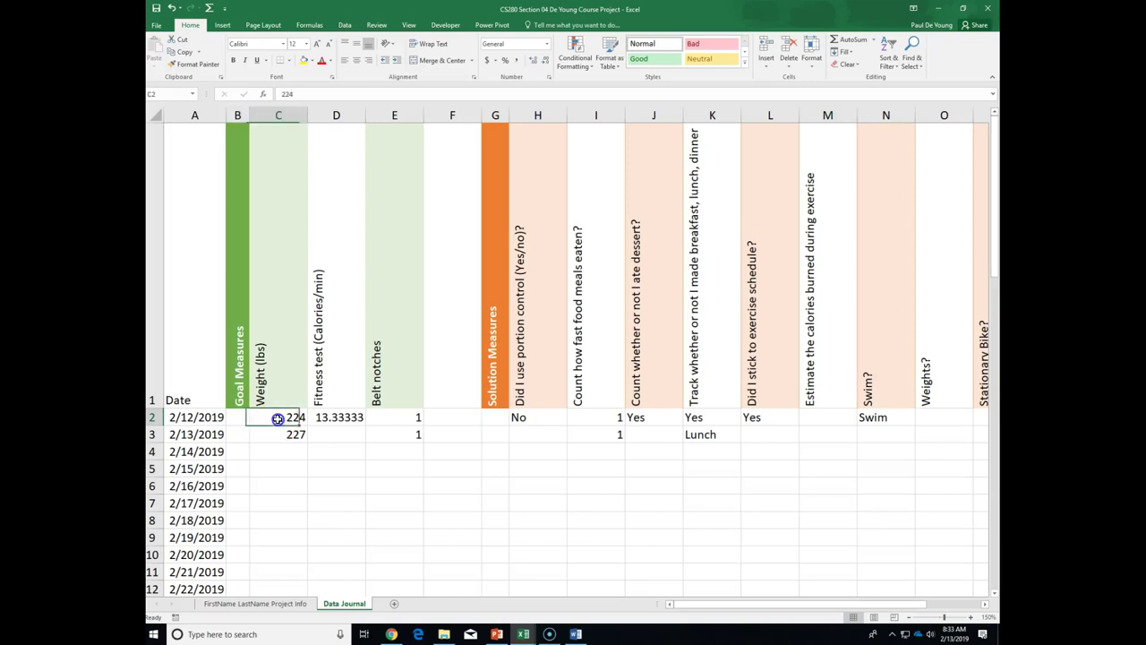
{"action": "left_click", "coordinate": [408, 25]}
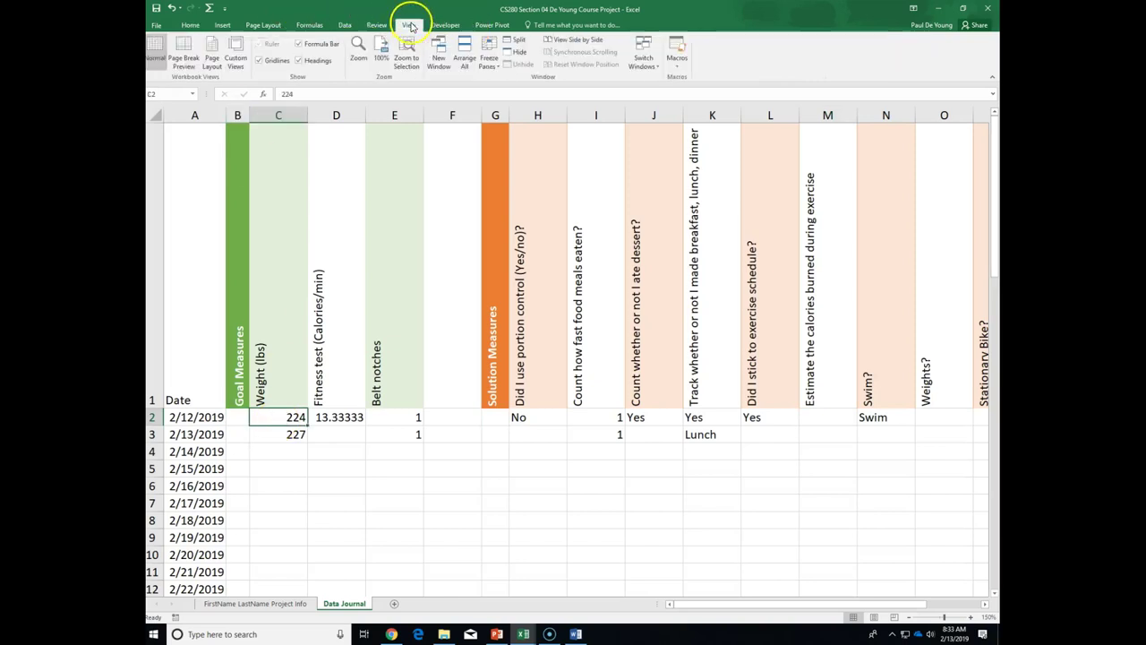
{"action": "left_click", "coordinate": [486, 50]}
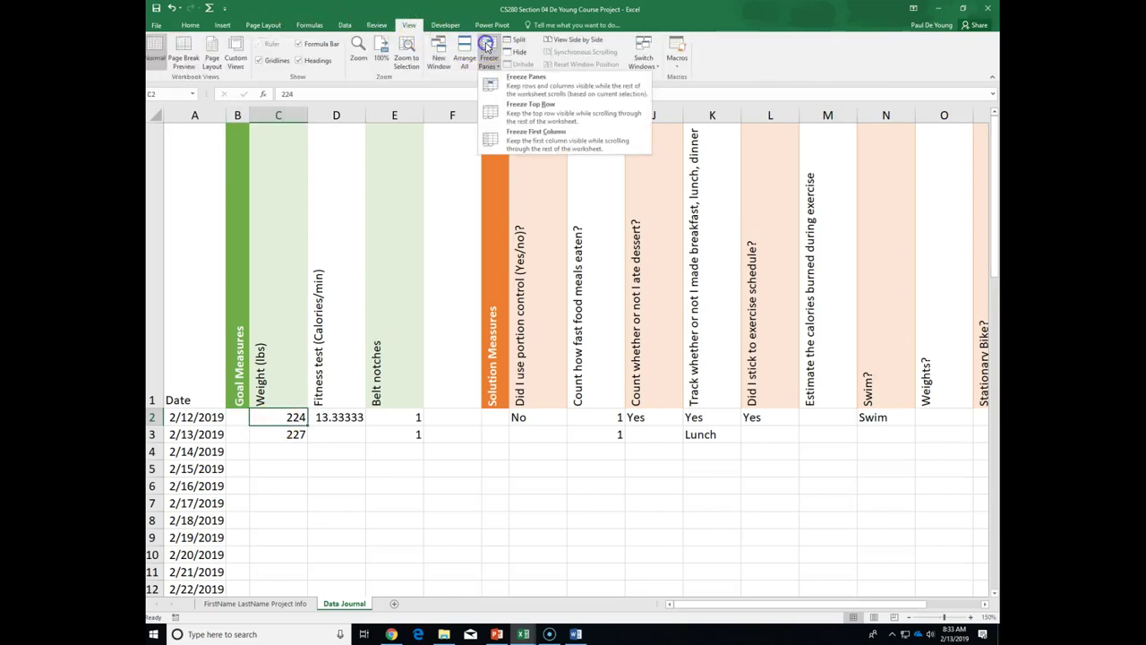
{"action": "left_click", "coordinate": [515, 83]}
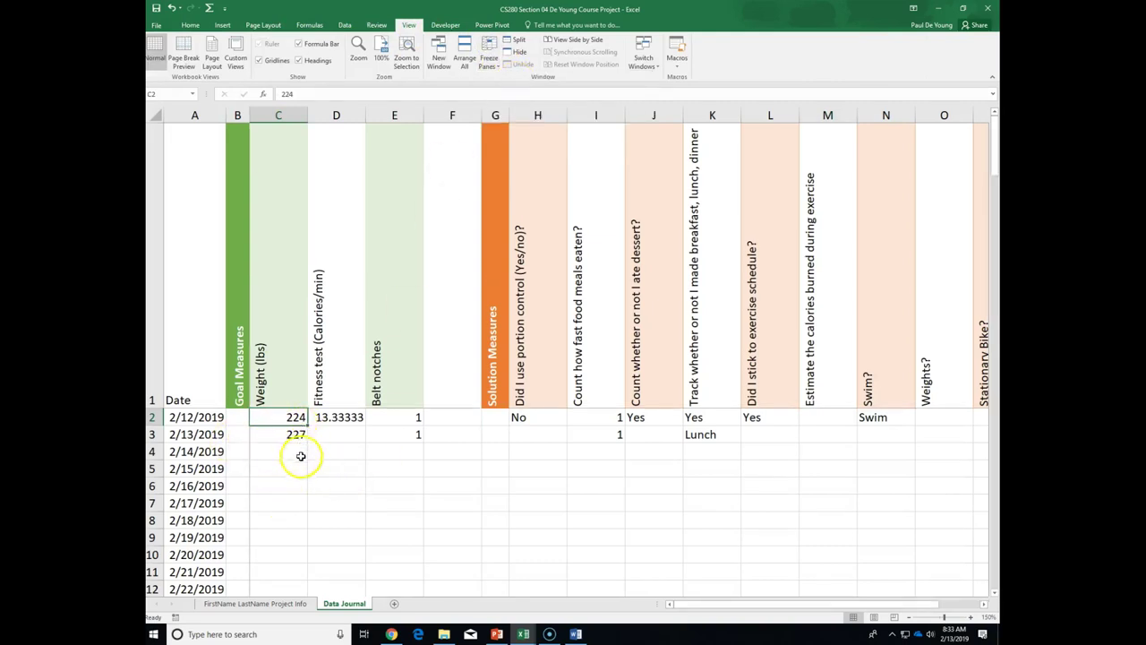
{"action": "scroll", "coordinate": [219, 483], "scroll_direction": "down", "scroll_amount": 4}
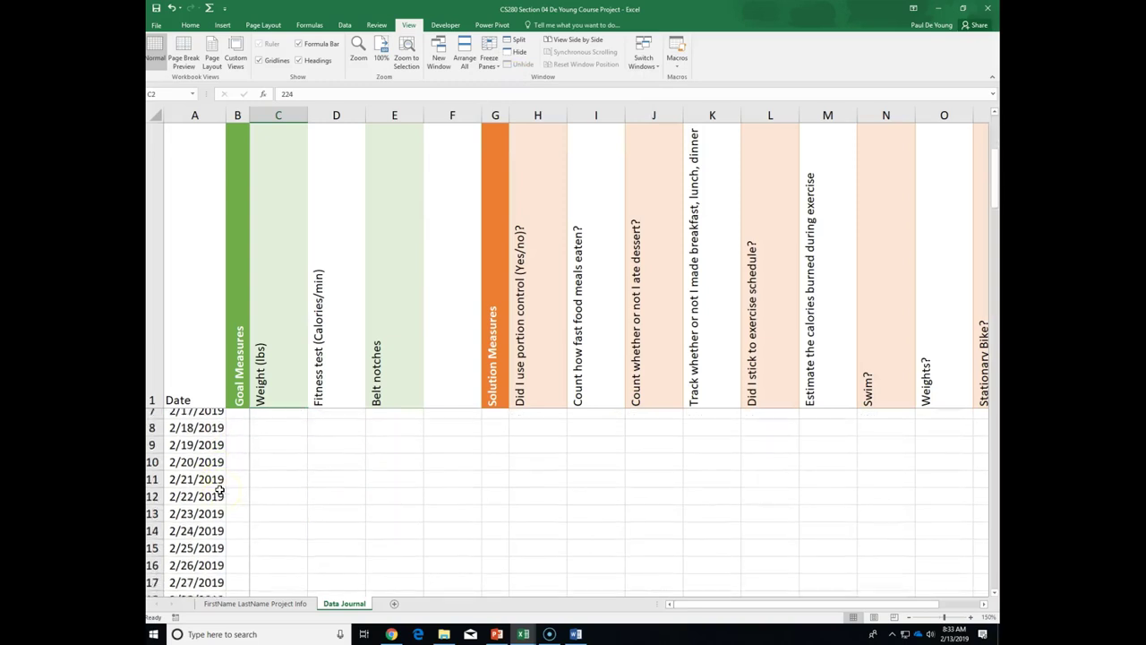
{"action": "scroll", "coordinate": [219, 491], "scroll_direction": "down", "scroll_amount": 3}
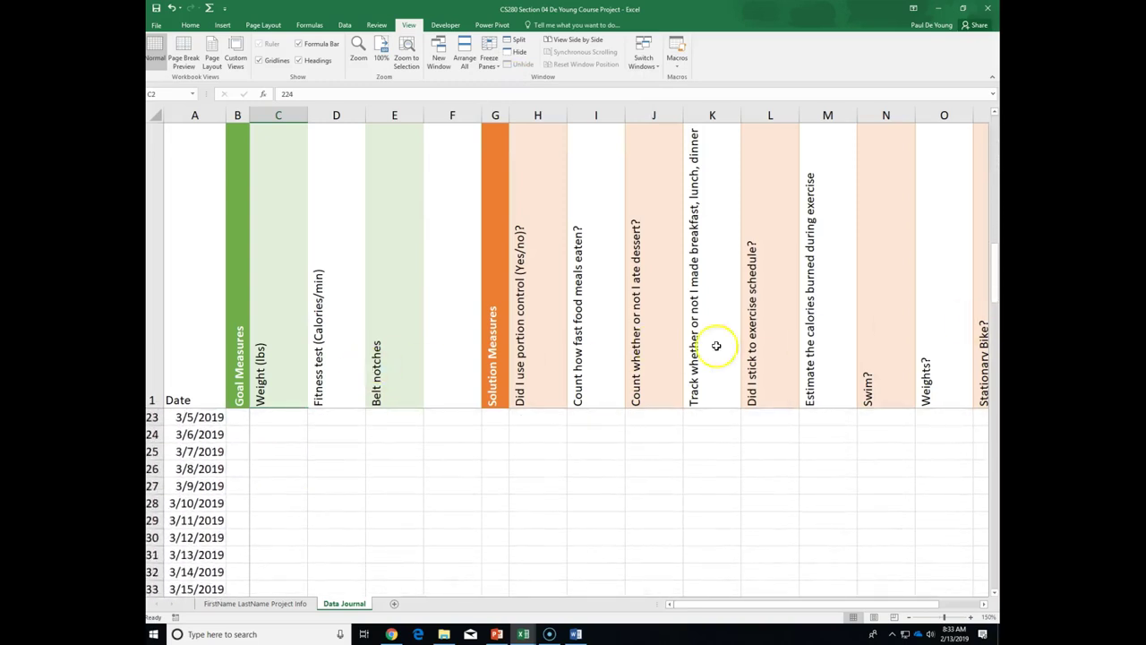
{"action": "scroll", "coordinate": [632, 423], "scroll_direction": "up", "scroll_amount": 2}
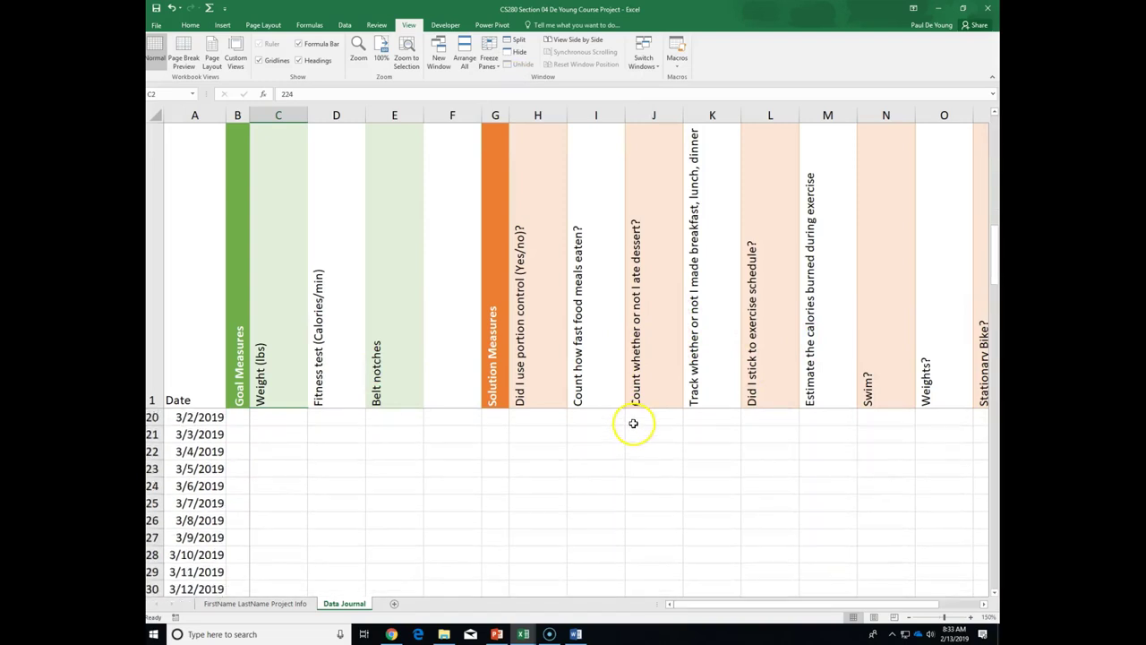
{"action": "scroll", "coordinate": [632, 422], "scroll_direction": "up", "scroll_amount": 5}
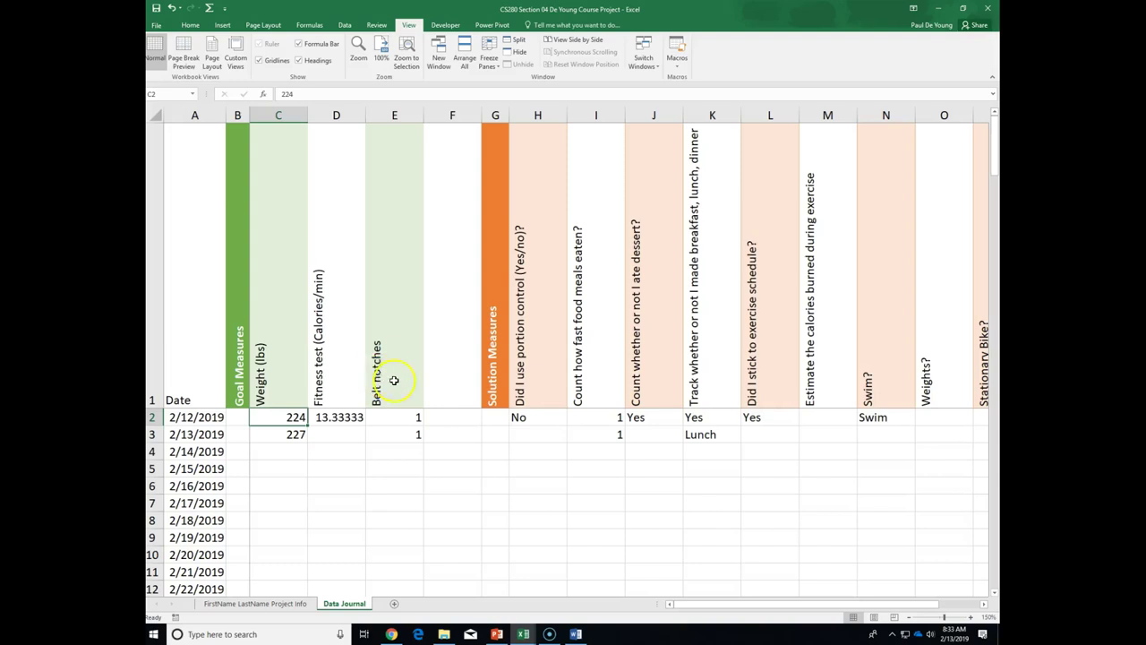
Examine the solution measure headings and recorded entries in columns H to N of the Data Journal worksheet
{"action": "left_click", "coordinate": [542, 376]}
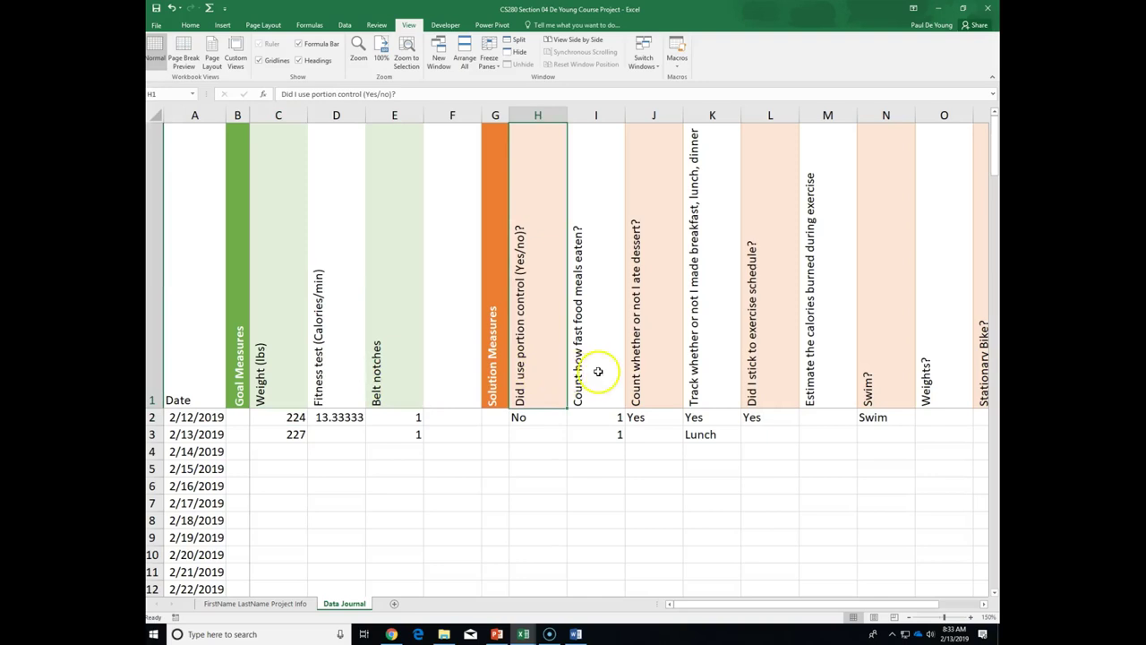
{"action": "left_click", "coordinate": [597, 370]}
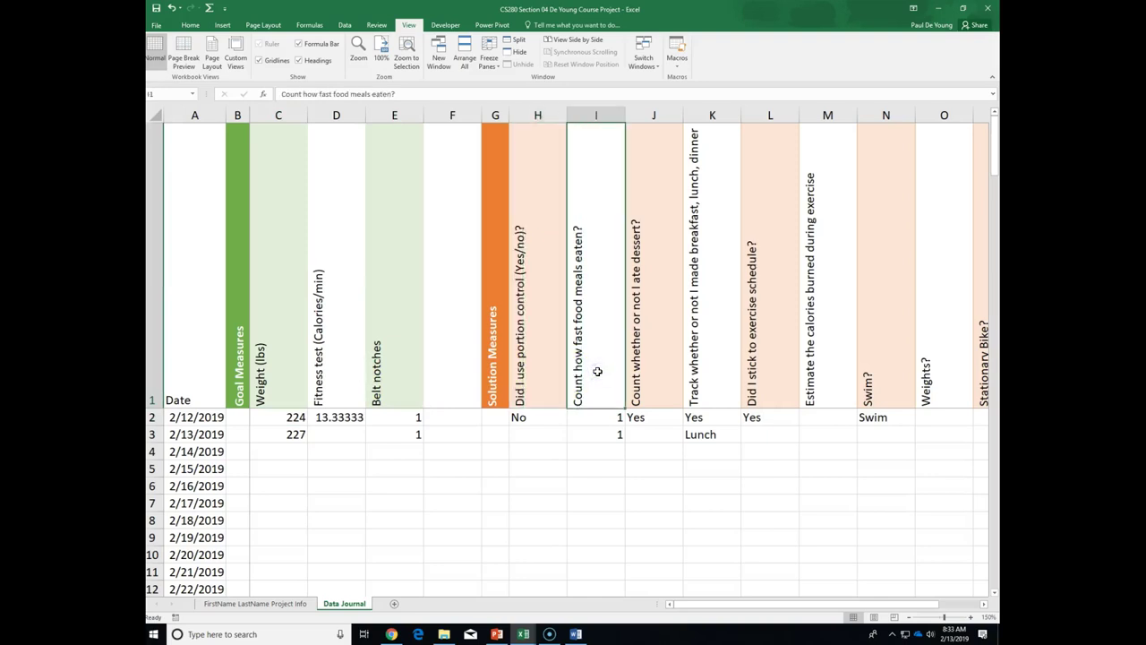
{"action": "left_click", "coordinate": [655, 380]}
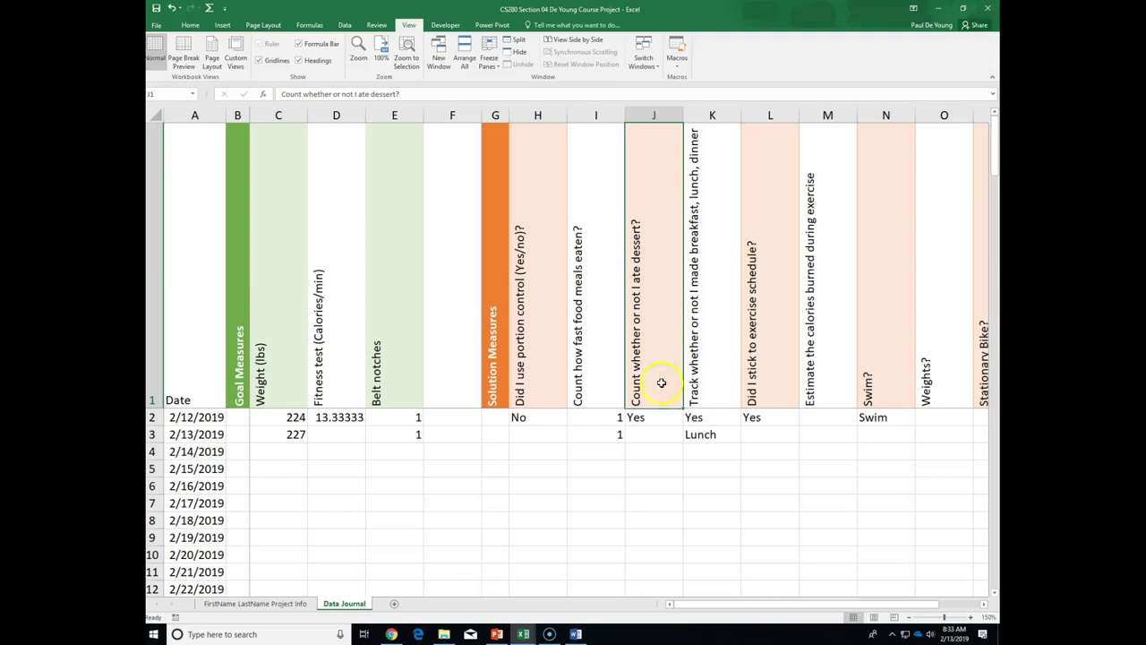
{"action": "left_click", "coordinate": [598, 435]}
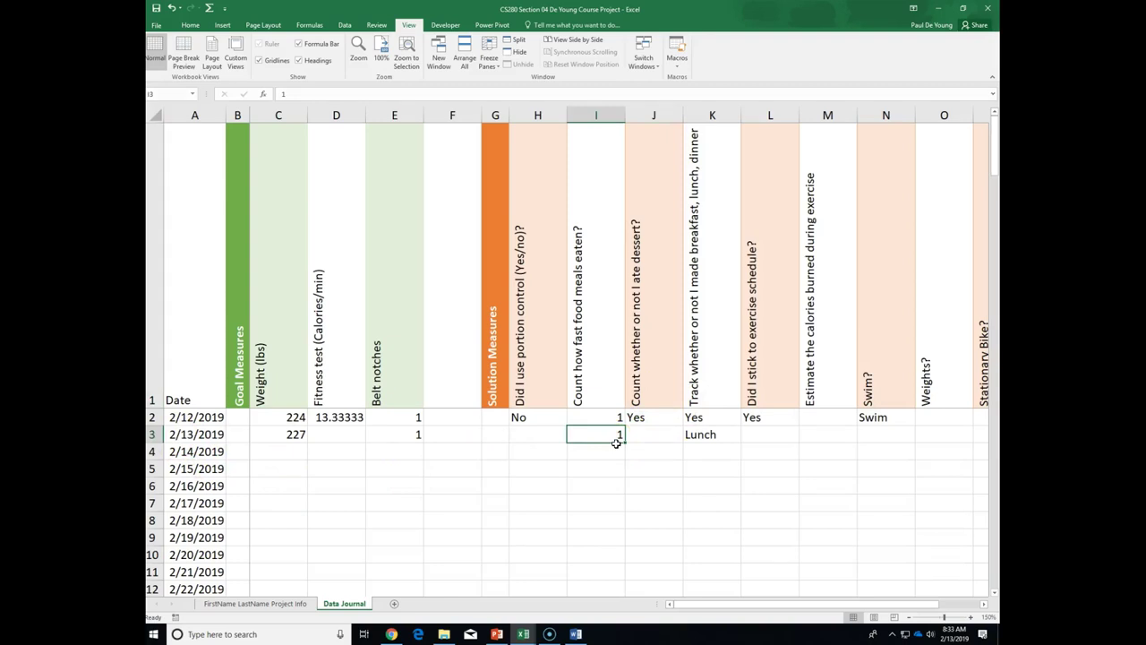
{"action": "left_click", "coordinate": [498, 421]}
{"action": "left_click", "coordinate": [876, 417]}
{"action": "left_click", "coordinate": [825, 328]}
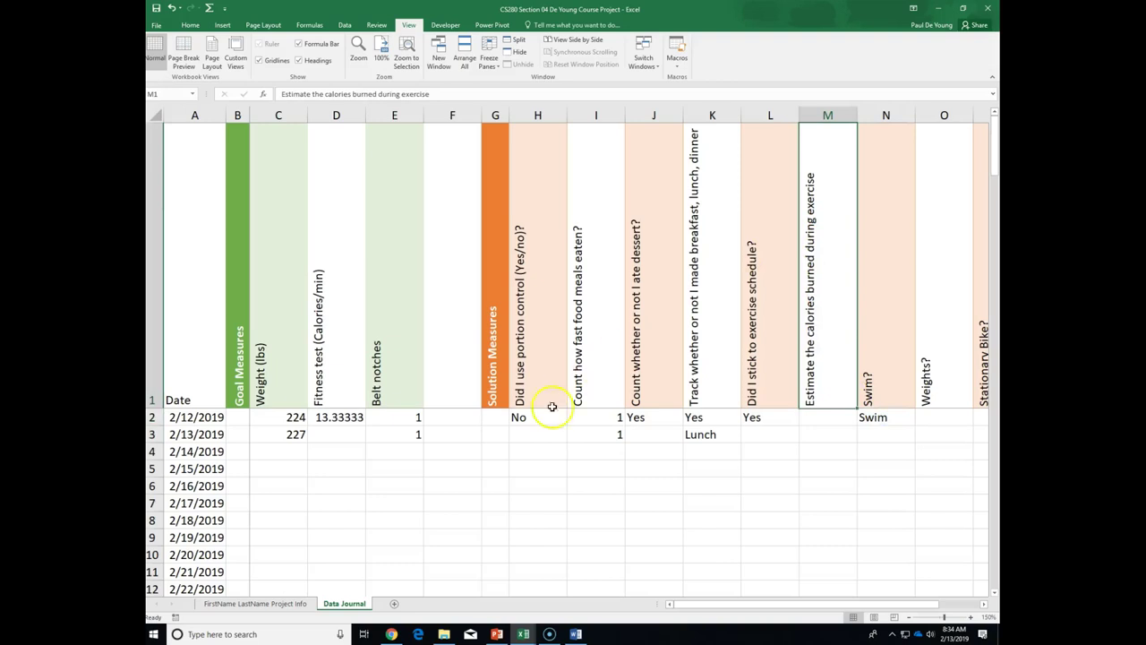
{"action": "scroll", "coordinate": [447, 555], "scroll_direction": "down", "scroll_amount": 2}
Switch to Chrome and review the Swimming Calorie Calculator page, including its calculation fields and customer comments
{"action": "left_click", "coordinate": [392, 634]}
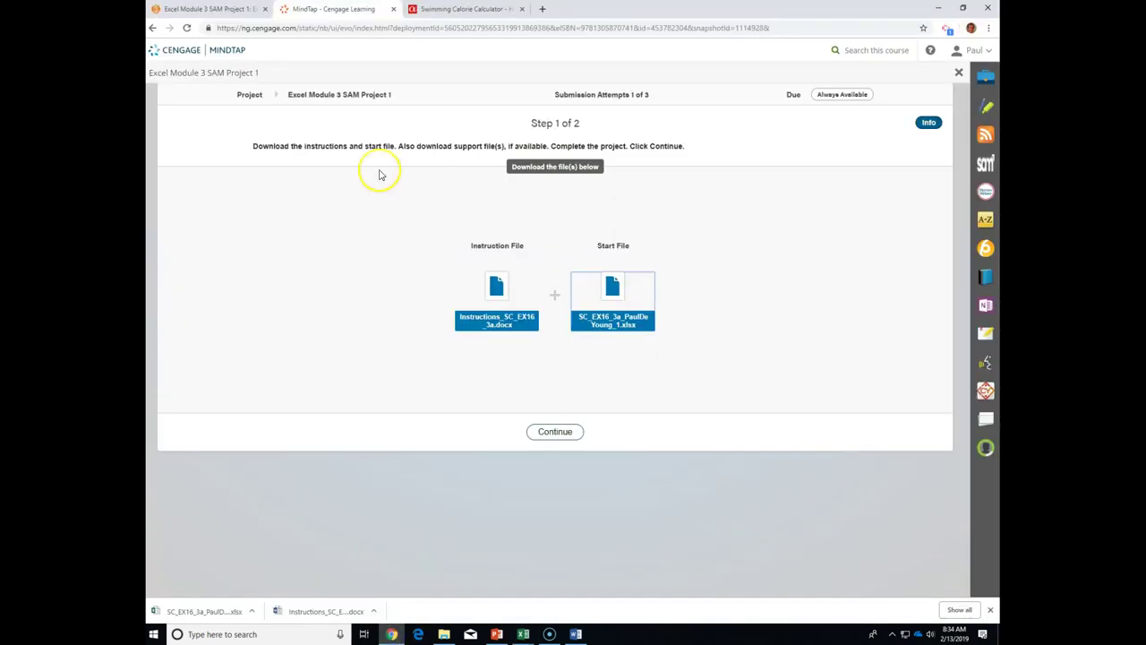
{"action": "left_click", "coordinate": [440, 9]}
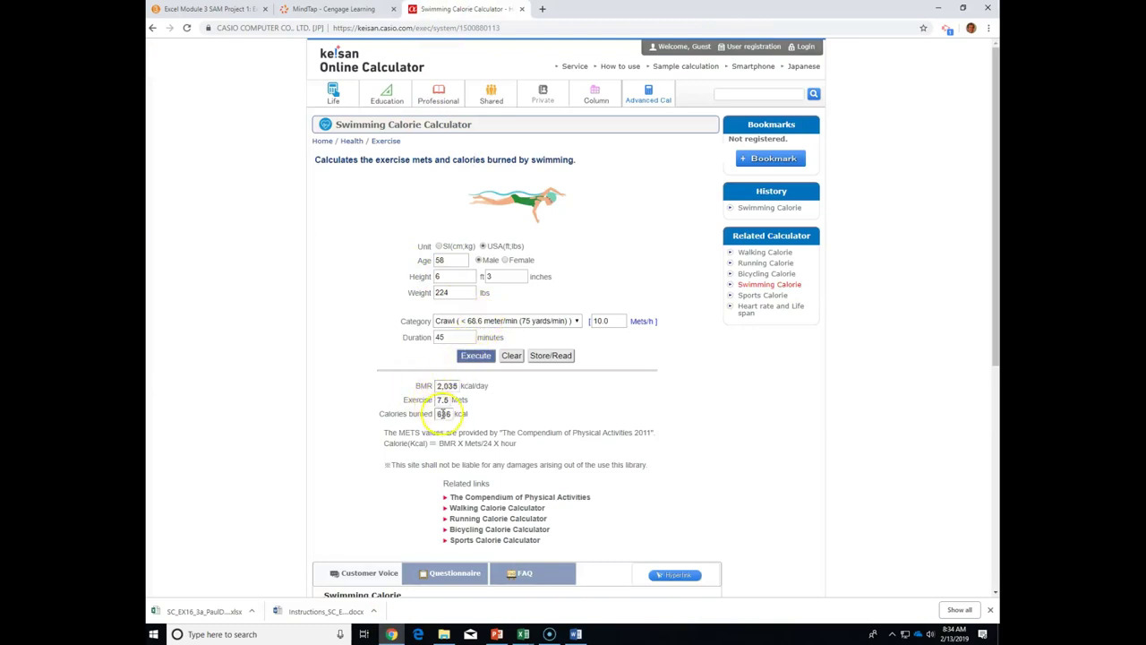
{"action": "scroll", "coordinate": [385, 388], "scroll_direction": "down", "scroll_amount": 3}
{"action": "scroll", "coordinate": [389, 388], "scroll_direction": "down", "scroll_amount": 4}
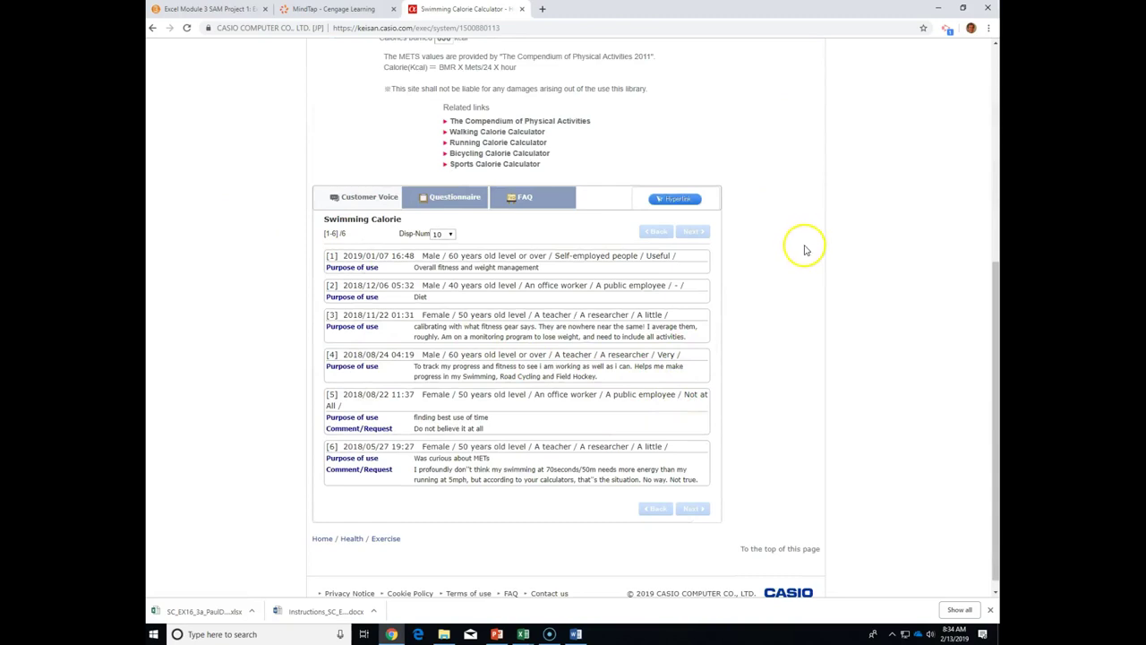
{"action": "scroll", "coordinate": [805, 250], "scroll_direction": "up", "scroll_amount": 1}
{"action": "scroll", "coordinate": [804, 250], "scroll_direction": "up", "scroll_amount": 3}
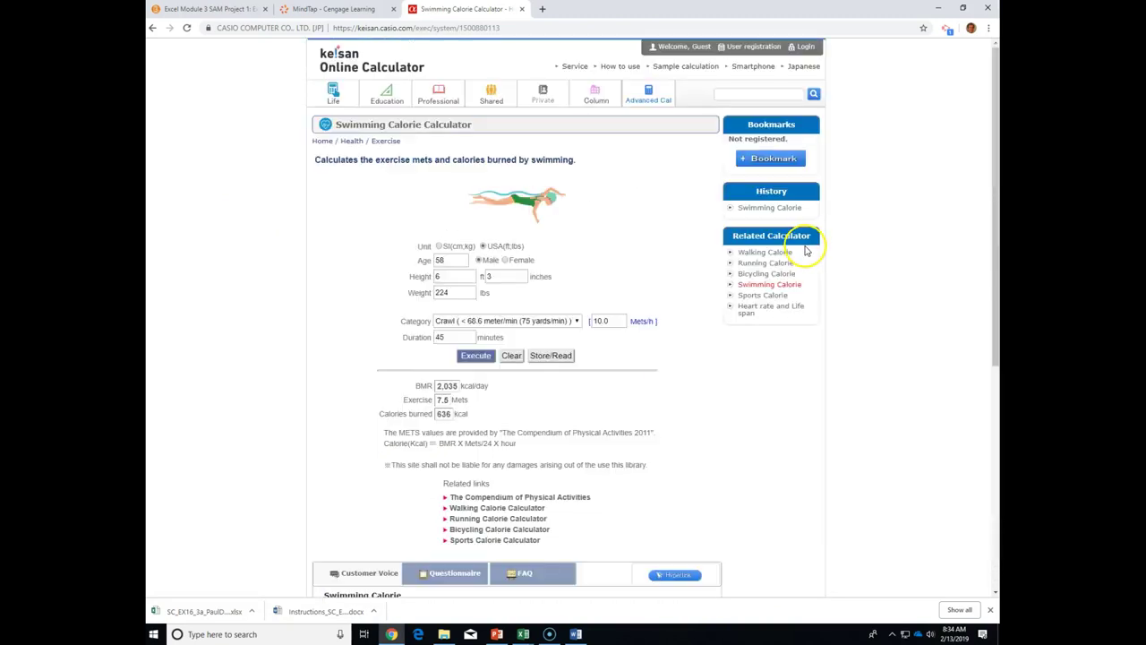
{"action": "left_click", "coordinate": [524, 633]}
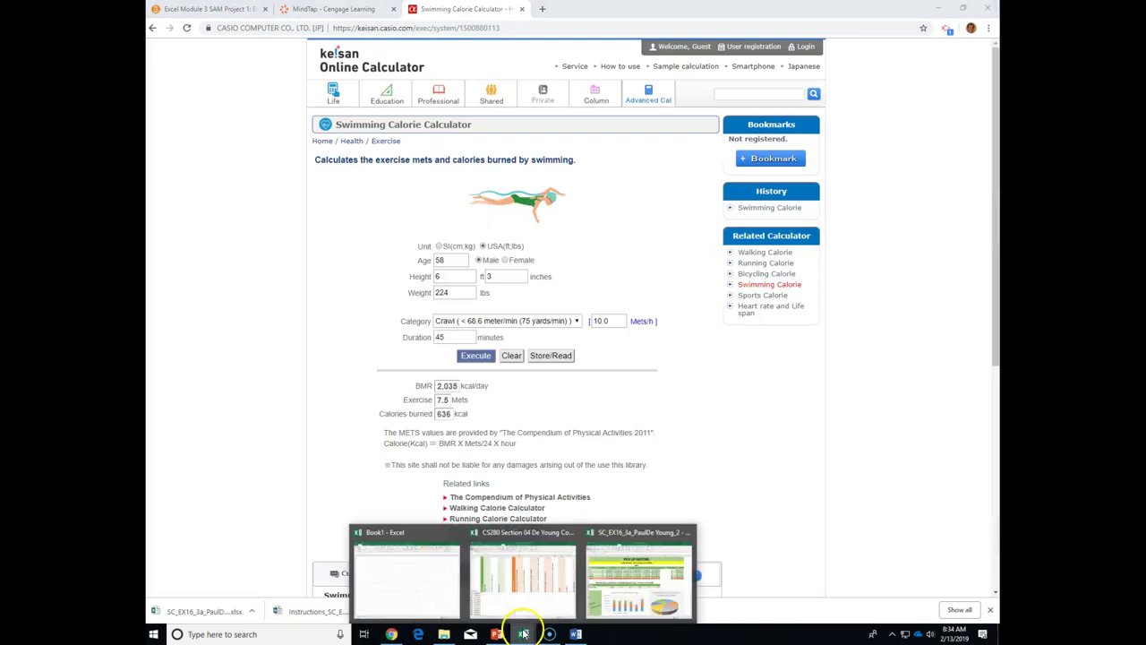
{"action": "mouse_move", "coordinate": [521, 584]}
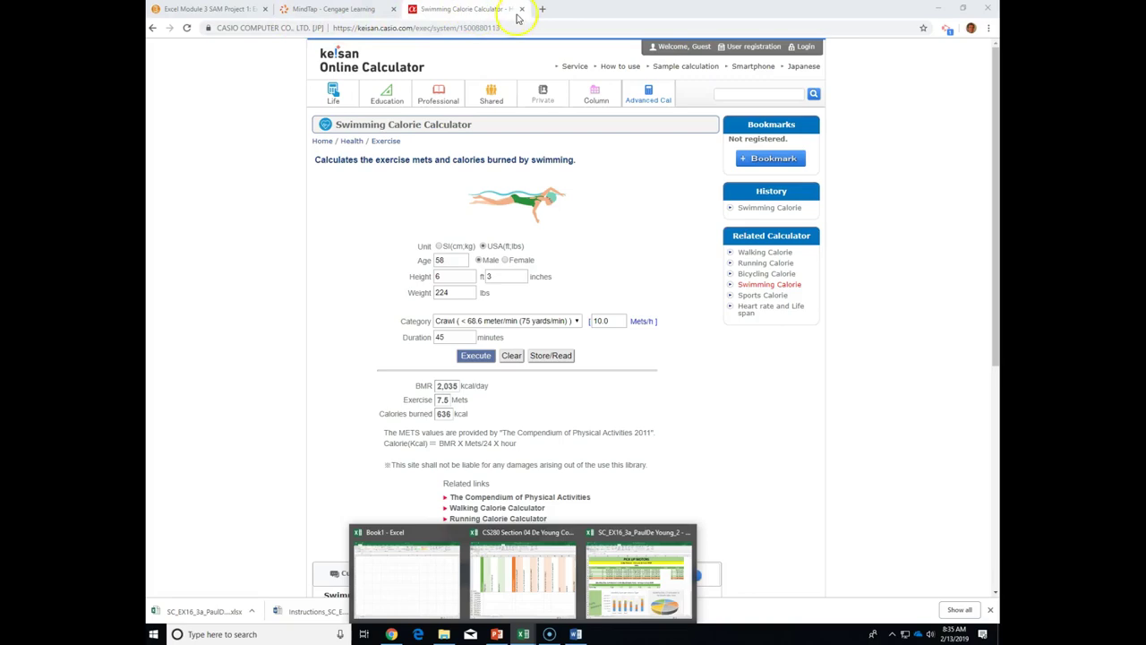
Search the web for myfitnesspal in a new browser tab
{"action": "left_click", "coordinate": [543, 9]}
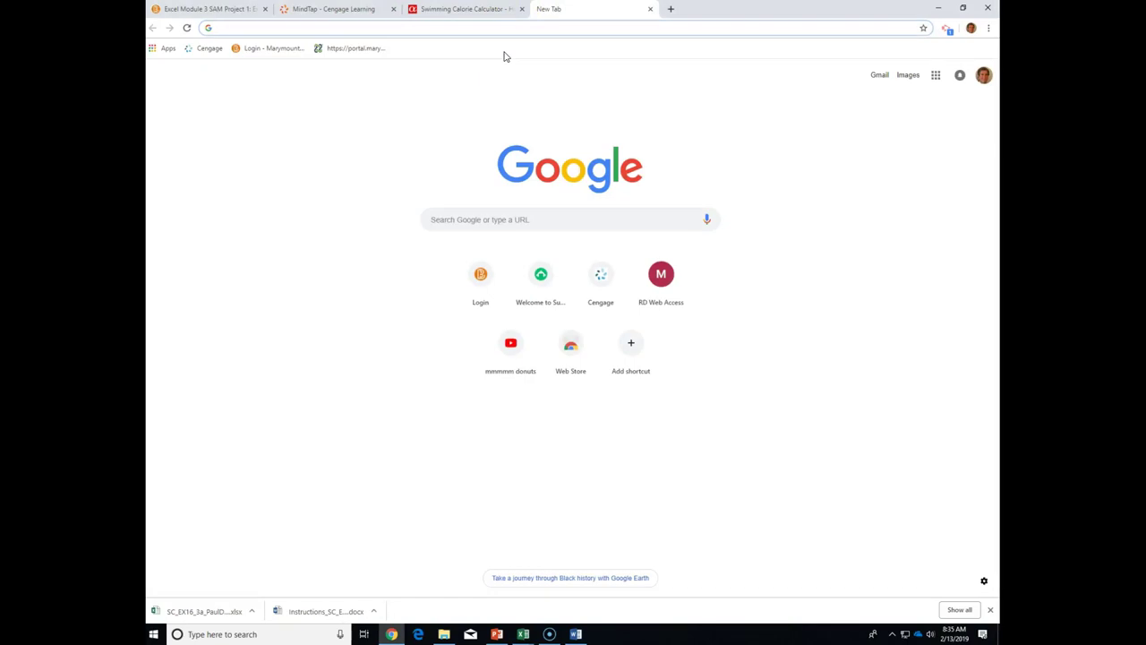
{"action": "type", "text": "m"}
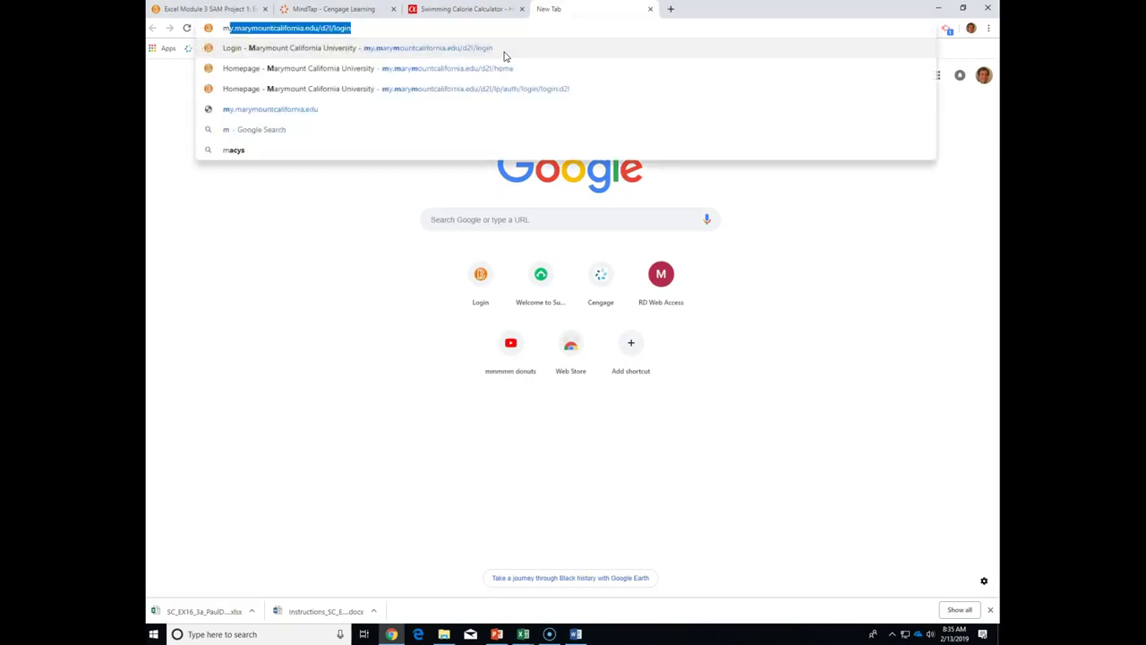
{"action": "type", "text": "y finess"}
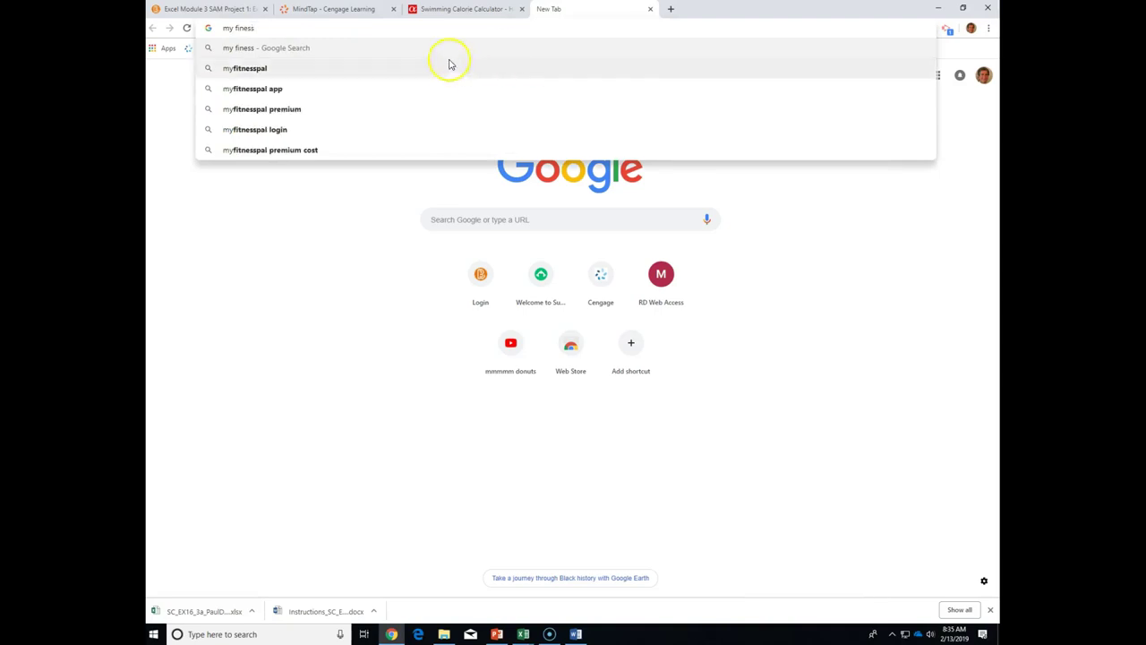
{"action": "left_click", "coordinate": [273, 75]}
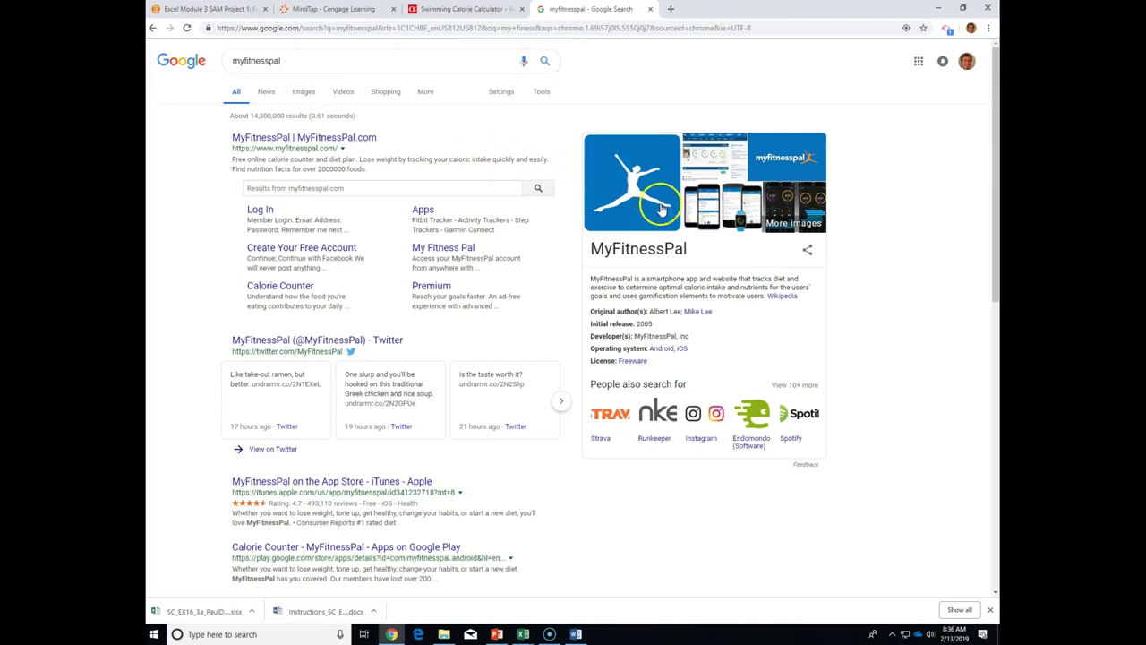
{"action": "left_click", "coordinate": [647, 230]}
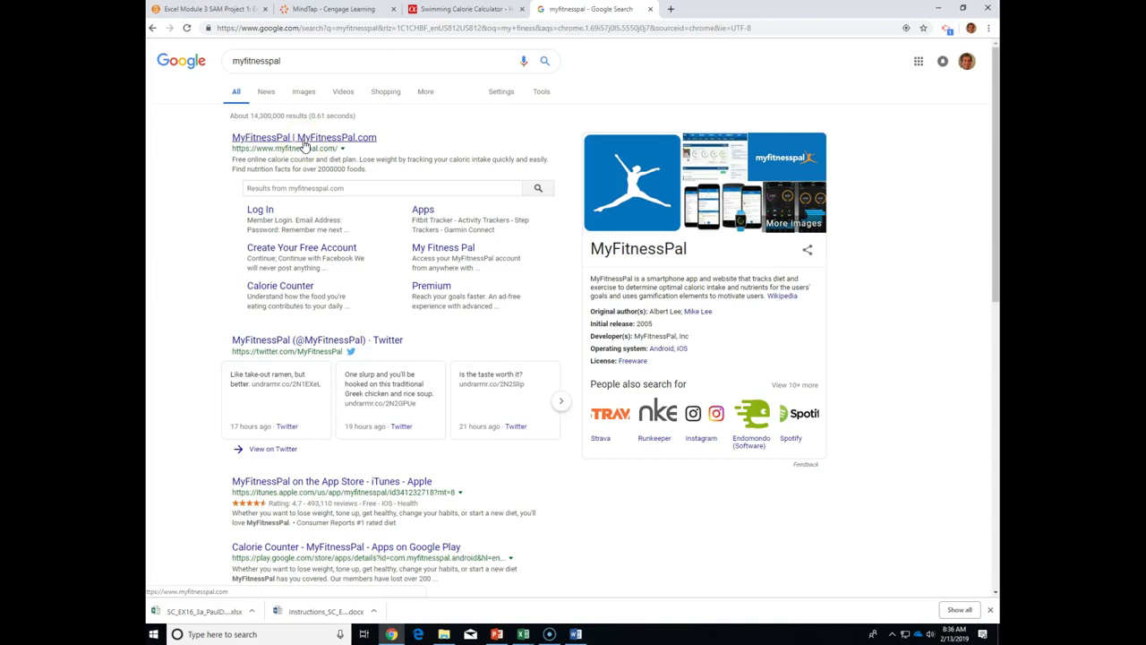
Search for lifesum in another new browser tab and open the lifesum.com website
{"action": "left_click", "coordinate": [672, 10]}
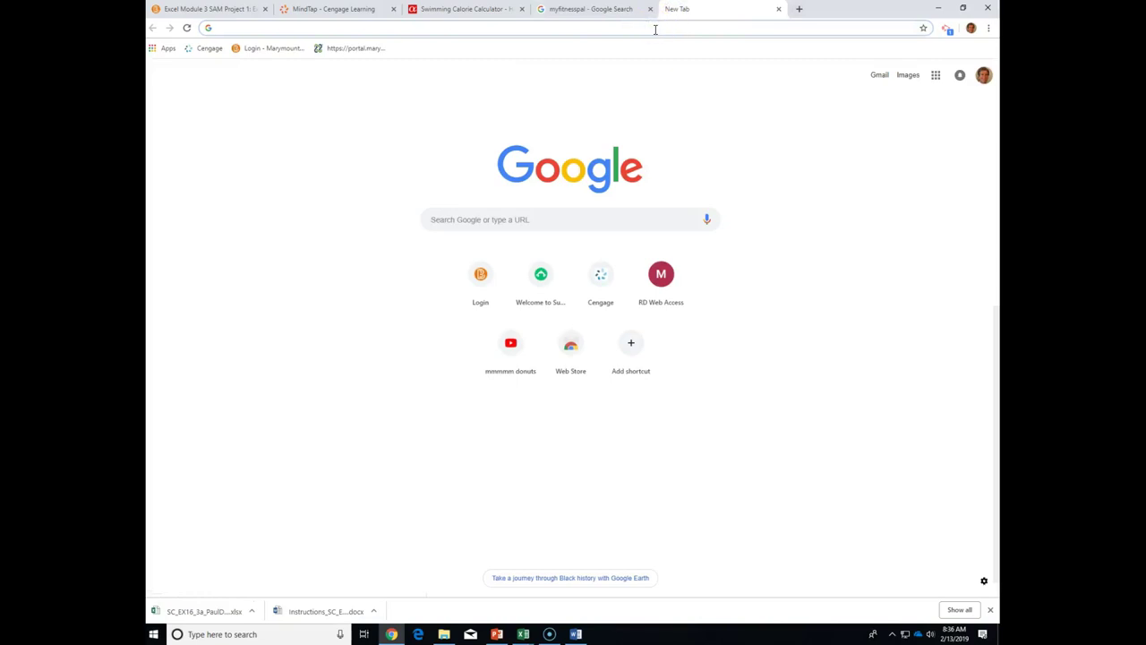
{"action": "type", "text": "lifesum"}
{"action": "key", "text": "Return"}
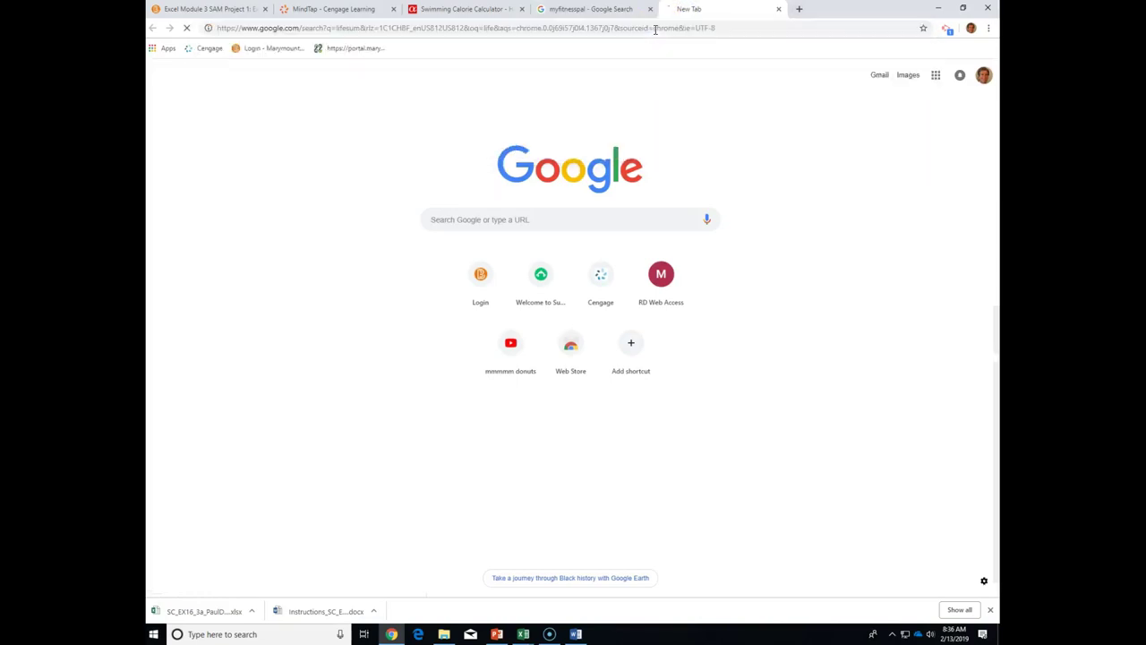
{"action": "left_click", "coordinate": [251, 137]}
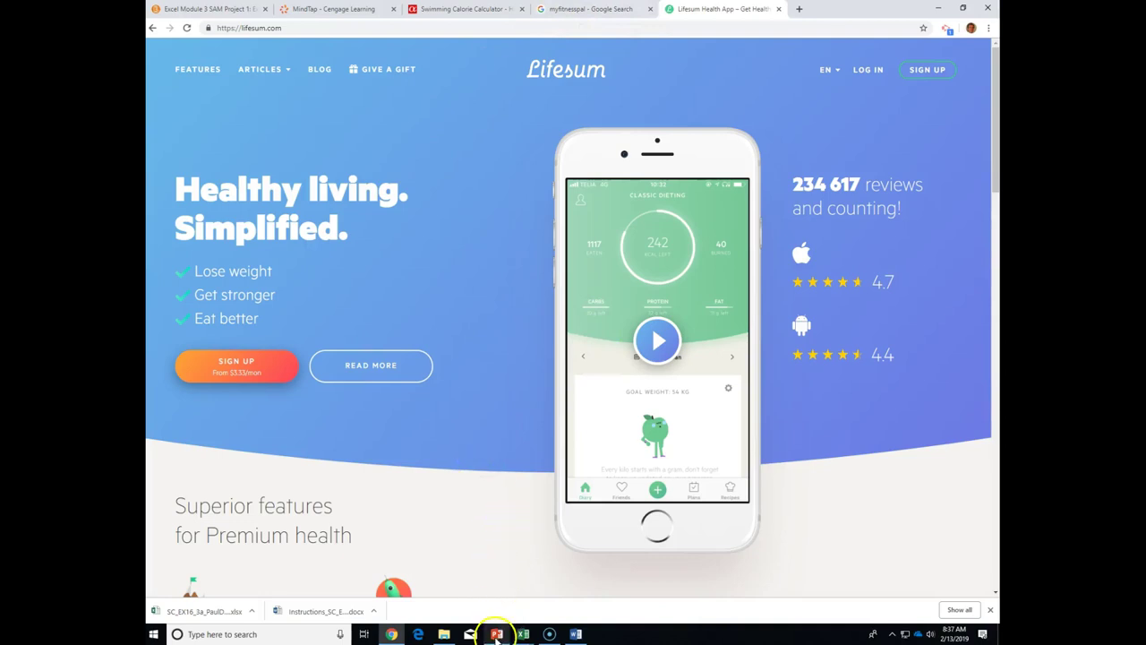
Return to Excel's Data Journal worksheet in the course project workbook, and switch to the Pick Up Motors _2 workbook
{"action": "mouse_move", "coordinate": [523, 634]}
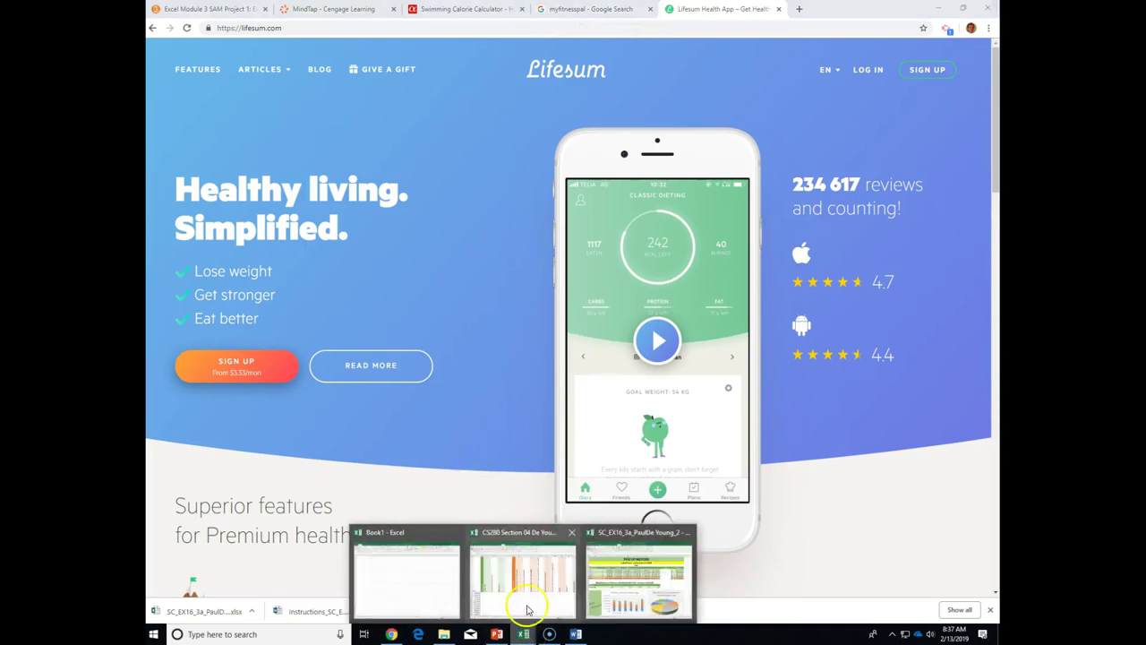
{"action": "left_click", "coordinate": [523, 577]}
{"action": "scroll", "coordinate": [433, 409], "scroll_direction": "up", "scroll_amount": 3}
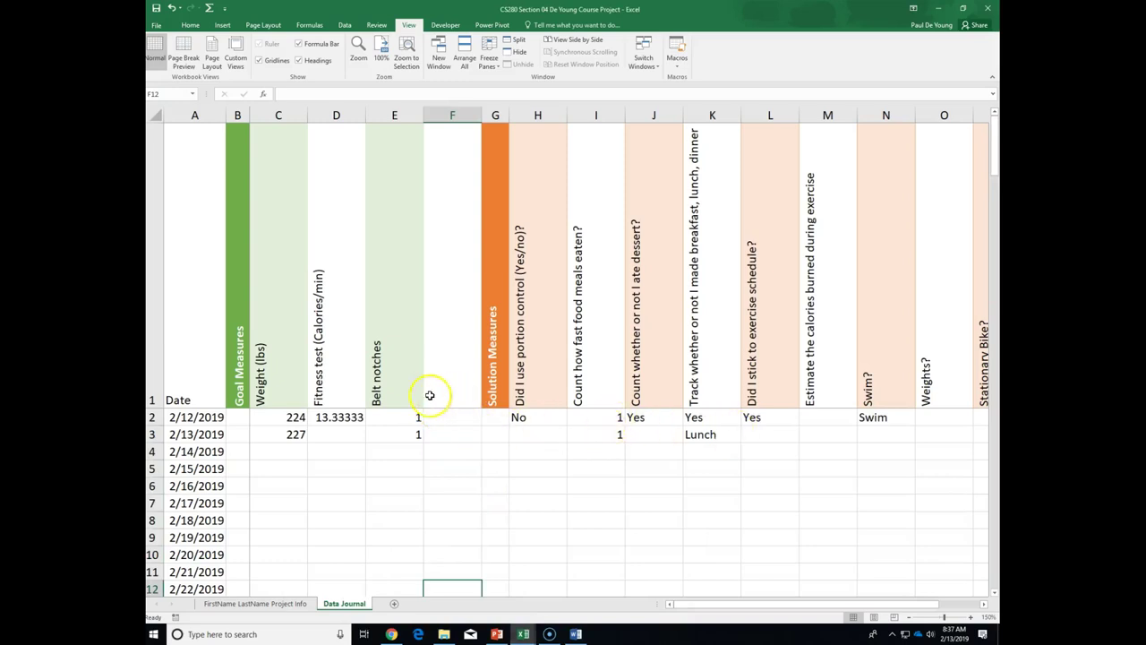
{"action": "left_click", "coordinate": [522, 634]}
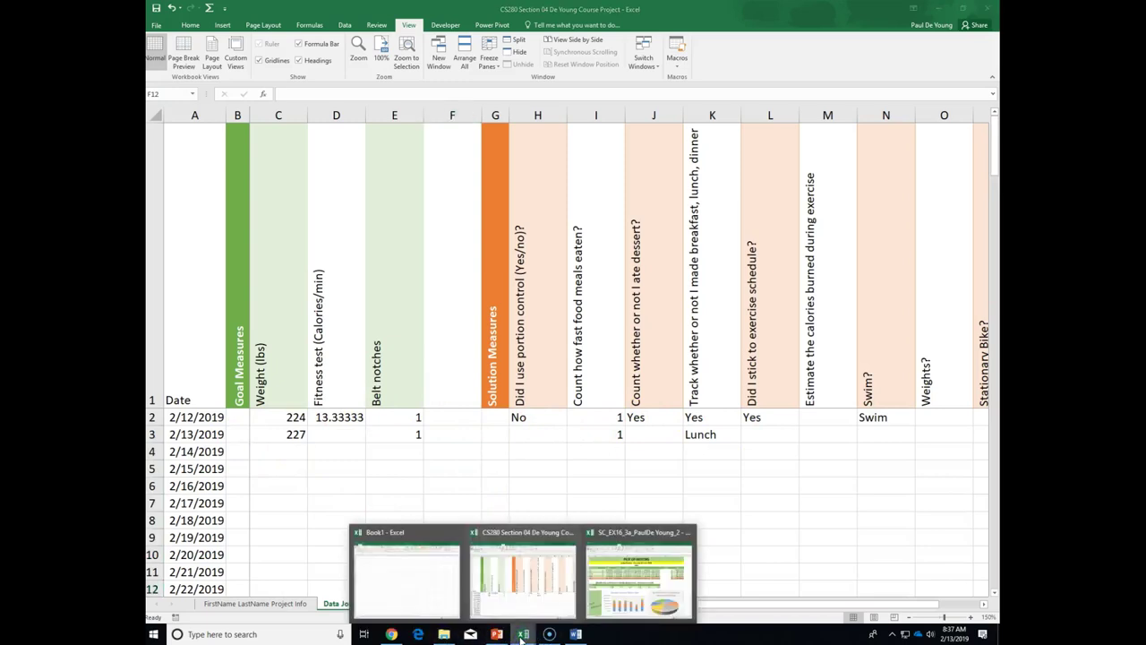
{"action": "left_click", "coordinate": [622, 573]}
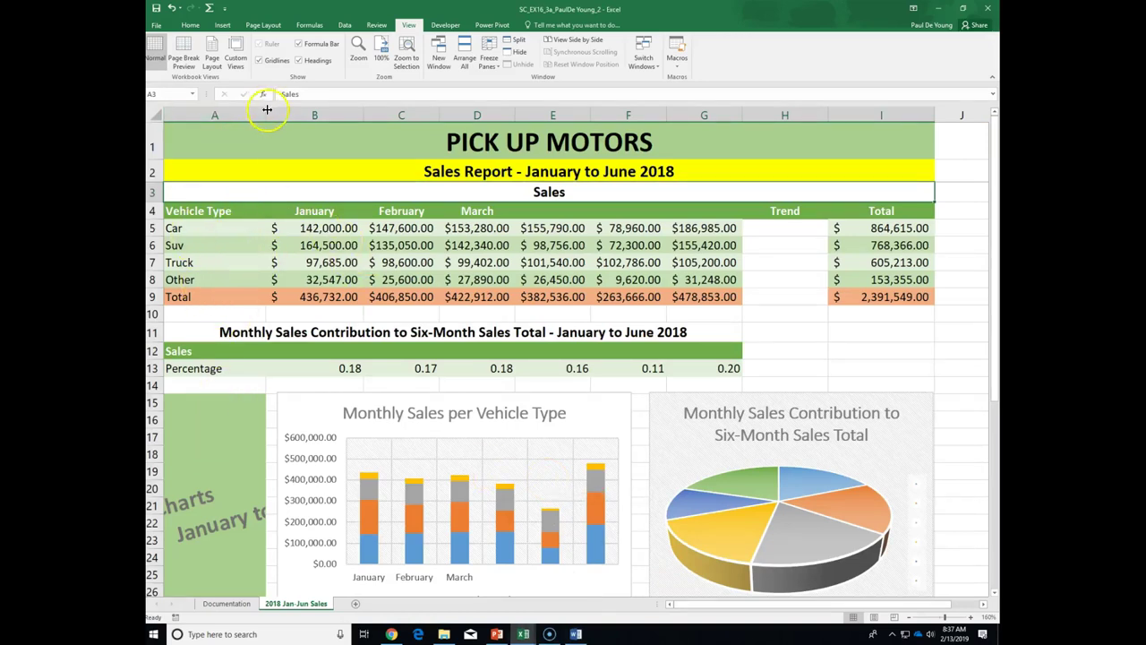
Examine the column lettering of the 2018 Jan-Jun Sales worksheet from J1 across to GV1, and return the view to column A
{"action": "left_click", "coordinate": [202, 115]}
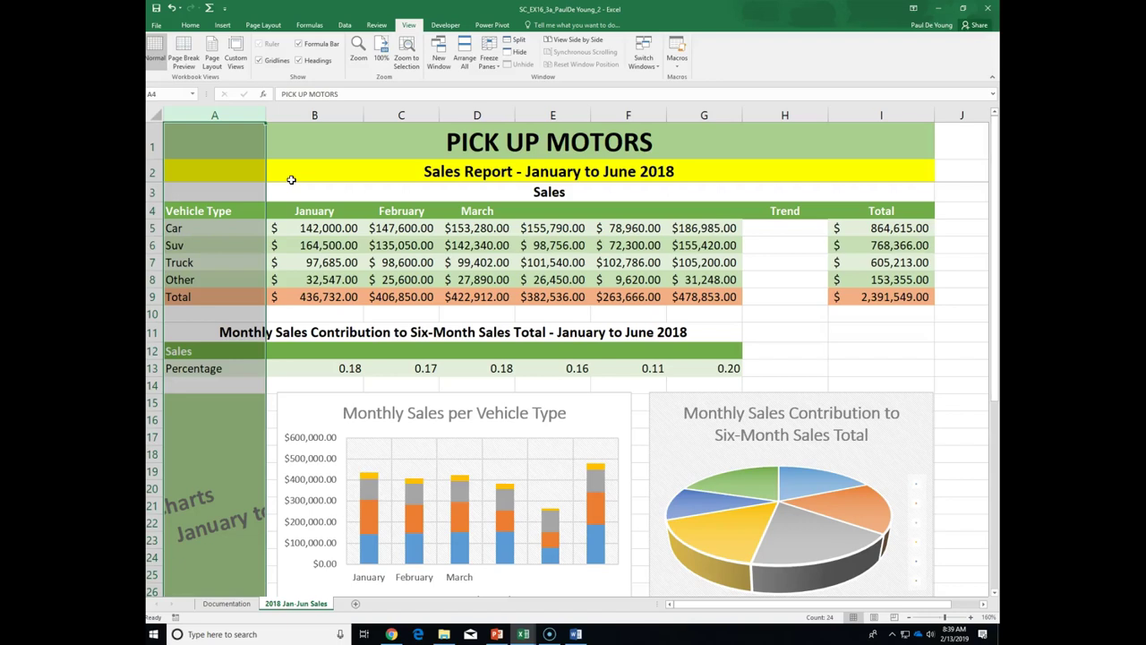
{"action": "left_click", "coordinate": [571, 118]}
{"action": "left_click", "coordinate": [755, 607]}
{"action": "left_click", "coordinate": [966, 146]}
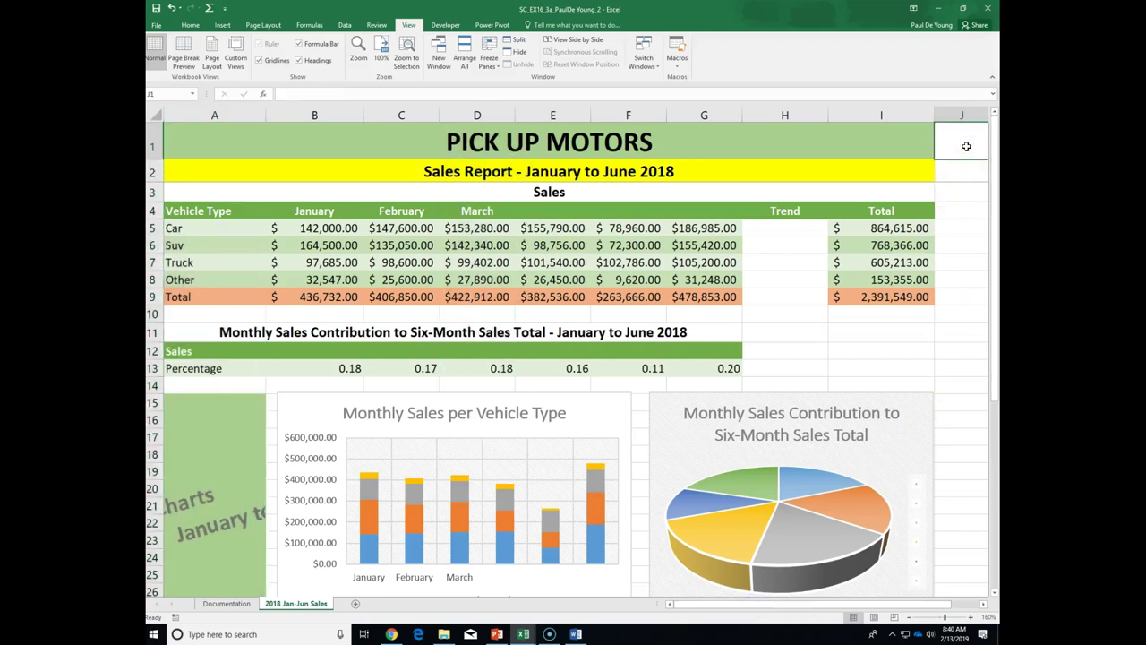
{"action": "key", "text": "Right"}
{"action": "key", "text": "Right"}
{"action": "key", "text": "Right"}
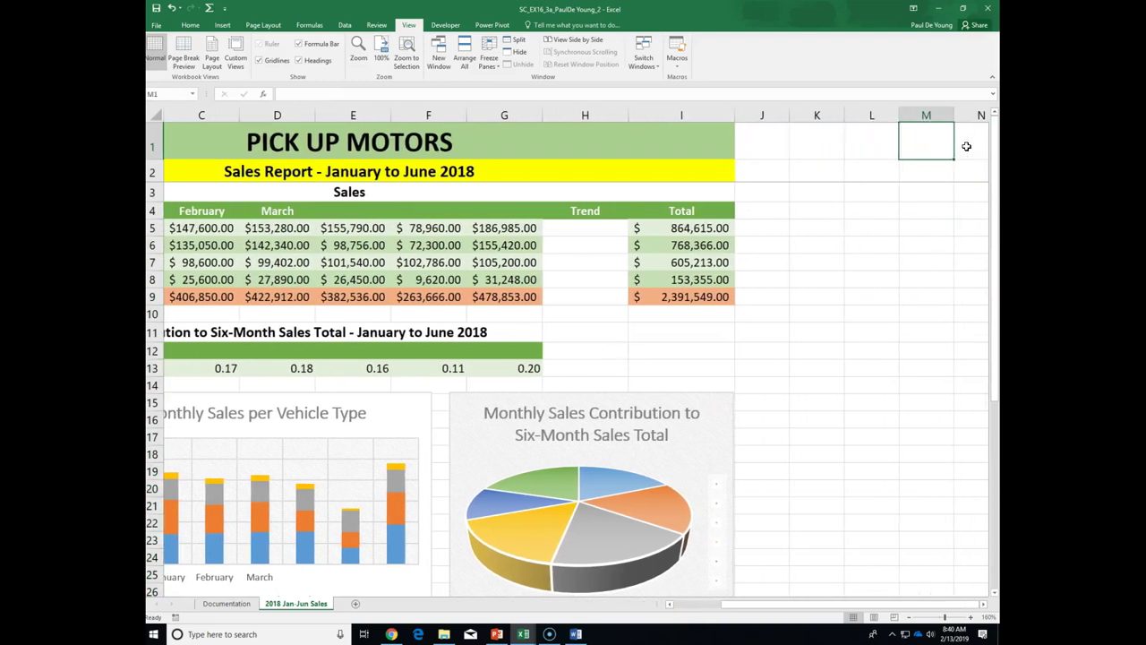
{"action": "key", "text": "Right"}
{"action": "key", "text": "Right"}
{"action": "key", "text": "Right"}
{"action": "key", "text": "Right"}
{"action": "key", "text": "Right"}
{"action": "key", "text": "Right"}
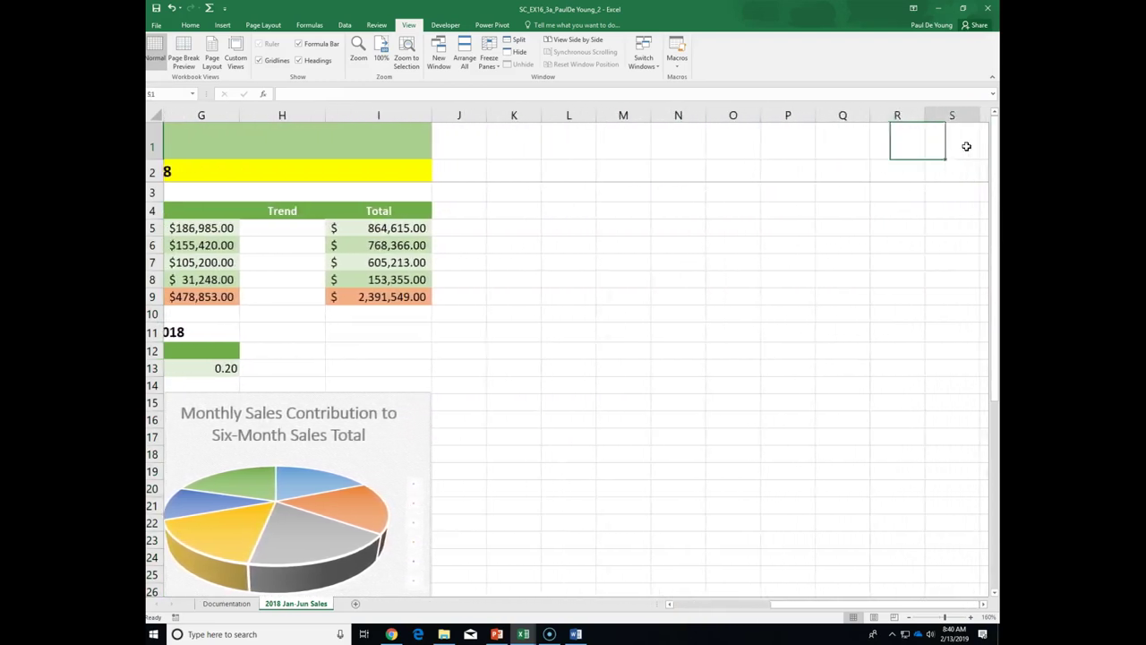
{"action": "key", "text": "Right"}
{"action": "key", "text": "Right"}
{"action": "key", "text": "Right"}
{"action": "key", "text": "Right"}
{"action": "key", "text": "Right"}
{"action": "key", "text": "Right"}
{"action": "key", "text": "Right"}
{"action": "key", "text": "Right"}
{"action": "key", "text": "Right"}
{"action": "key", "text": "Right"}
{"action": "key", "text": "Right"}
{"action": "key", "text": "Right"}
{"action": "key", "text": "Right"}
{"action": "key", "text": "Right"}
{"action": "key", "text": "Right"}
{"action": "key", "text": "Right"}
{"action": "key", "text": "Right"}
{"action": "key", "text": "Right"}
{"action": "key", "text": "Right"}
{"action": "key", "text": "Right"}
{"action": "key", "text": "Right"}
{"action": "key", "text": "Right"}
{"action": "key", "text": "Right"}
{"action": "key", "text": "Right"}
{"action": "key", "text": "Right"}
{"action": "key", "text": "Right"}
{"action": "key", "text": "Right"}
{"action": "key", "text": "Right"}
{"action": "key", "text": "Right"}
{"action": "key", "text": "Right"}
{"action": "key", "text": "Right"}
{"action": "key", "text": "Right"}
{"action": "key", "text": "Right"}
{"action": "key", "text": "Right"}
{"action": "key", "text": "Right"}
{"action": "key", "text": "Right"}
{"action": "key", "text": "Right"}
{"action": "key", "text": "Right"}
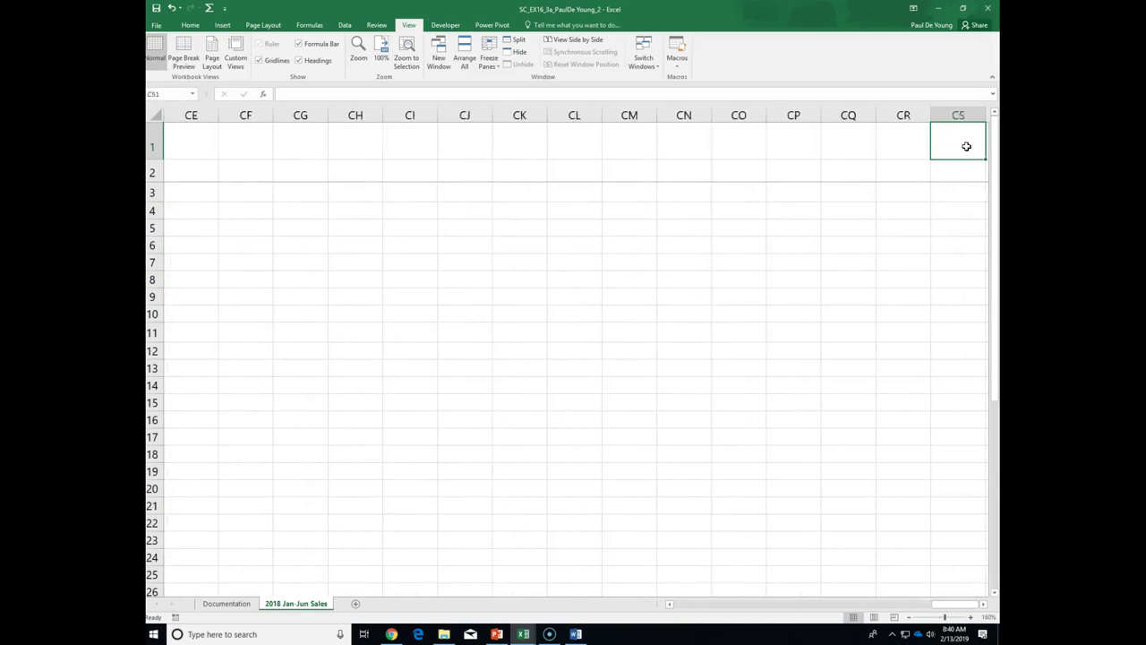
{"action": "key", "text": "Right"}
{"action": "key", "text": "Right"}
{"action": "key", "text": "Right"}
{"action": "key", "text": "Right"}
{"action": "key", "text": "Right"}
{"action": "key", "text": "Right"}
{"action": "key", "text": "Right"}
{"action": "key", "text": "Right"}
{"action": "key", "text": "Right"}
{"action": "key", "text": "Right"}
{"action": "key", "text": "Right"}
{"action": "key", "text": "Right"}
{"action": "key", "text": "Right"}
{"action": "key", "text": "Right"}
{"action": "key", "text": "Right"}
{"action": "key", "text": "Right"}
{"action": "key", "text": "Right"}
{"action": "key", "text": "Right"}
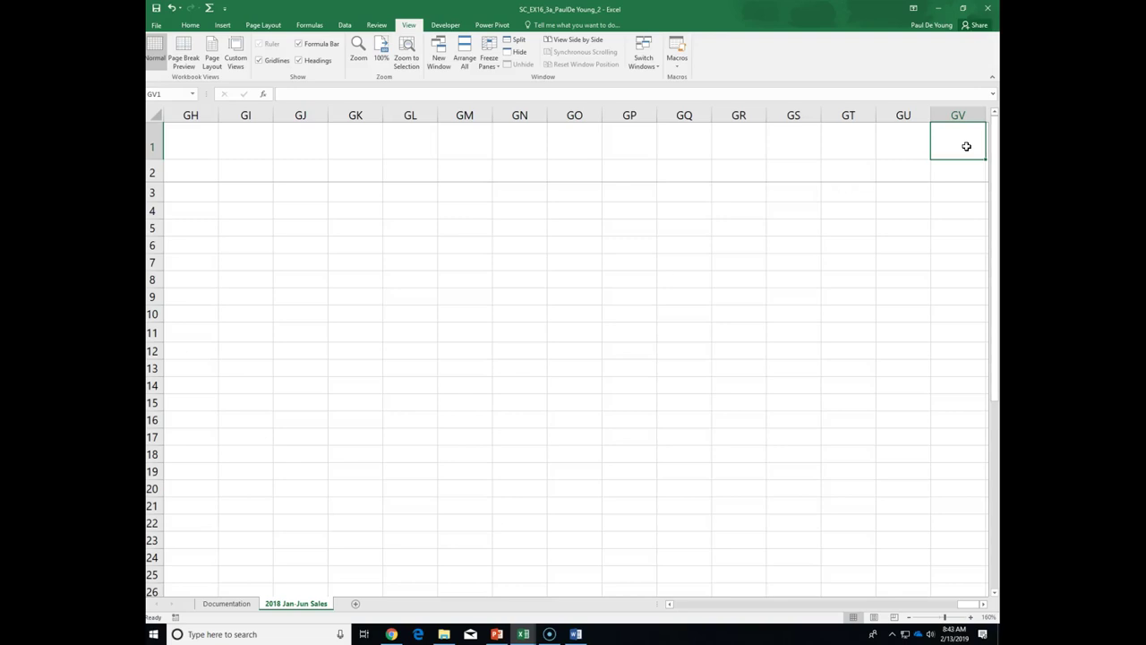
{"action": "left_click_drag", "start_coordinate": [973, 607], "coordinate": [667, 603]}
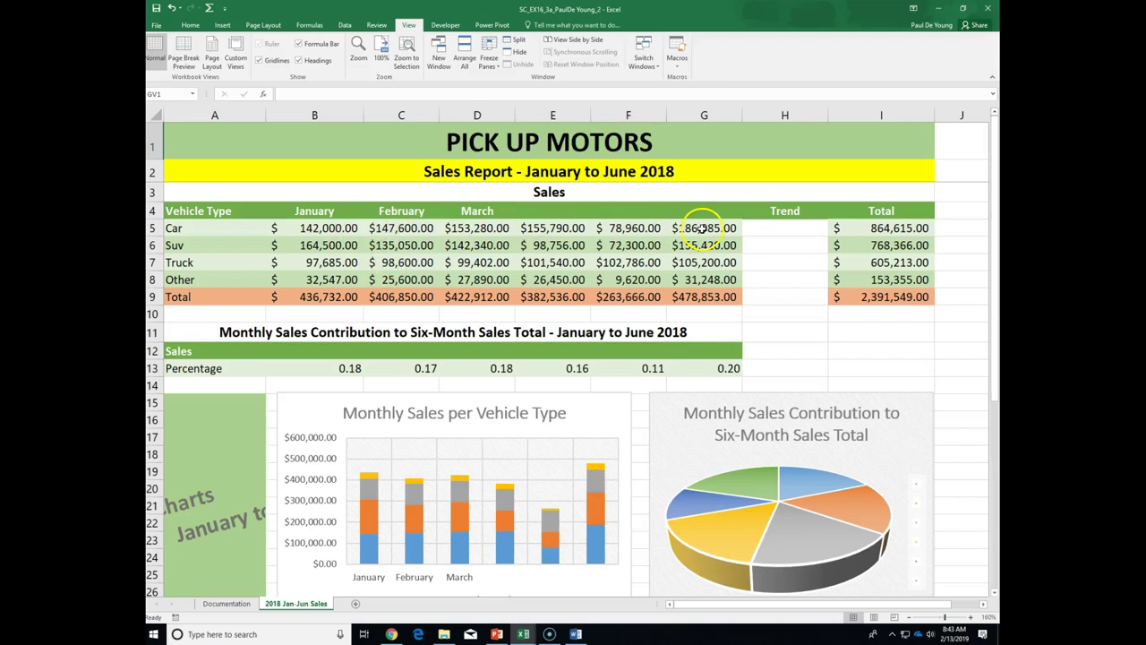
{"action": "left_click_drag", "start_coordinate": [699, 296], "coordinate": [701, 230]}
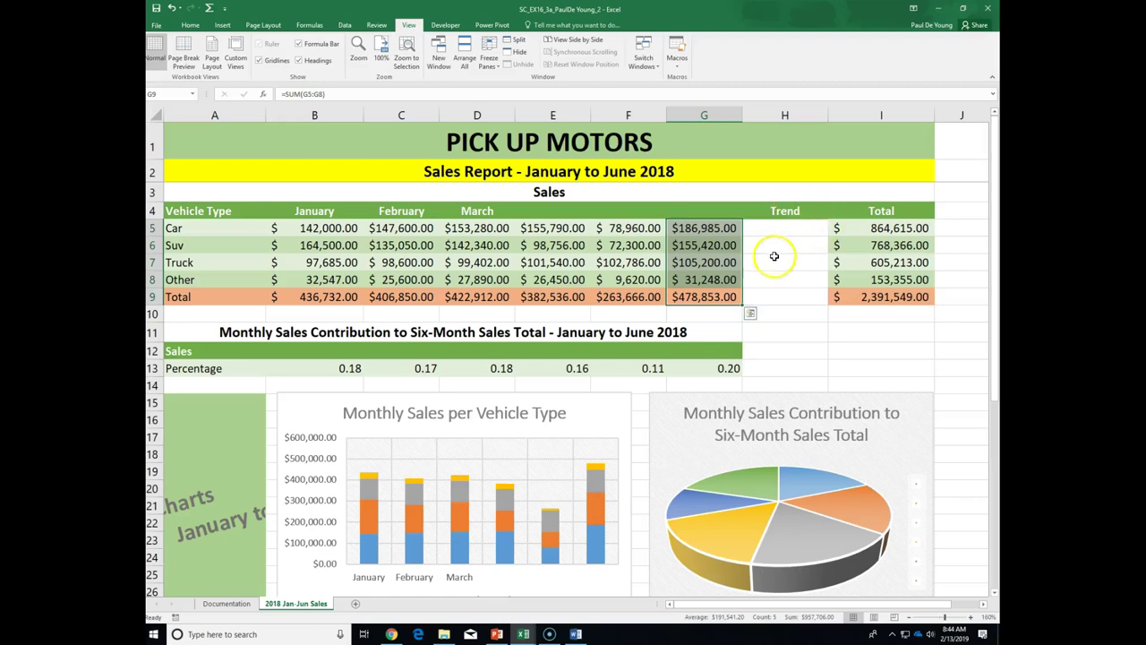
{"action": "left_click", "coordinate": [788, 228]}
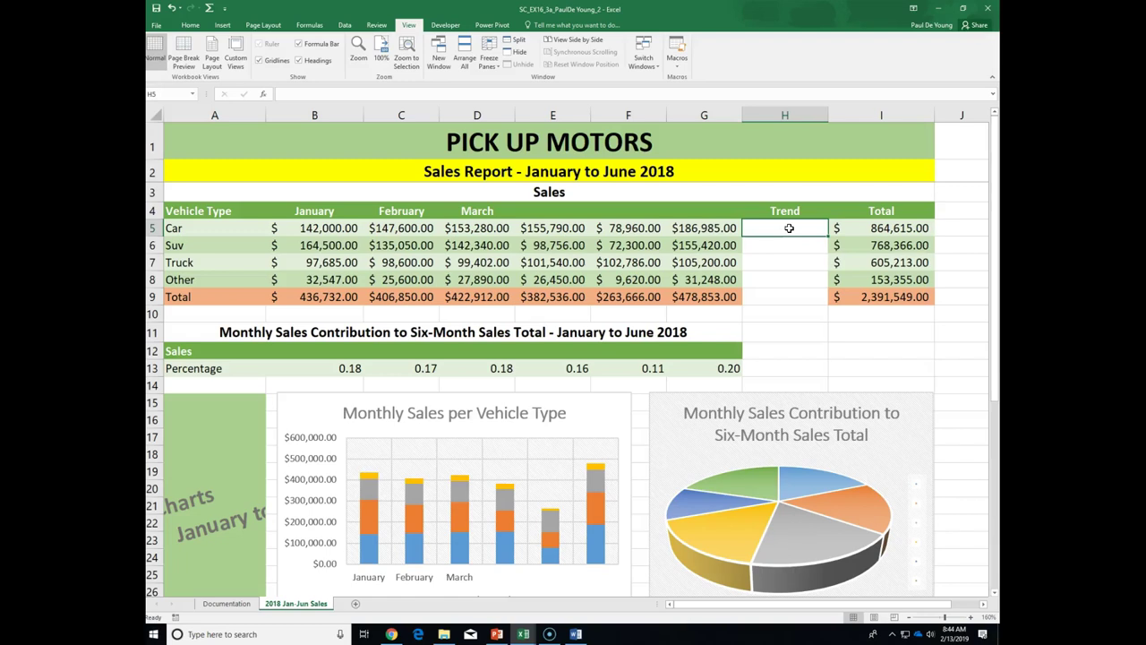
{"action": "left_click", "coordinate": [799, 223]}
Set the width of column A on the 2018 Jan-Jun Sales worksheet to 31
{"action": "left_click", "coordinate": [265, 115]}
{"action": "right_click", "coordinate": [240, 120]}
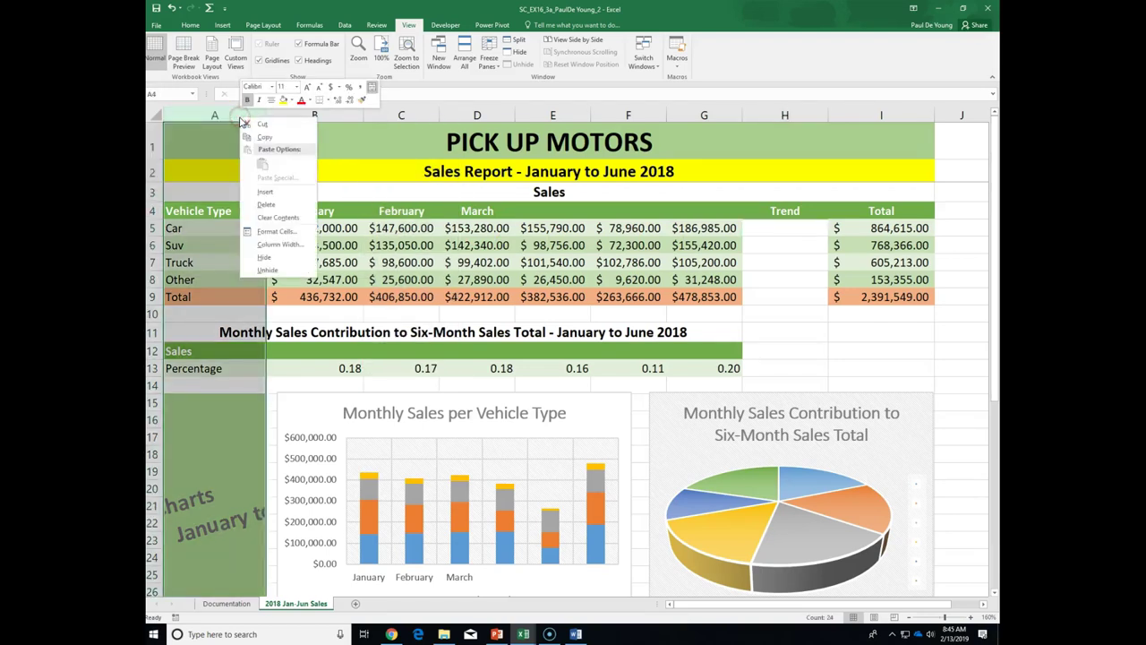
{"action": "left_click", "coordinate": [268, 248]}
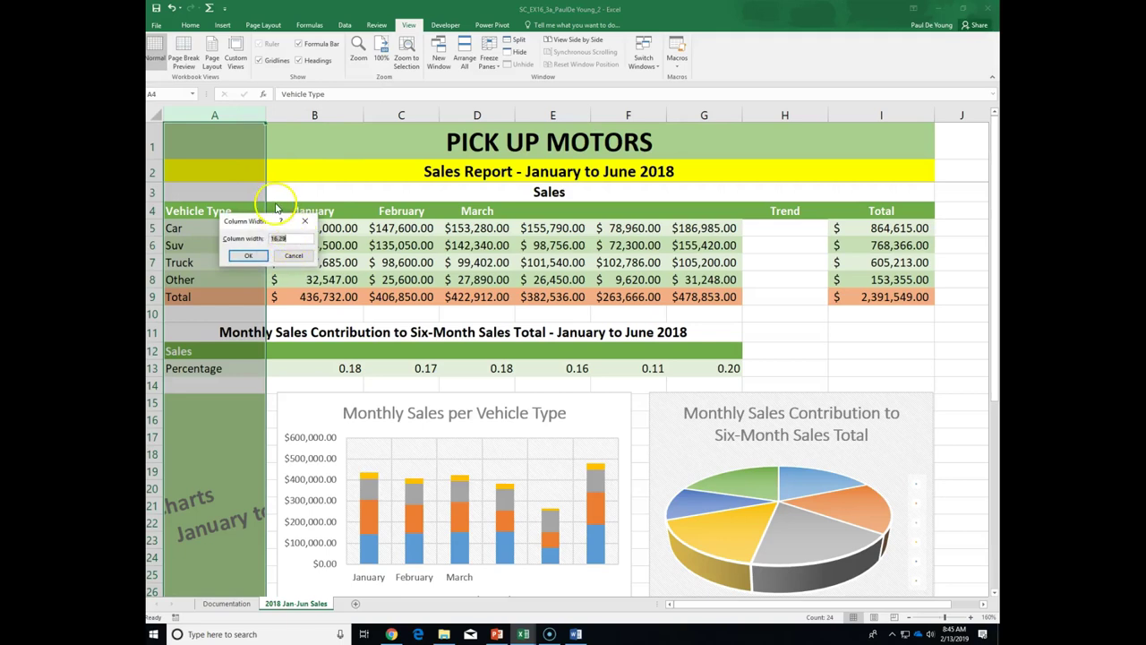
{"action": "type", "text": "31"}
{"action": "left_click", "coordinate": [247, 255]}
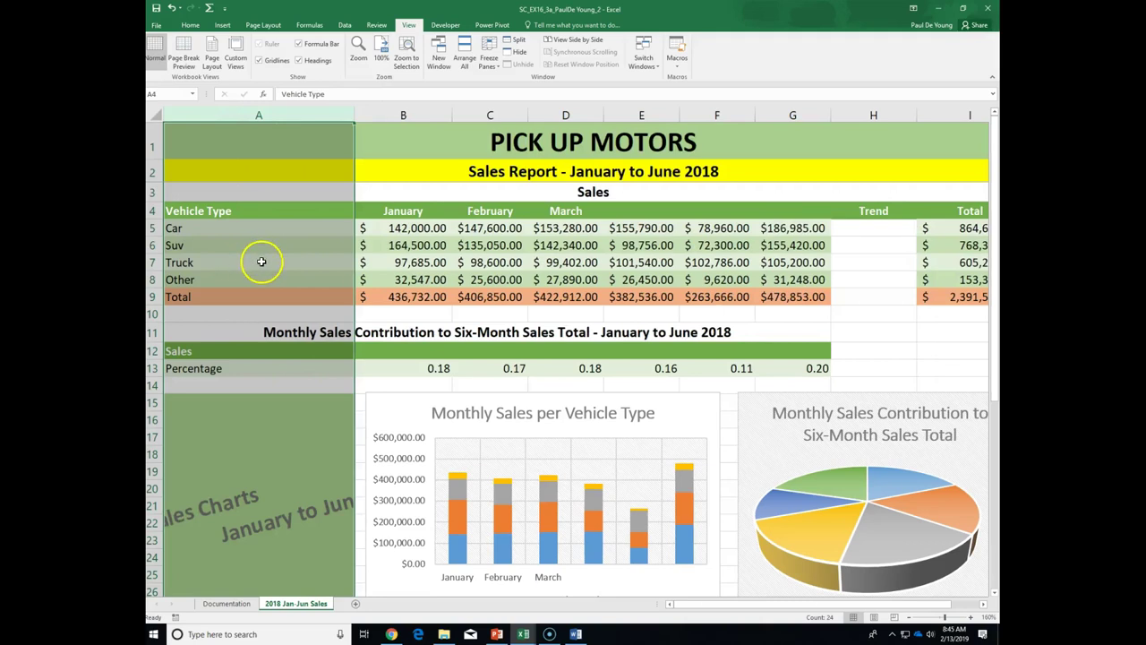
Undo the last column A width change and resize the column freehand to a width of about 30.75
{"action": "left_click", "coordinate": [189, 25]}
{"action": "left_click", "coordinate": [172, 7]}
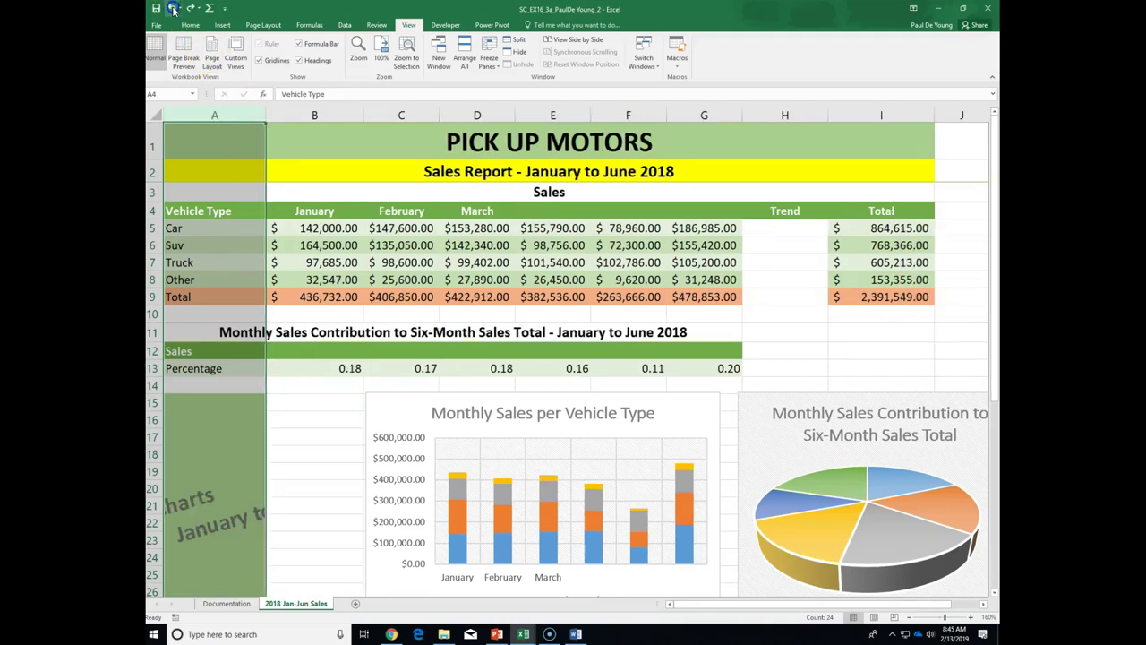
{"action": "left_click_drag", "start_coordinate": [265, 115], "coordinate": [354, 115]}
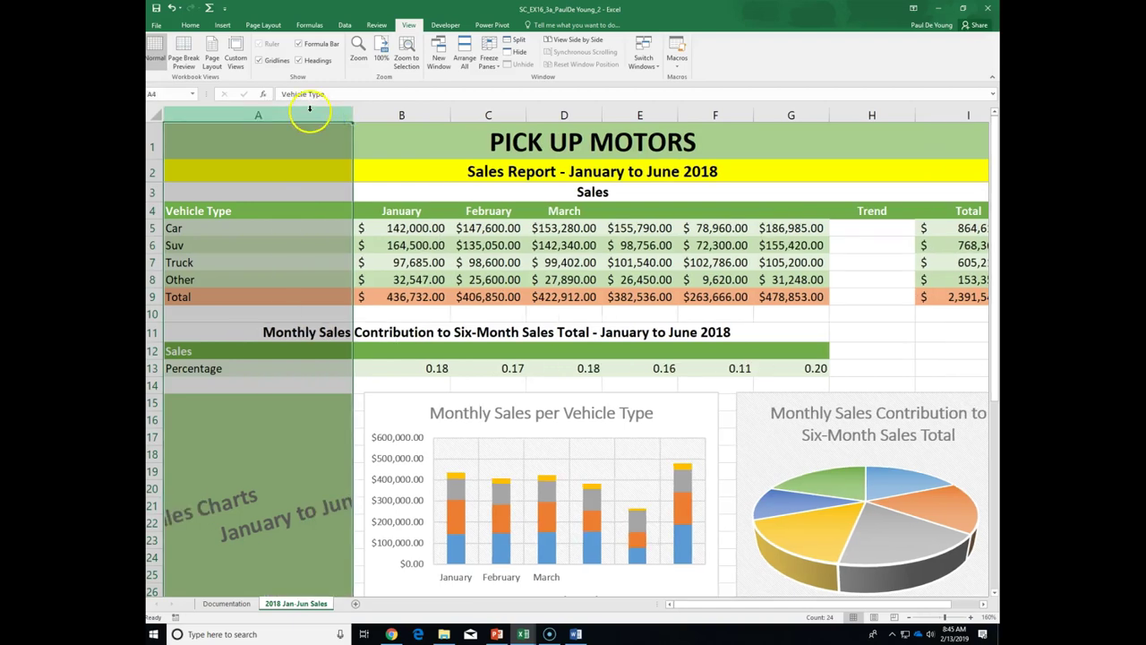
Specify an exact column width of 31 for column A
{"action": "right_click", "coordinate": [309, 108]}
{"action": "left_click", "coordinate": [369, 237]}
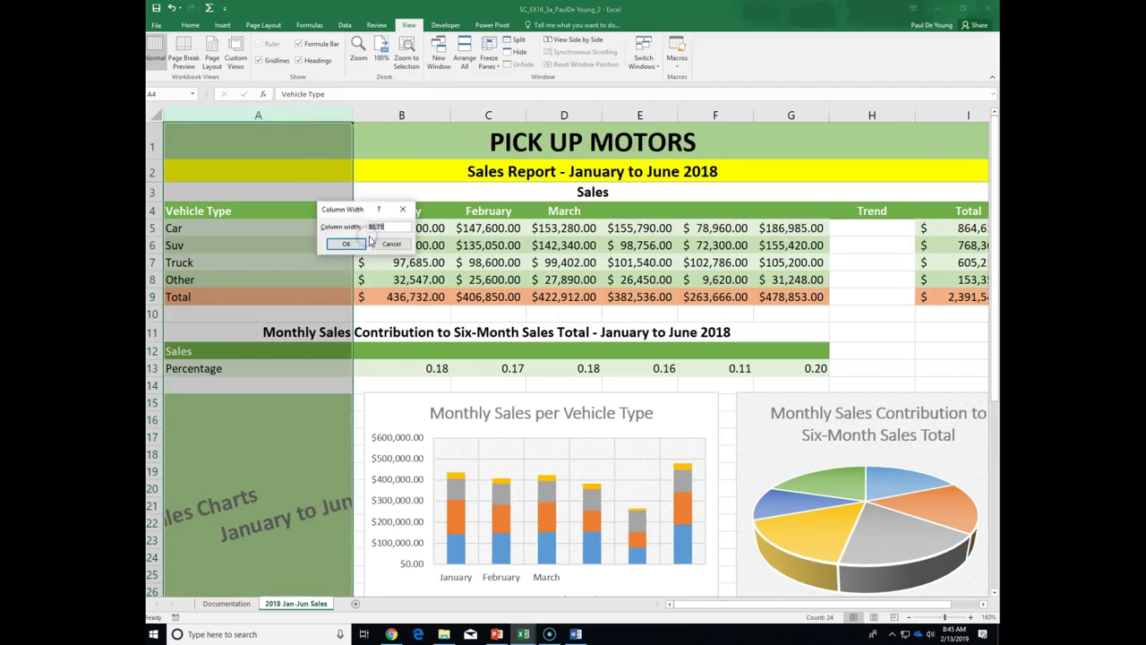
{"action": "type", "text": "25"}
{"action": "left_click", "coordinate": [363, 248]}
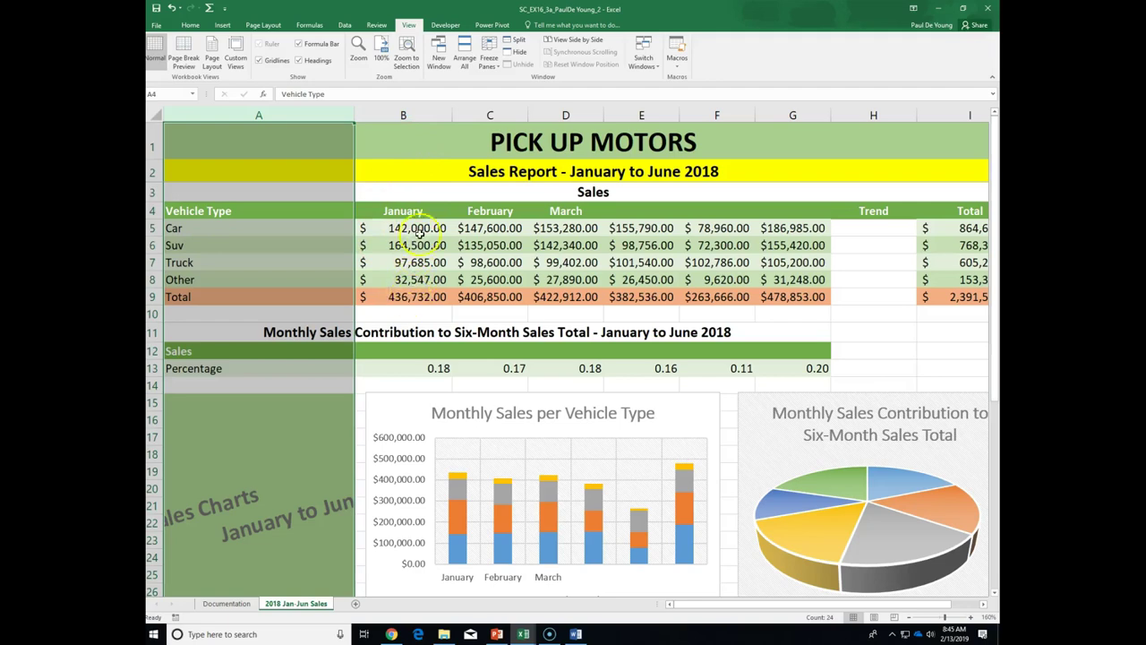
Extend the month headings in B4:D4 across E4:G4 with AutoFill, from April through June
{"action": "left_click_drag", "start_coordinate": [435, 210], "coordinate": [659, 220]}
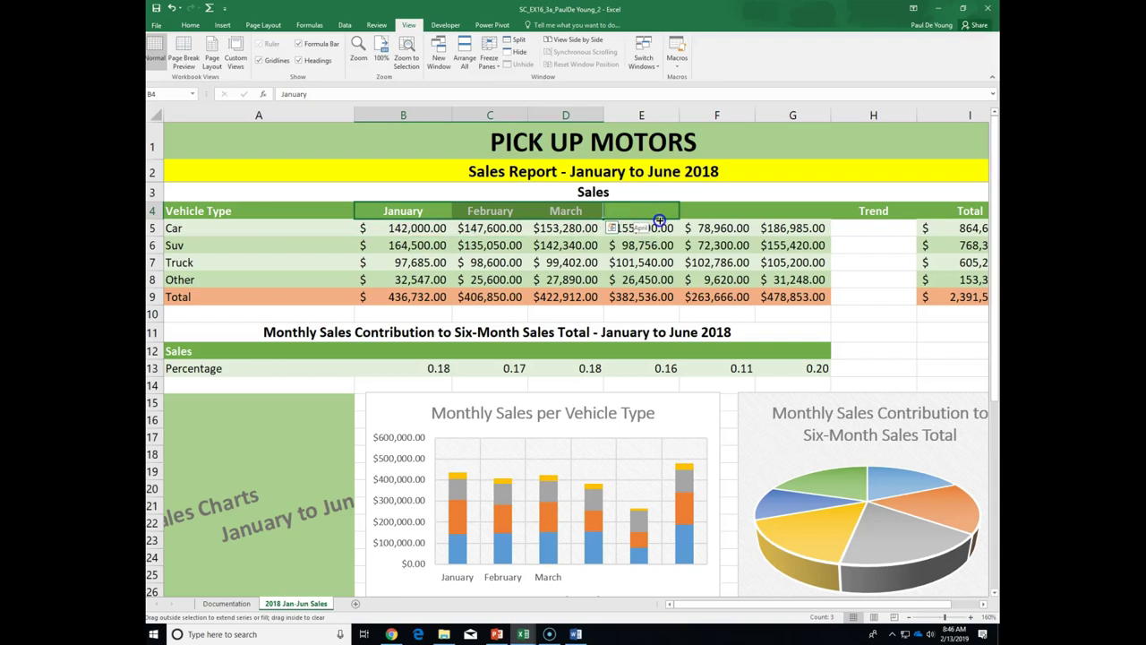
{"action": "left_click_drag", "start_coordinate": [659, 220], "coordinate": [805, 214]}
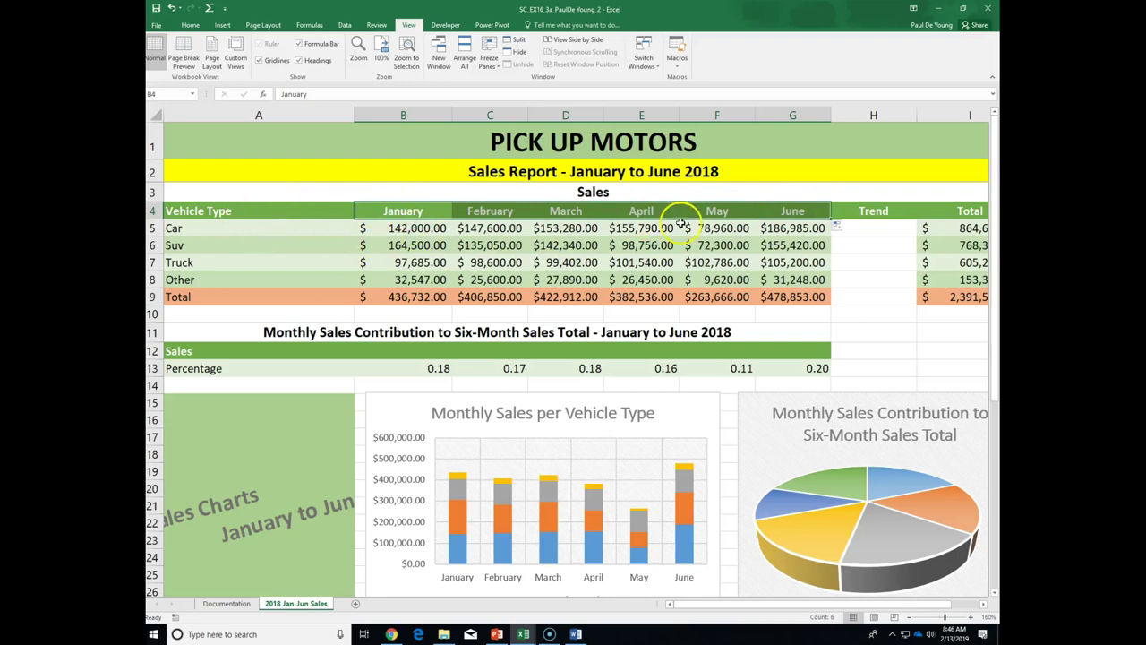
Insert a line sparkline in cell H5 of the Trend column using the data range B5:G5
{"action": "left_click", "coordinate": [866, 229]}
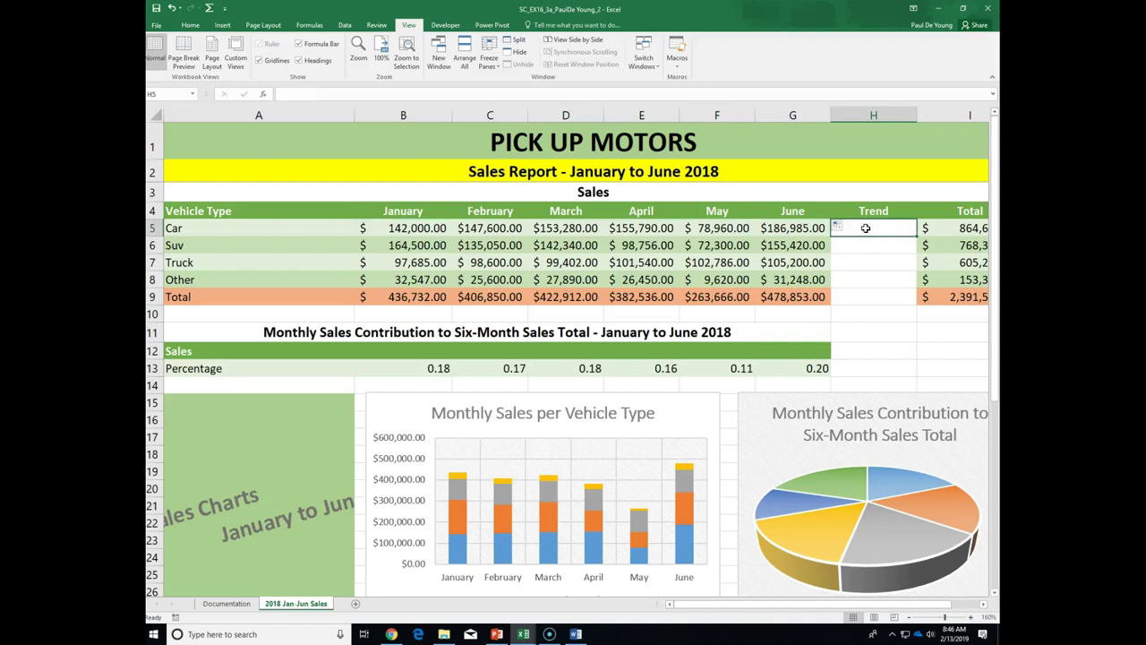
{"action": "left_click", "coordinate": [867, 231]}
{"action": "left_click", "coordinate": [239, 94]}
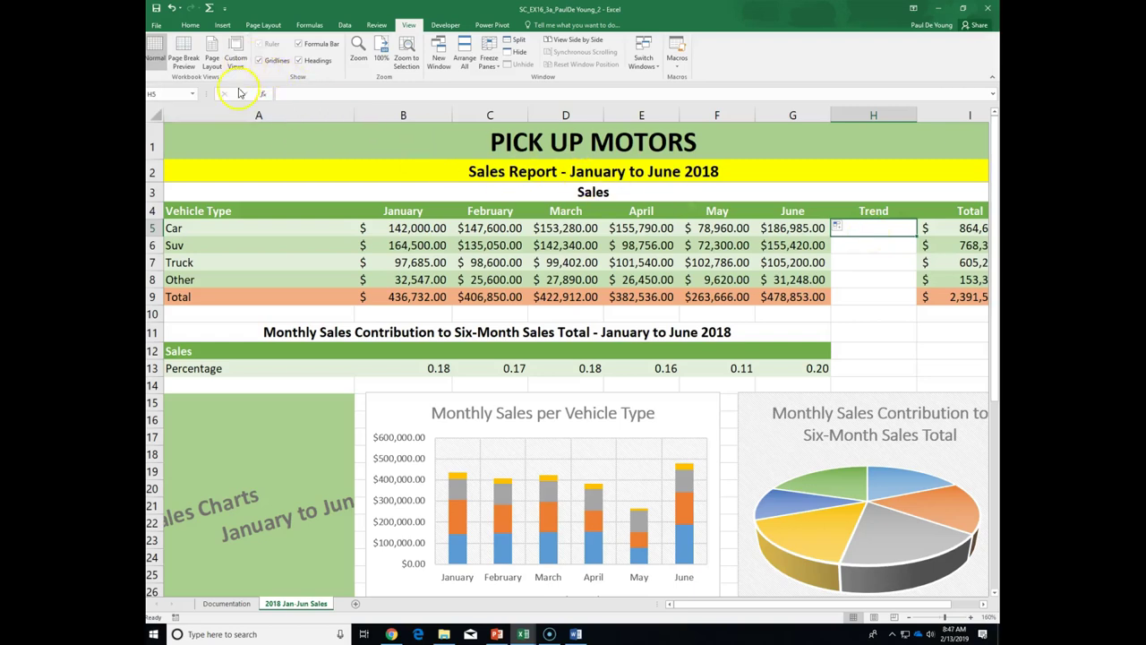
{"action": "left_click", "coordinate": [222, 26]}
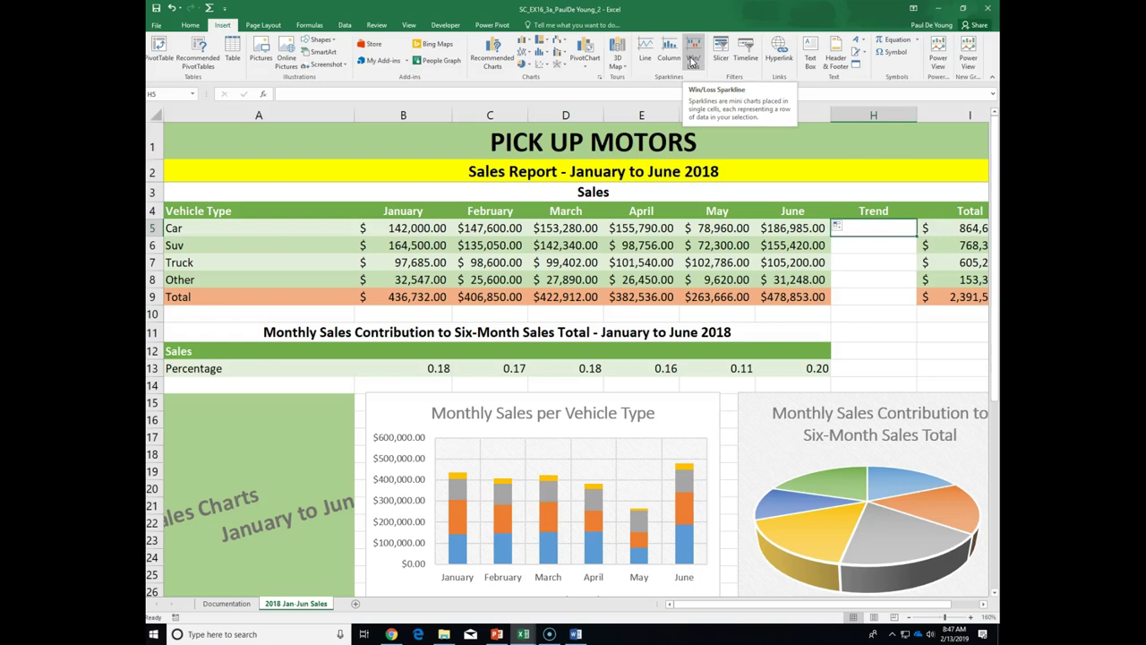
{"action": "left_click", "coordinate": [692, 68]}
{"action": "left_click", "coordinate": [680, 70]}
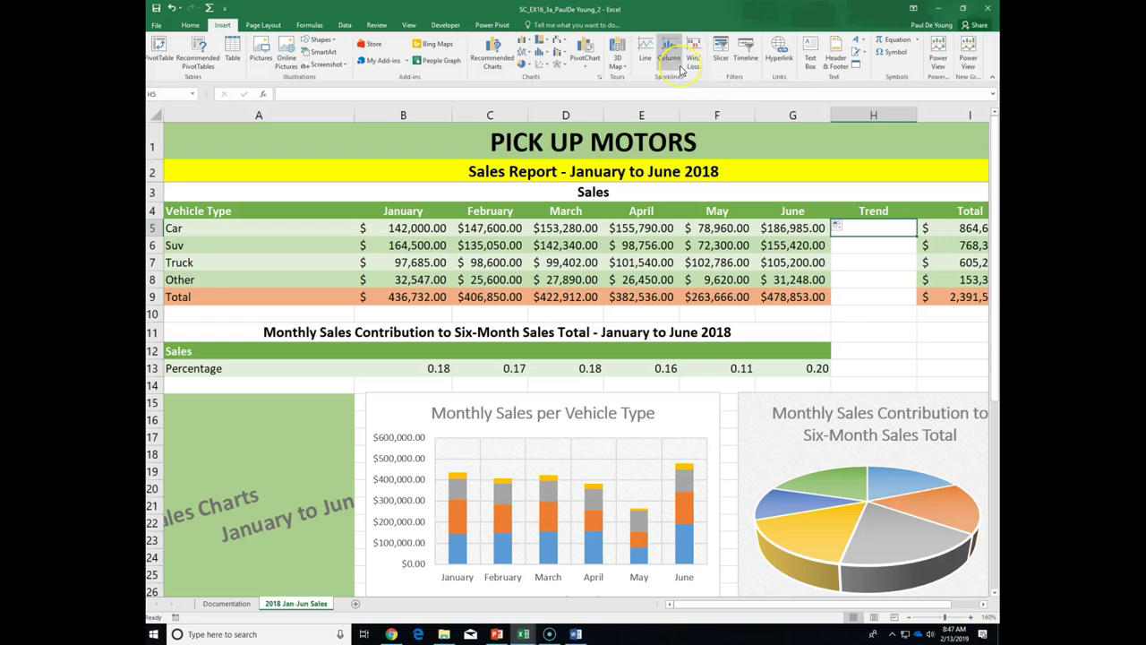
{"action": "left_click", "coordinate": [644, 56]}
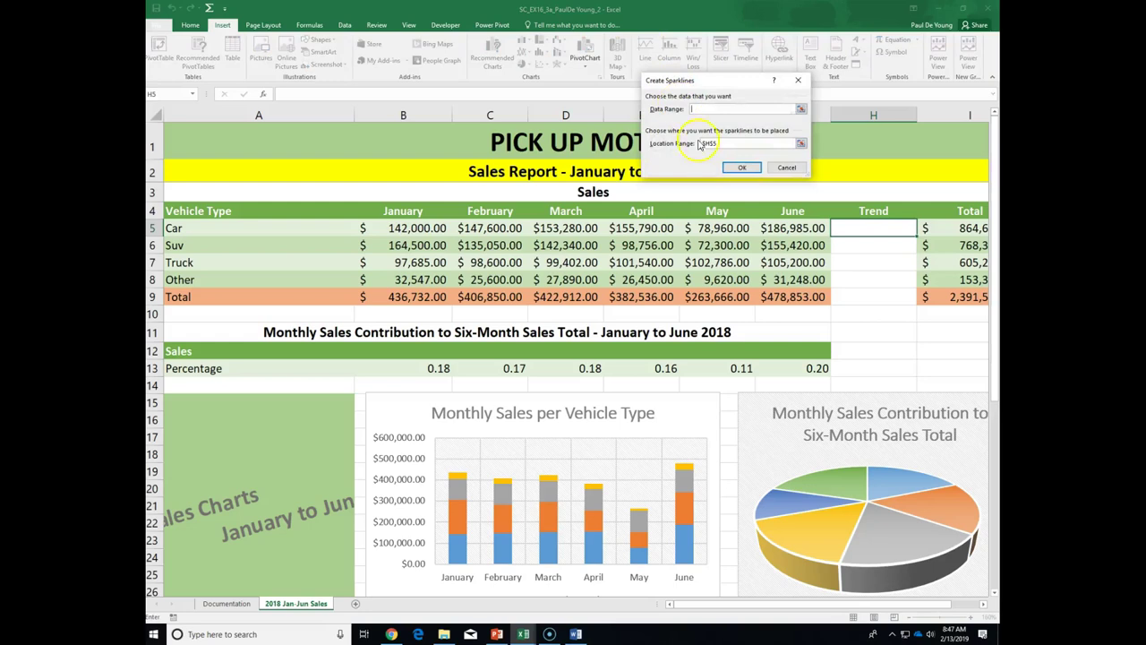
{"action": "left_click_drag", "start_coordinate": [413, 226], "coordinate": [777, 227]}
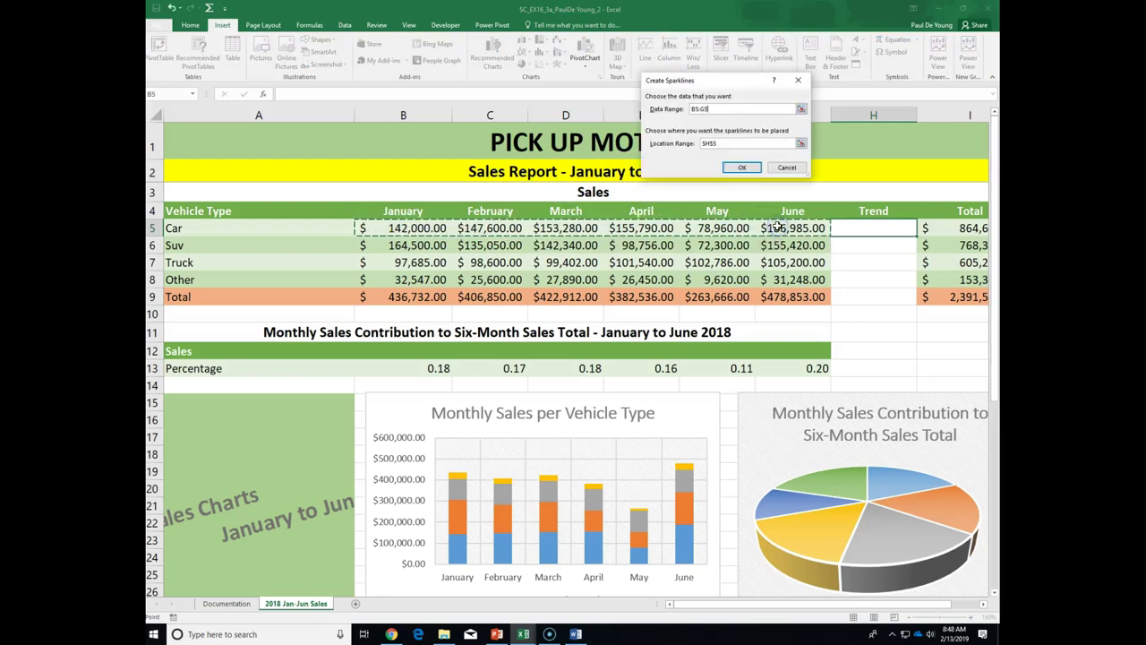
{"action": "left_click", "coordinate": [741, 167]}
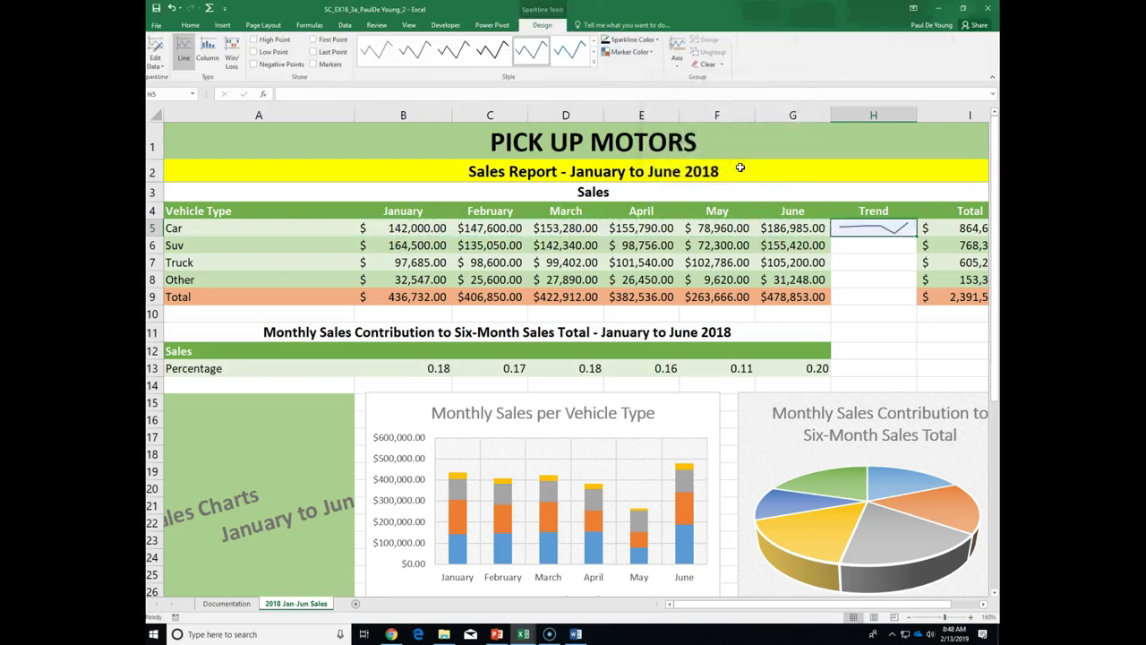
Change the H5 sparkline to the Column type and fill it down through cell H9
{"action": "left_click", "coordinate": [849, 228]}
{"action": "left_click", "coordinate": [208, 51]}
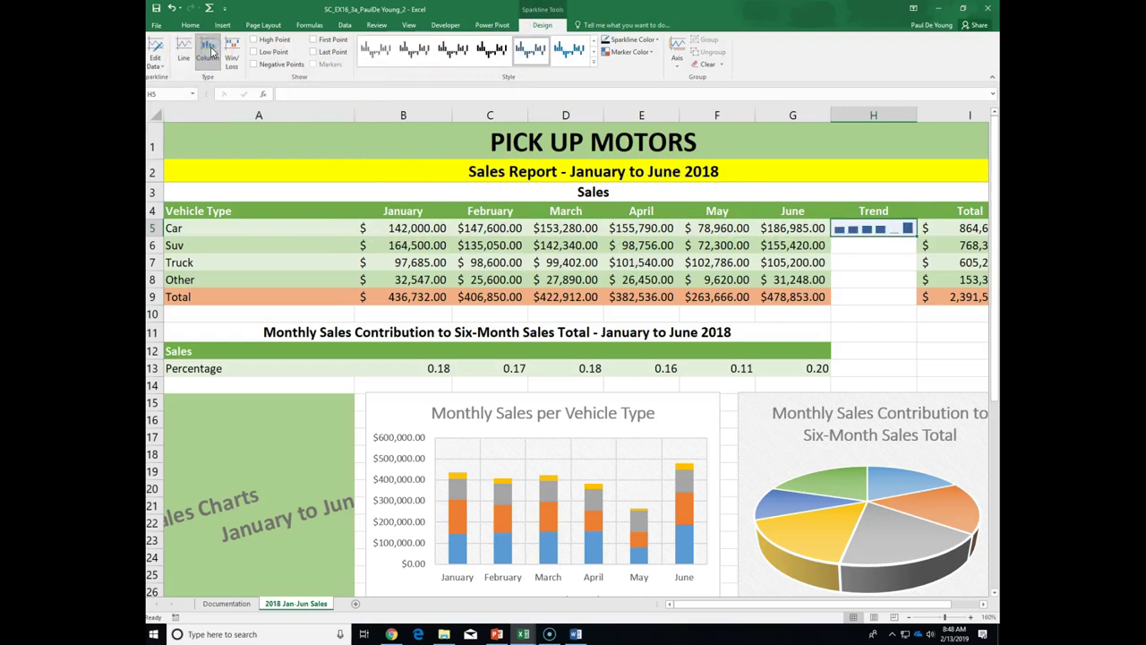
{"action": "left_click", "coordinate": [846, 224]}
{"action": "left_click_drag", "start_coordinate": [917, 236], "coordinate": [921, 255]}
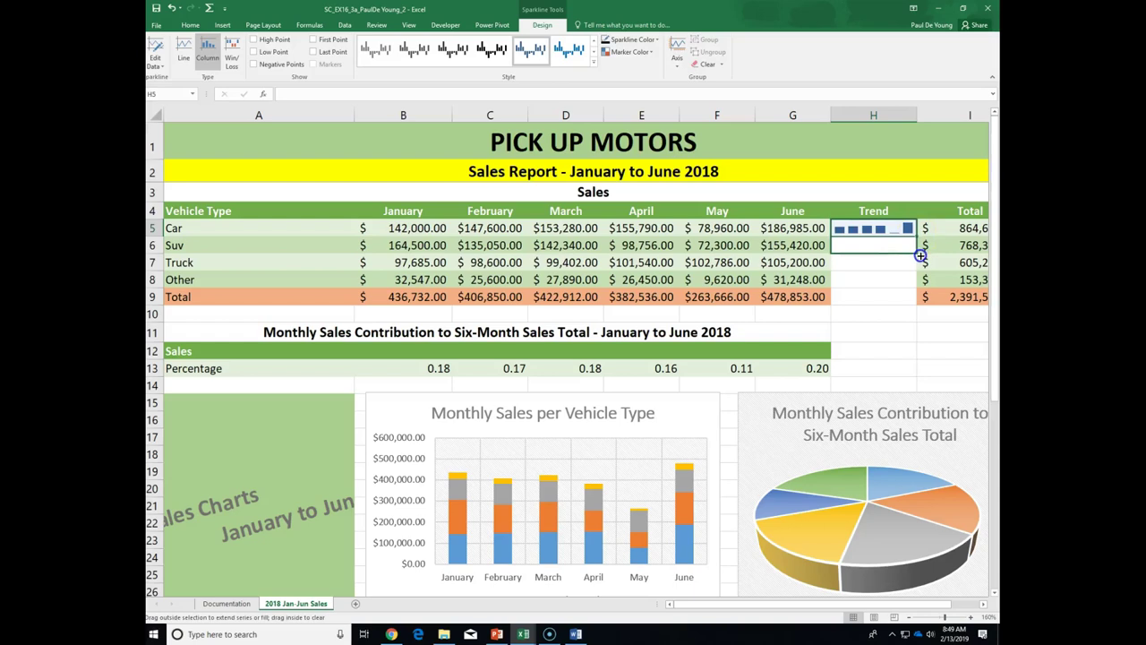
{"action": "left_click_drag", "start_coordinate": [920, 255], "coordinate": [916, 309]}
{"action": "left_click", "coordinate": [887, 348]}
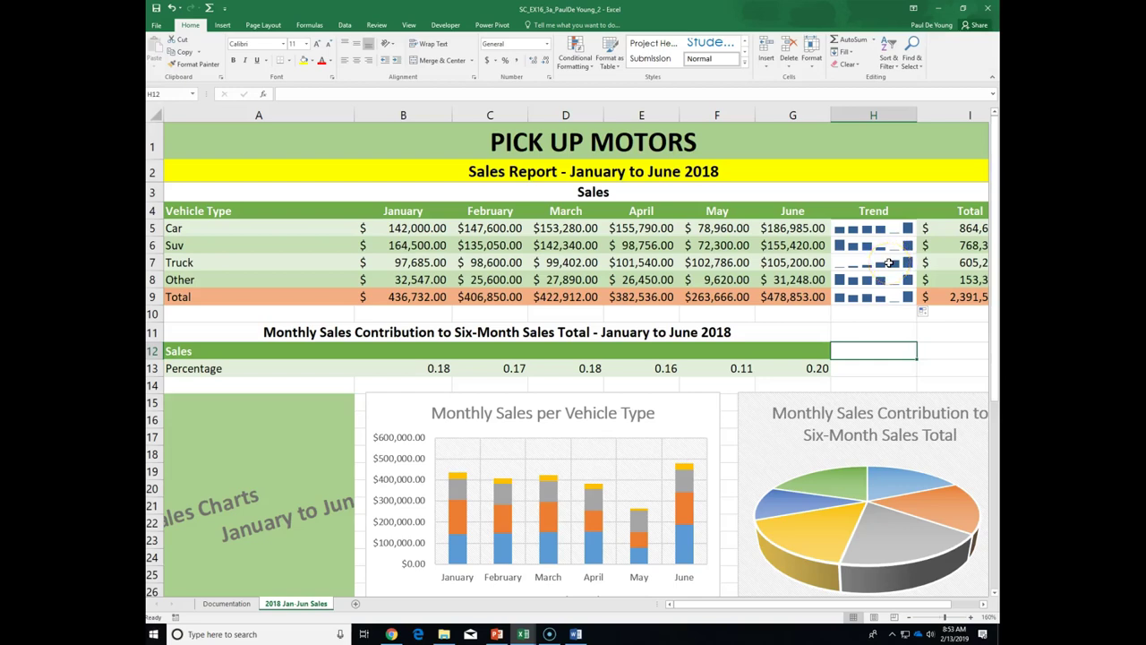
Examine the column sparklines in H5:H9, selecting them individually and as a whole range
{"action": "left_click", "coordinate": [888, 263]}
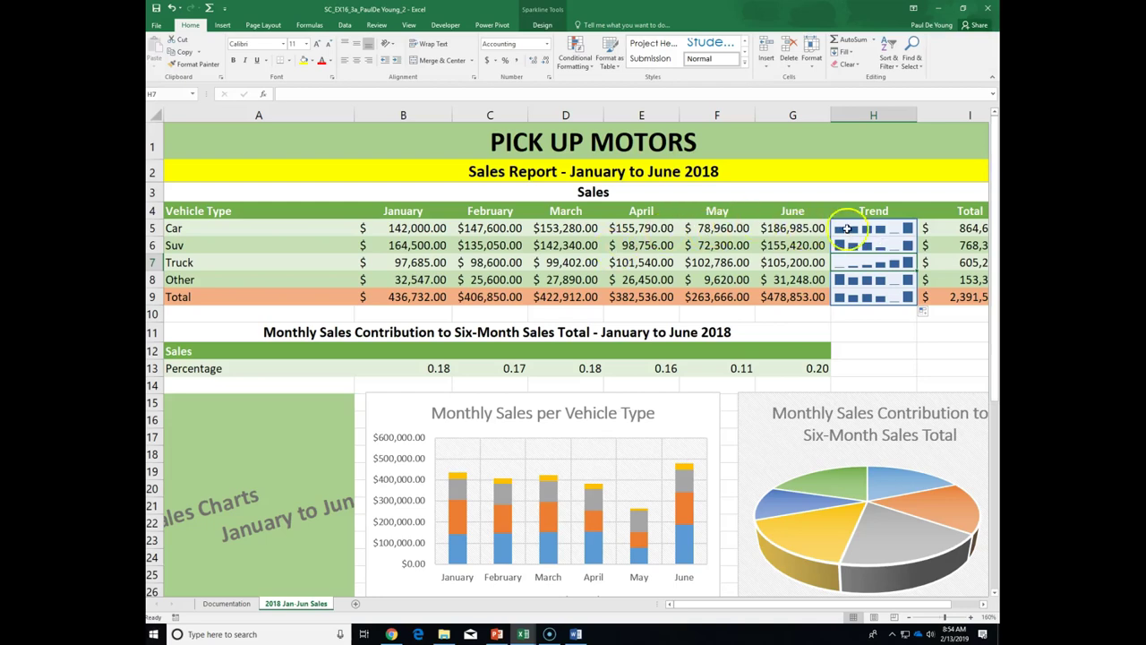
{"action": "left_click", "coordinate": [889, 231]}
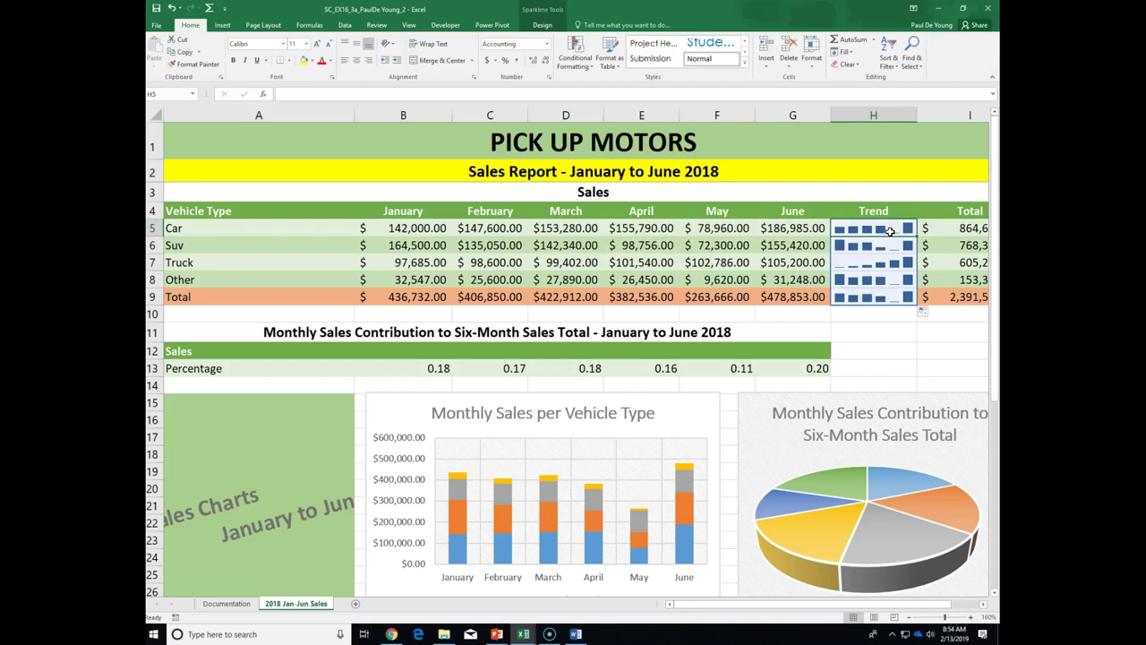
{"action": "left_click", "coordinate": [885, 243]}
{"action": "left_click", "coordinate": [890, 322]}
{"action": "left_click", "coordinate": [890, 322]}
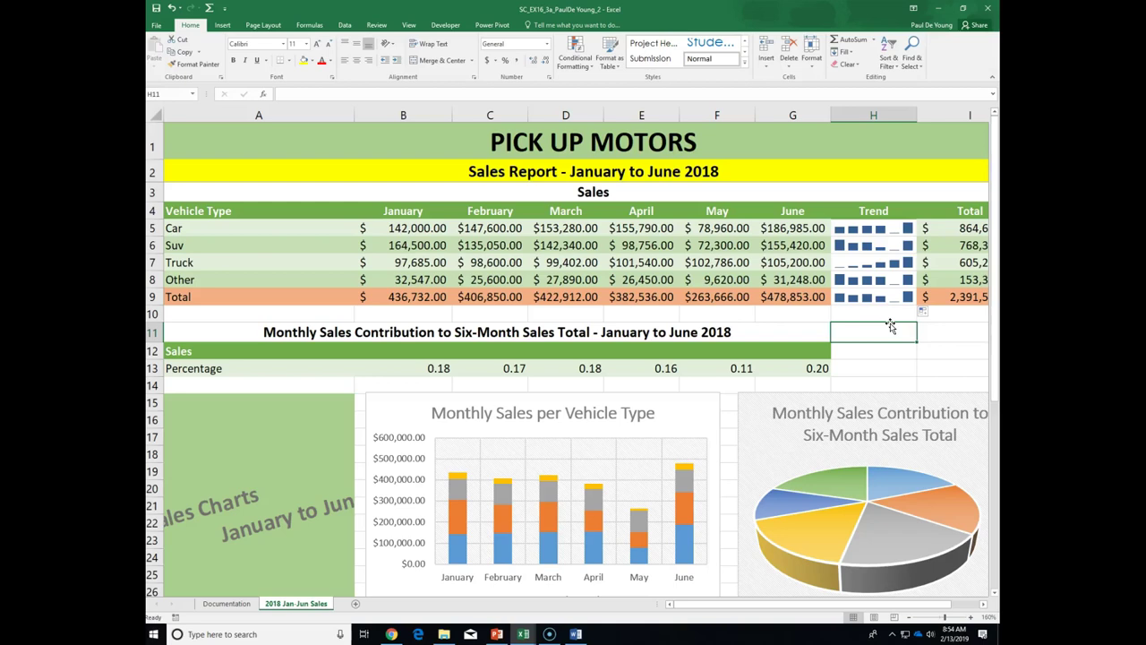
{"action": "left_click", "coordinate": [875, 323]}
{"action": "left_click", "coordinate": [863, 216]}
{"action": "left_click", "coordinate": [884, 229]}
{"action": "left_click_drag", "start_coordinate": [884, 229], "coordinate": [892, 295]}
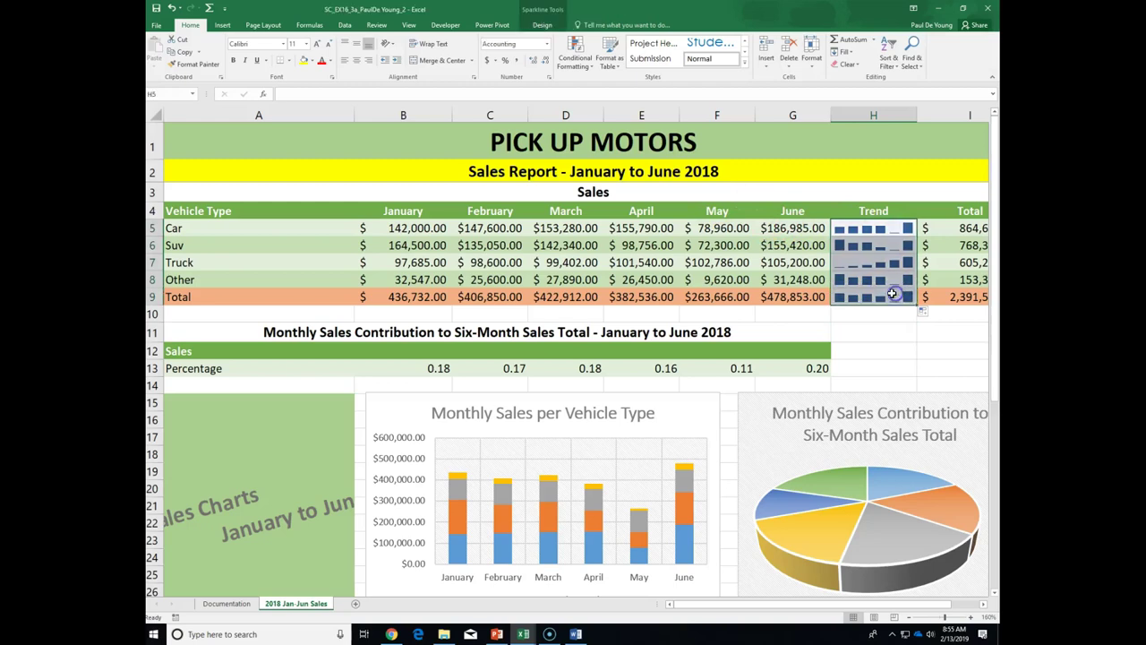
{"action": "left_click", "coordinate": [893, 27]}
{"action": "left_click", "coordinate": [883, 314]}
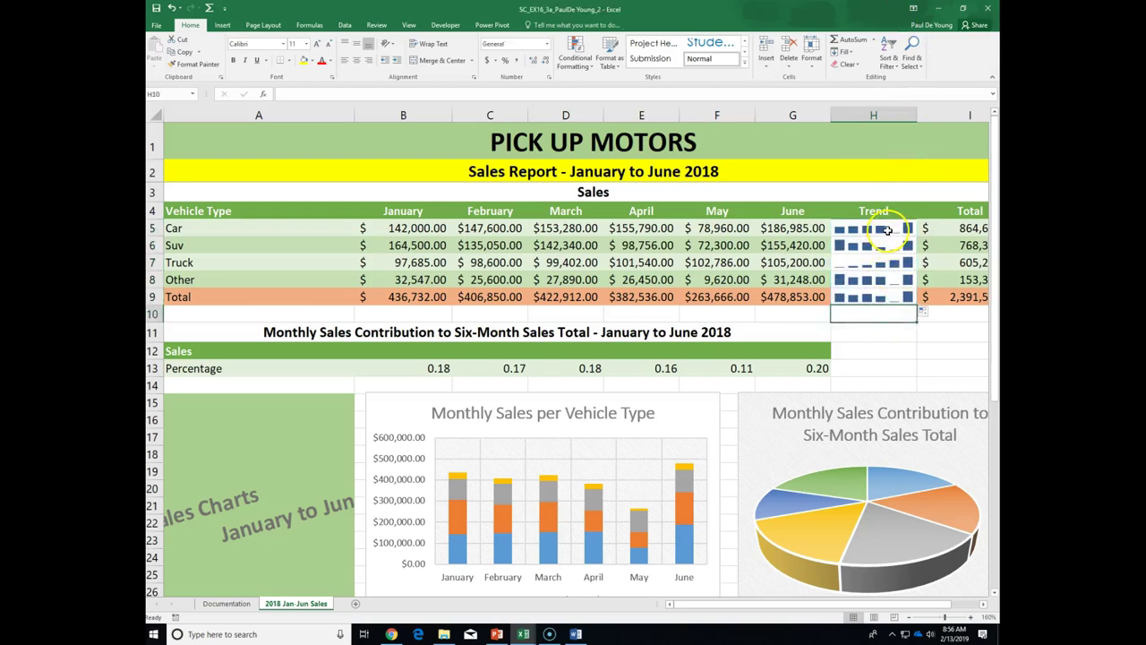
{"action": "left_click", "coordinate": [886, 230]}
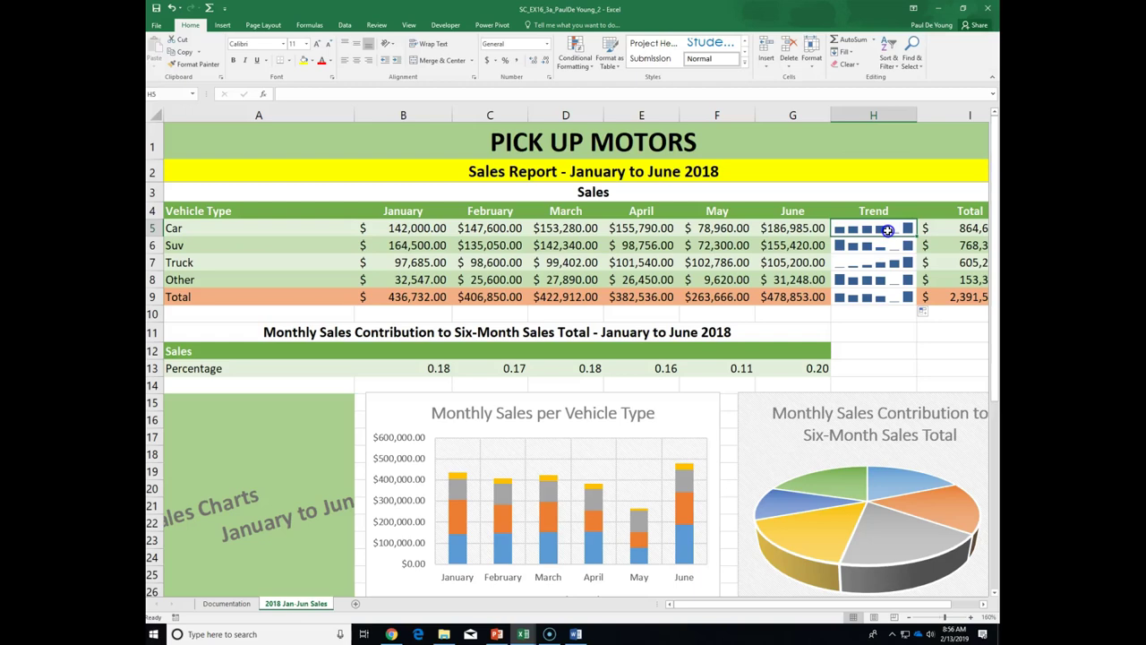
{"action": "left_click", "coordinate": [887, 230]}
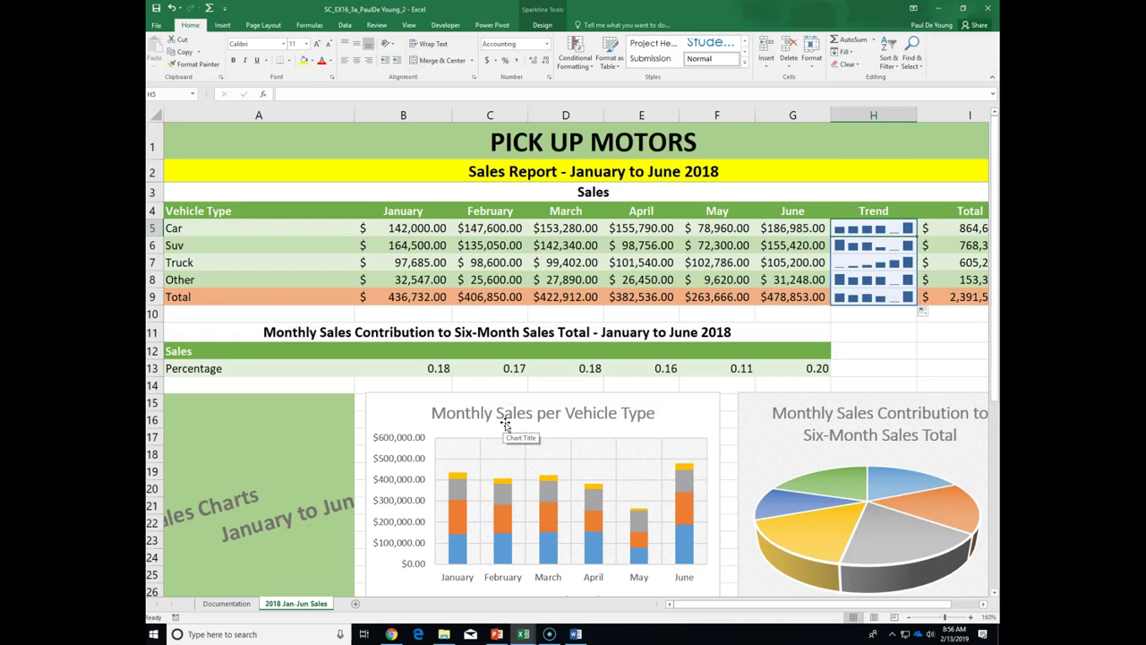
{"action": "left_click", "coordinate": [190, 65]}
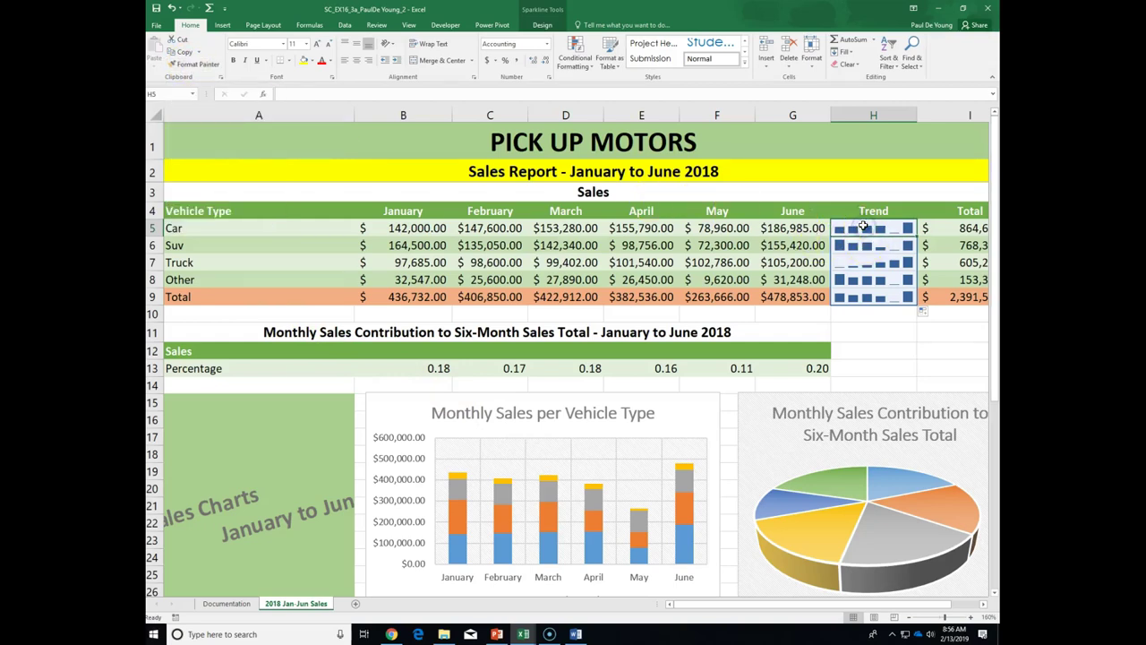
Create a column sparkline in cell H5 again, using the data range B5:G5
{"action": "left_click", "coordinate": [224, 25]}
{"action": "left_click", "coordinate": [669, 54]}
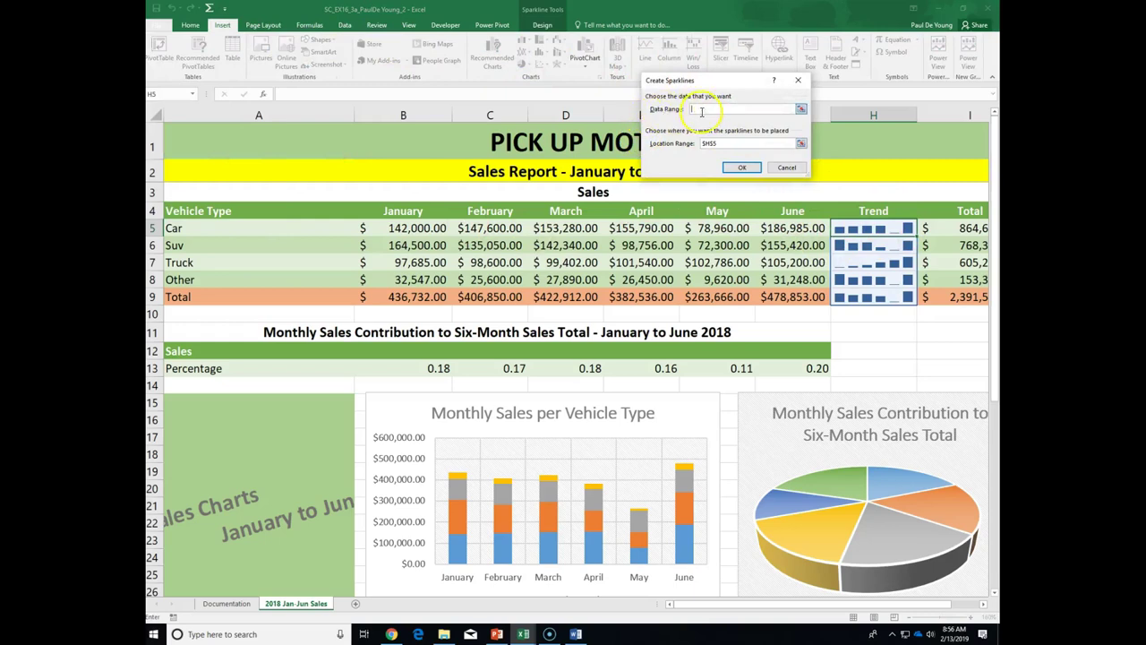
{"action": "left_click_drag", "start_coordinate": [420, 227], "coordinate": [772, 227]}
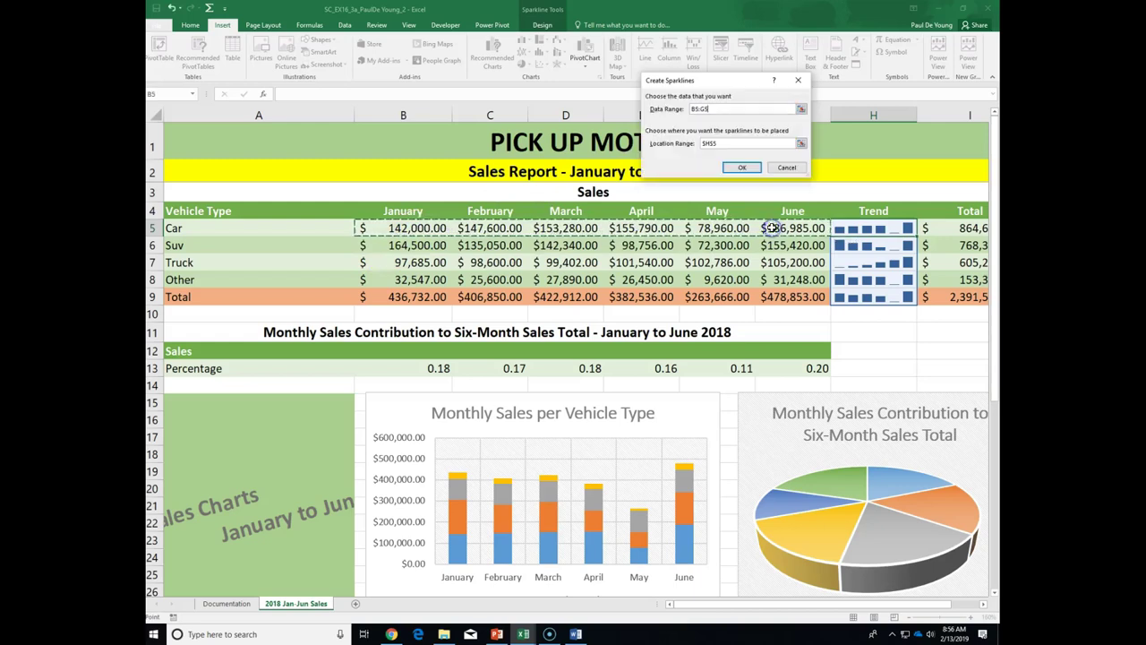
{"action": "left_click", "coordinate": [741, 169]}
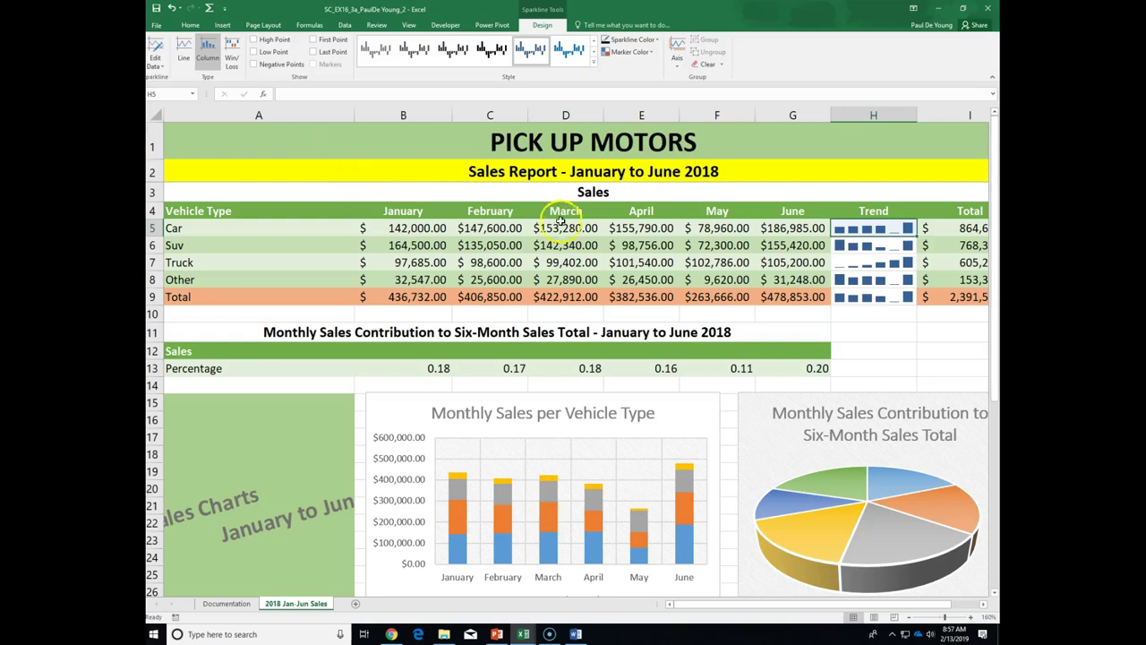
Copy the cell formatting of the June figures in G5:G9 to the Trend cells H5:H9 with Format Painter
{"action": "left_click", "coordinate": [191, 26]}
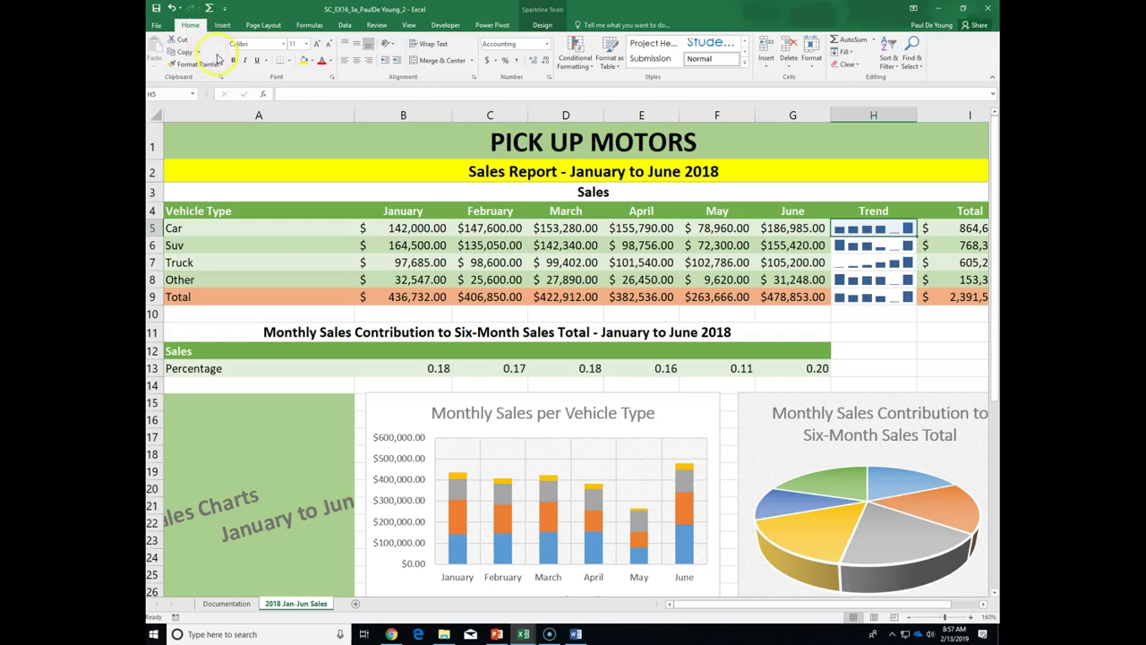
{"action": "left_click", "coordinate": [176, 68]}
{"action": "left_click", "coordinate": [179, 42]}
{"action": "left_click", "coordinate": [201, 65]}
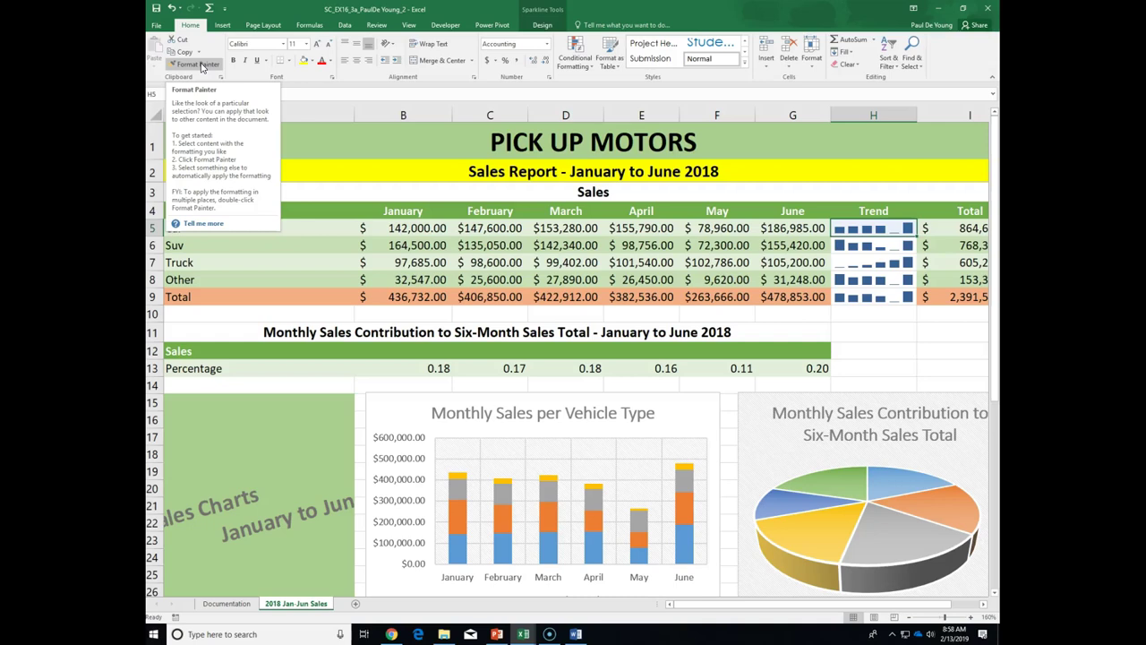
{"action": "left_click", "coordinate": [911, 330]}
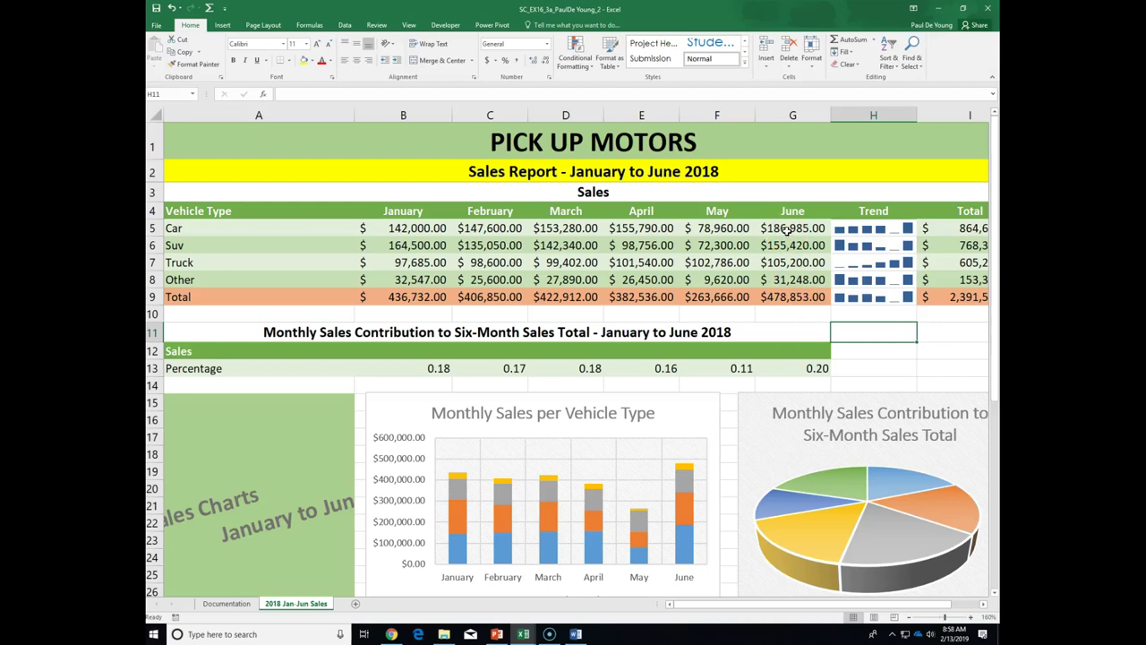
{"action": "left_click_drag", "start_coordinate": [782, 228], "coordinate": [796, 297]}
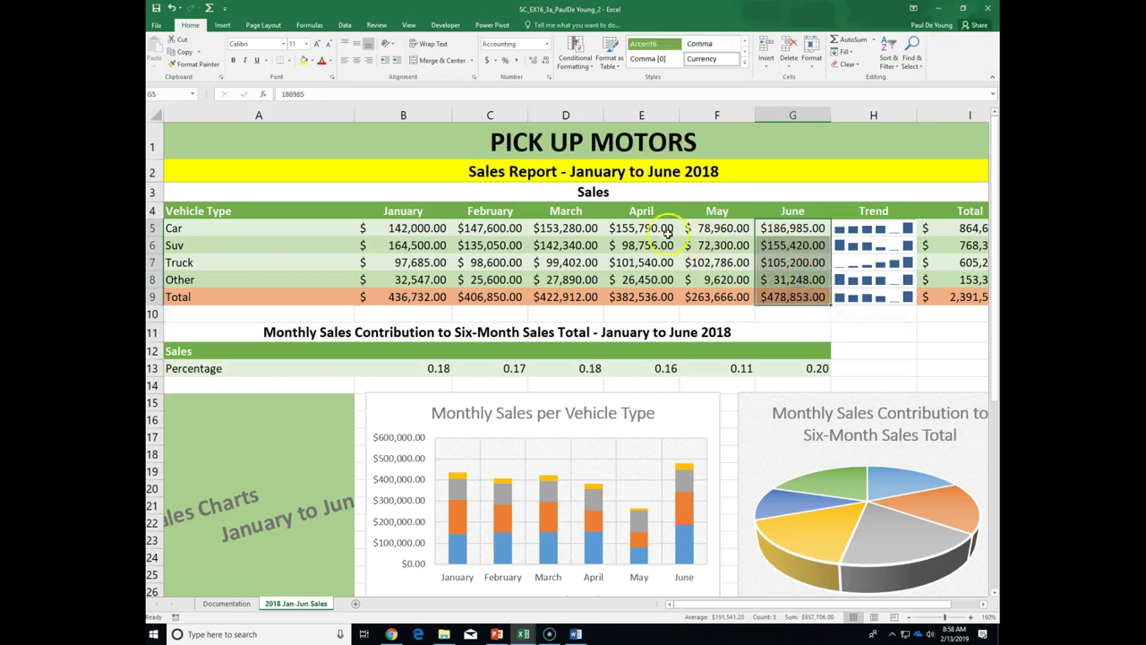
{"action": "left_click", "coordinate": [193, 65]}
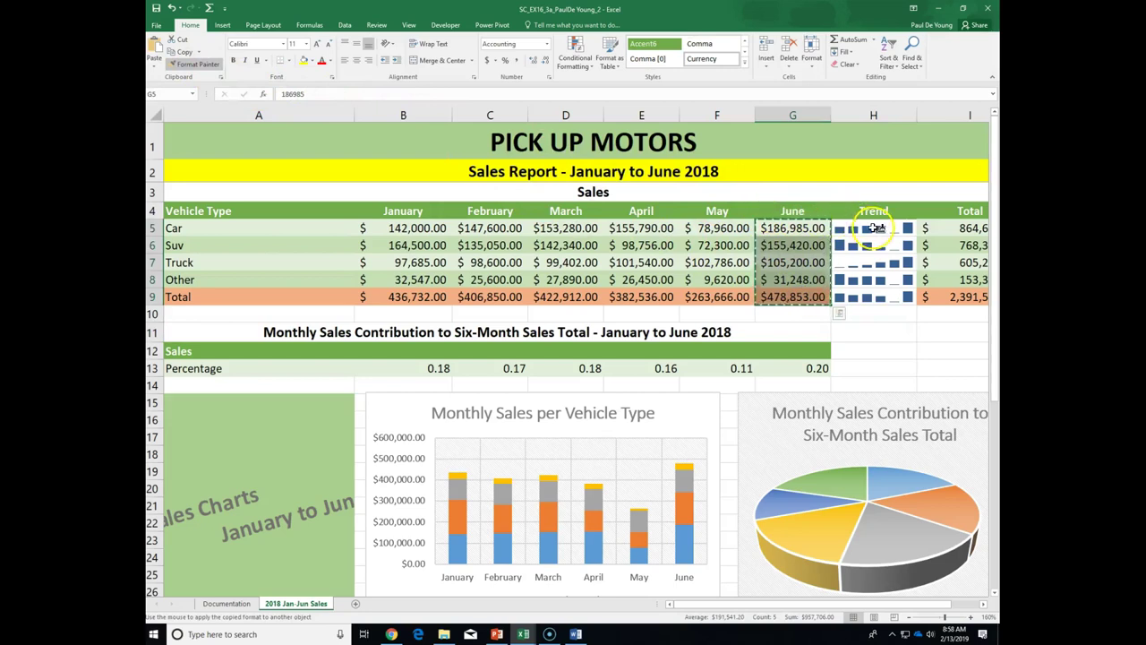
{"action": "left_click", "coordinate": [873, 228]}
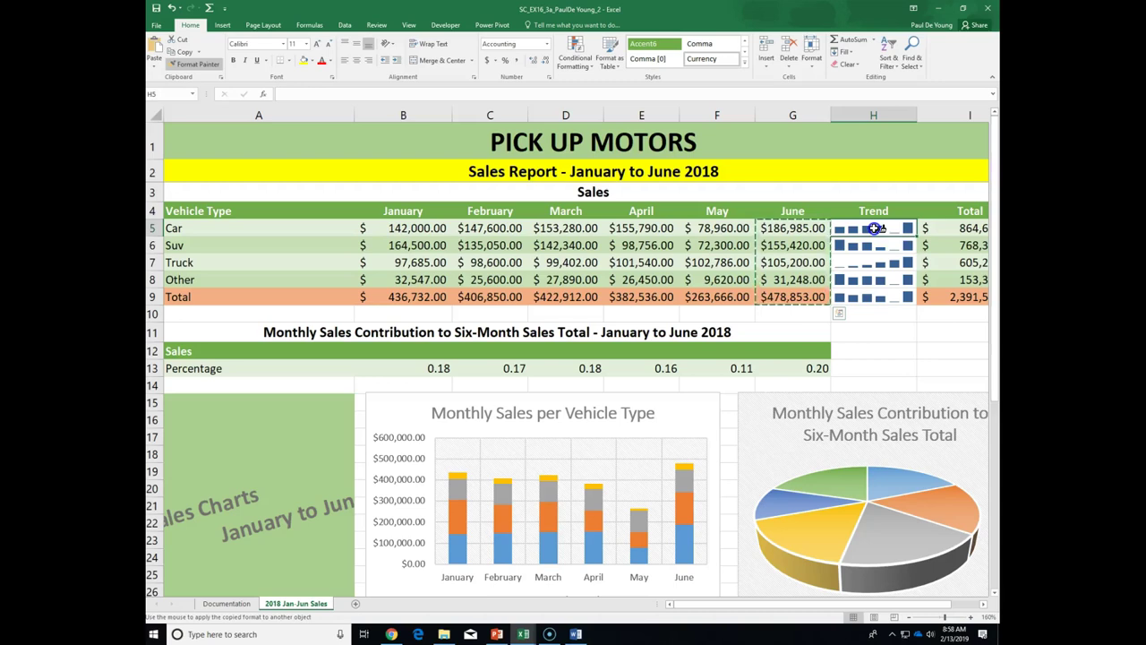
{"action": "left_click_drag", "start_coordinate": [873, 228], "coordinate": [884, 298]}
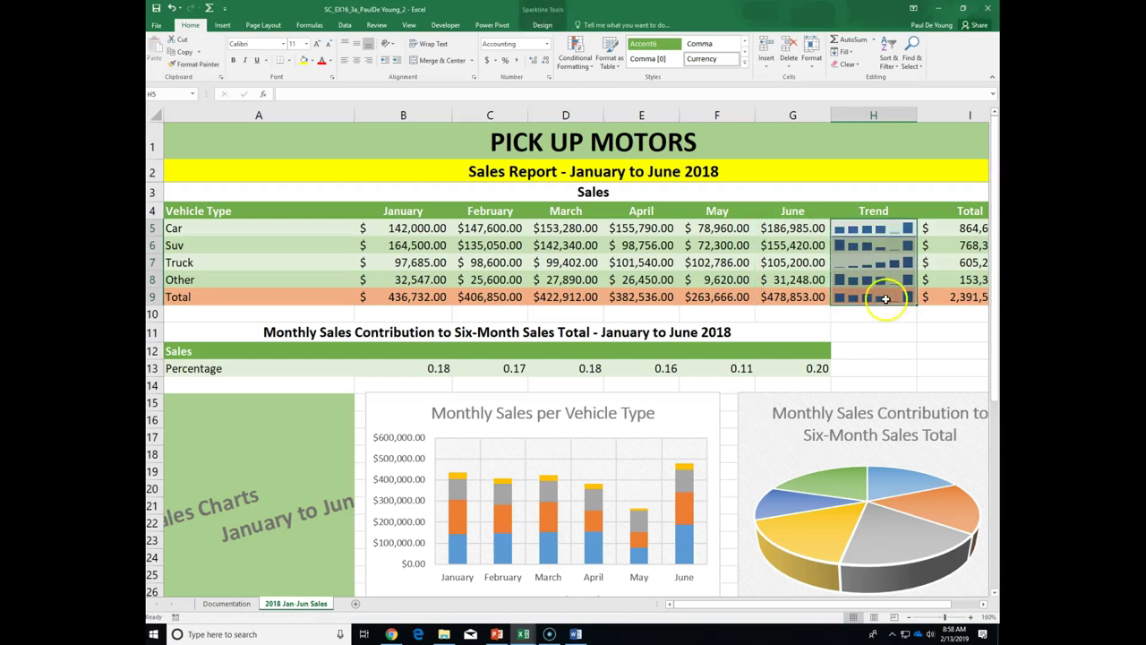
{"action": "left_click", "coordinate": [883, 332]}
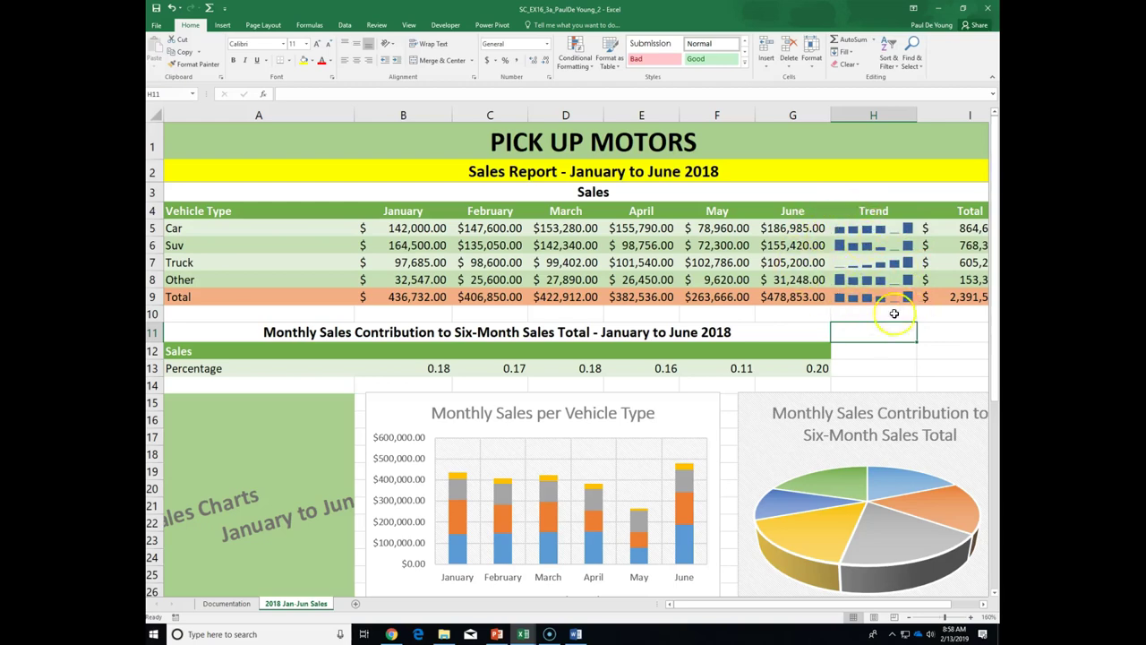
Copy the month headings in B4:G4 and paste them into the Sales heading row starting at cell B12
{"action": "left_click_drag", "start_coordinate": [868, 228], "coordinate": [868, 298]}
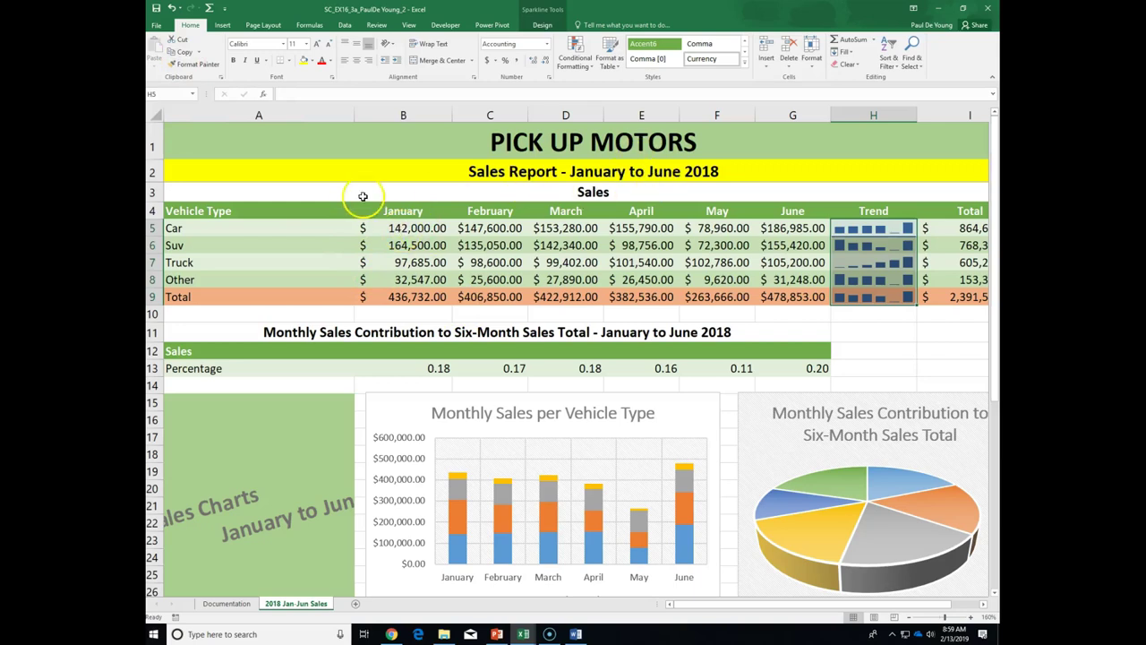
{"action": "left_click_drag", "start_coordinate": [406, 211], "coordinate": [780, 211]}
{"action": "left_click", "coordinate": [179, 53]}
{"action": "left_click", "coordinate": [393, 350]}
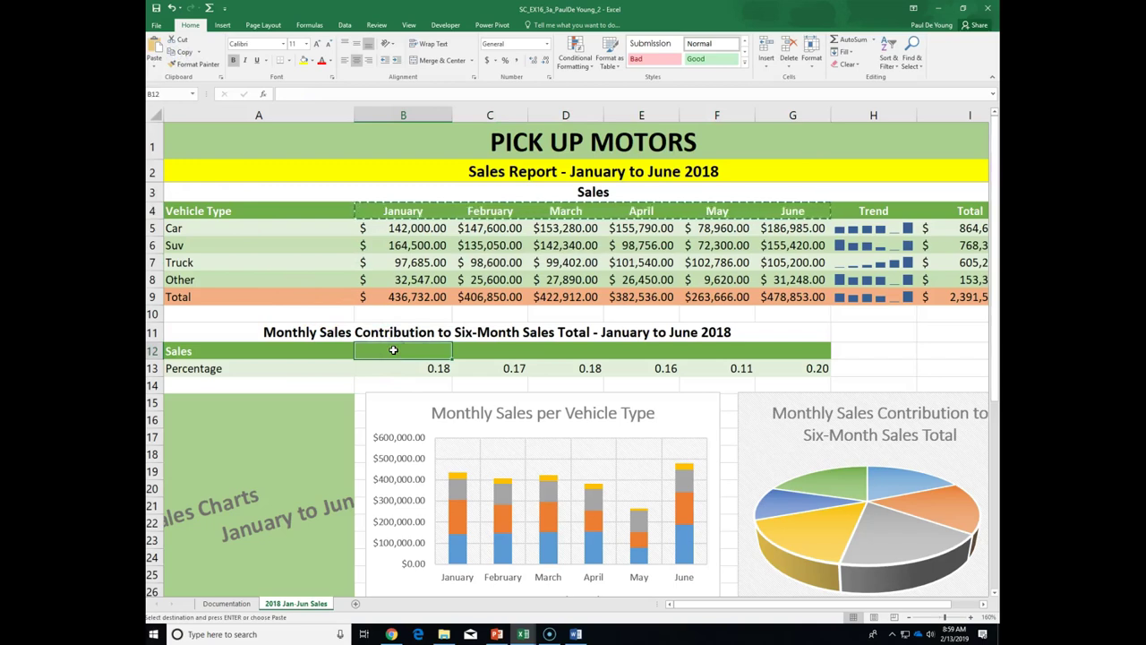
{"action": "right_click", "coordinate": [393, 351]}
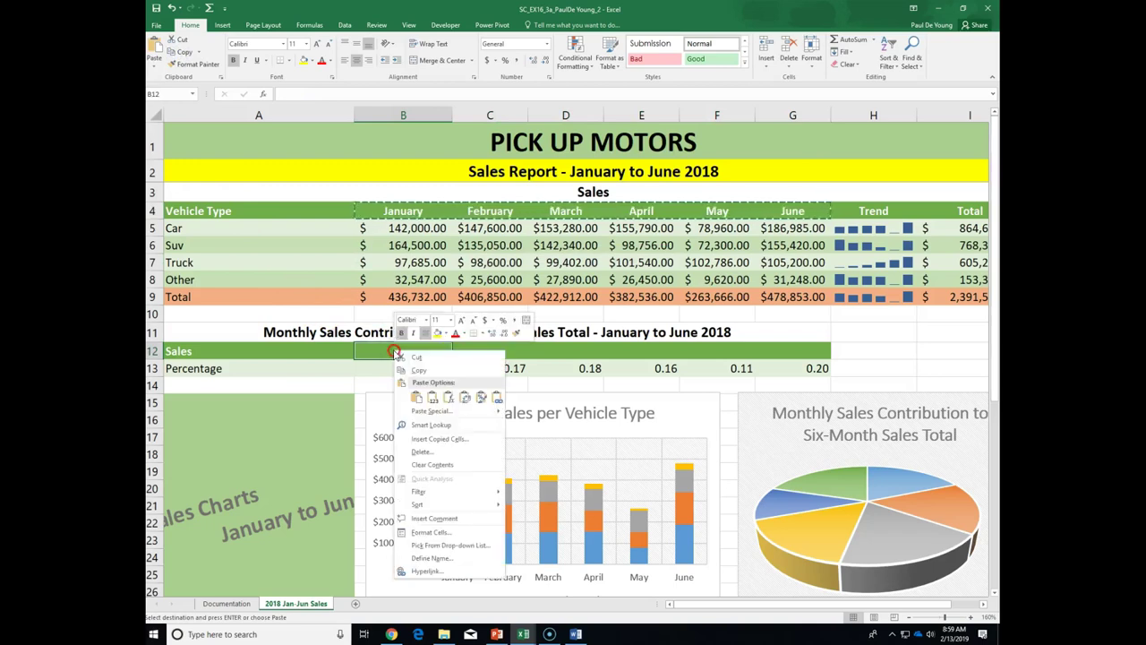
{"action": "left_click", "coordinate": [414, 396]}
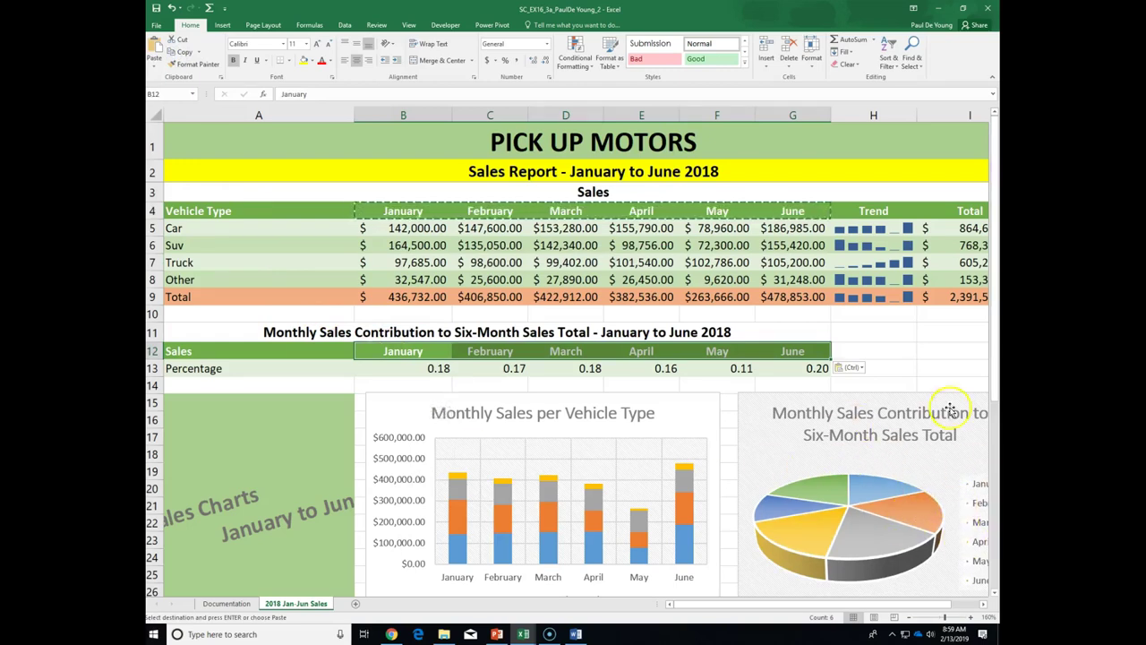
Undo the paste of the month headings in B12:G12, redo it, and clear the copy selection
{"action": "left_click", "coordinate": [909, 618]}
{"action": "left_click", "coordinate": [909, 618]}
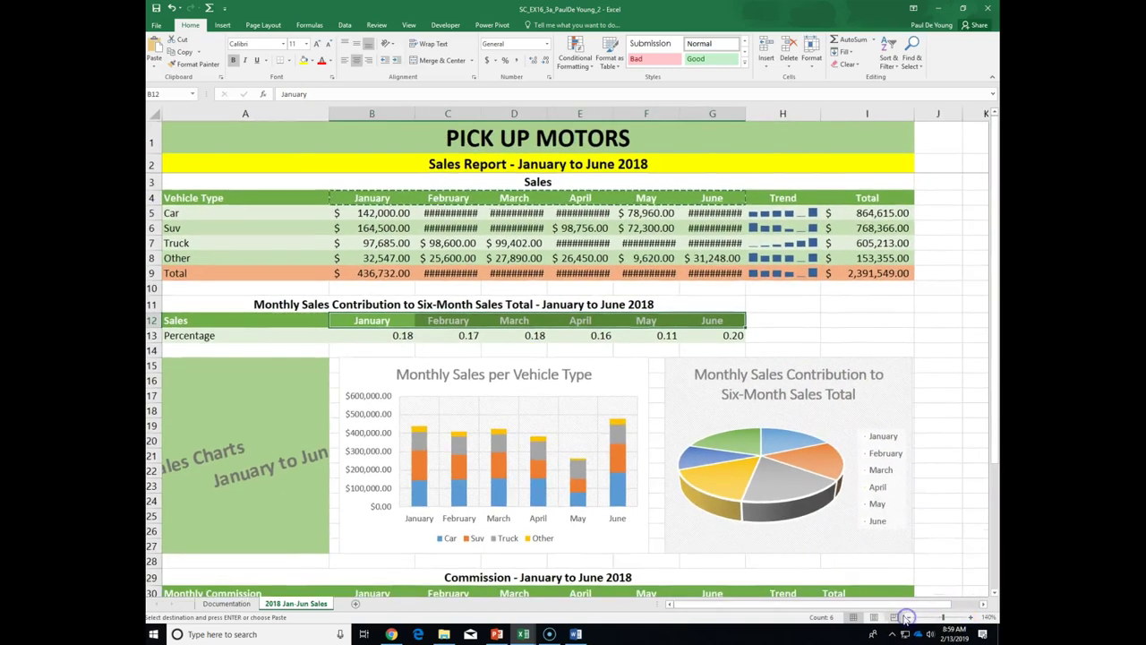
{"action": "left_click", "coordinate": [170, 9]}
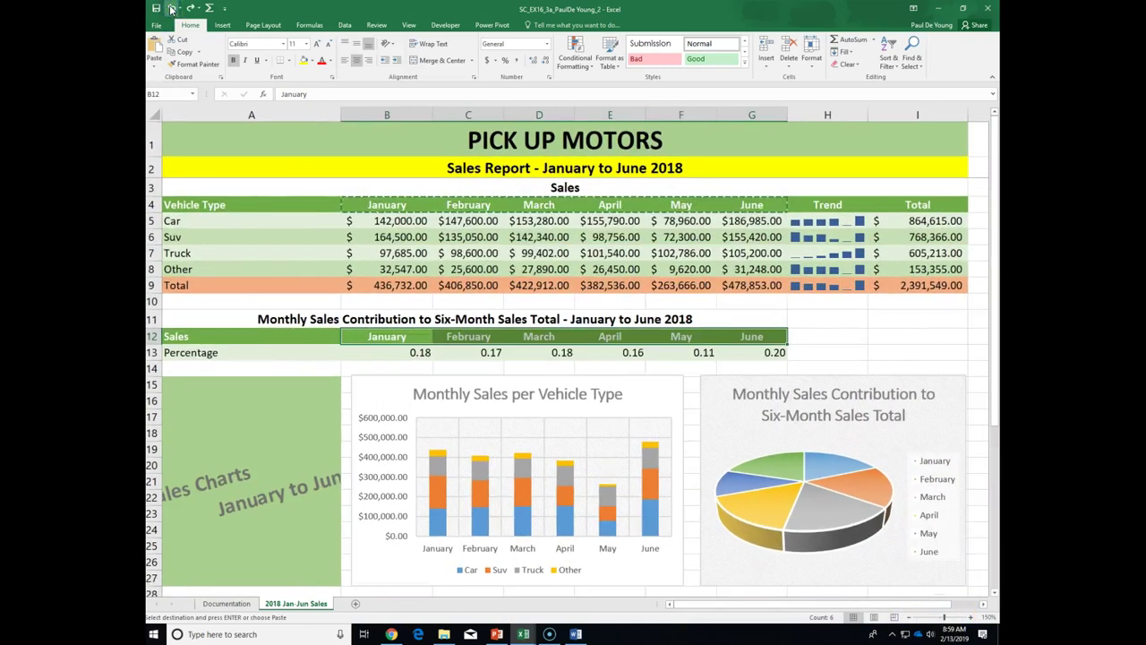
{"action": "left_click", "coordinate": [170, 9]}
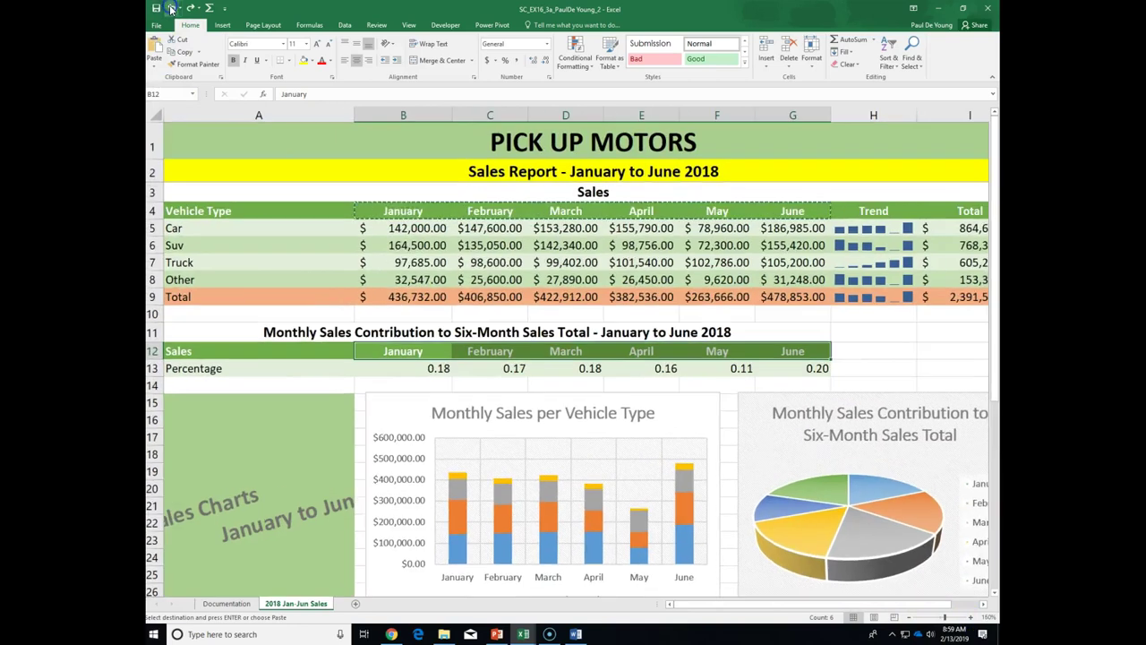
{"action": "left_click", "coordinate": [170, 9]}
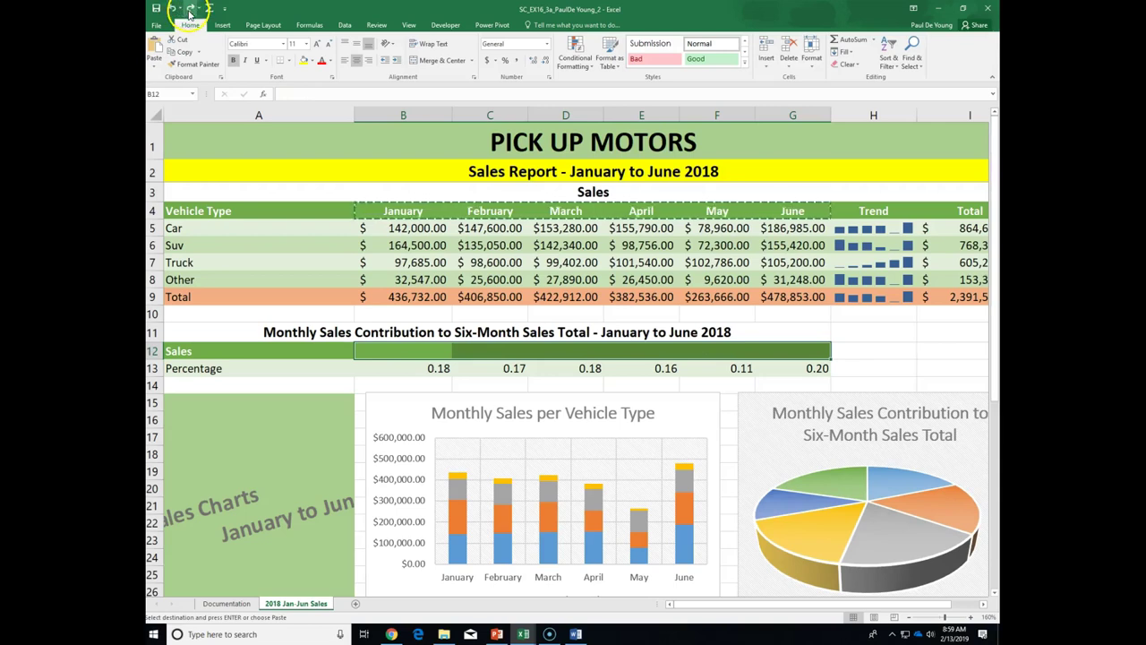
{"action": "left_click", "coordinate": [189, 9]}
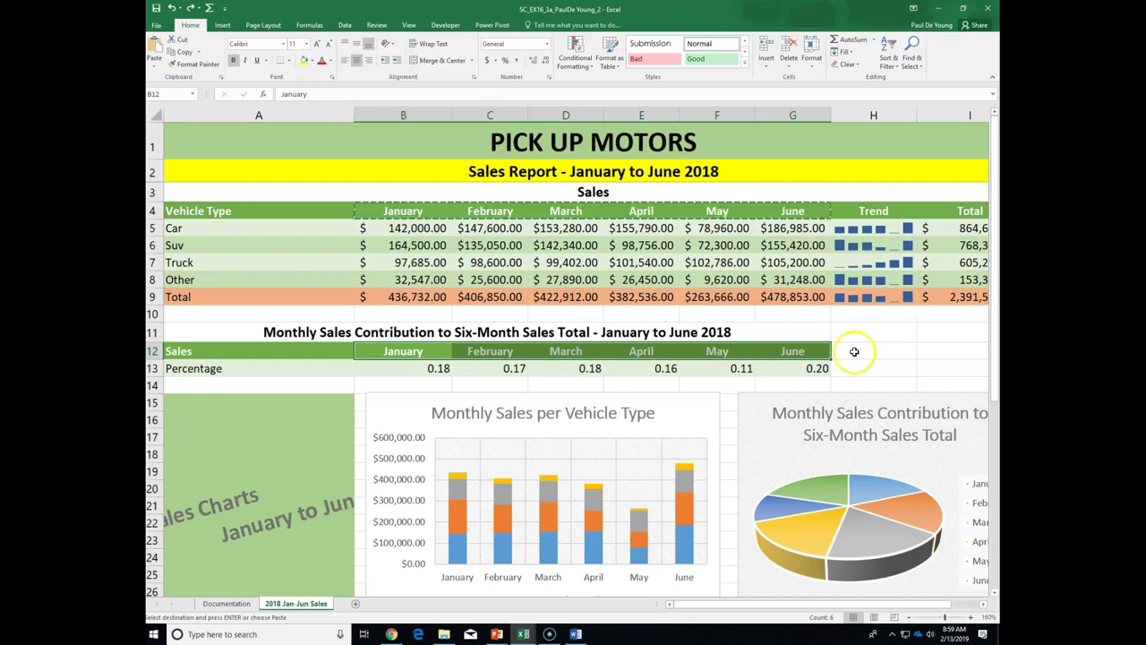
{"action": "left_click", "coordinate": [882, 332]}
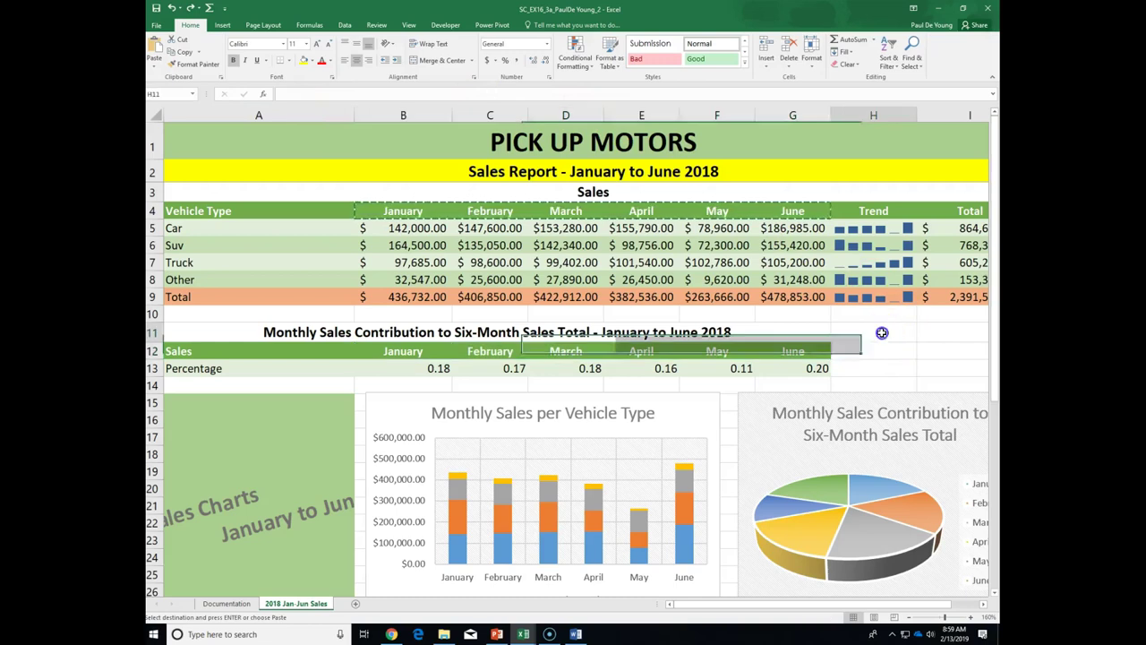
{"action": "key", "text": "Escape"}
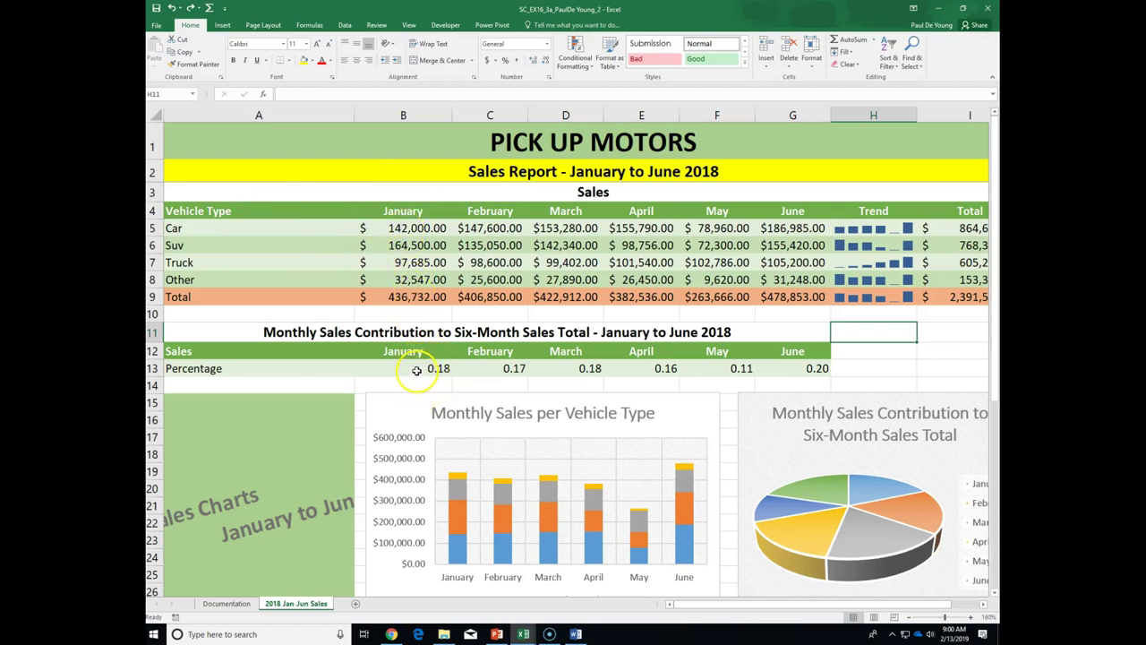
Apply the Percent number format to the percentages in B13:G13 alone, and undo that formatting
{"action": "left_click_drag", "start_coordinate": [398, 368], "coordinate": [796, 369]}
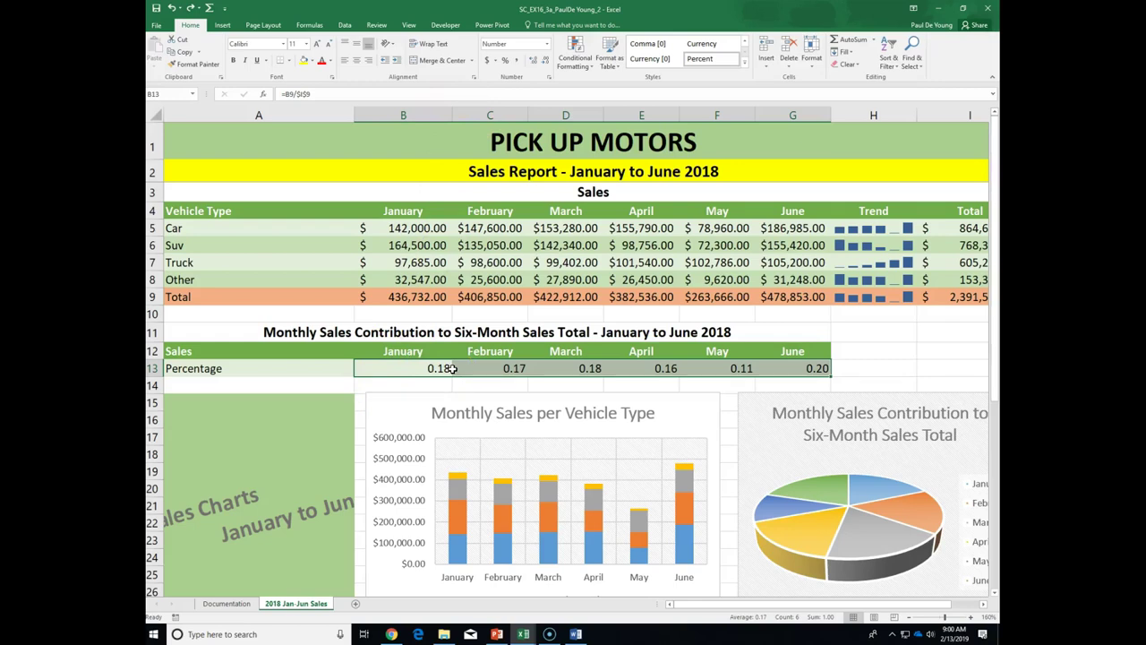
{"action": "left_click", "coordinate": [194, 24]}
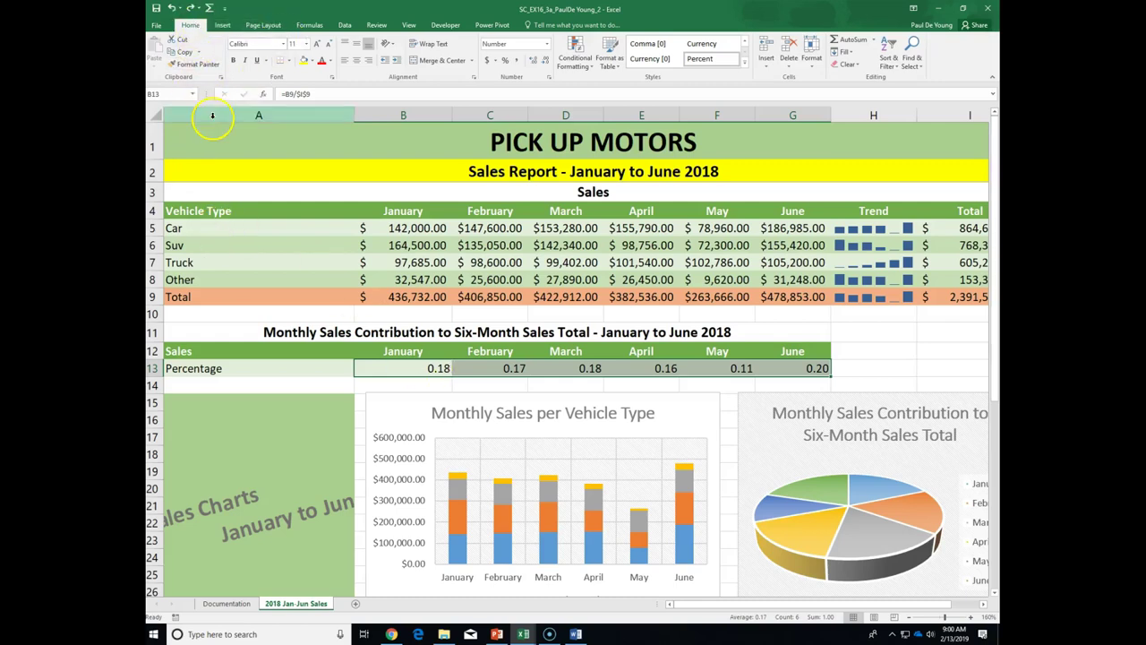
{"action": "left_click", "coordinate": [506, 63]}
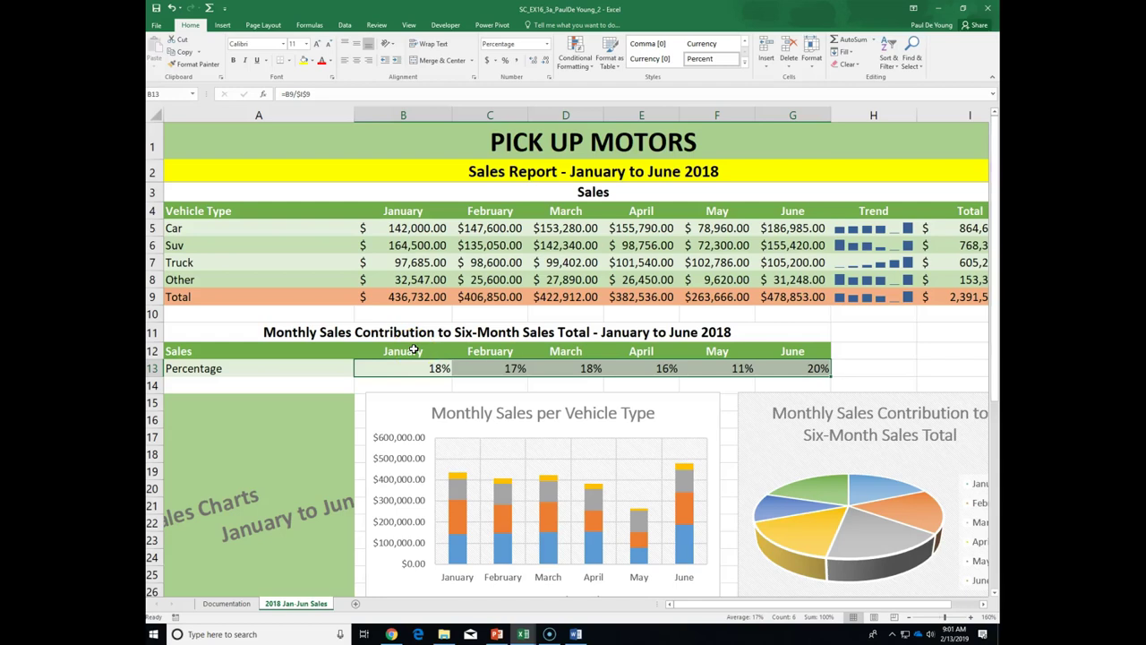
{"action": "left_click", "coordinate": [209, 64]}
{"action": "left_click", "coordinate": [171, 7]}
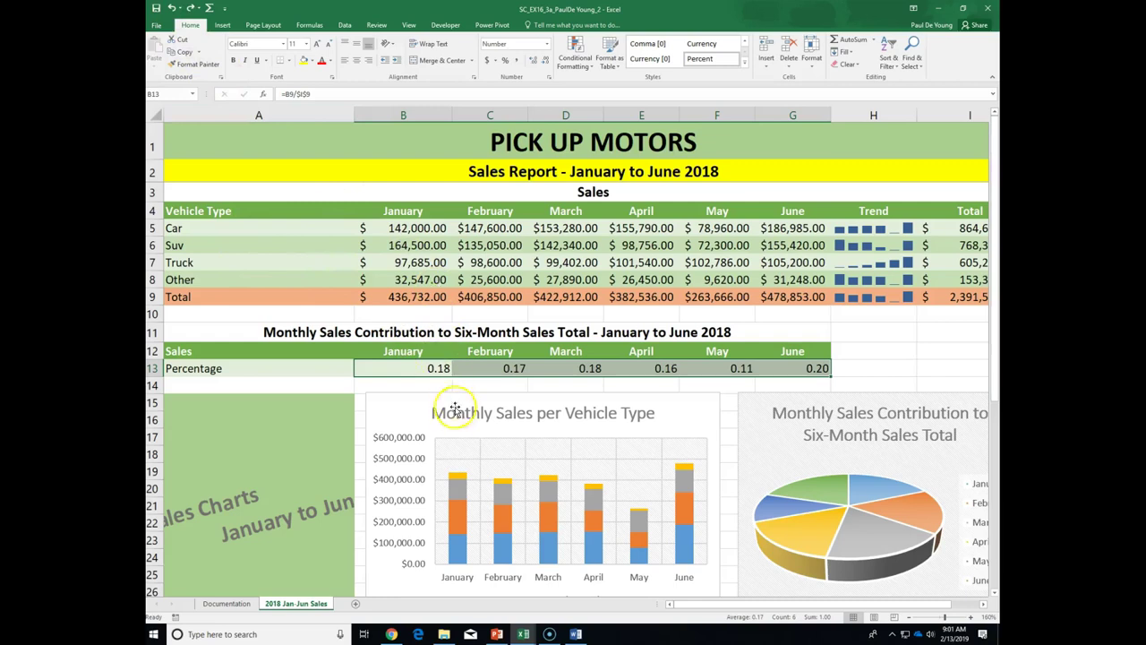
Apply the Percent number format to B13:G13 and the Net Commission % cell B33 together, and save the workbook
{"action": "left_click", "coordinate": [417, 368]}
{"action": "left_click_drag", "start_coordinate": [418, 368], "coordinate": [783, 372]}
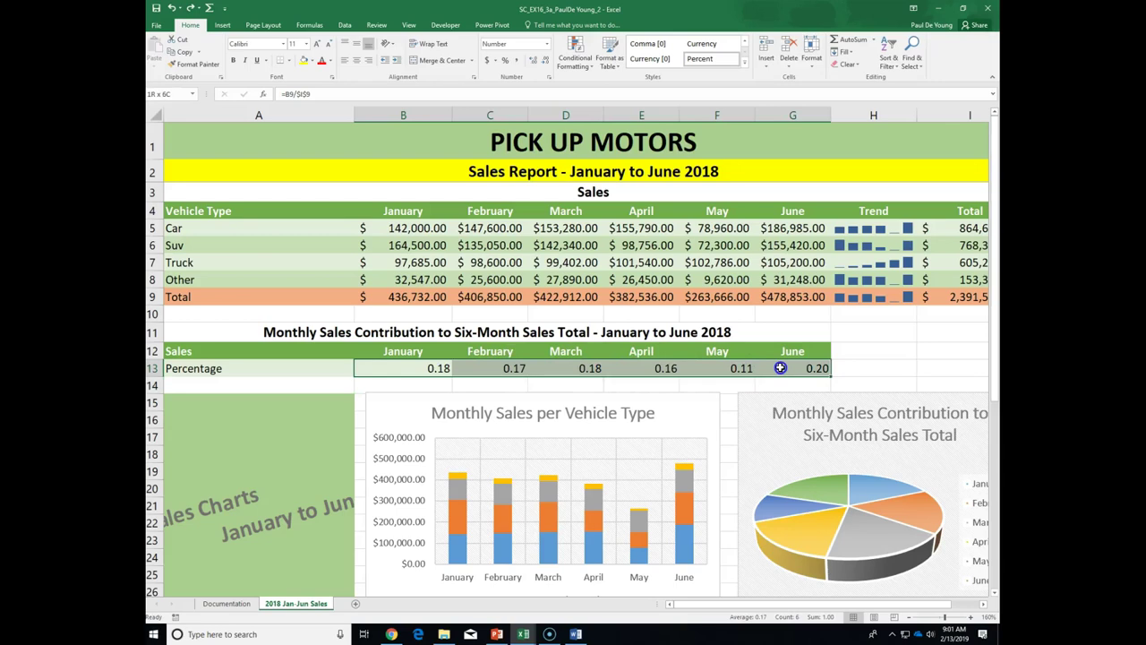
{"action": "scroll", "coordinate": [445, 345], "scroll_direction": "down", "scroll_amount": 3}
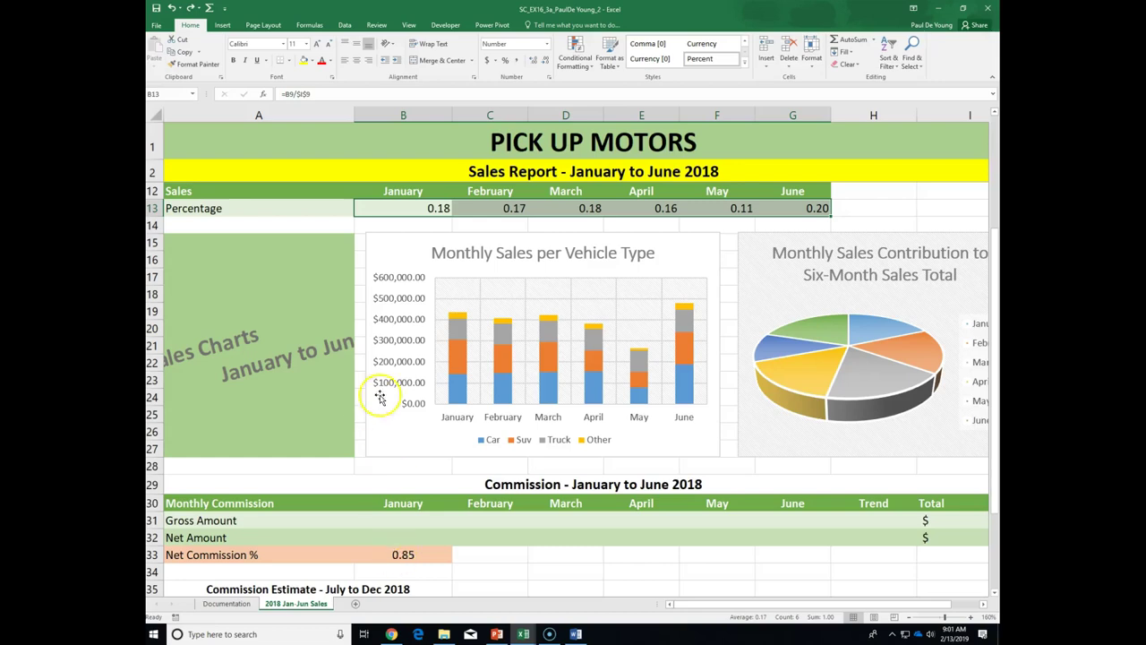
{"action": "left_click", "coordinate": [416, 556]}
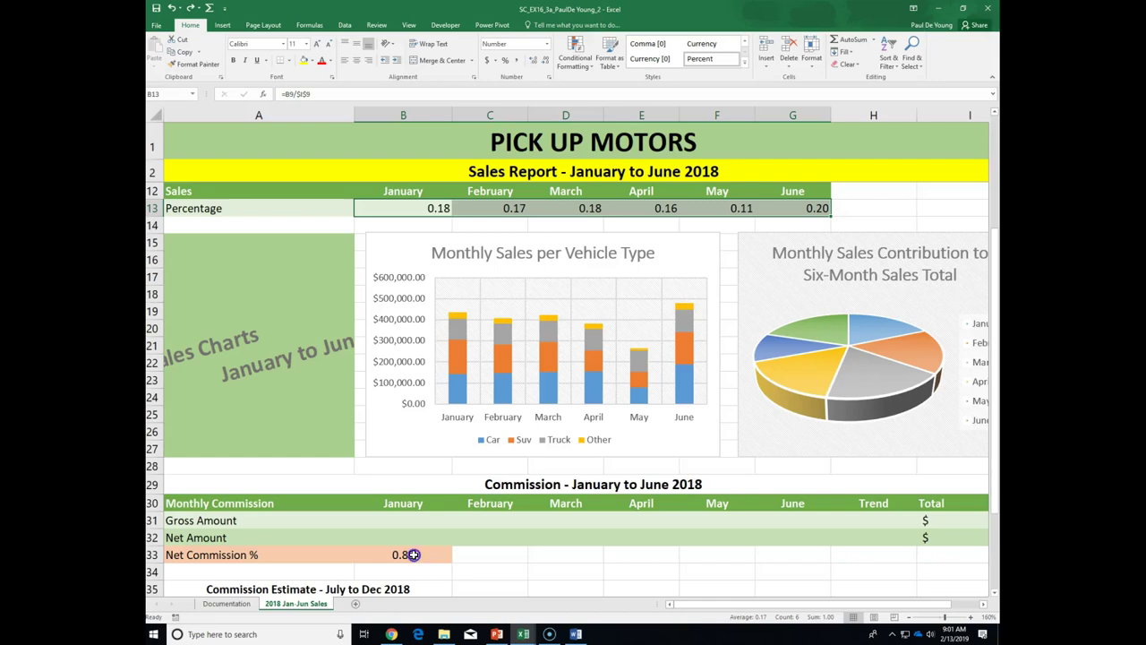
{"action": "left_click", "coordinate": [412, 554]}
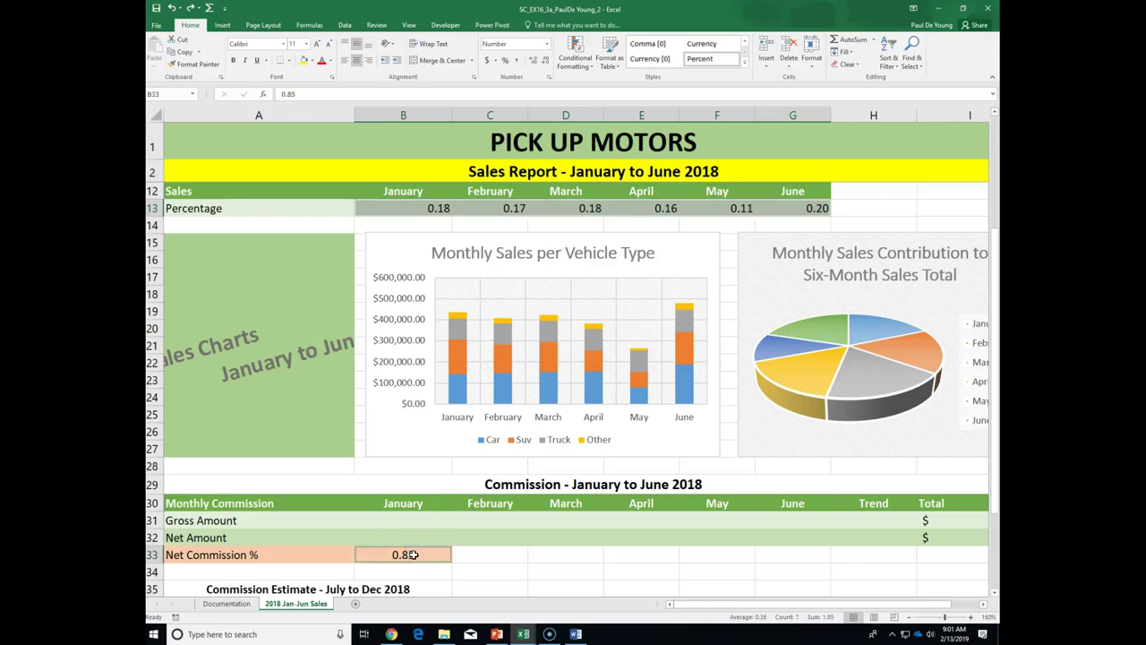
{"action": "left_click", "coordinate": [507, 61]}
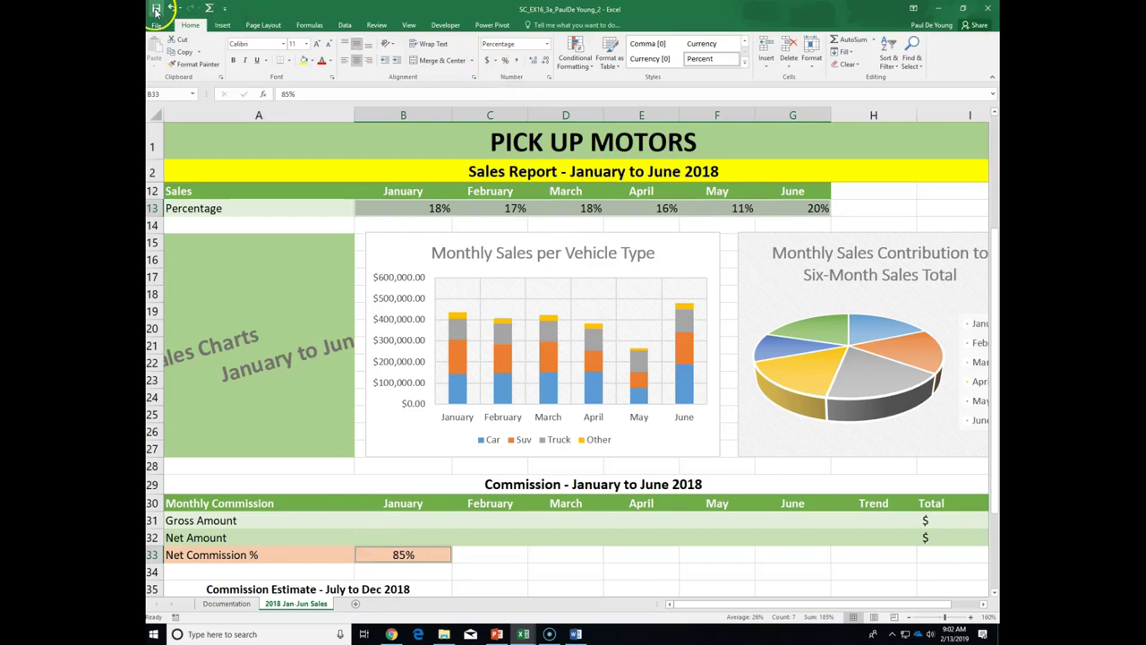
{"action": "left_click", "coordinate": [155, 11]}
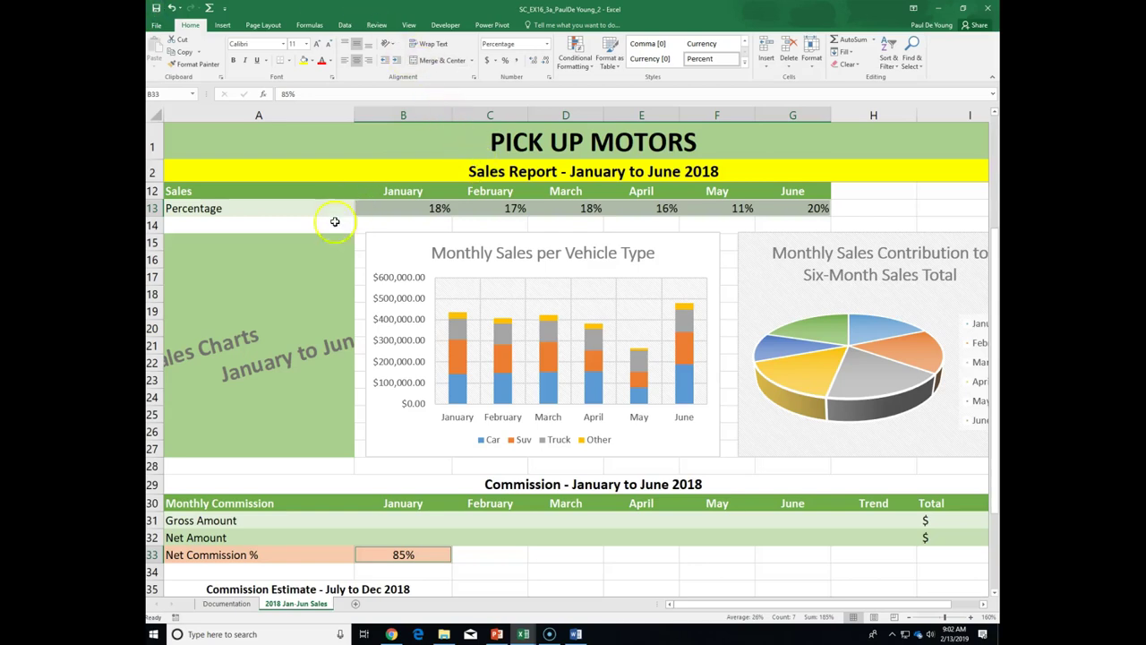
Rotate the Sales Charts text in the merged cell A15 to an orientation of 90 degrees
{"action": "left_click", "coordinate": [246, 240]}
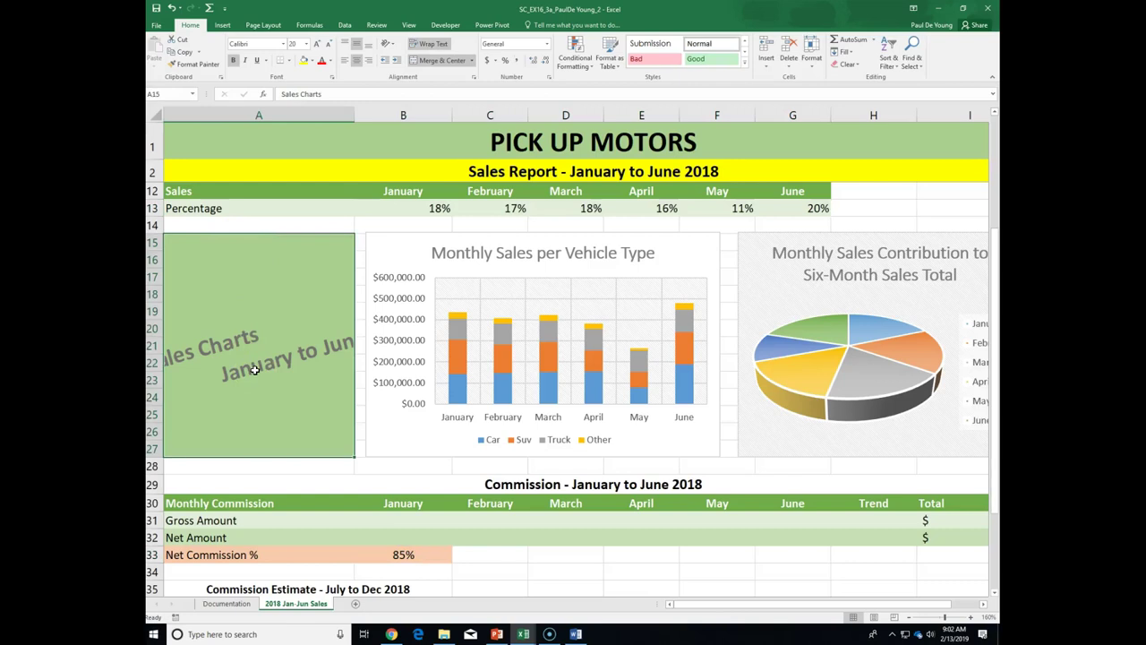
{"action": "left_click", "coordinate": [315, 256]}
{"action": "right_click", "coordinate": [312, 255]}
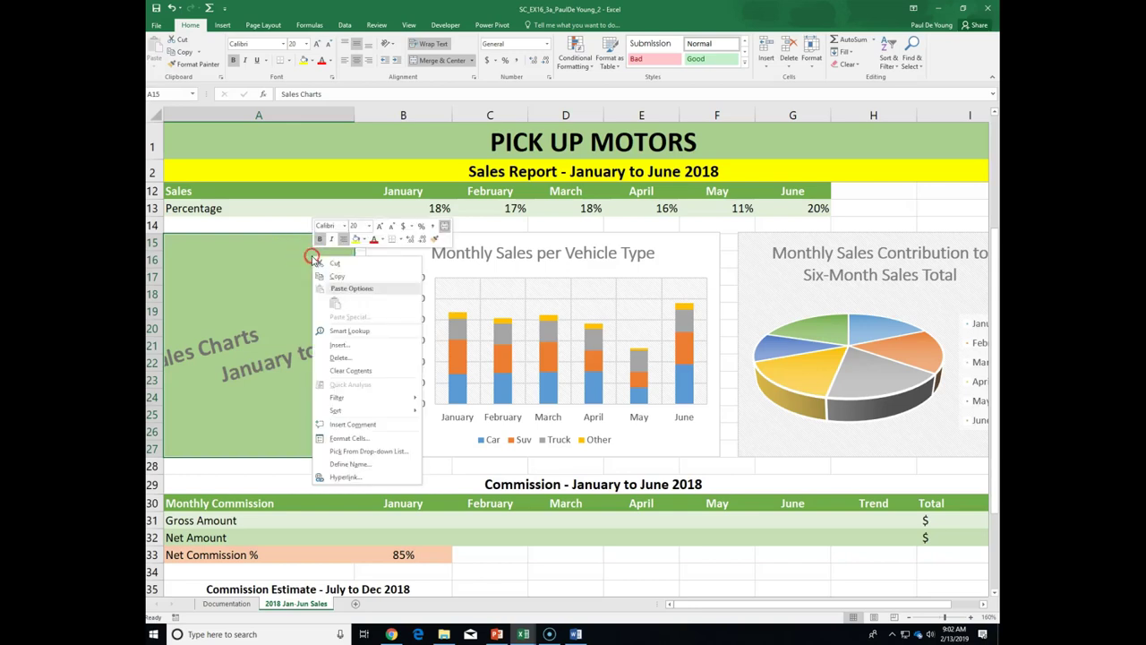
{"action": "left_click", "coordinate": [351, 437]}
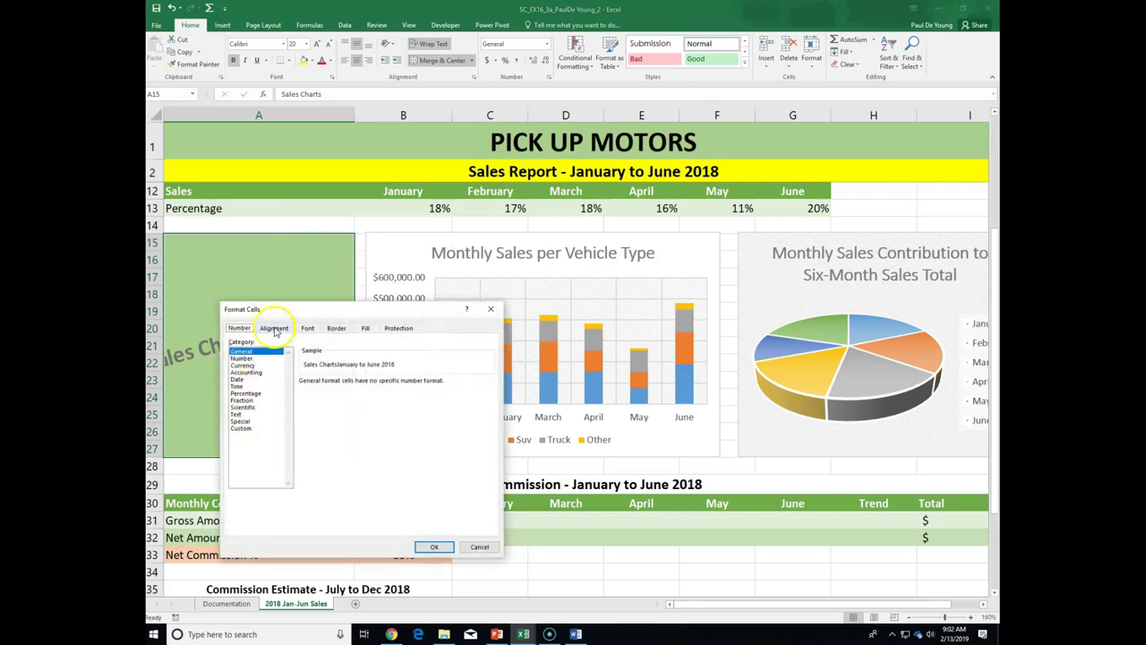
{"action": "left_click", "coordinate": [275, 328]}
{"action": "left_click_drag", "start_coordinate": [470, 372], "coordinate": [452, 355]}
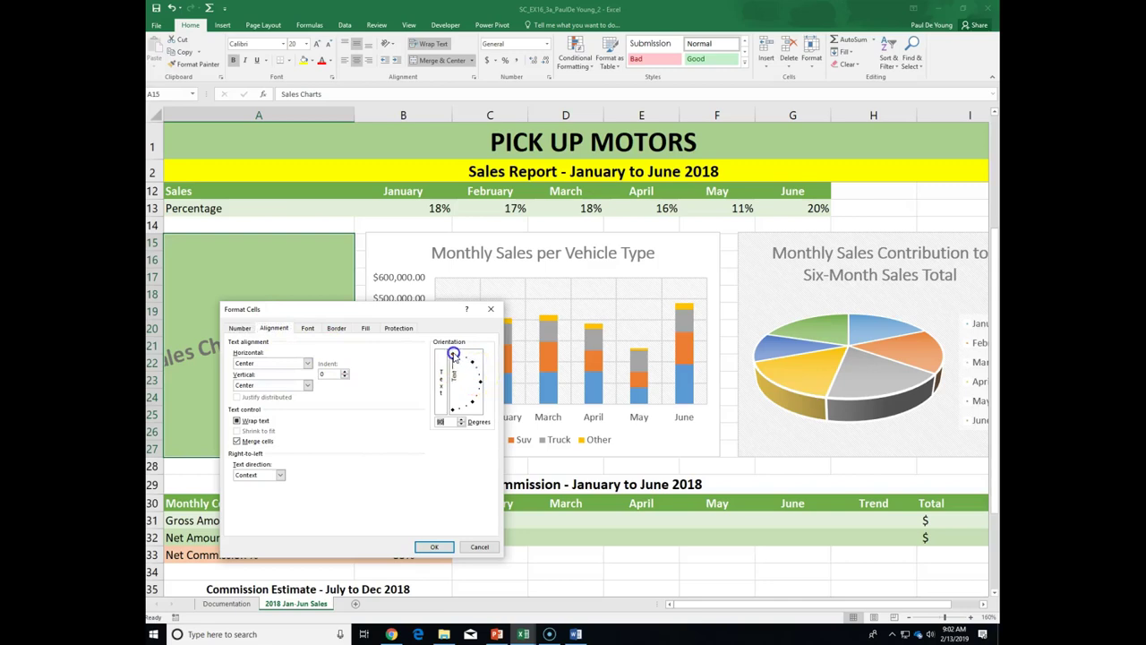
{"action": "left_click", "coordinate": [443, 422]}
{"action": "left_click", "coordinate": [434, 546]}
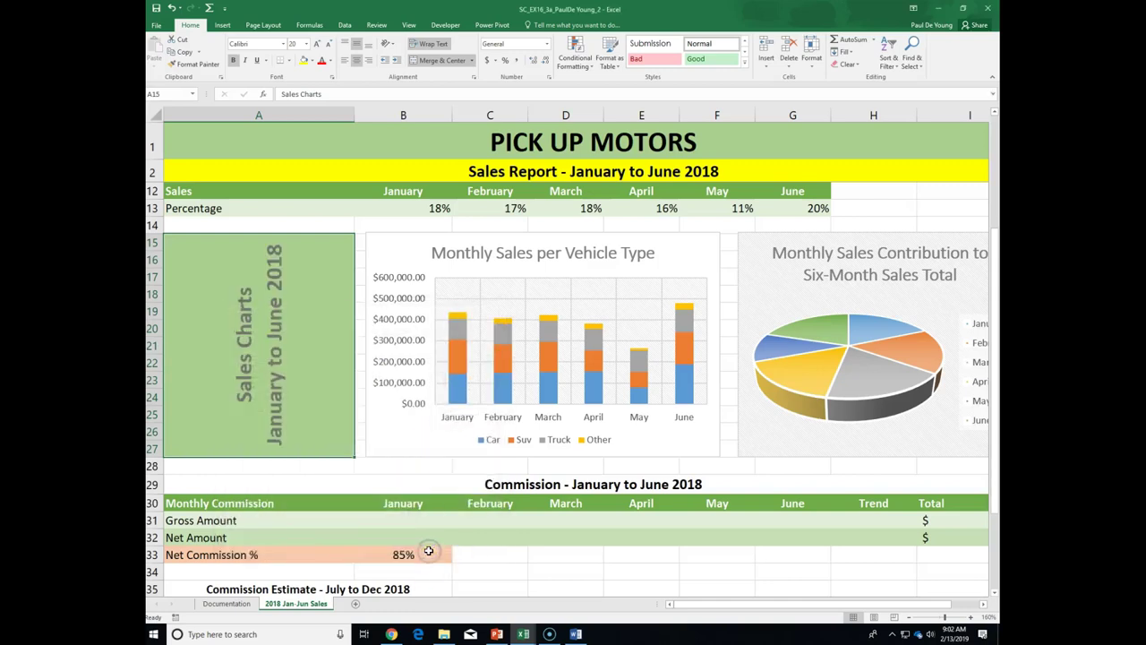
Examine the rotated Sales Charts heading and the stacked columns and legend entries of the Monthly Sales per Vehicle Type chart
{"action": "left_click", "coordinate": [262, 319]}
{"action": "left_click", "coordinate": [217, 382]}
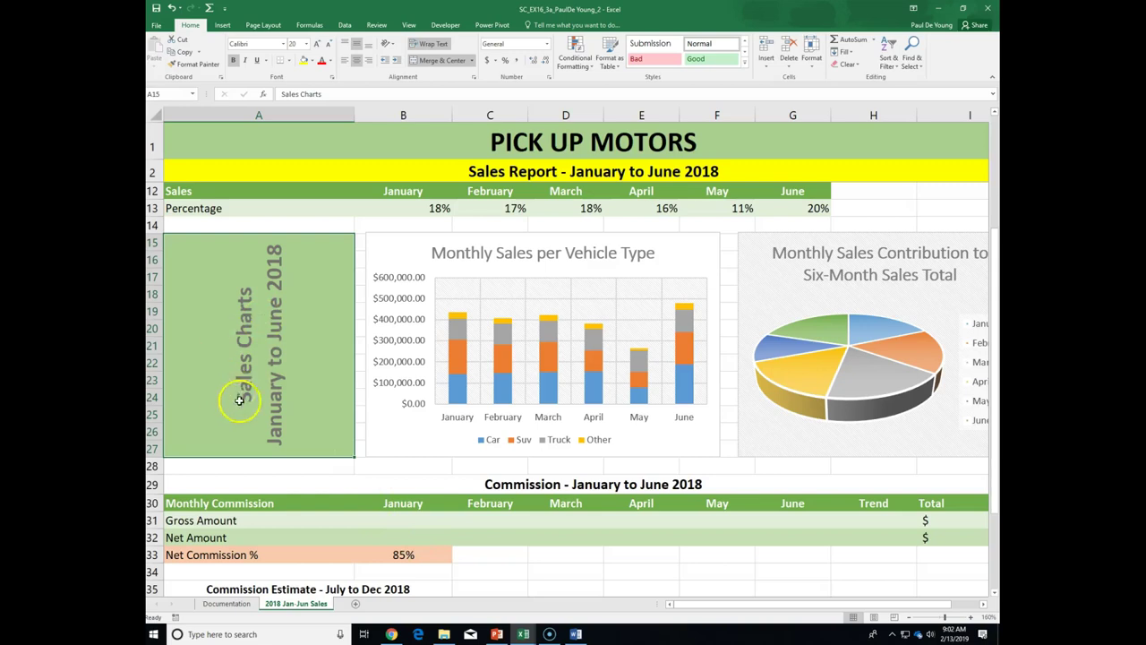
{"action": "left_click", "coordinate": [273, 280]}
{"action": "left_click", "coordinate": [370, 318]}
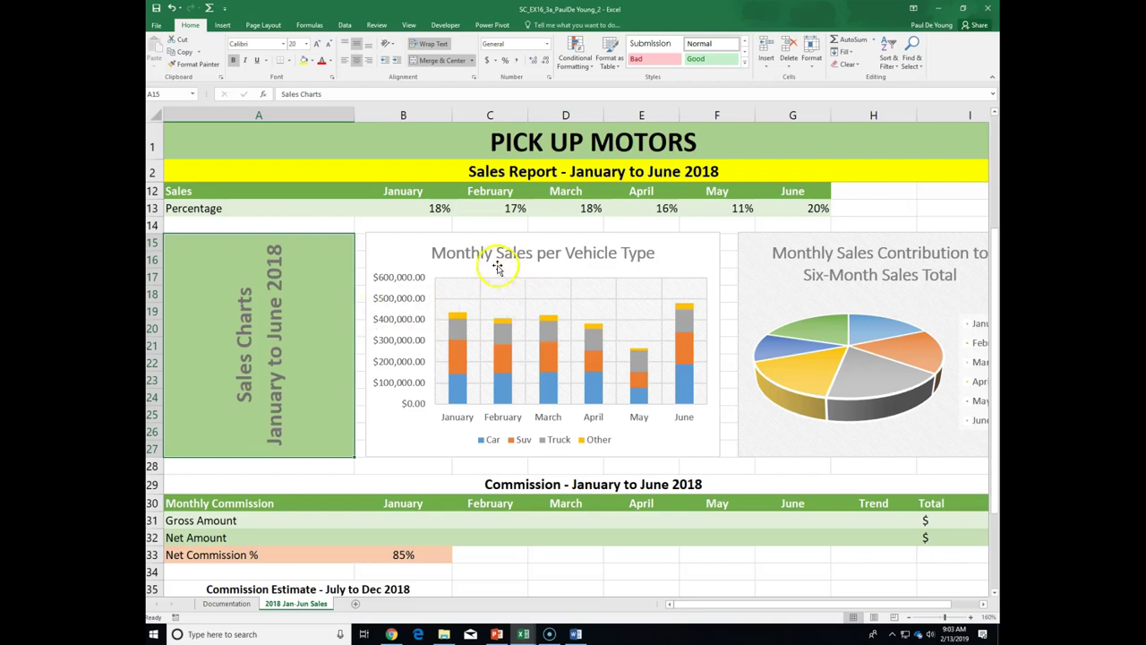
{"action": "left_click", "coordinate": [460, 318]}
{"action": "left_click", "coordinate": [464, 380]}
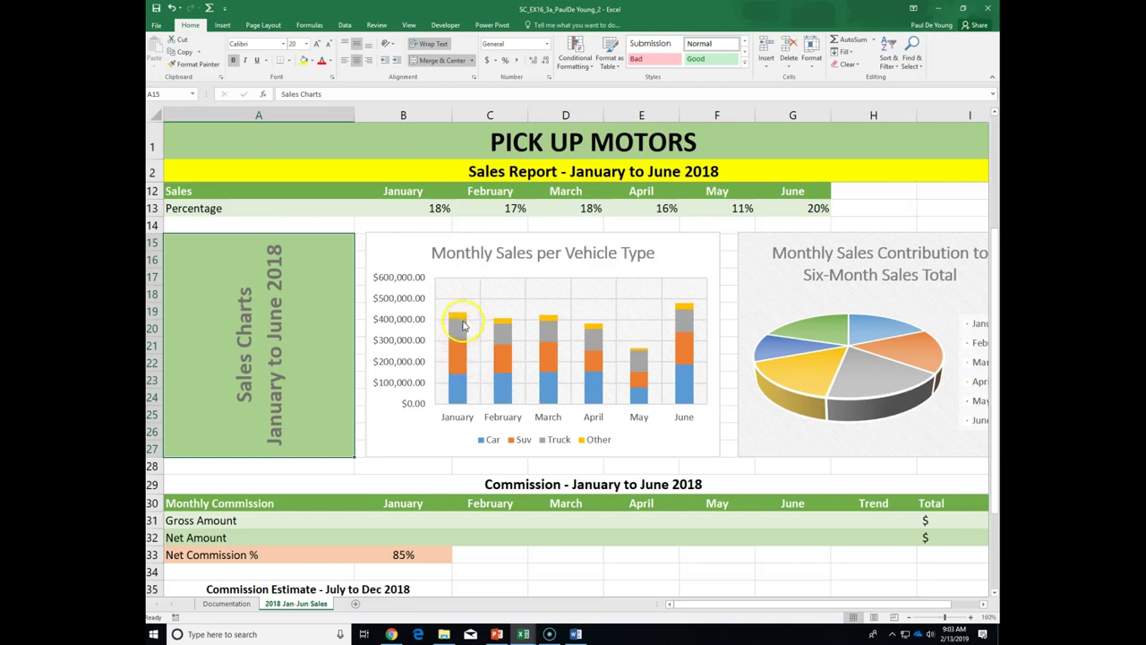
{"action": "mouse_move", "coordinate": [460, 318]}
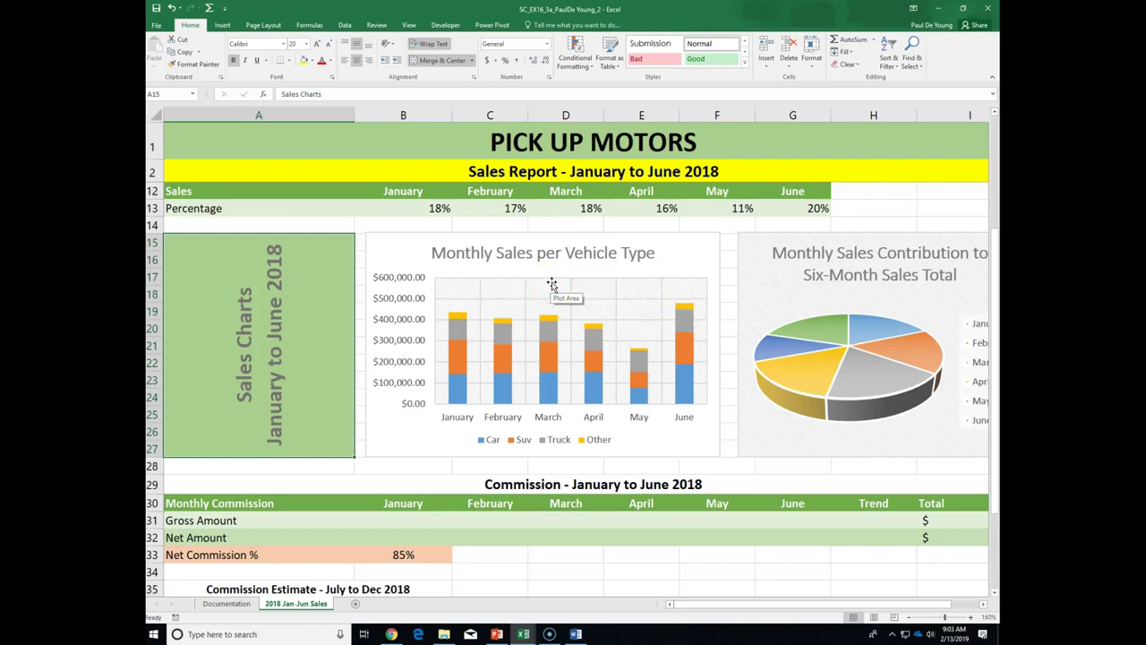
{"action": "left_click", "coordinate": [467, 336]}
{"action": "left_click", "coordinate": [473, 439]}
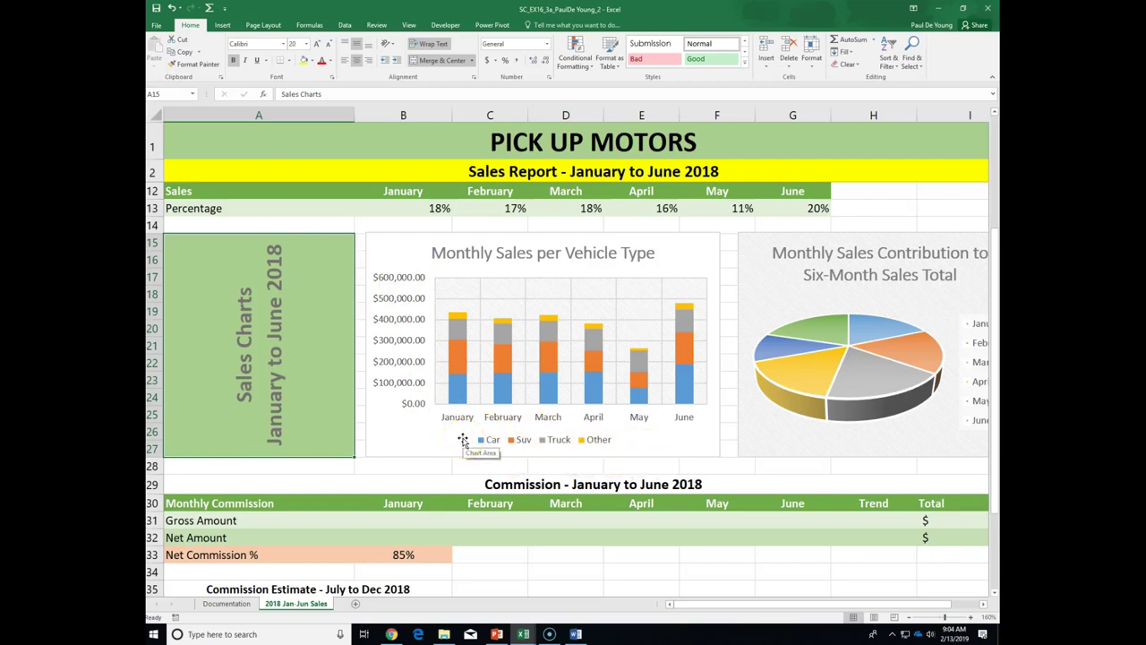
{"action": "left_click", "coordinate": [479, 442]}
{"action": "left_click", "coordinate": [525, 443]}
{"action": "left_click", "coordinate": [566, 440]}
{"action": "left_click", "coordinate": [602, 442]}
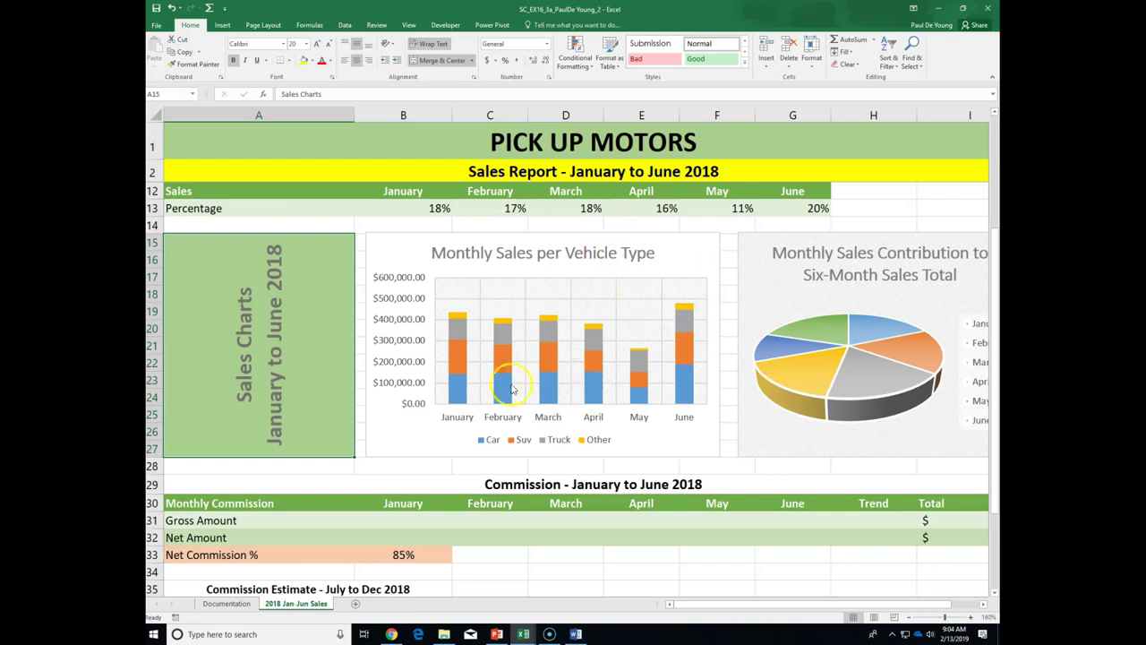
{"action": "left_click", "coordinate": [697, 608]}
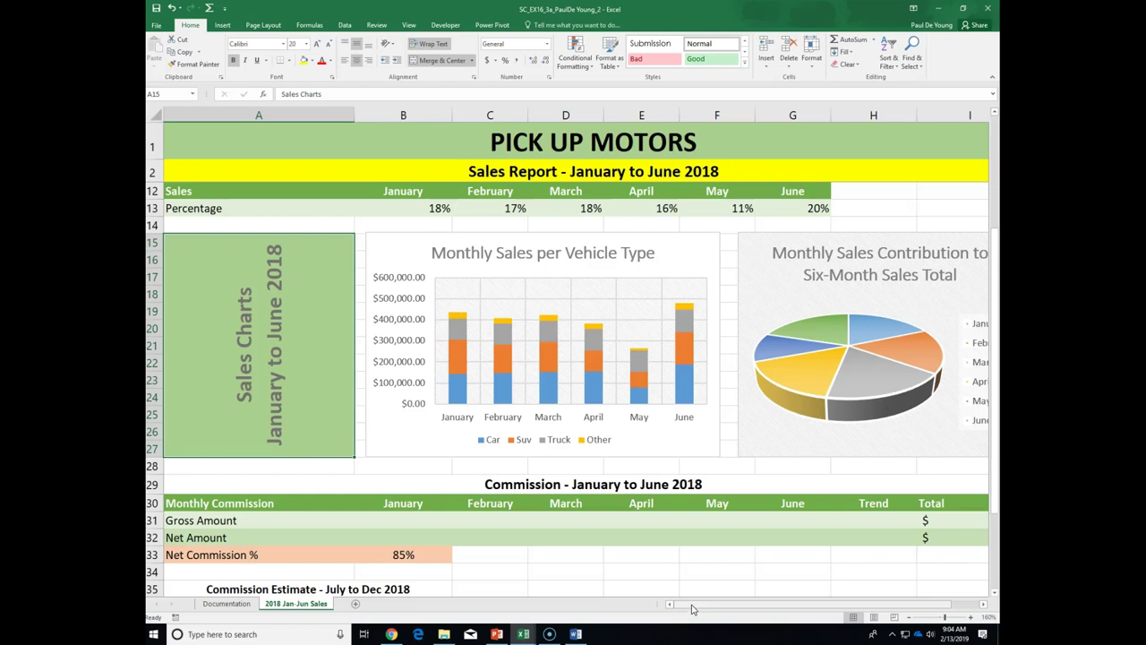
Add axis titles to both axes of the Monthly Sales per Vehicle Type chart
{"action": "left_click", "coordinate": [699, 248]}
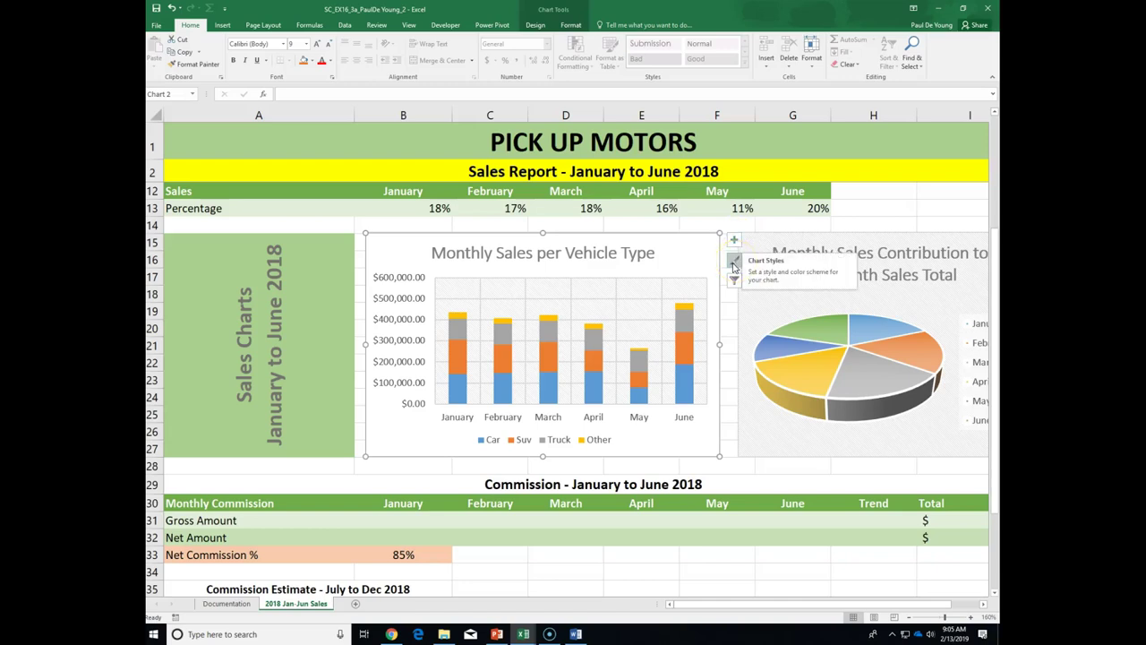
{"action": "left_click", "coordinate": [733, 282]}
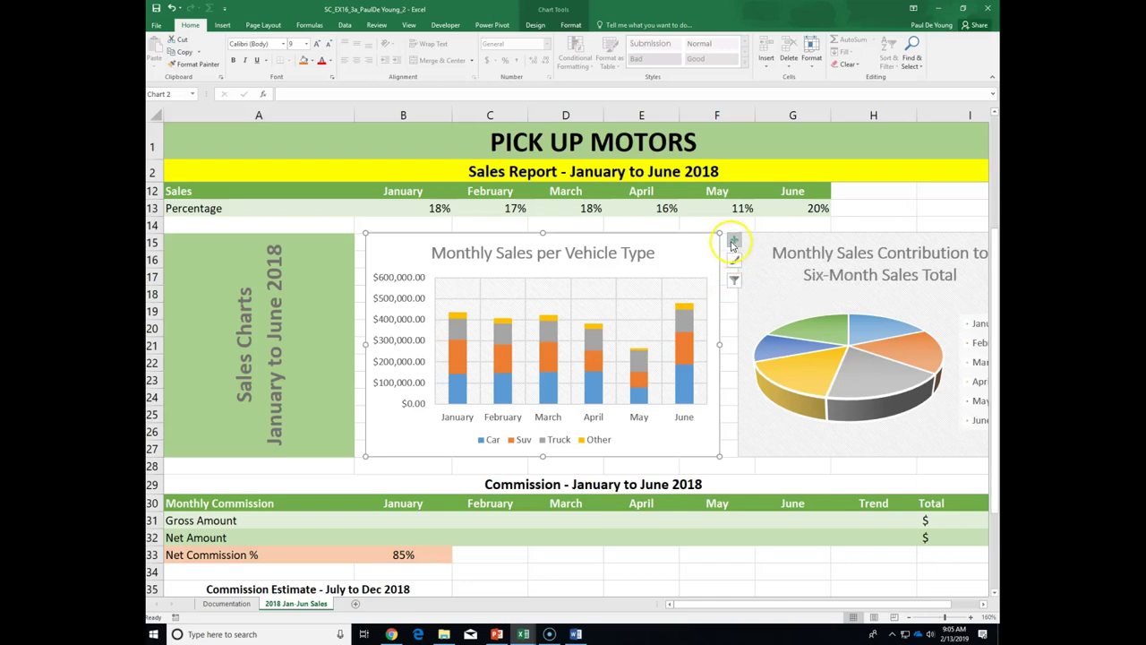
{"action": "left_click", "coordinate": [734, 241]}
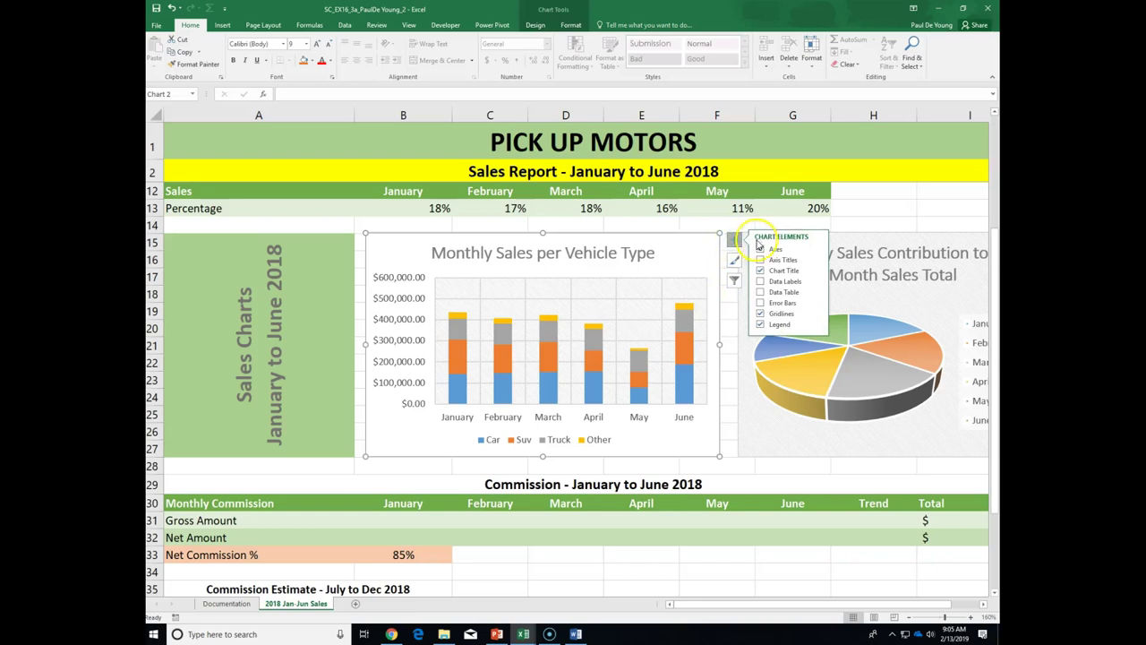
{"action": "left_click", "coordinate": [778, 249]}
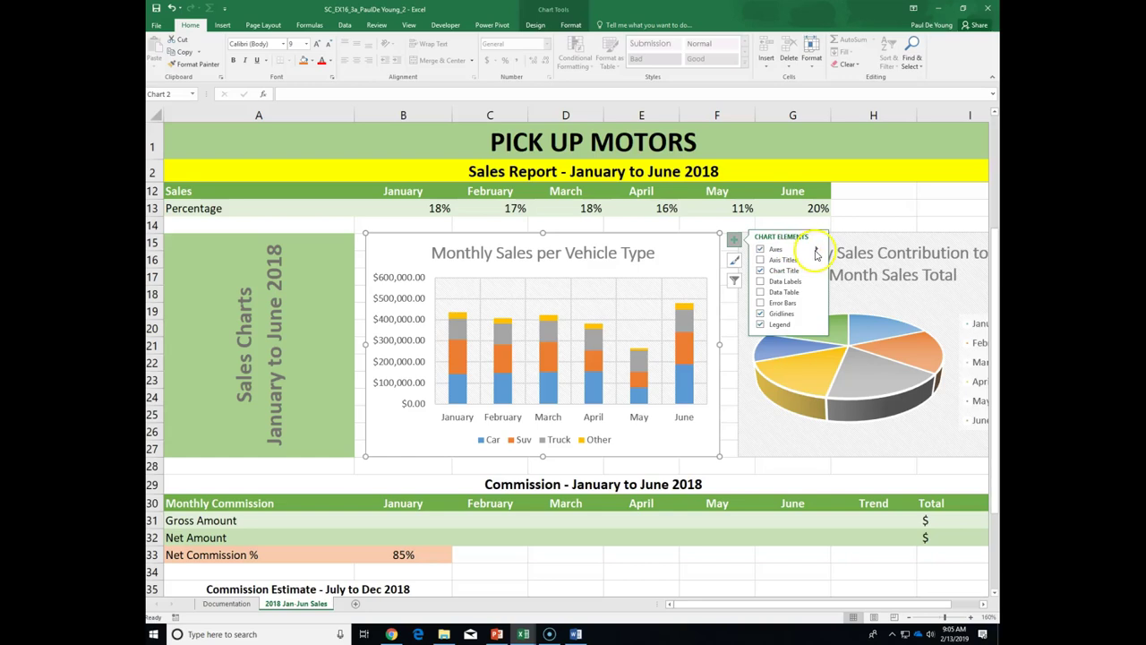
{"action": "left_click", "coordinate": [786, 260]}
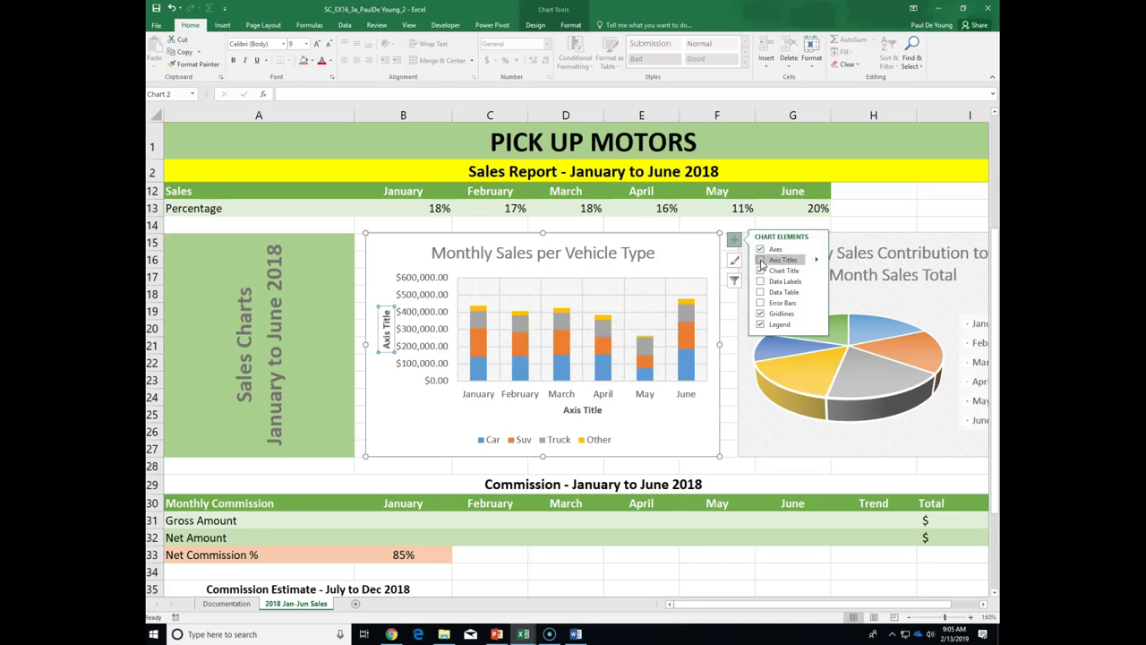
{"action": "left_click", "coordinate": [760, 260]}
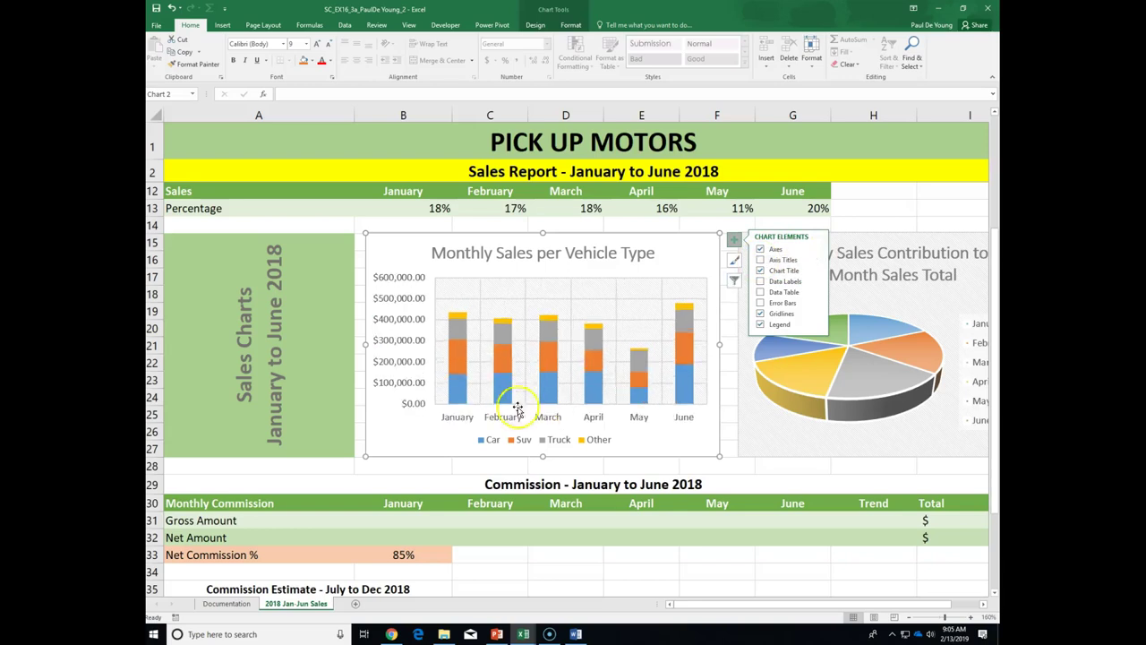
{"action": "left_click", "coordinate": [760, 261]}
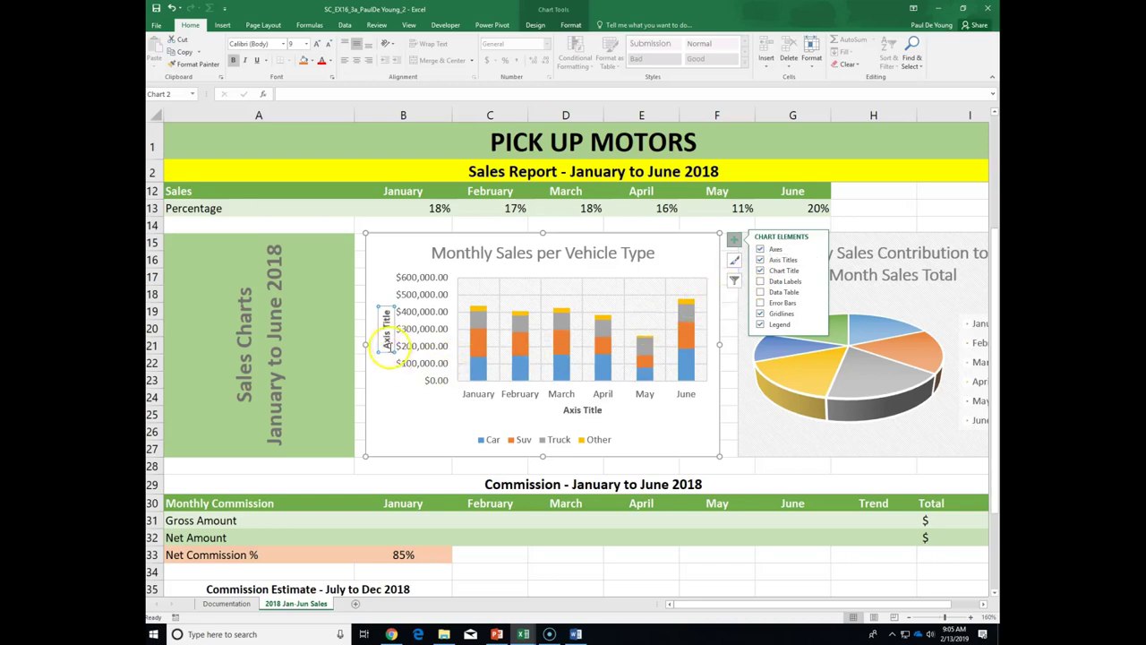
{"action": "left_click", "coordinate": [592, 401]}
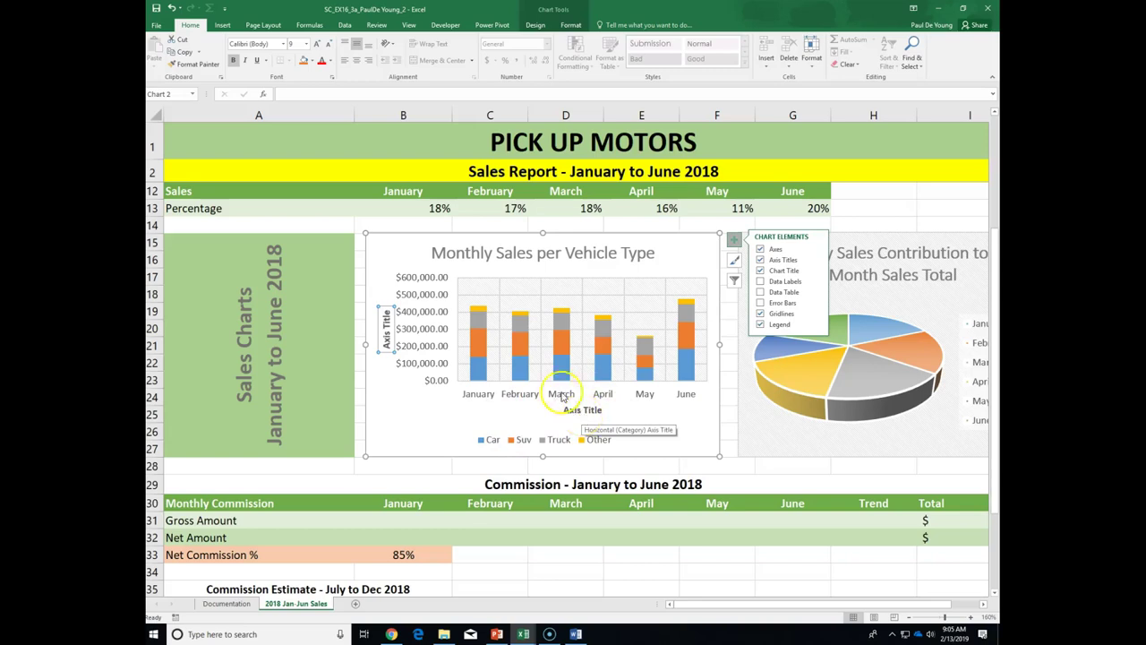
Change the vertical axis title of the Monthly Sales per Vehicle Type chart to Sales Amount
{"action": "left_click", "coordinate": [385, 341]}
{"action": "double_click", "coordinate": [385, 343]}
{"action": "left_click_drag", "start_coordinate": [385, 349], "coordinate": [387, 313]}
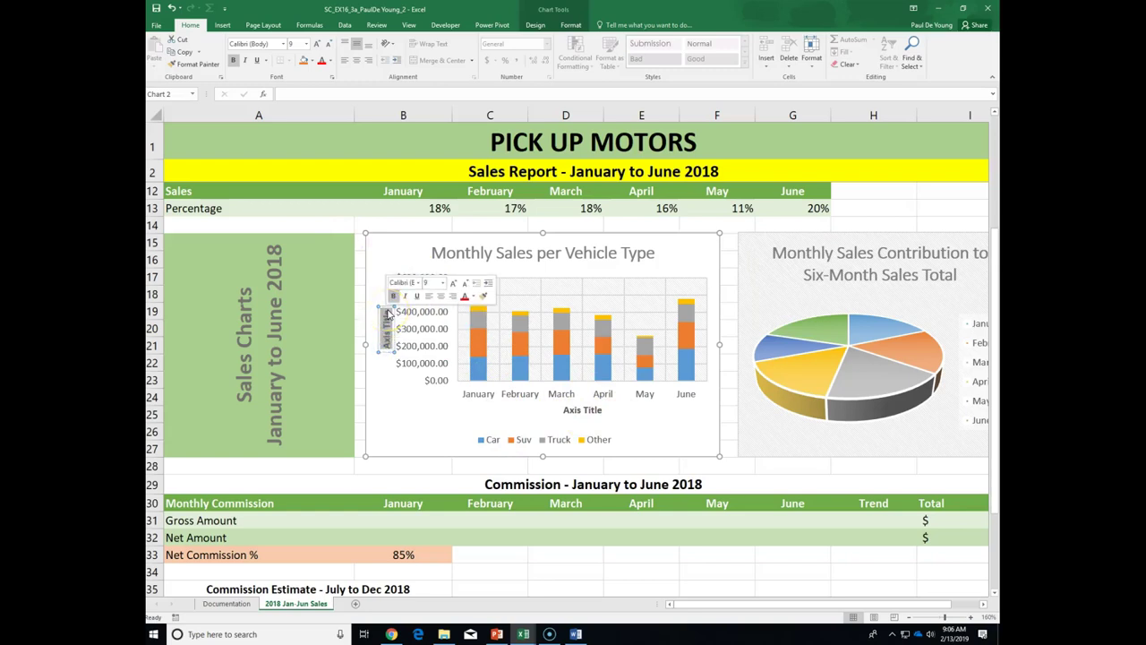
{"action": "type", "text": "Sales"}
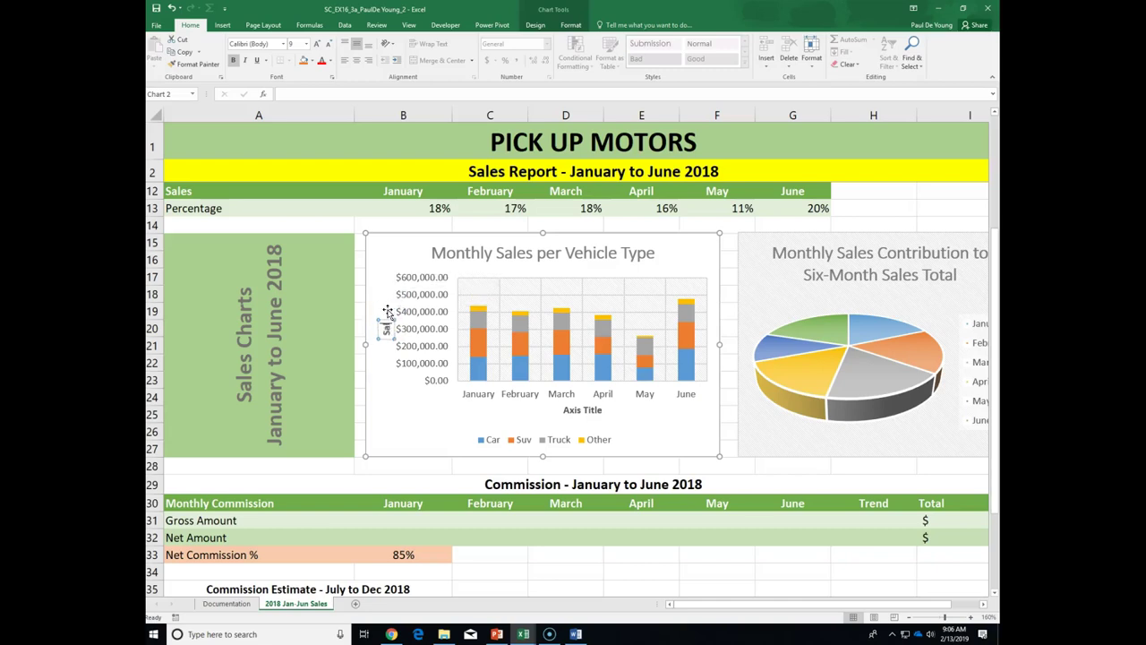
{"action": "type", "text": " Amount"}
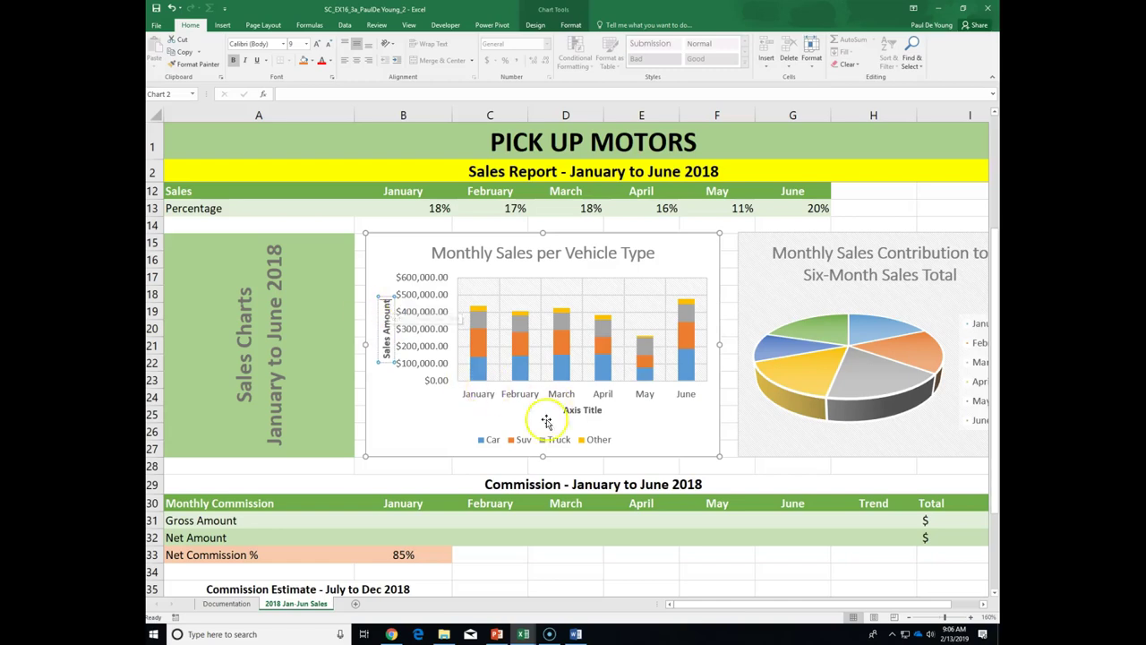
Change the horizontal axis title of the Monthly Sales per Vehicle Type chart to Month
{"action": "left_click", "coordinate": [578, 412]}
{"action": "left_click_drag", "start_coordinate": [562, 410], "coordinate": [617, 410]}
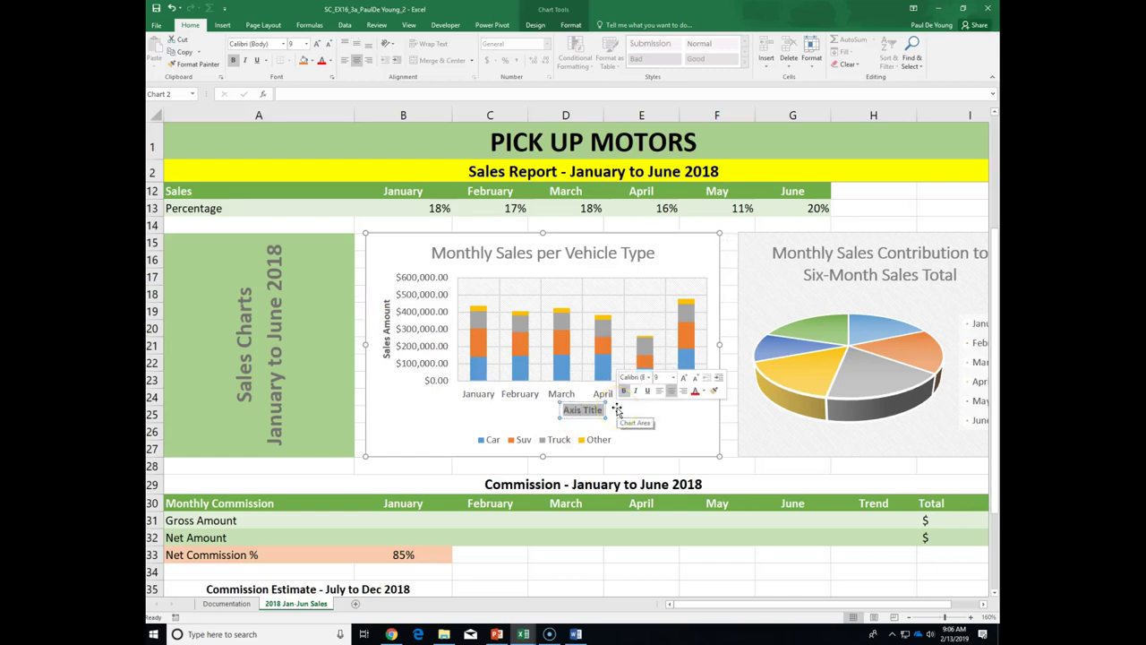
{"action": "type", "text": "Mon"}
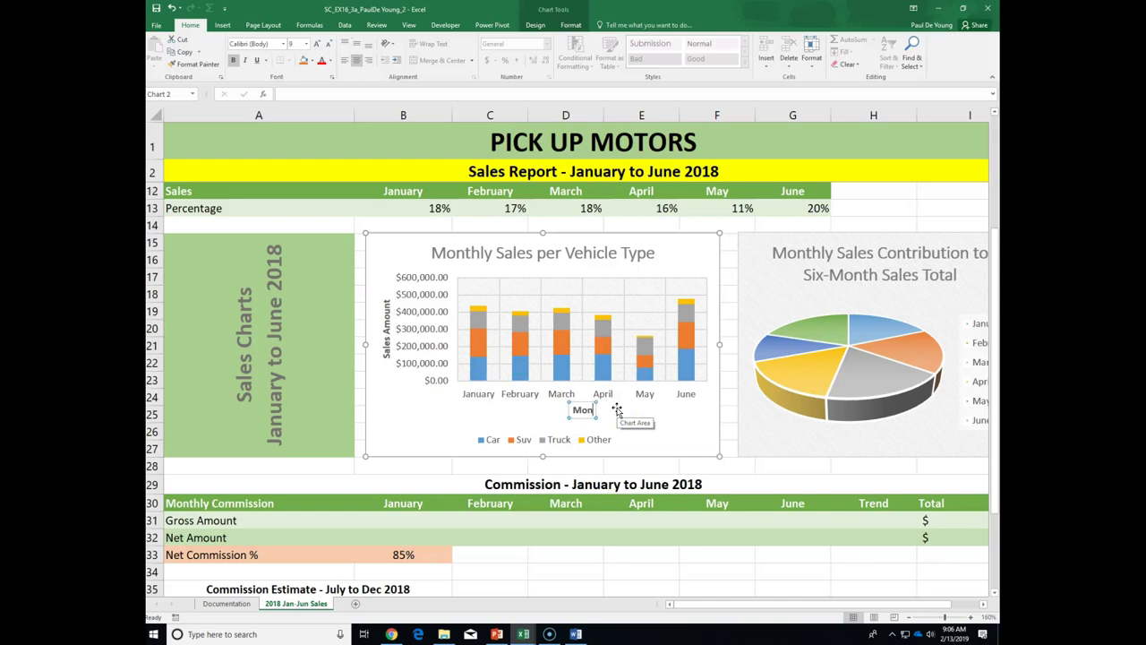
{"action": "type", "text": "th"}
{"action": "left_click", "coordinate": [702, 429]}
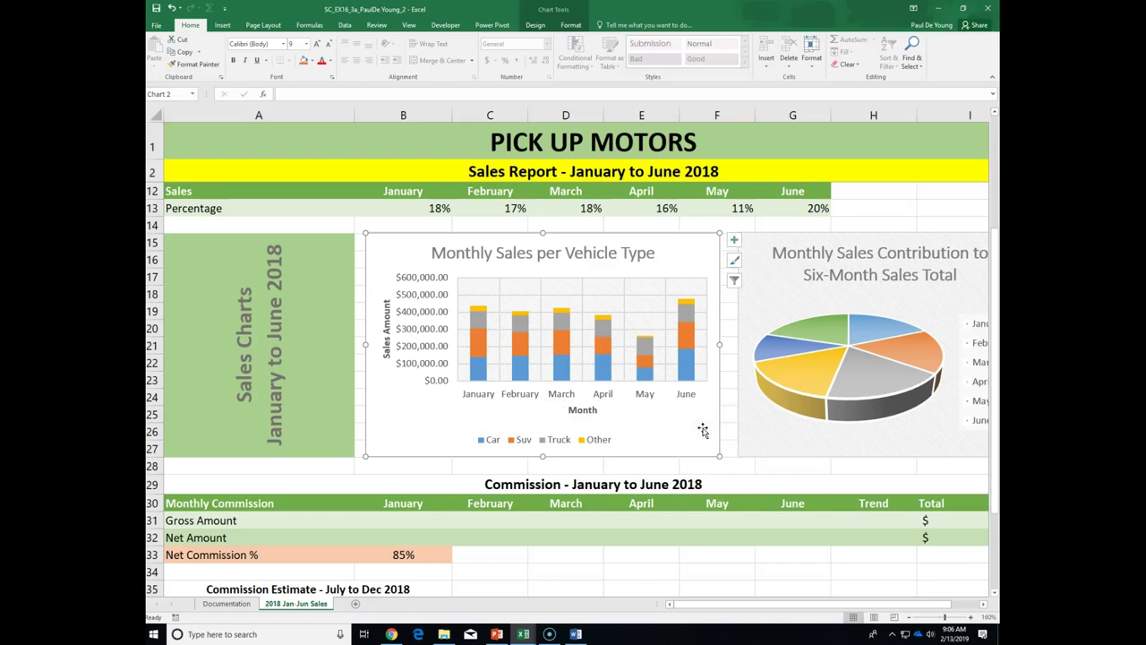
{"action": "left_click", "coordinate": [490, 319]}
{"action": "left_click", "coordinate": [582, 414]}
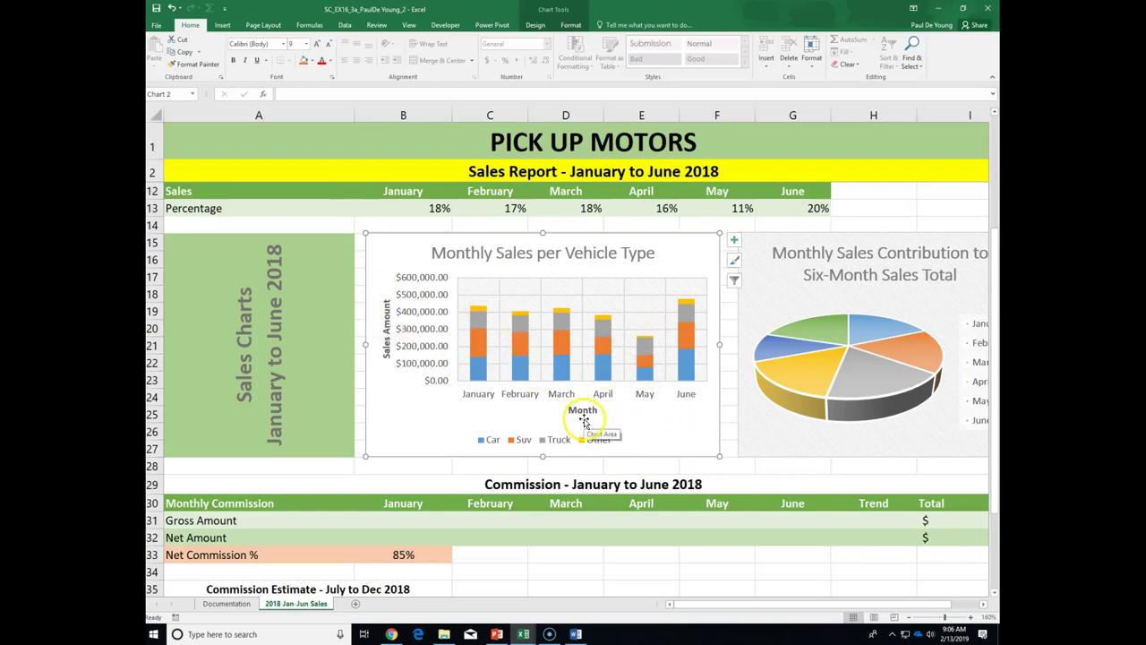
{"action": "left_click", "coordinate": [467, 256]}
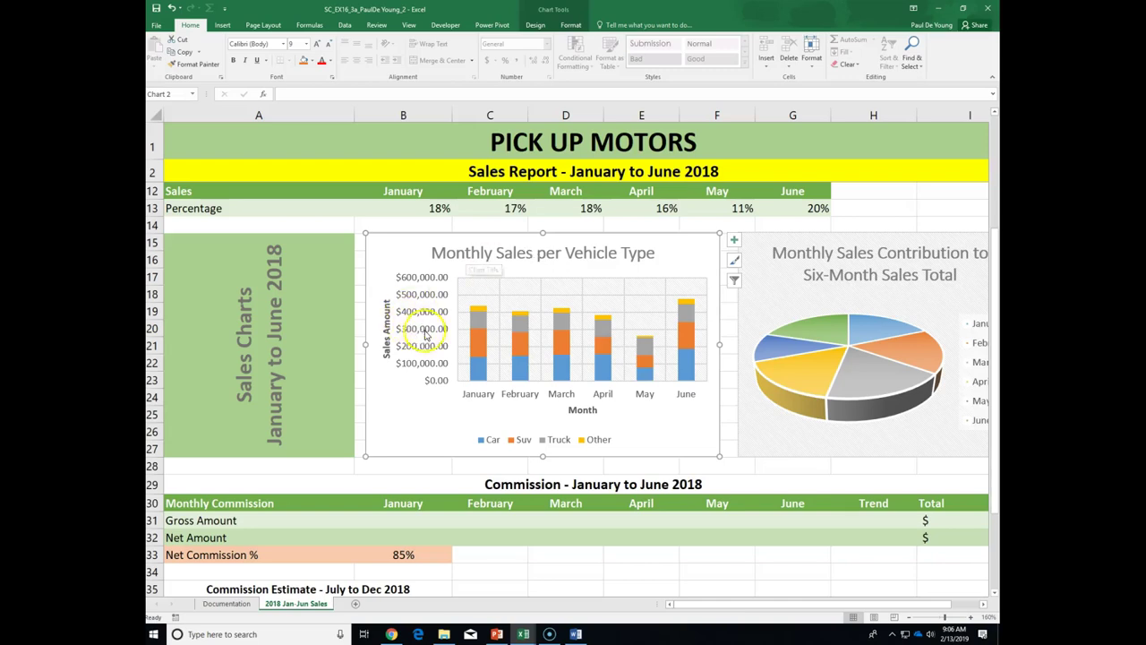
Set the number category of the column chart's vertical axis to Accounting in the axis formatting options
{"action": "left_click", "coordinate": [424, 282]}
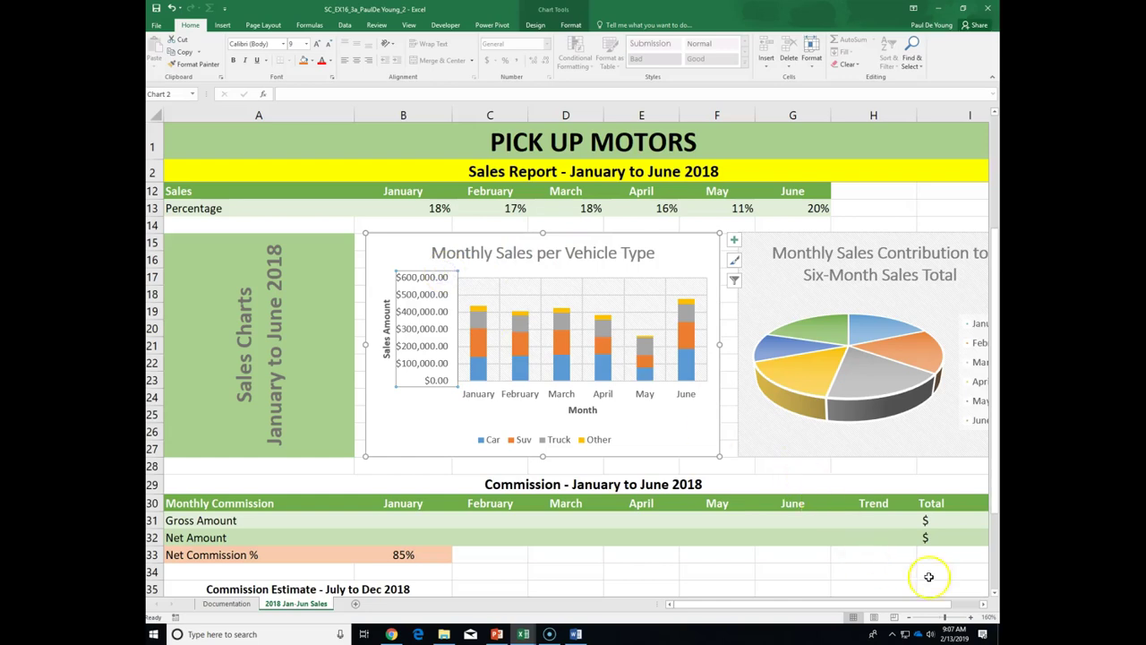
{"action": "left_click", "coordinate": [907, 618]}
{"action": "left_click", "coordinate": [907, 618]}
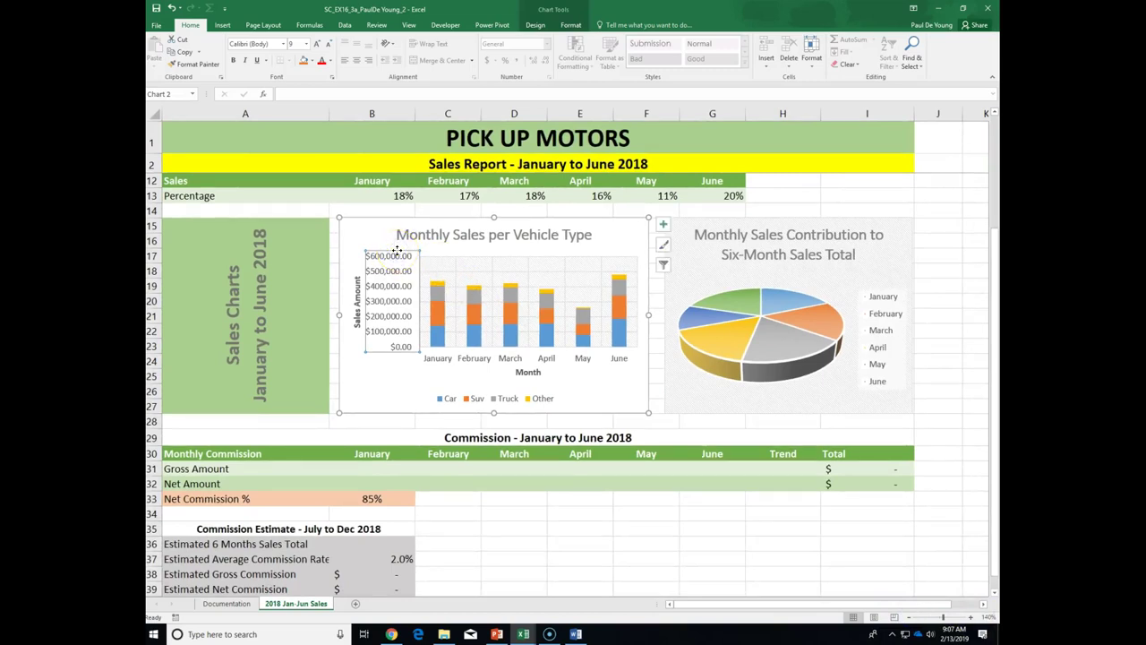
{"action": "left_click", "coordinate": [630, 269]}
{"action": "double_click", "coordinate": [397, 251]}
{"action": "left_click", "coordinate": [922, 120]}
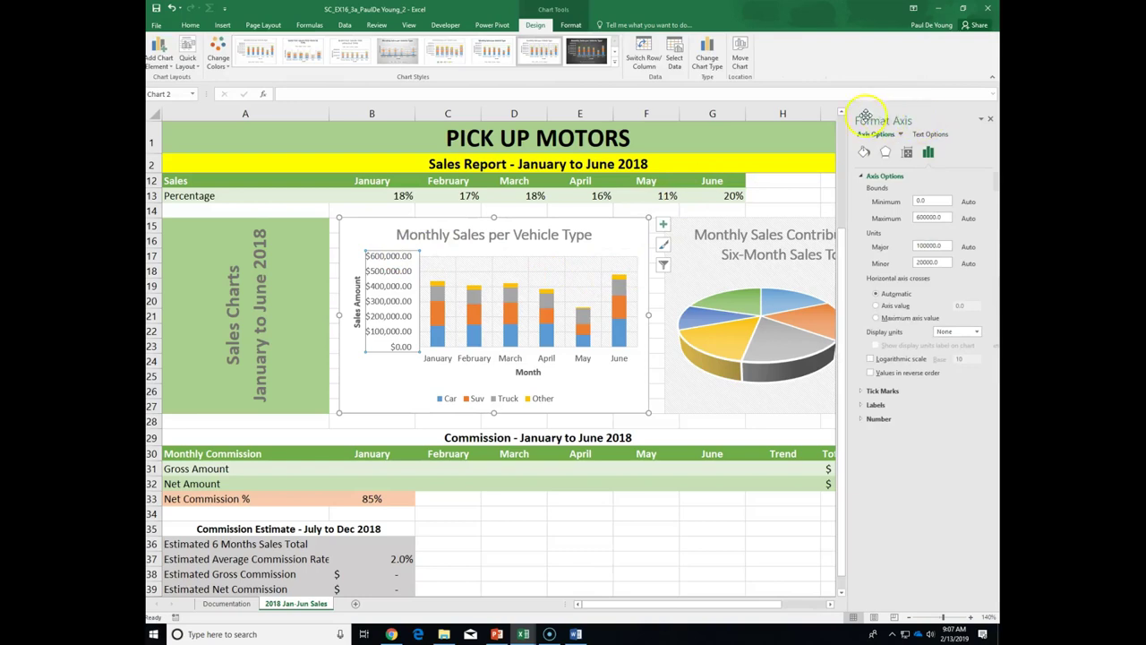
{"action": "left_click", "coordinate": [413, 295]}
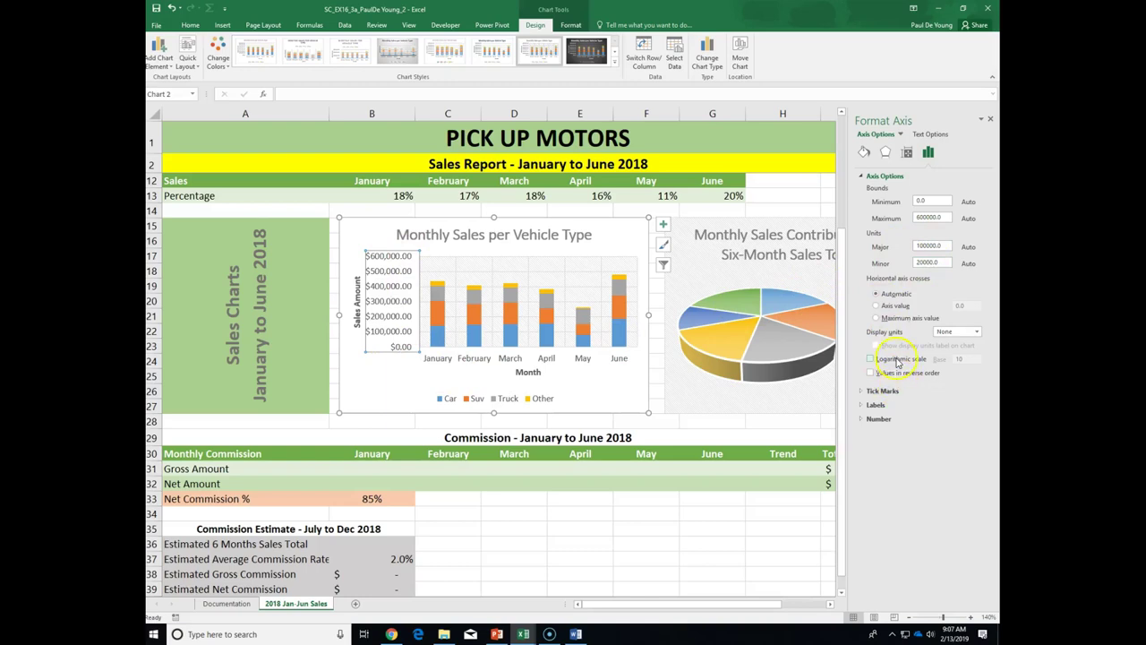
{"action": "left_click", "coordinate": [876, 419]}
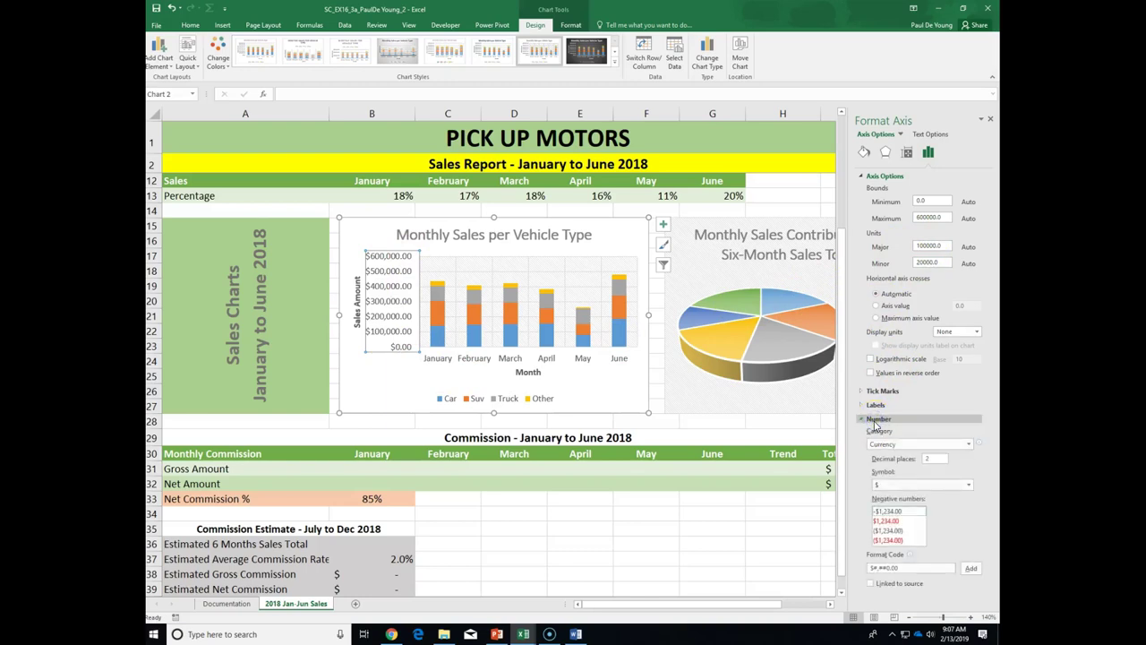
{"action": "left_click", "coordinate": [969, 444]}
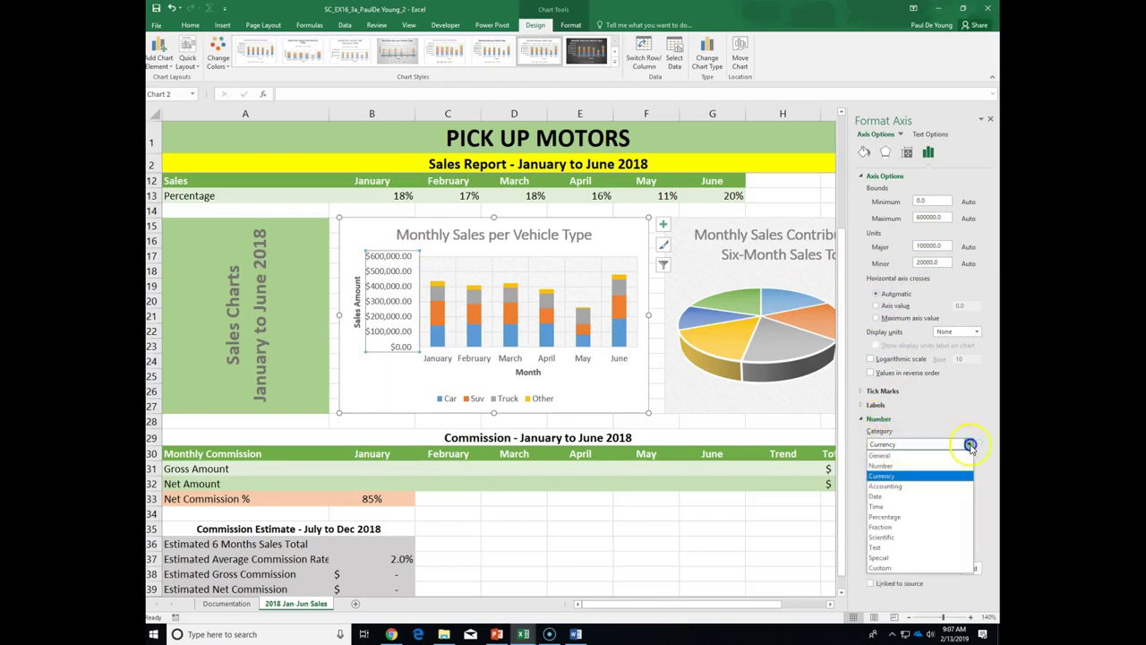
{"action": "left_click", "coordinate": [951, 488]}
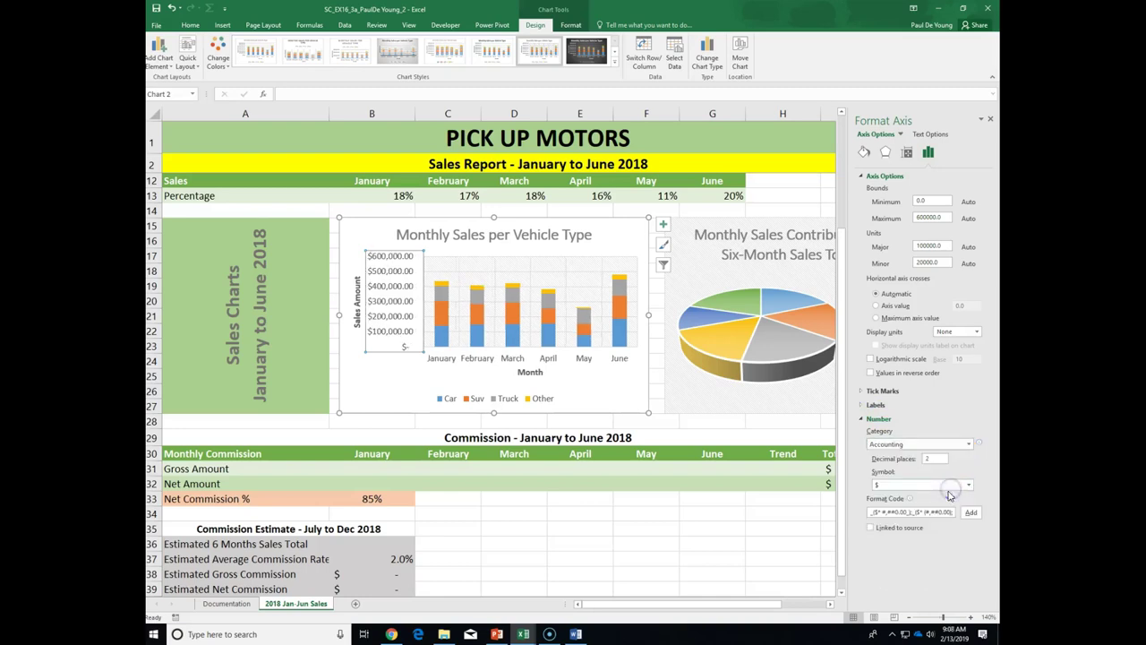
Set the vertical axis numbers to 0 decimal places and close the axis formatting options
{"action": "double_click", "coordinate": [931, 458]}
{"action": "type", "text": "0"}
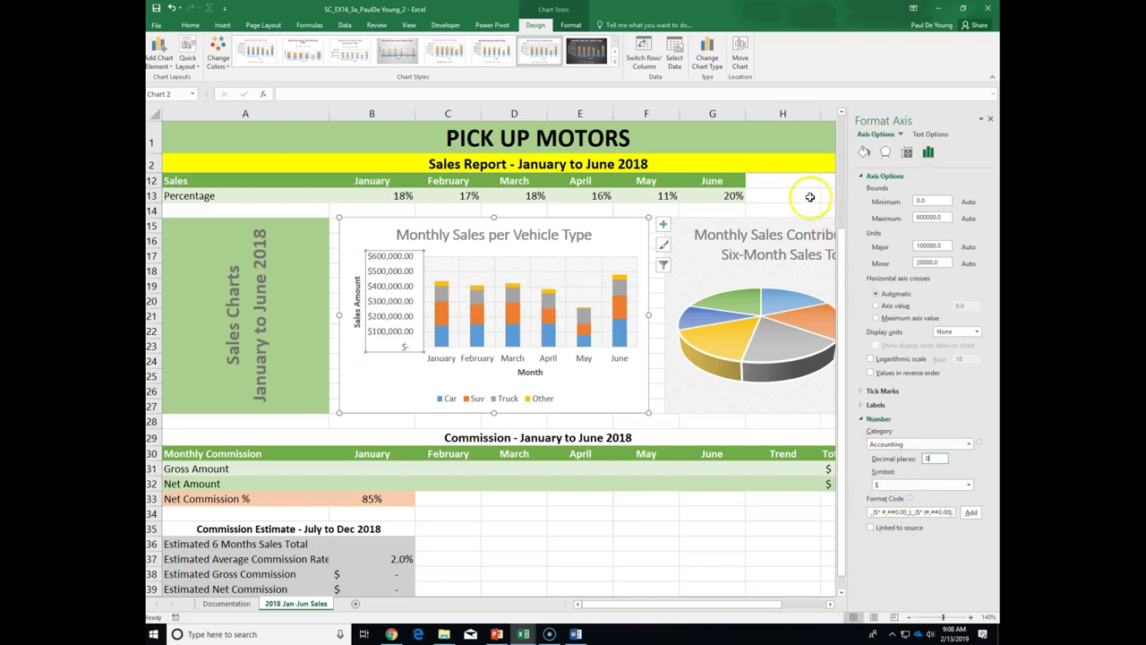
{"action": "left_click", "coordinate": [990, 119]}
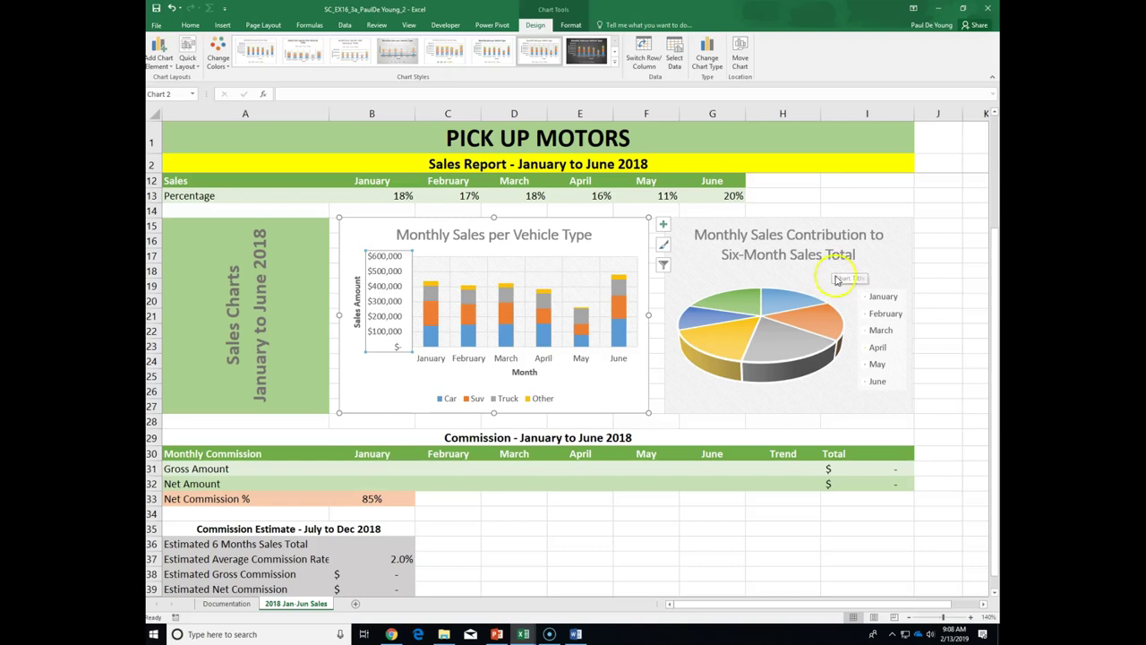
Apply chart Style 1 to the Monthly Sales Contribution to Six-Month Sales Total pie chart
{"action": "left_click", "coordinate": [833, 274]}
{"action": "left_click", "coordinate": [902, 229]}
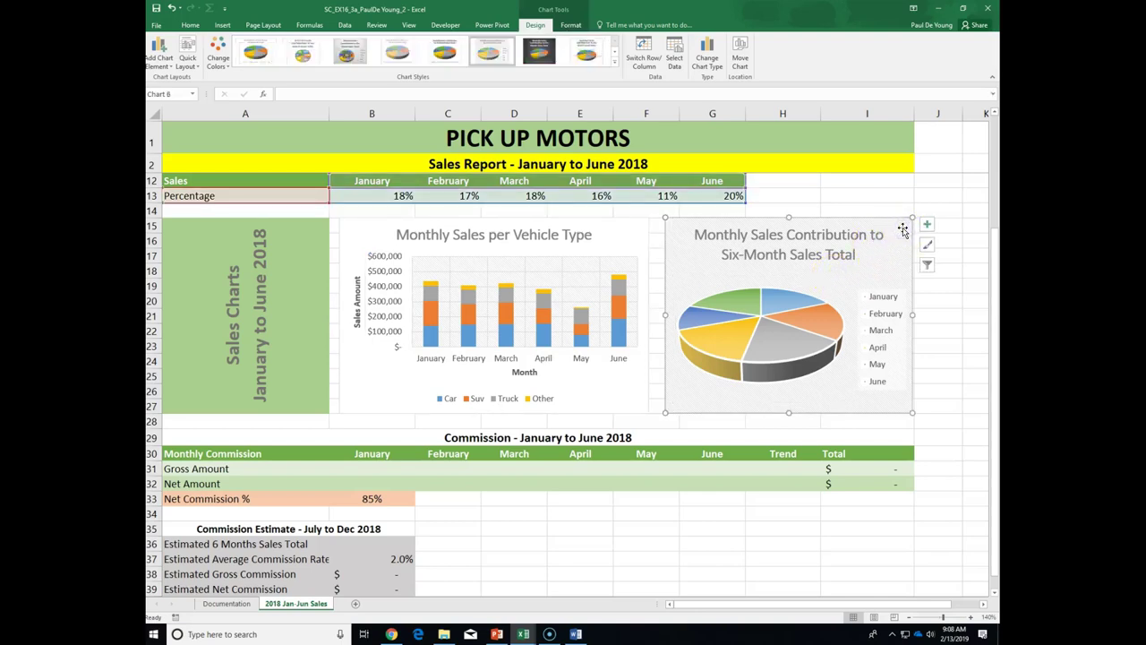
{"action": "left_click", "coordinate": [680, 234]}
{"action": "left_click", "coordinate": [553, 26]}
{"action": "left_click", "coordinate": [535, 26]}
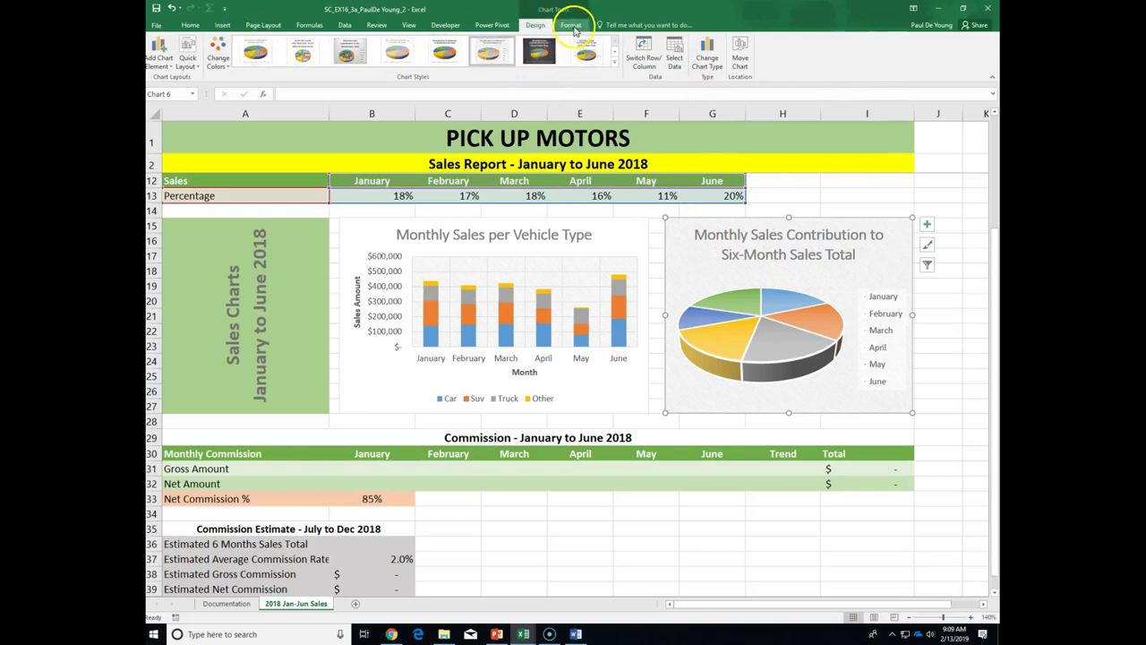
{"action": "left_click", "coordinate": [571, 26]}
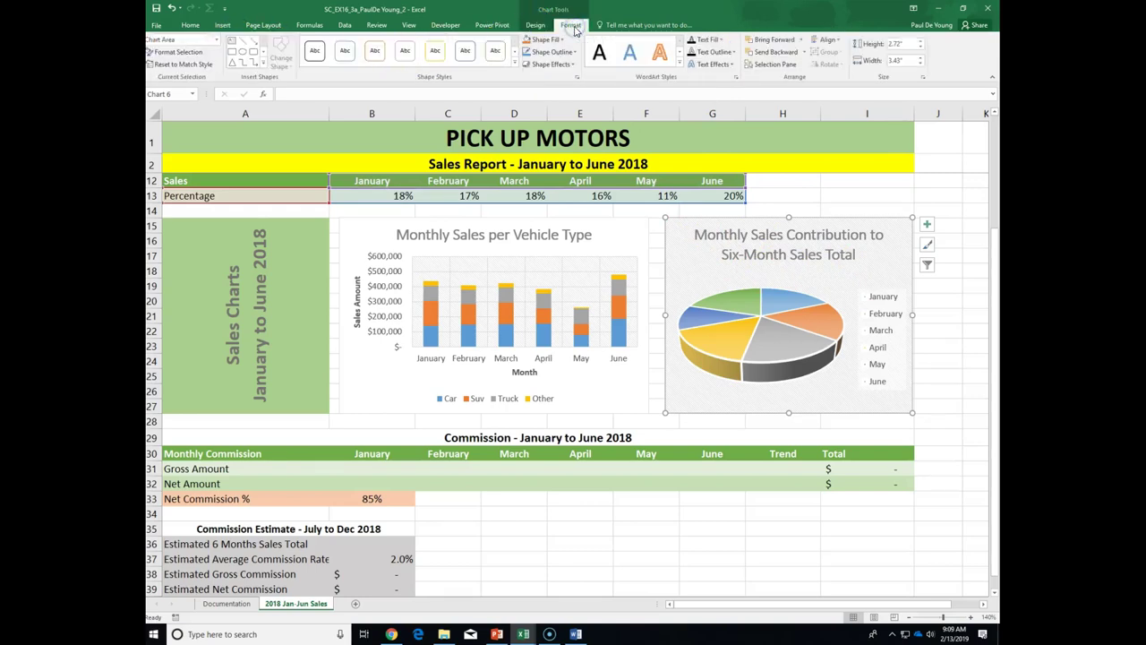
{"action": "left_click", "coordinate": [534, 26]}
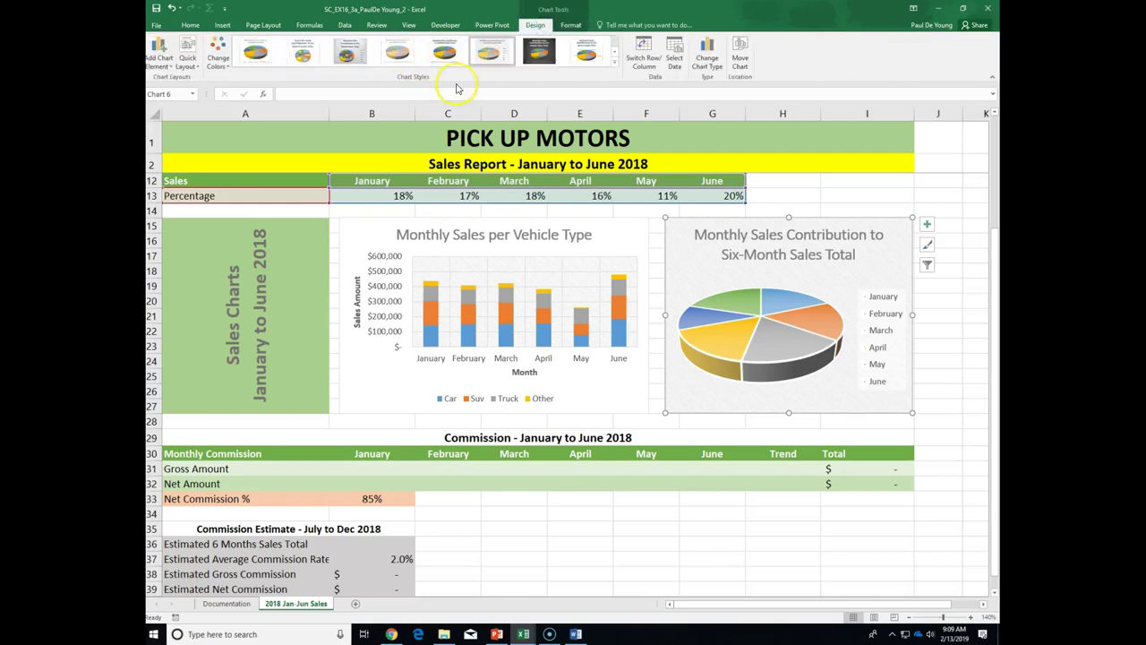
{"action": "left_click", "coordinate": [254, 55]}
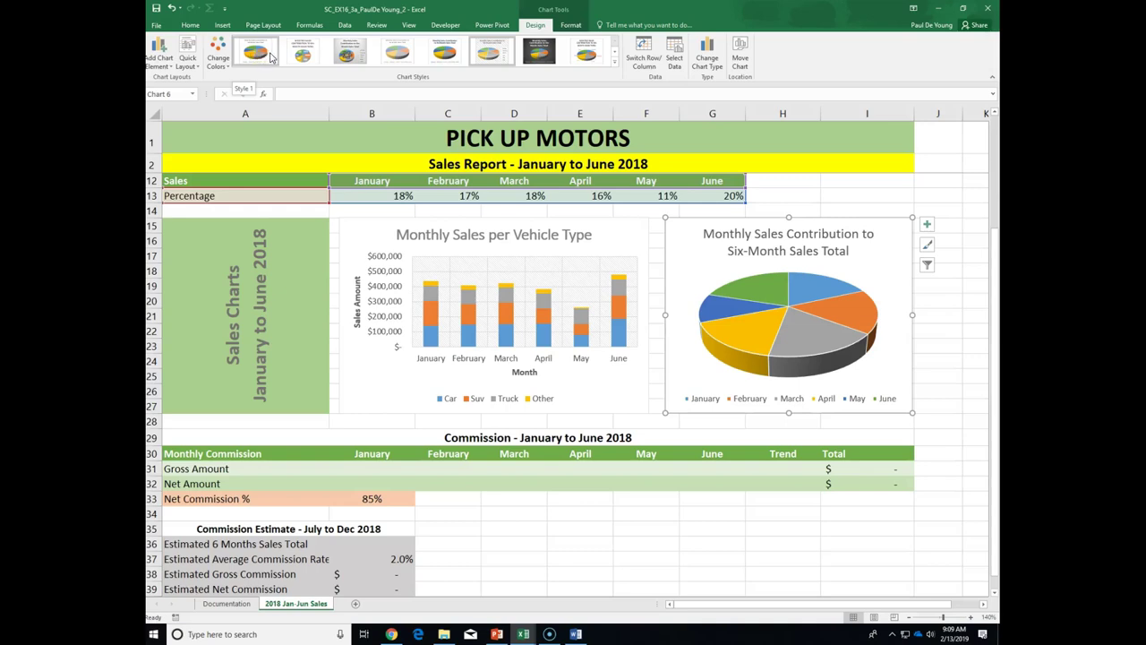
{"action": "left_click", "coordinate": [614, 67]}
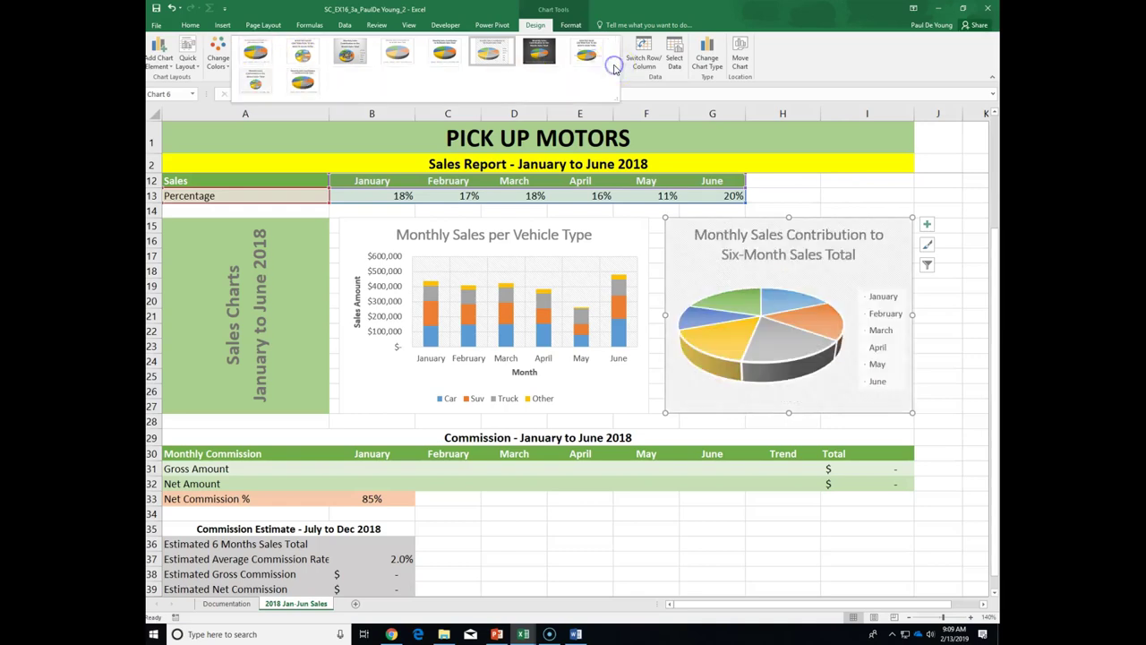
{"action": "left_click", "coordinate": [258, 55]}
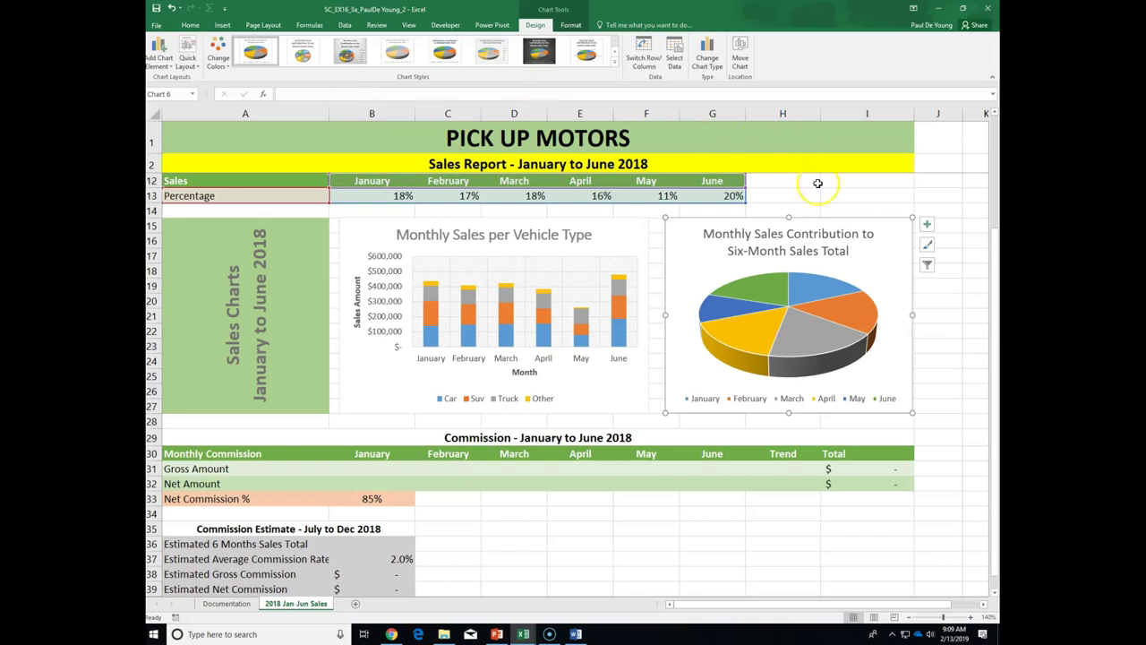
Add data labels to the Monthly Sales Contribution pie chart and position them at Outside End
{"action": "mouse_move", "coordinate": [817, 289]}
{"action": "left_click", "coordinate": [926, 228]}
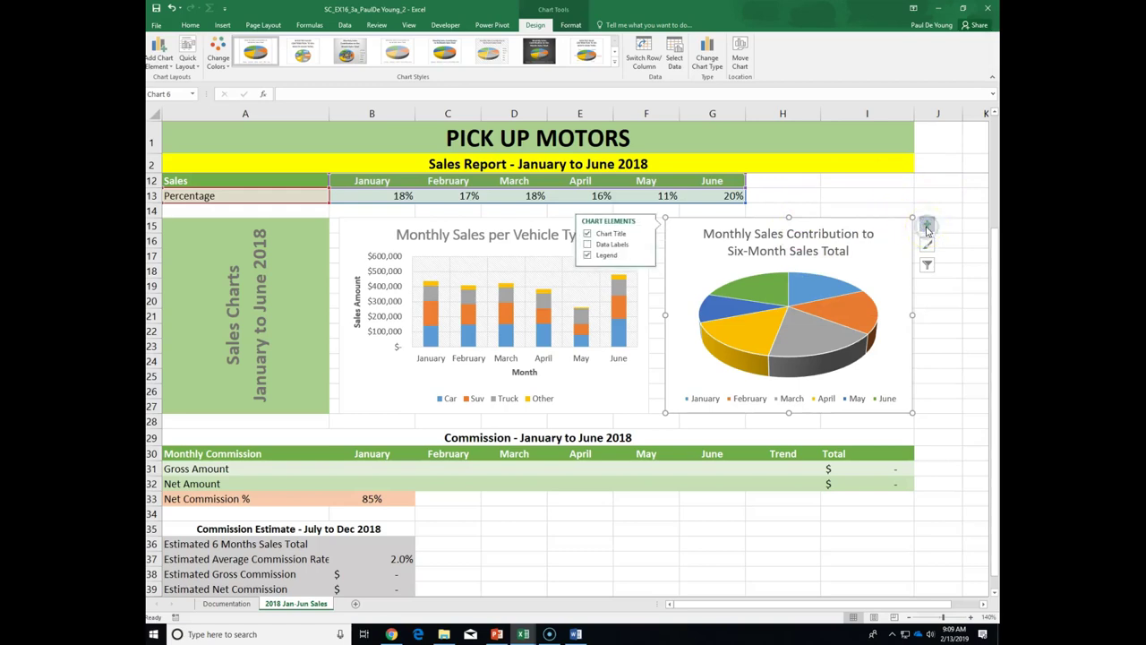
{"action": "left_click", "coordinate": [587, 244]}
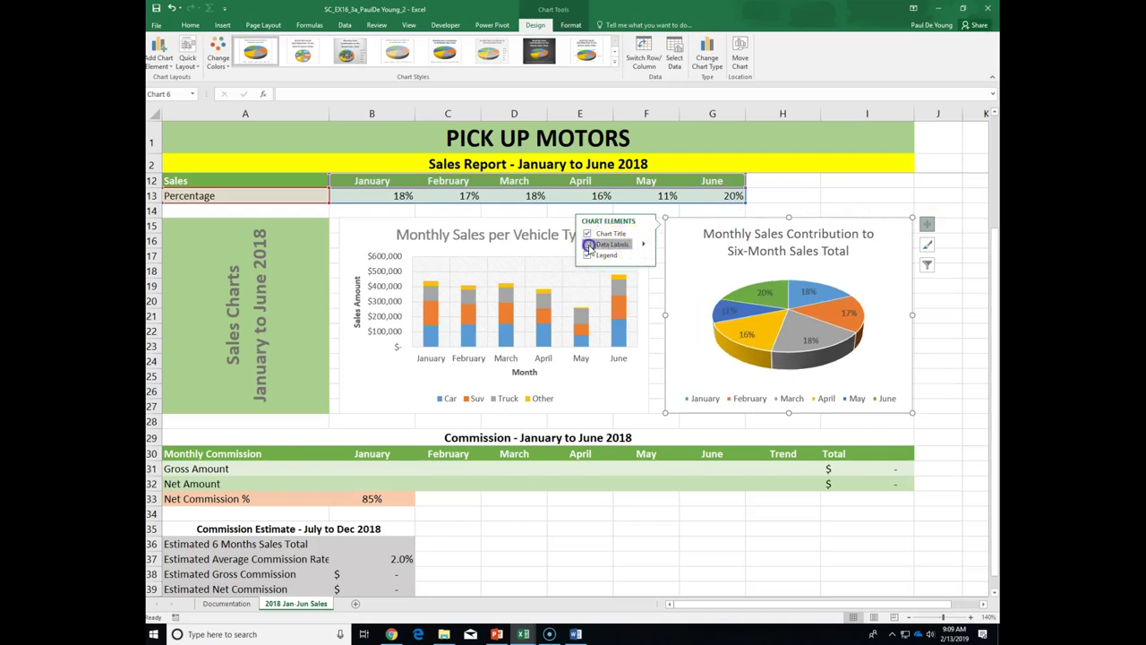
{"action": "left_click", "coordinate": [645, 247]}
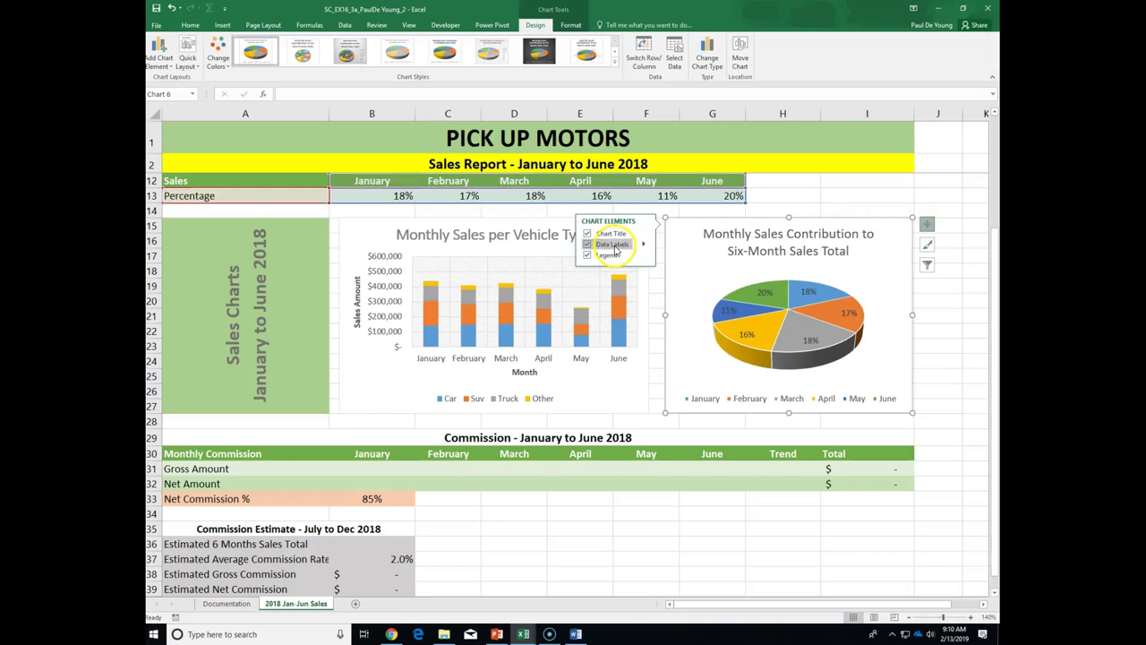
{"action": "left_click", "coordinate": [644, 247]}
{"action": "left_click", "coordinate": [642, 247]}
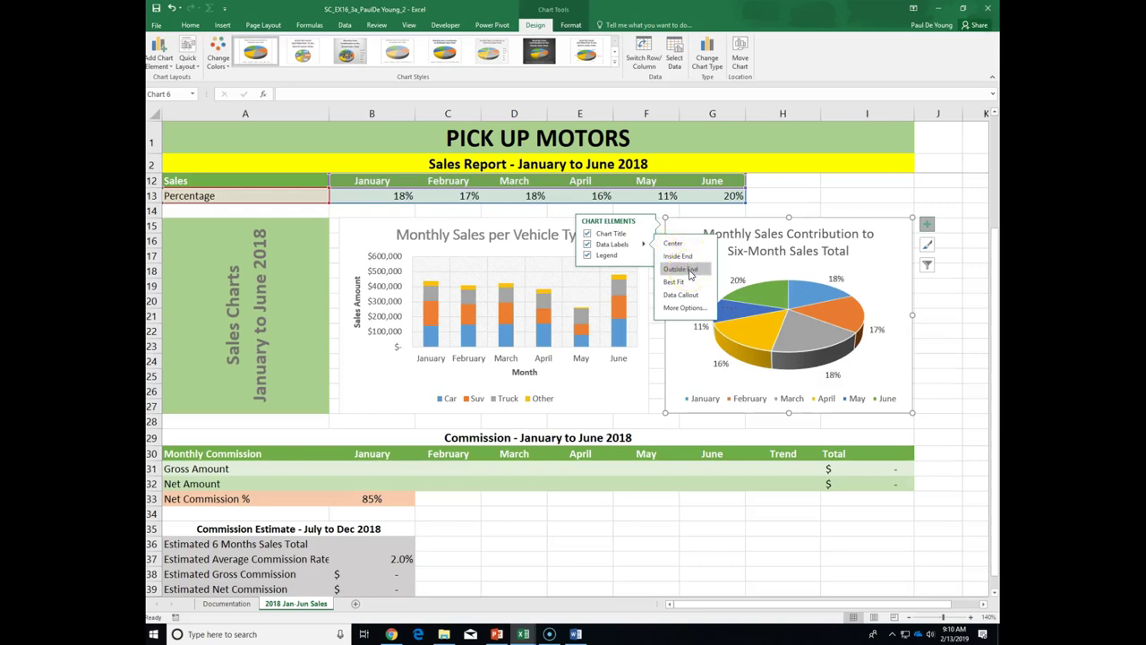
{"action": "left_click", "coordinate": [691, 295]}
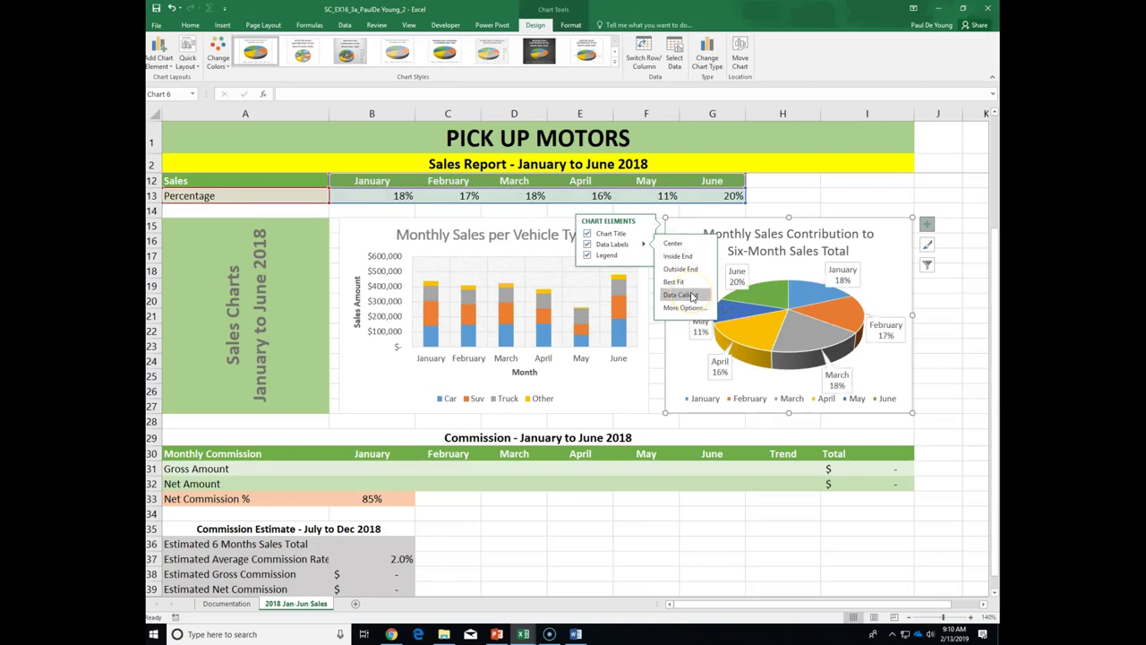
{"action": "left_click", "coordinate": [689, 270]}
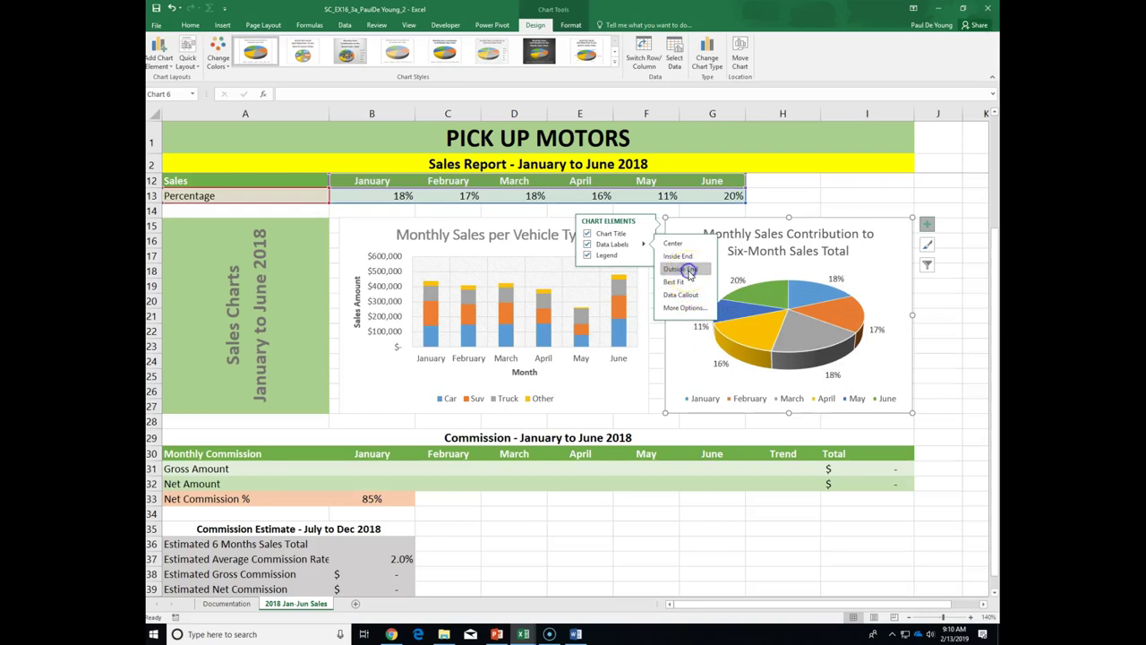
{"action": "left_click", "coordinate": [820, 191]}
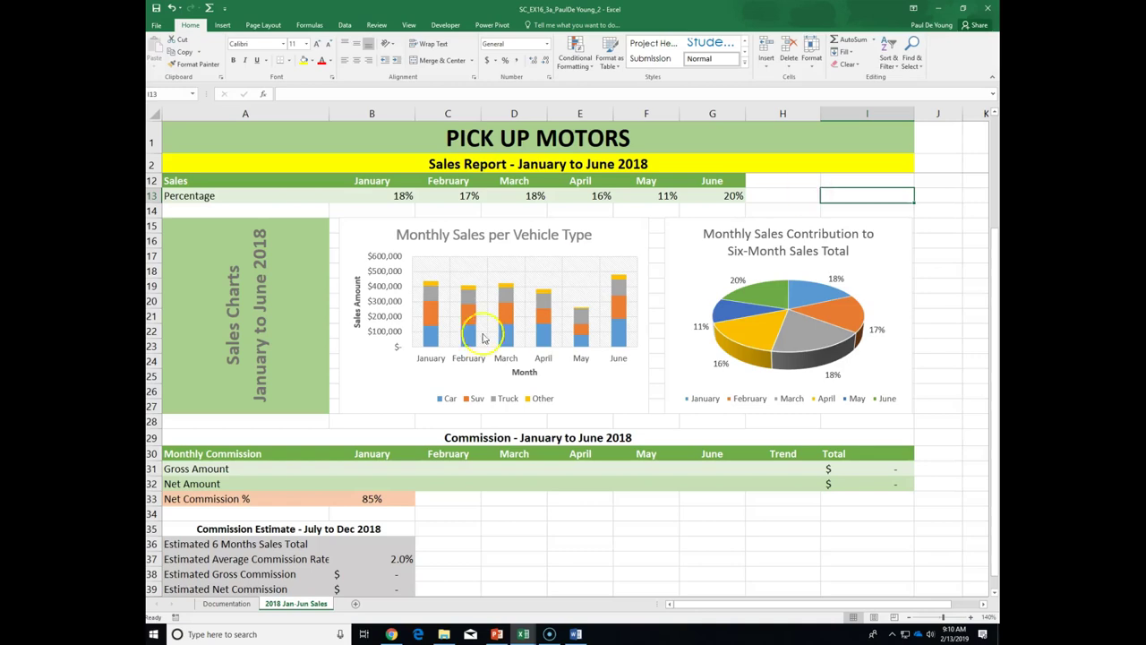
Review which chart elements are enabled for the Monthly Sales Contribution pie chart
{"action": "scroll", "coordinate": [414, 441], "scroll_direction": "down", "scroll_amount": 2}
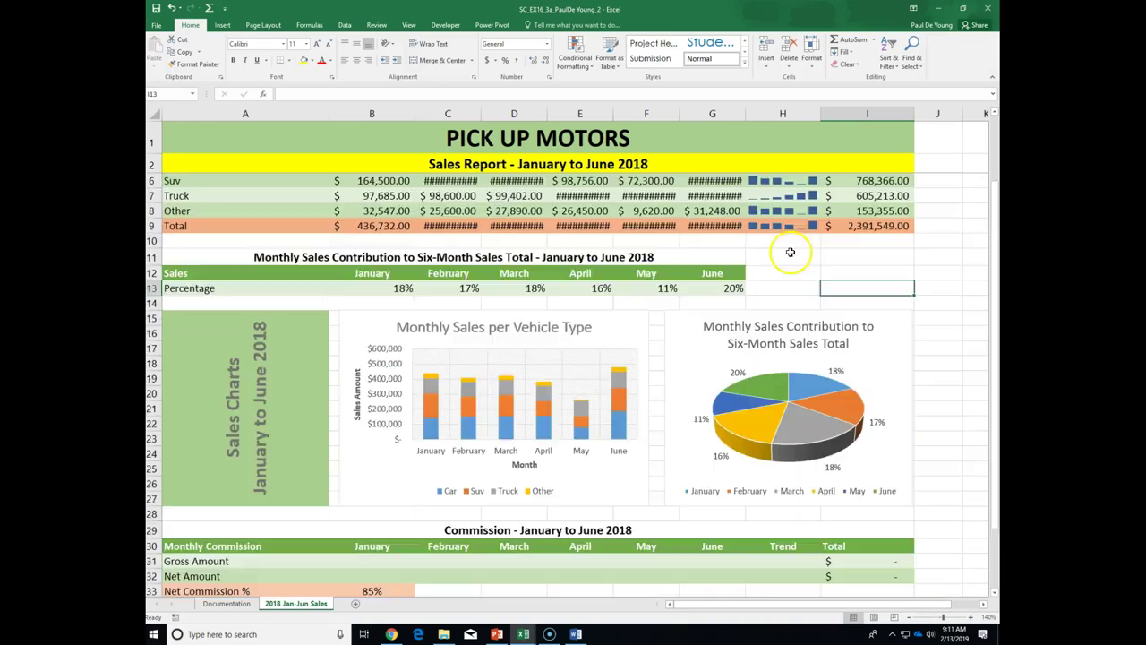
{"action": "scroll", "coordinate": [793, 251], "scroll_direction": "up", "scroll_amount": 4}
{"action": "left_click", "coordinate": [898, 323]}
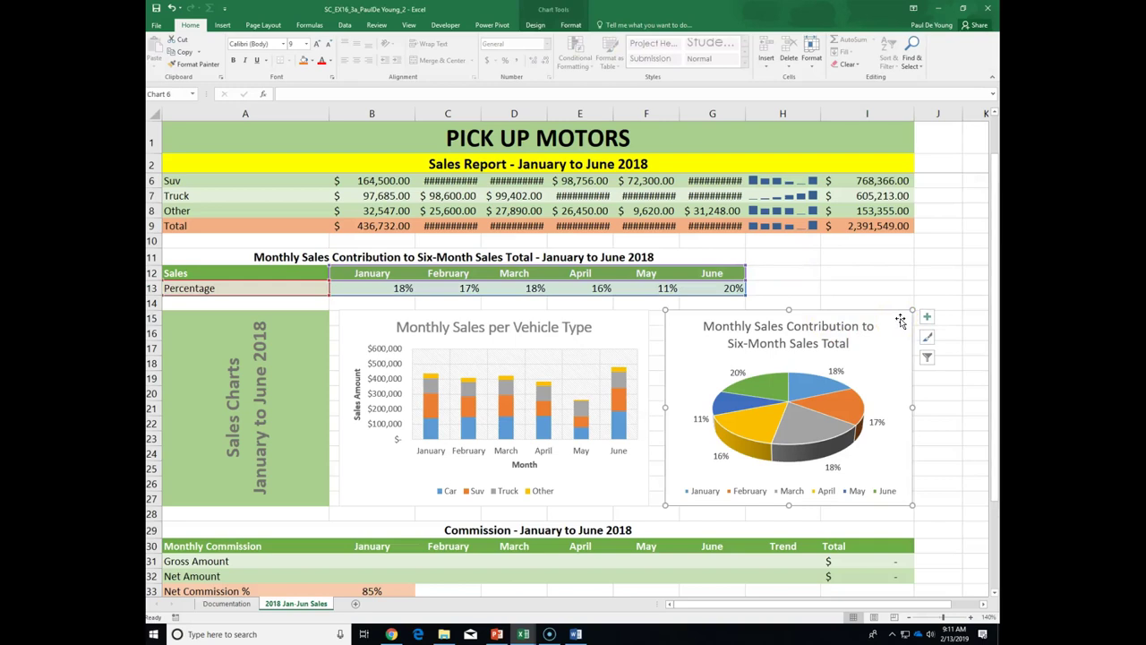
{"action": "left_click", "coordinate": [927, 318]}
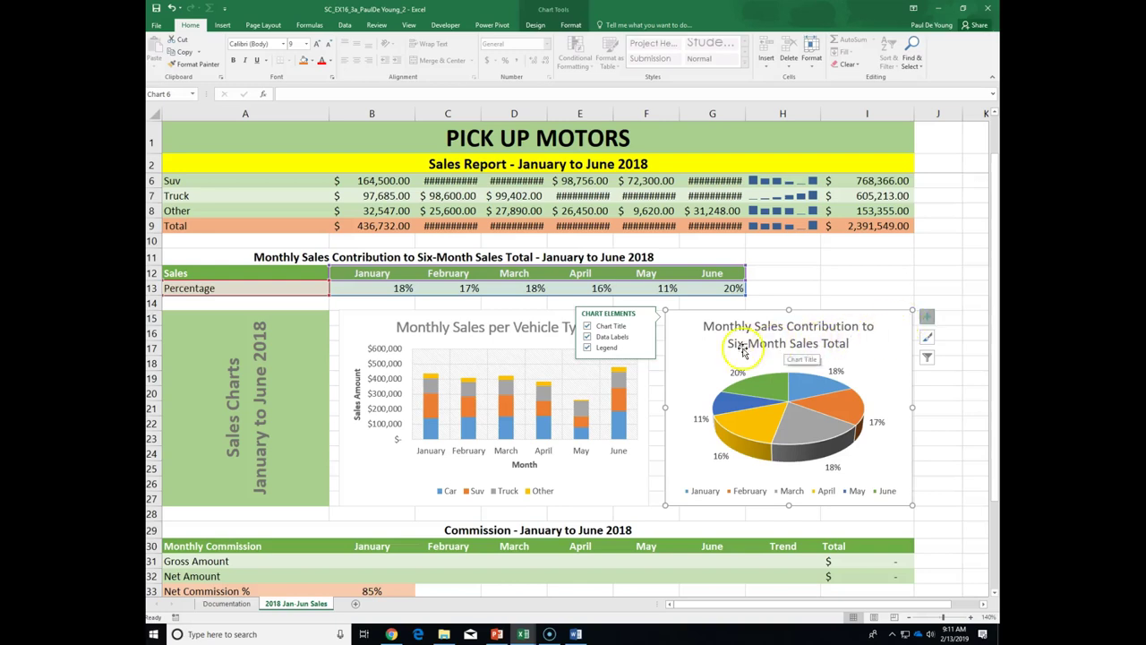
{"action": "left_click", "coordinate": [603, 340]}
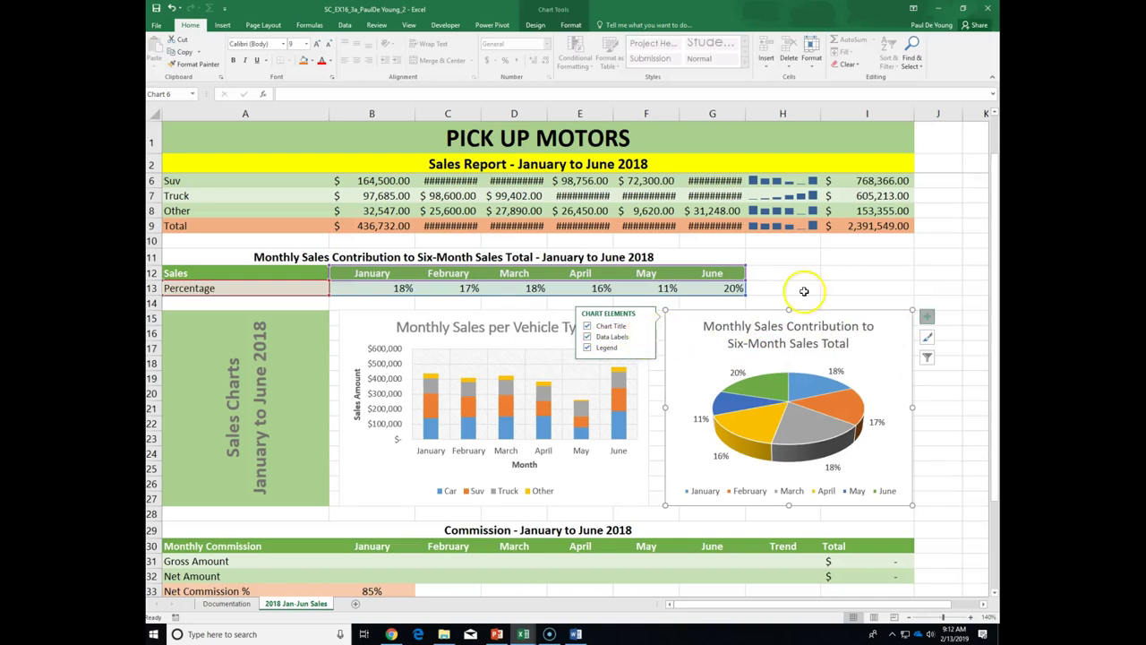
{"action": "left_click", "coordinate": [905, 282]}
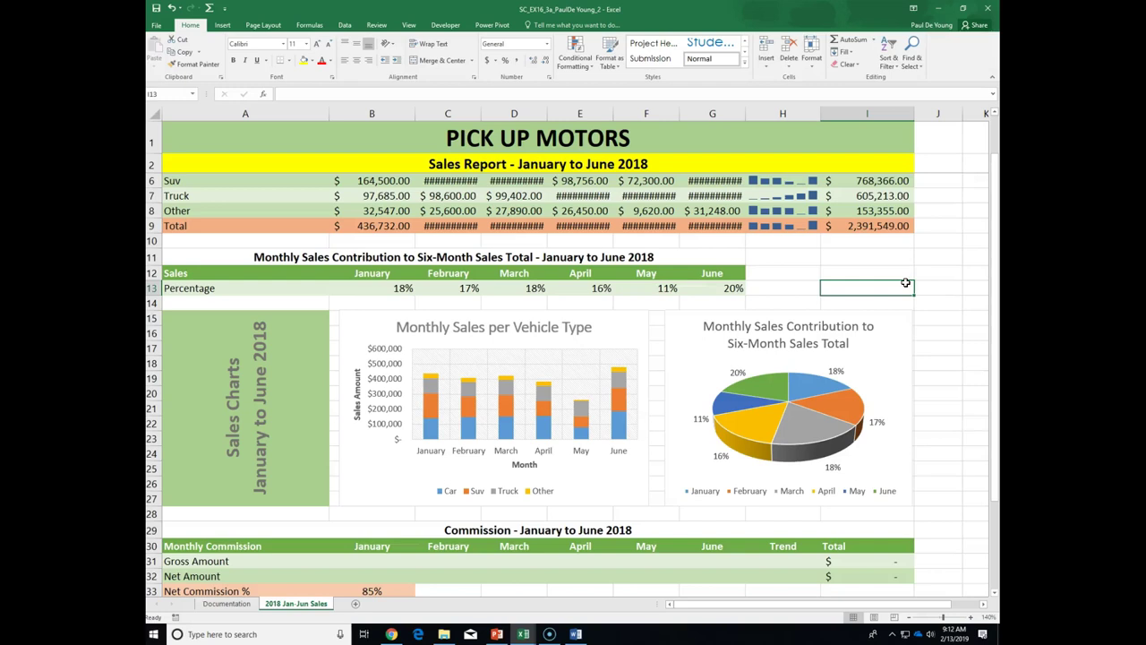
{"action": "left_click", "coordinate": [778, 283]}
{"action": "scroll", "coordinate": [341, 273], "scroll_direction": "down", "scroll_amount": 1}
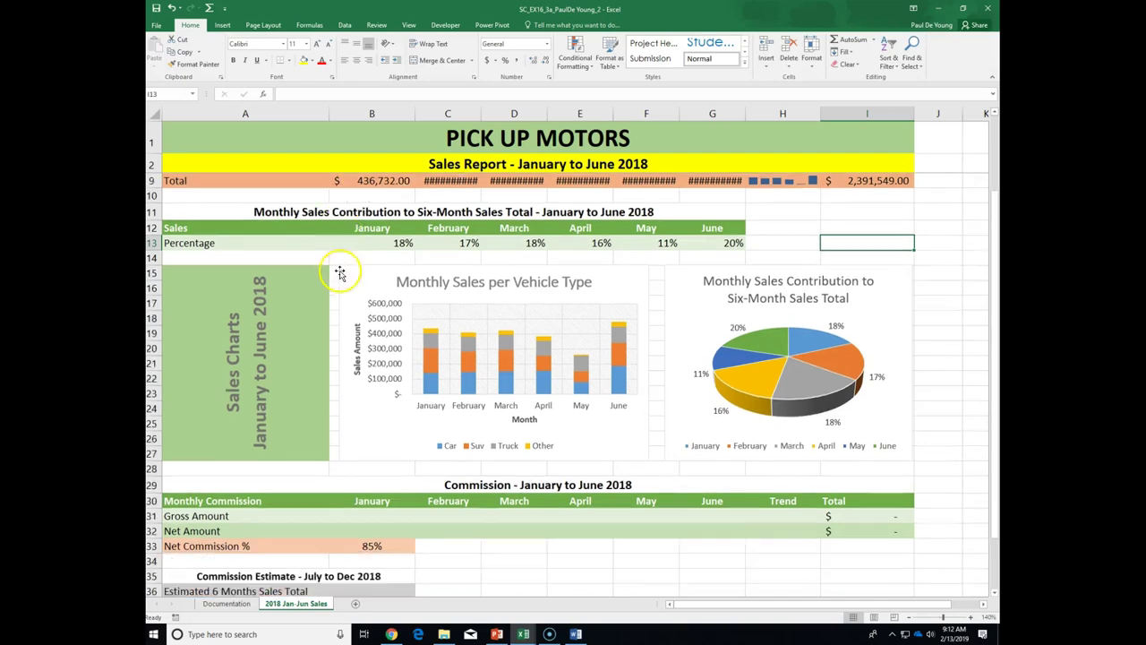
Start an IF function for the January gross commission in cell B31 with the logical test b9>400000
{"action": "left_click", "coordinate": [376, 517]}
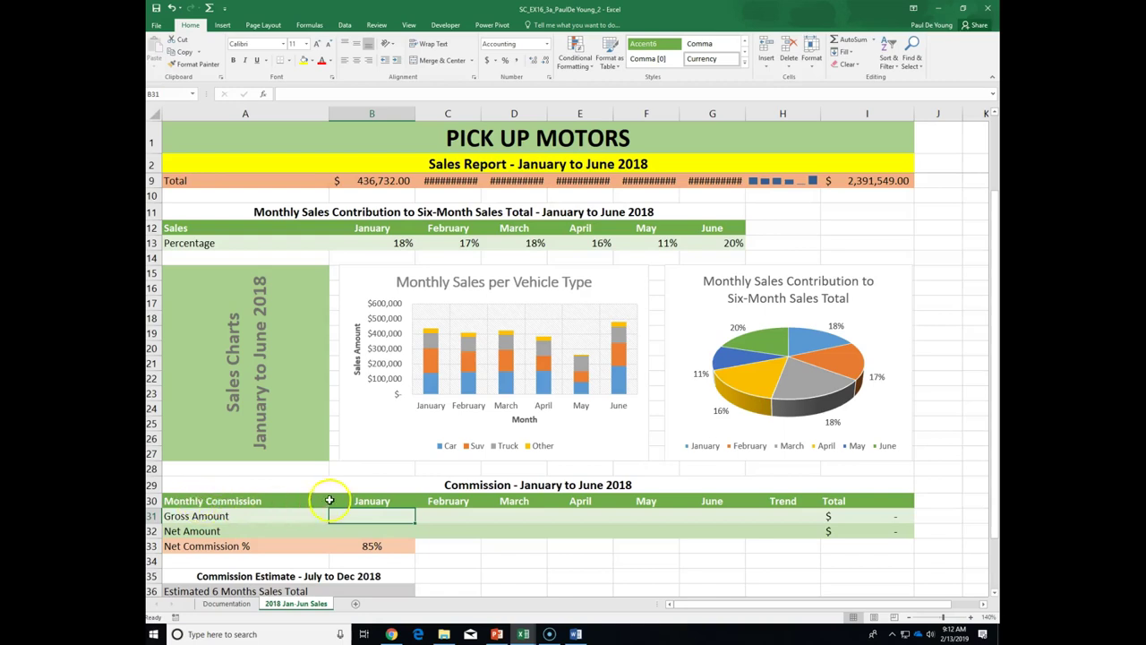
{"action": "left_click", "coordinate": [376, 528]}
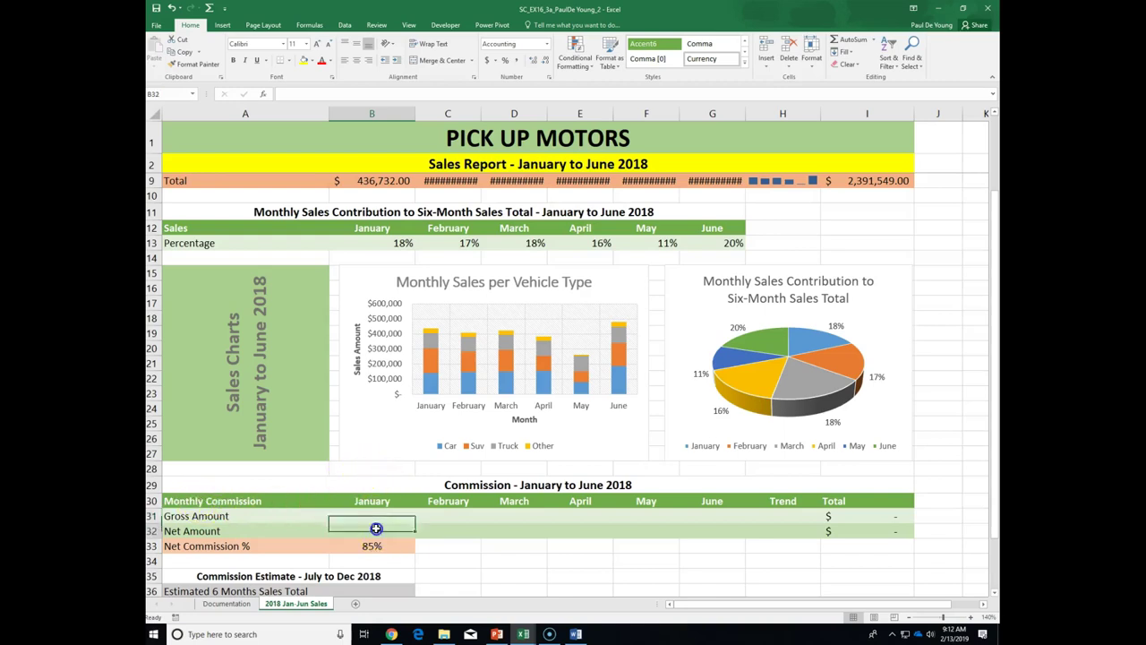
{"action": "left_click", "coordinate": [379, 515]}
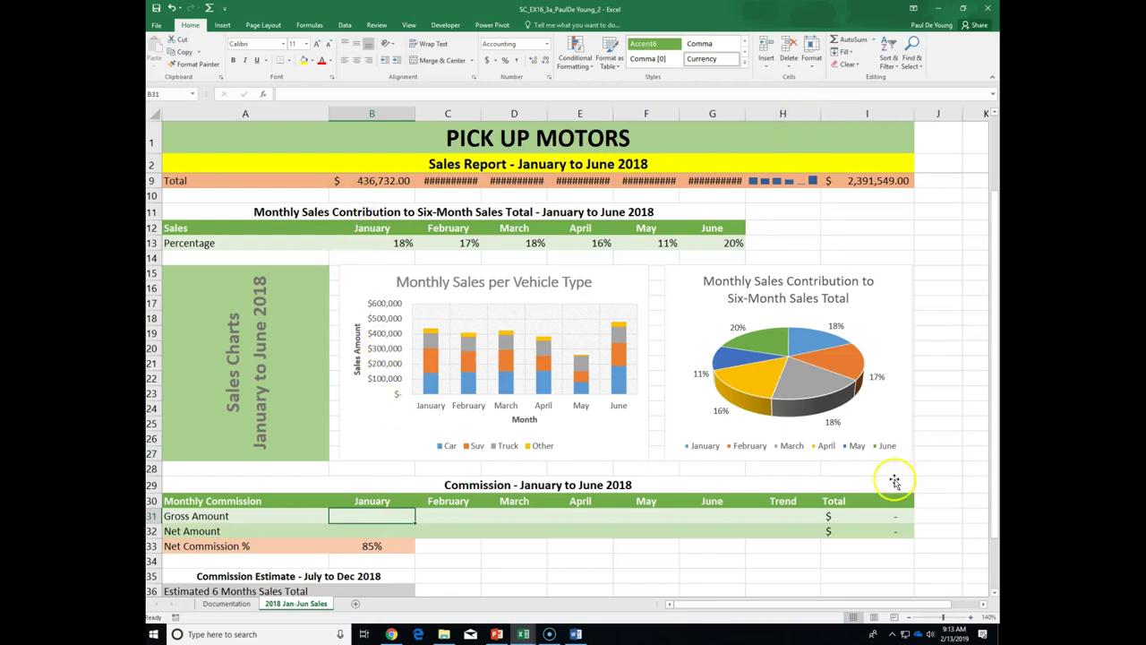
{"action": "left_click", "coordinate": [970, 616]}
{"action": "left_click", "coordinate": [970, 617]}
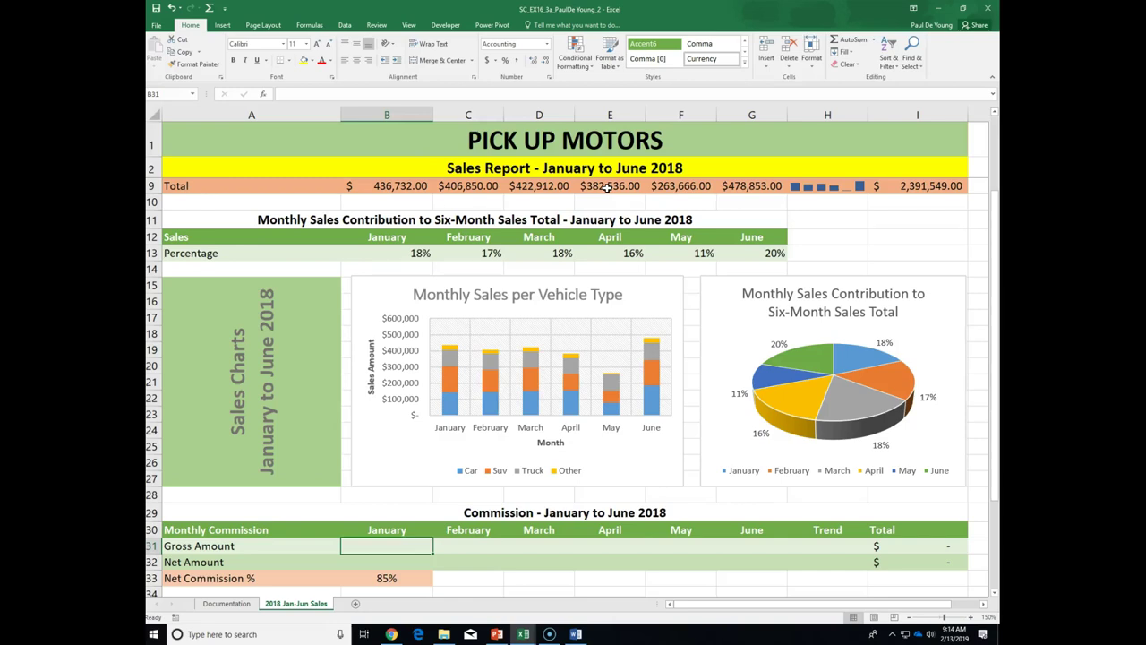
{"action": "left_click", "coordinate": [306, 25]}
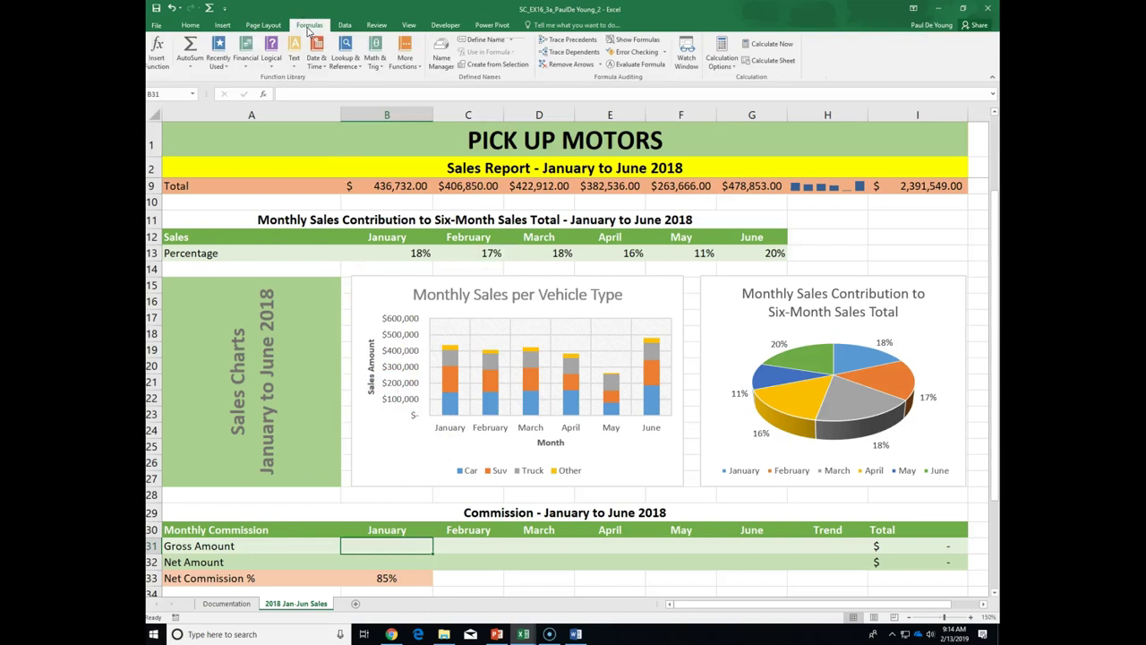
{"action": "left_click", "coordinate": [272, 68]}
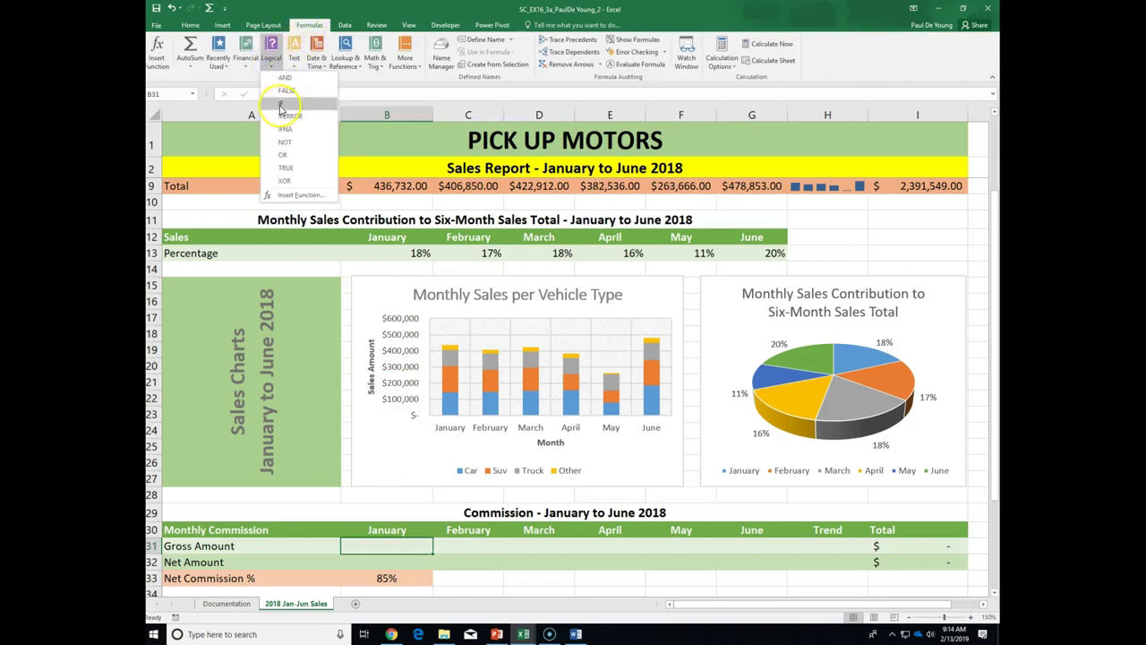
{"action": "left_click", "coordinate": [280, 106]}
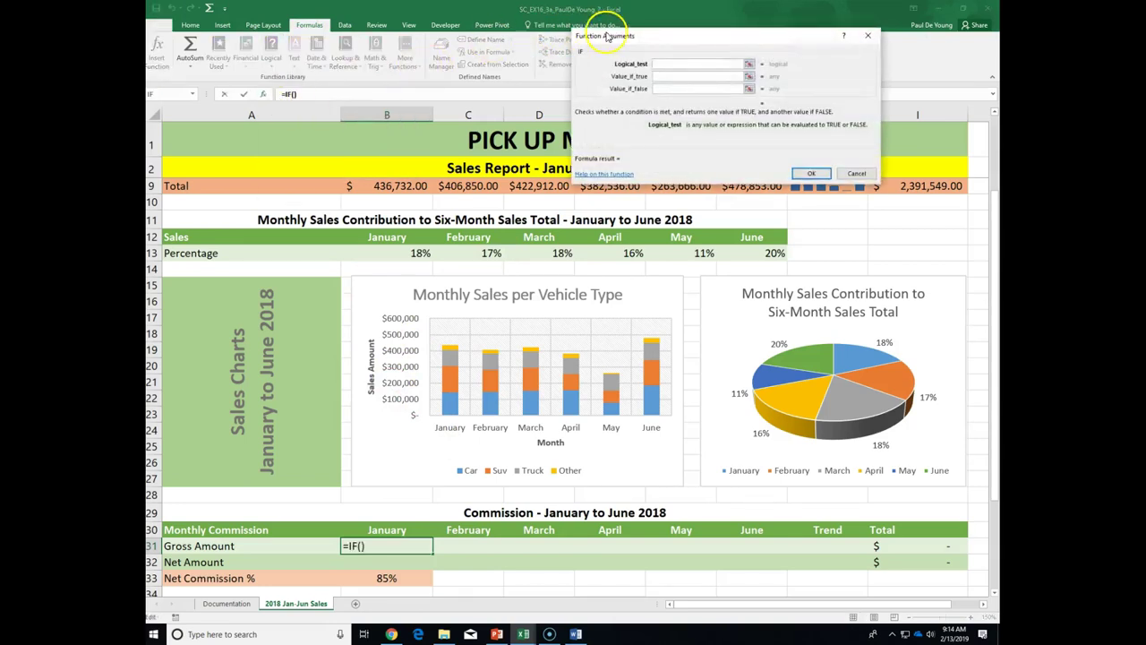
{"action": "left_click", "coordinate": [606, 49]}
{"action": "left_click", "coordinate": [667, 63]}
{"action": "type", "text": "b"}
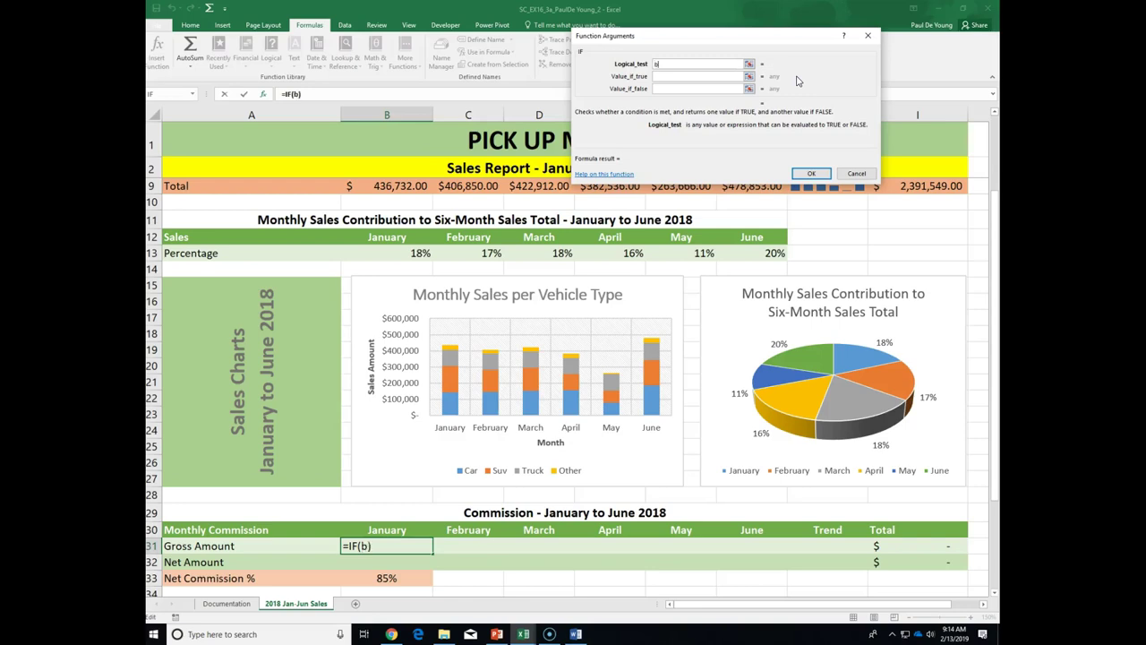
{"action": "type", "text": "9>"}
{"action": "type", "text": "400000"}
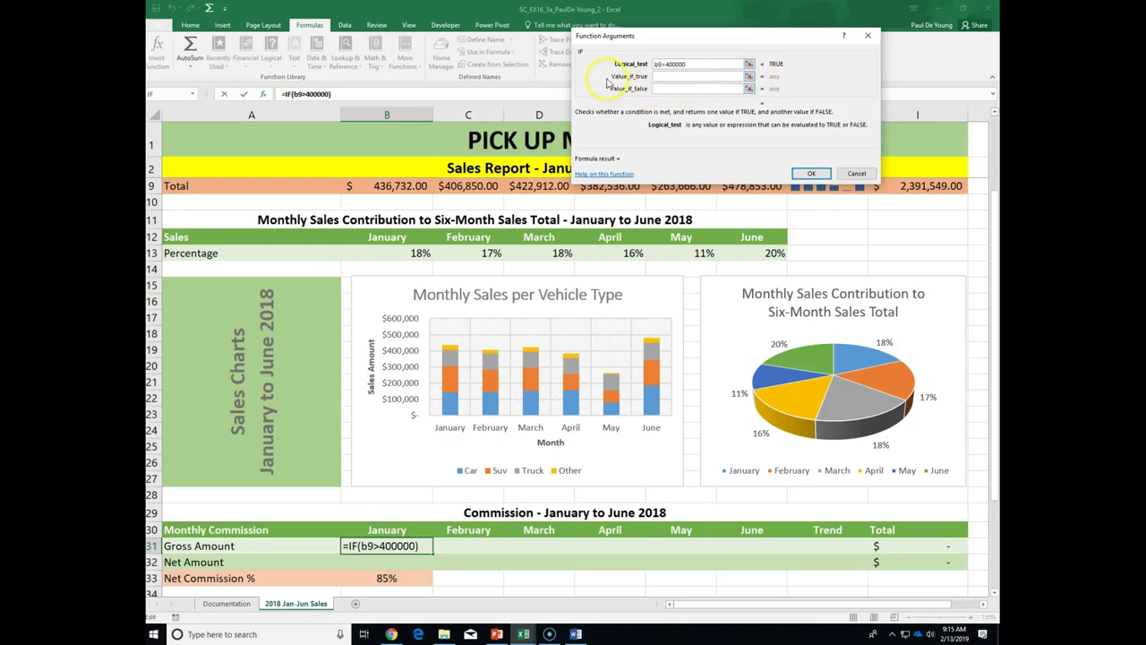
Set the IF function's value if true to b9*.025
{"action": "left_click", "coordinate": [664, 76]}
{"action": "left_click", "coordinate": [664, 76]}
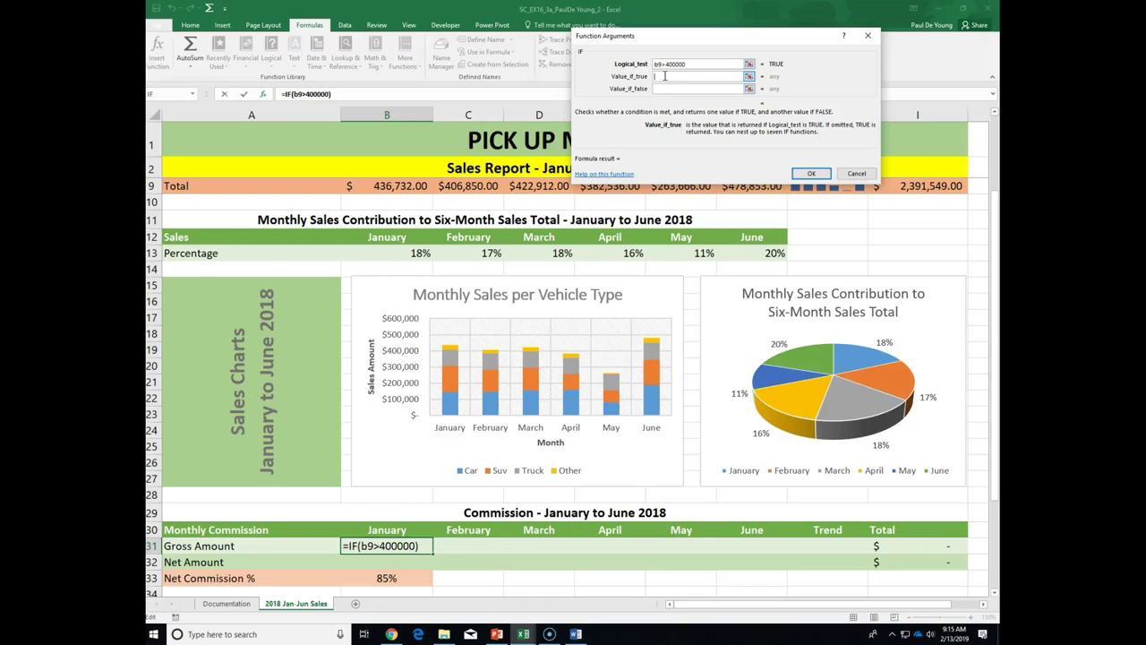
{"action": "type", "text": "b9"}
{"action": "left_click", "coordinate": [663, 79]}
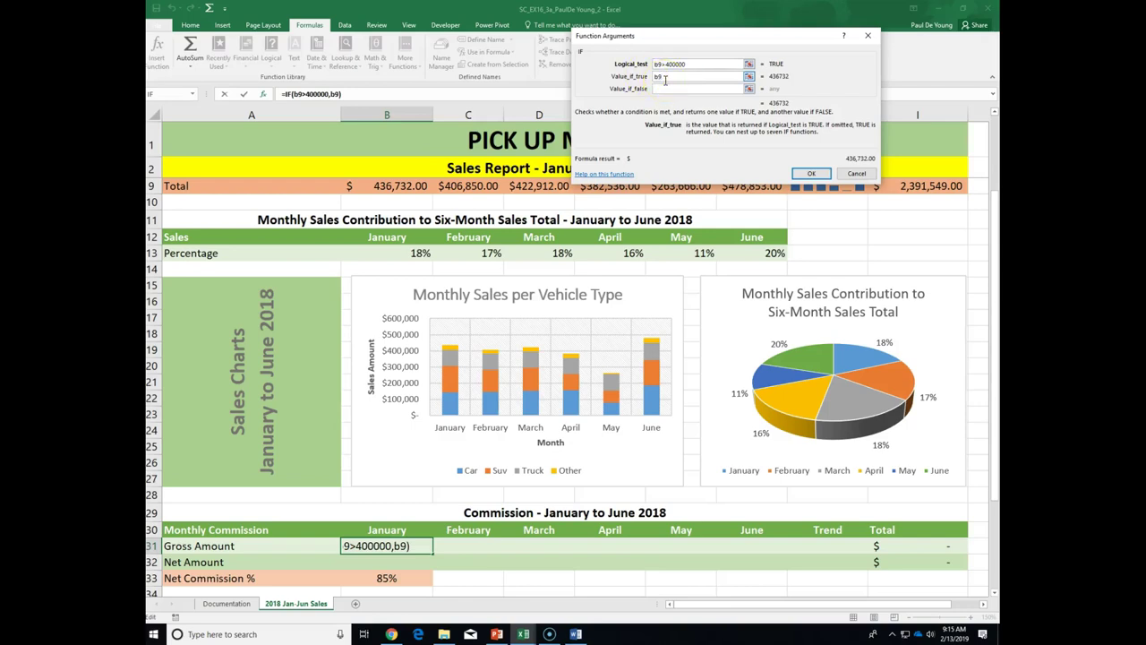
{"action": "type", "text": "*"}
{"action": "type", "text": ".025"}
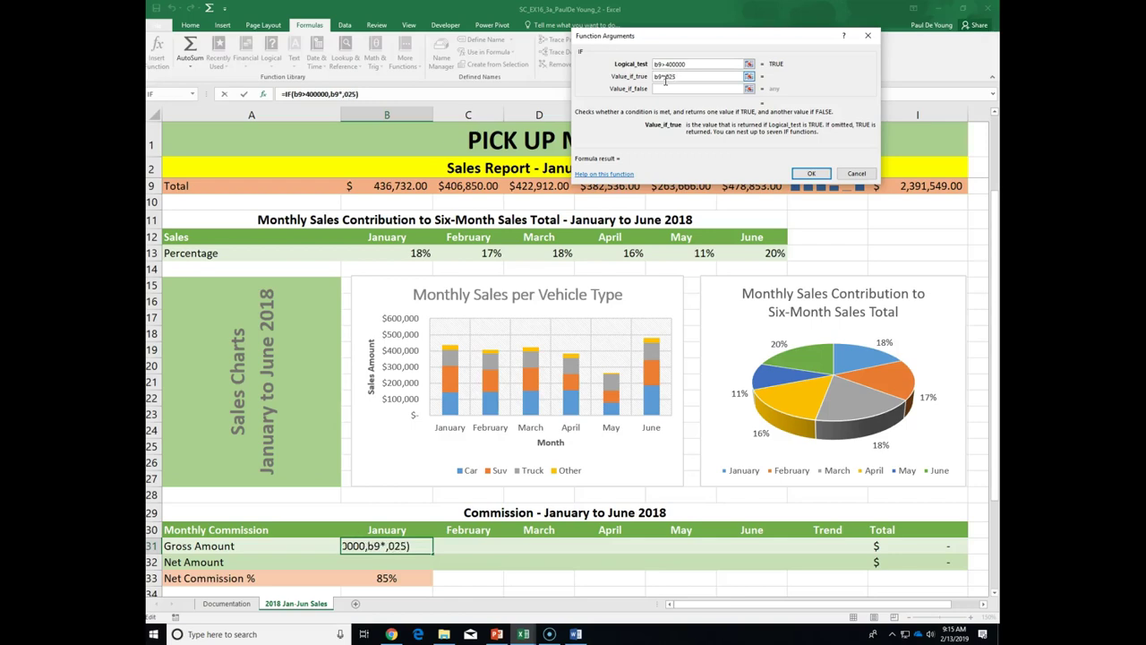
{"action": "left_click", "coordinate": [708, 79]}
{"action": "left_click", "coordinate": [669, 77]}
{"action": "key", "text": "Delete"}
{"action": "type", "text": "."}
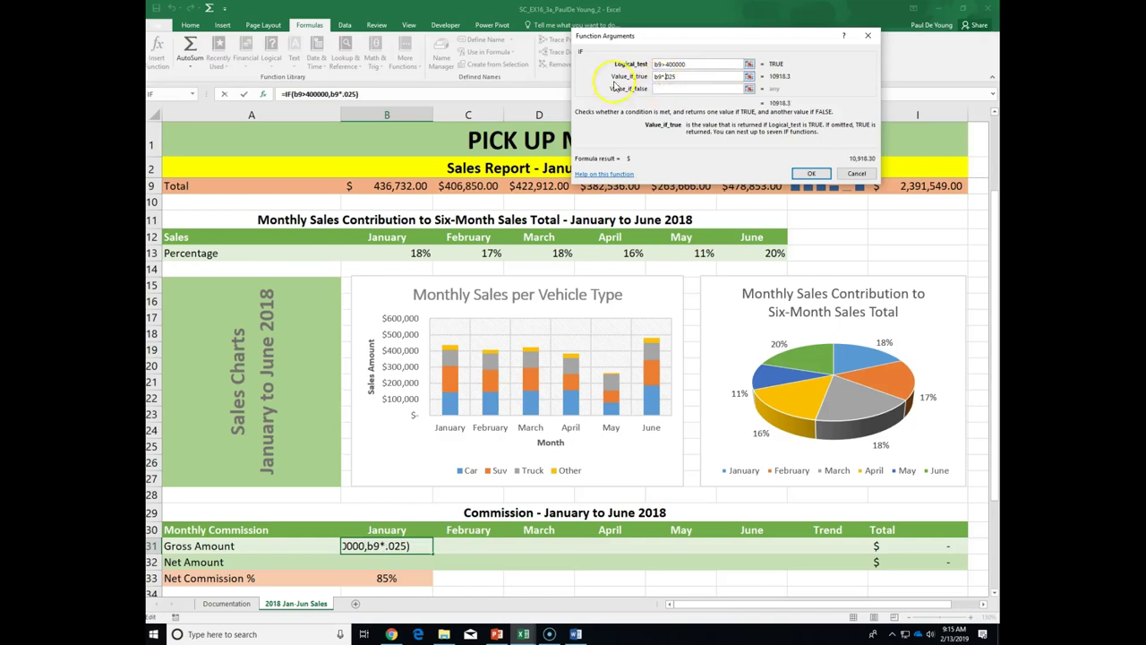
{"action": "left_click", "coordinate": [777, 79]}
Complete the IF function with the value if false b9*.015 and fill the formula from B31 across to G31
{"action": "left_click", "coordinate": [706, 90]}
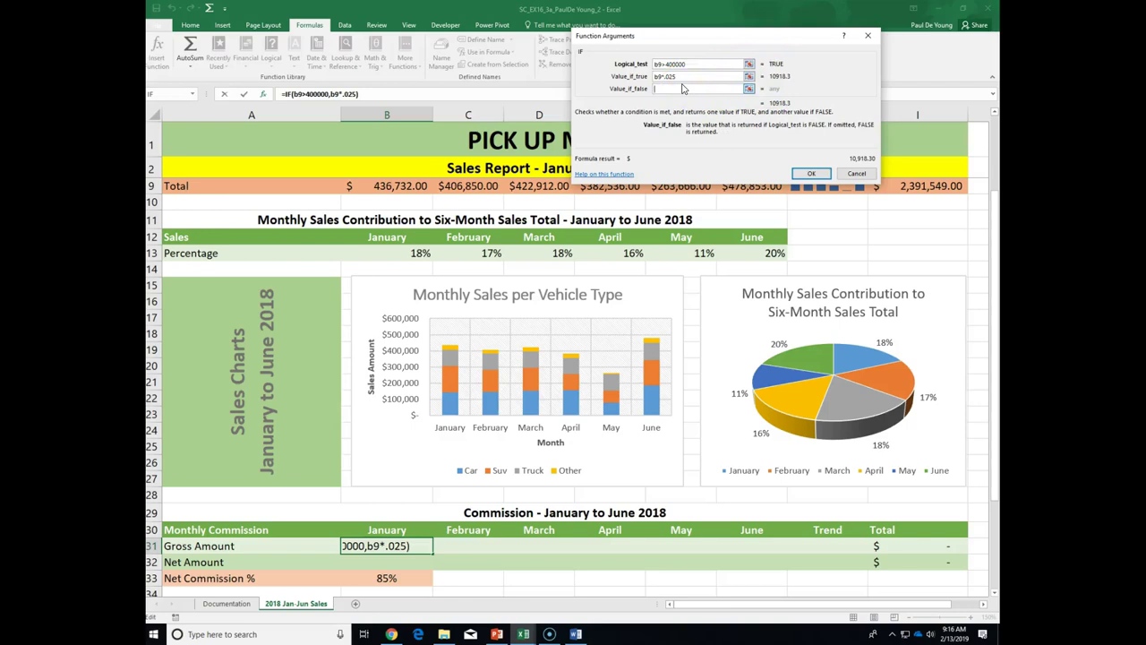
{"action": "type", "text": "b9*."}
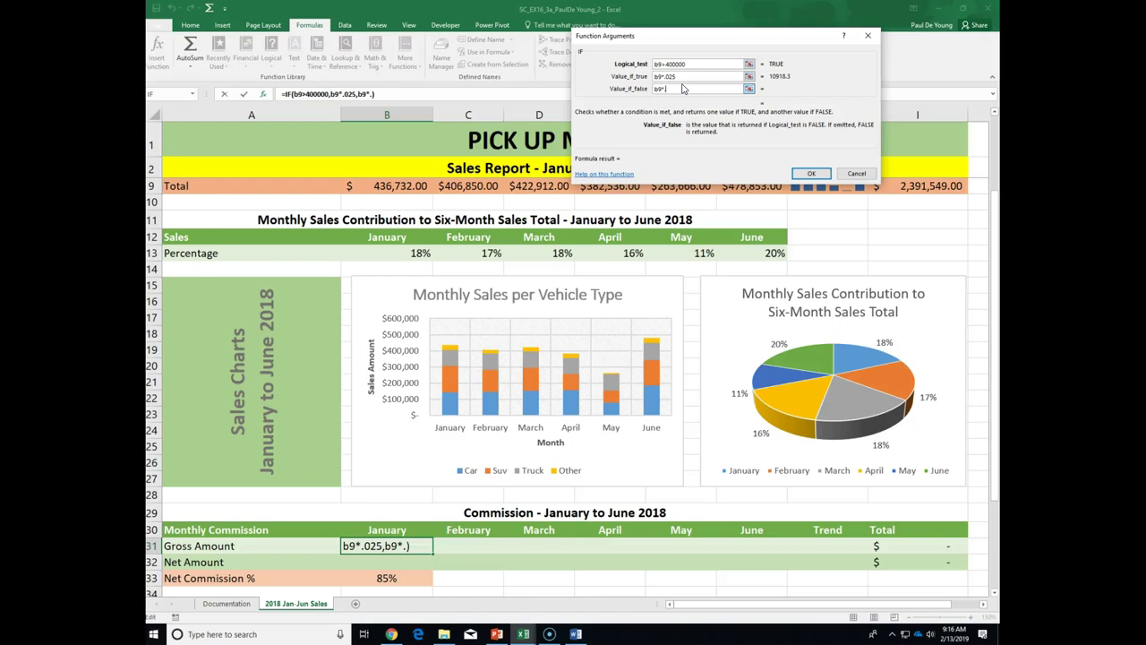
{"action": "type", "text": "015"}
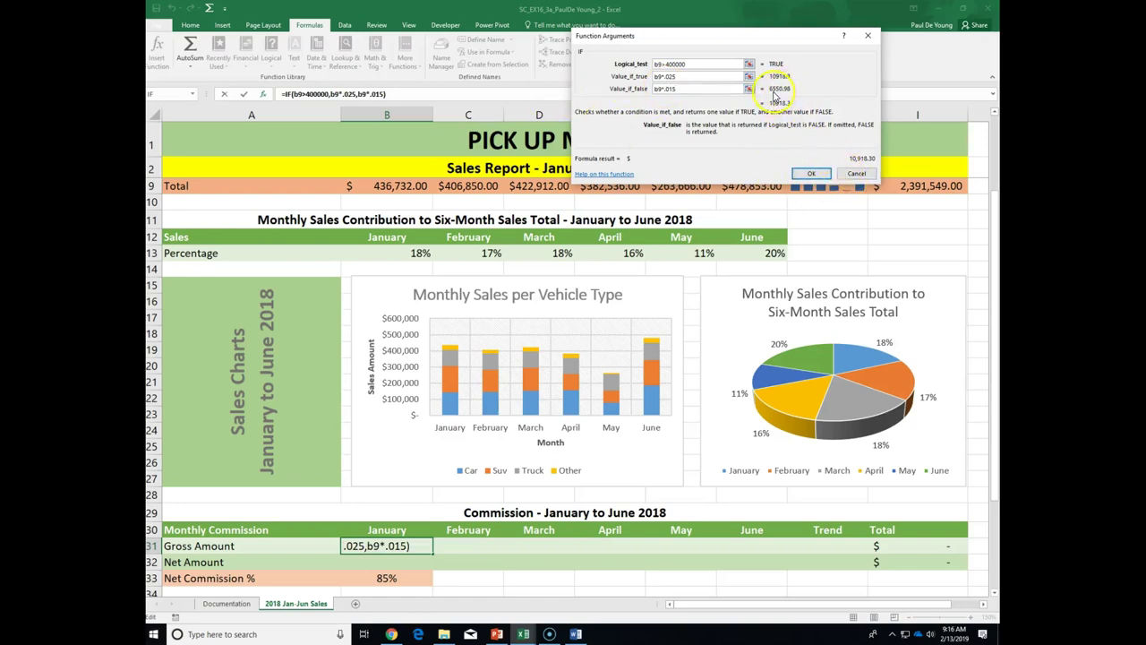
{"action": "left_click", "coordinate": [813, 174]}
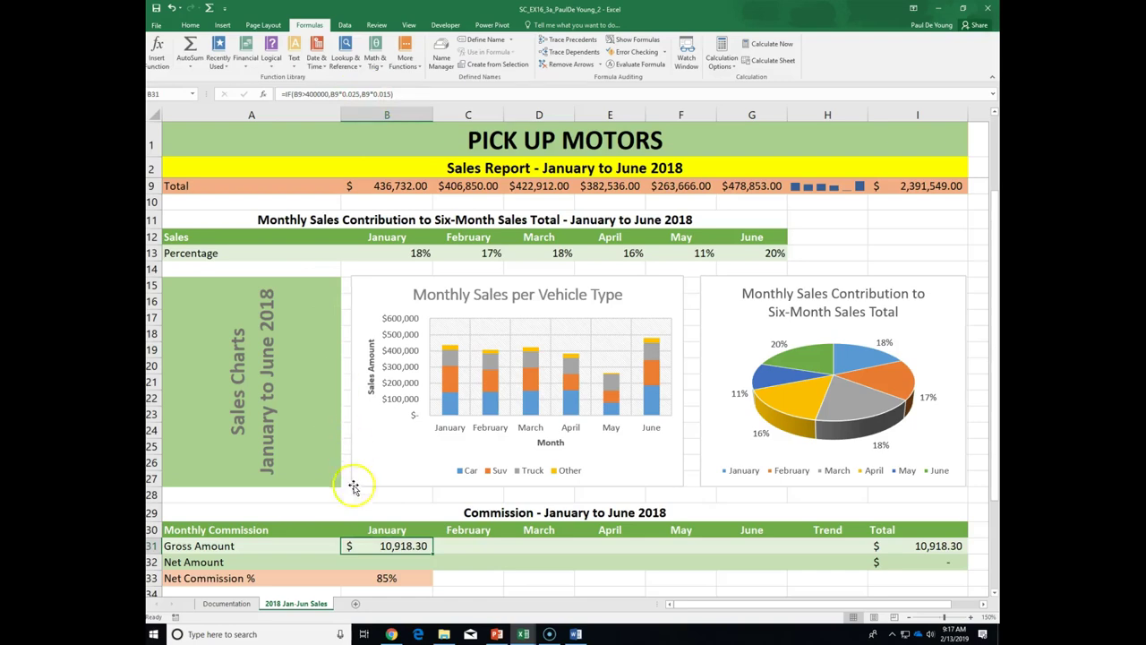
{"action": "left_click_drag", "start_coordinate": [432, 553], "coordinate": [757, 550]}
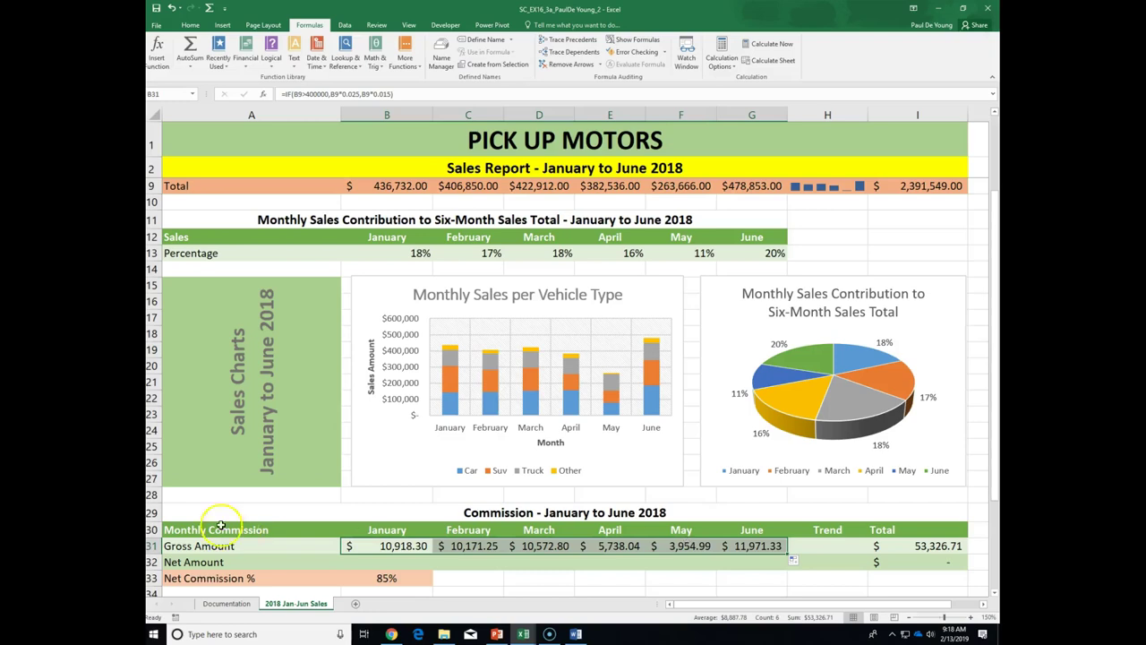
Examine the contents of cells B31 and B33 and the January sales total formula in B9
{"action": "left_click", "coordinate": [385, 545]}
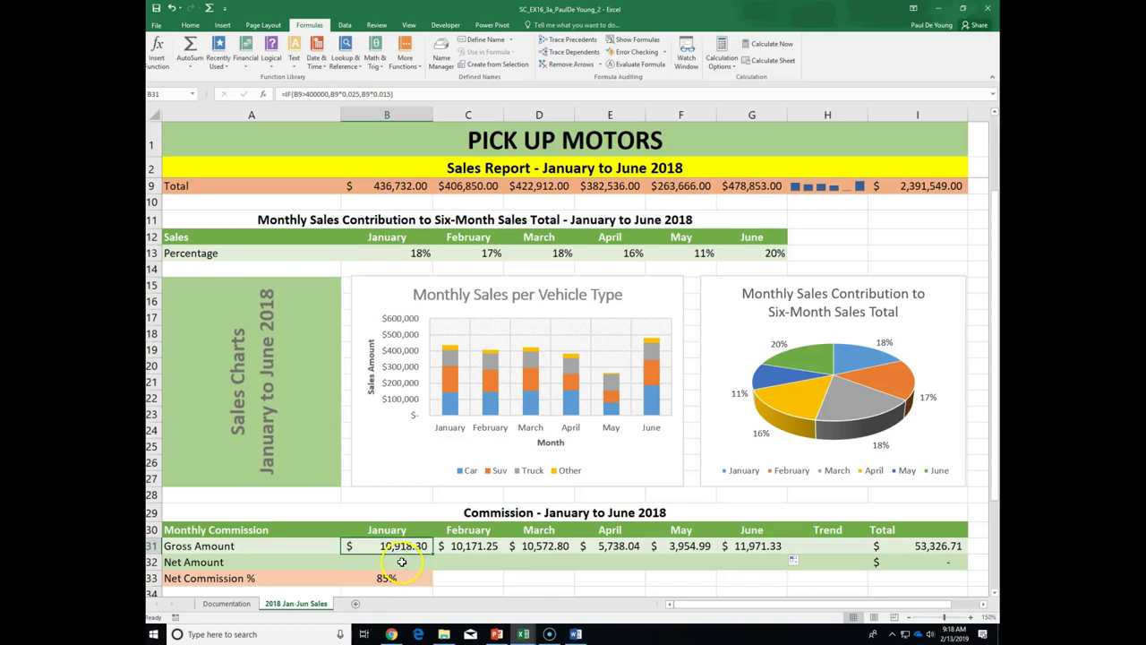
{"action": "left_click", "coordinate": [385, 578]}
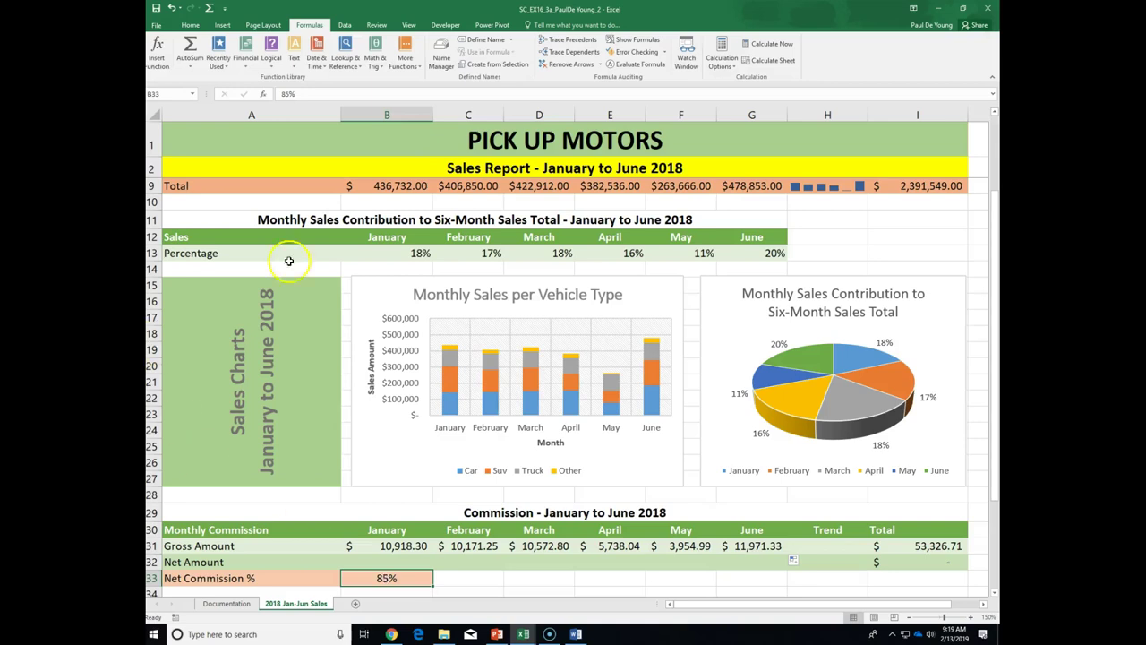
{"action": "left_click", "coordinate": [387, 186]}
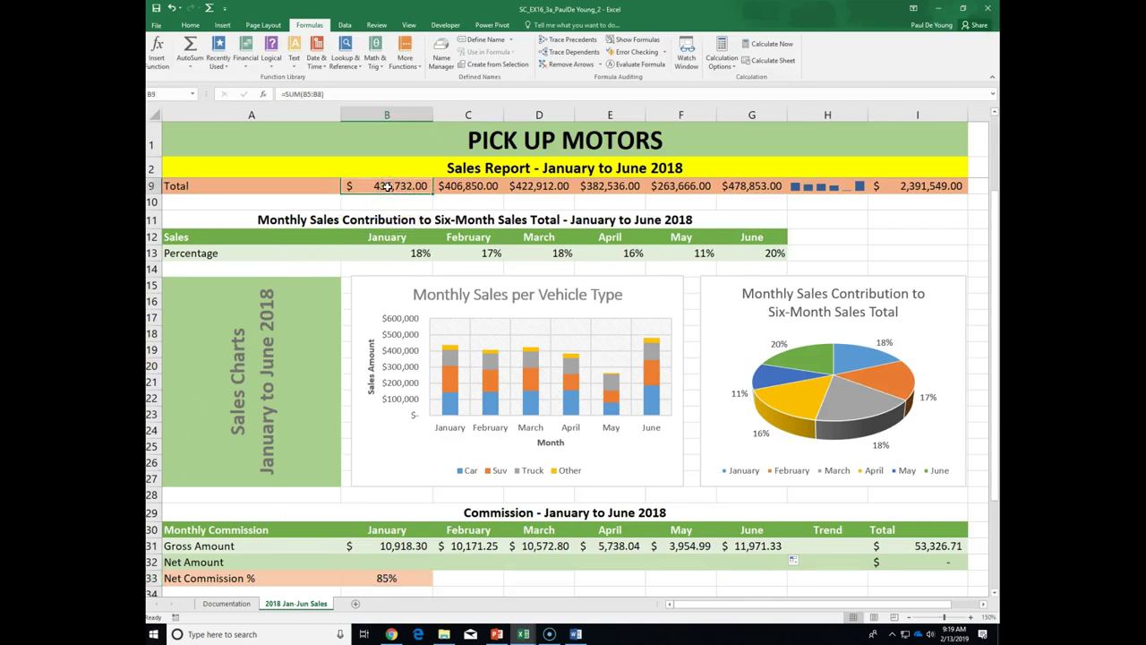
{"action": "key", "text": "ctrl+z"}
{"action": "left_click", "coordinate": [400, 285]}
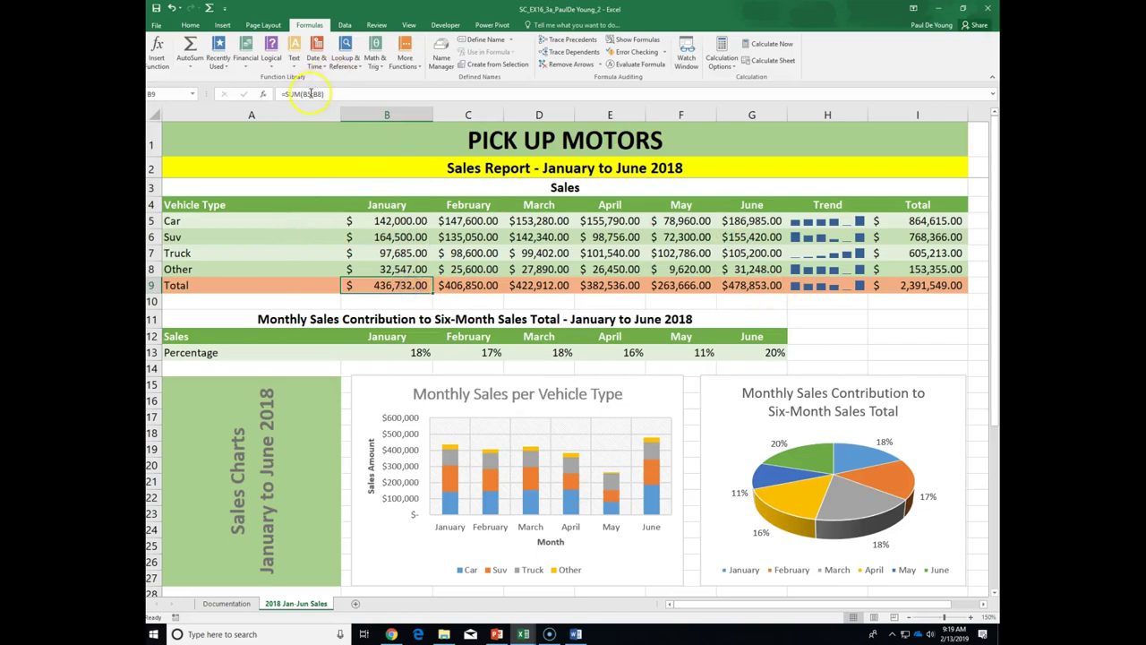
Examine the monthly total formulas in cells C9 and B9, including the range the January total sums
{"action": "left_click", "coordinate": [482, 285]}
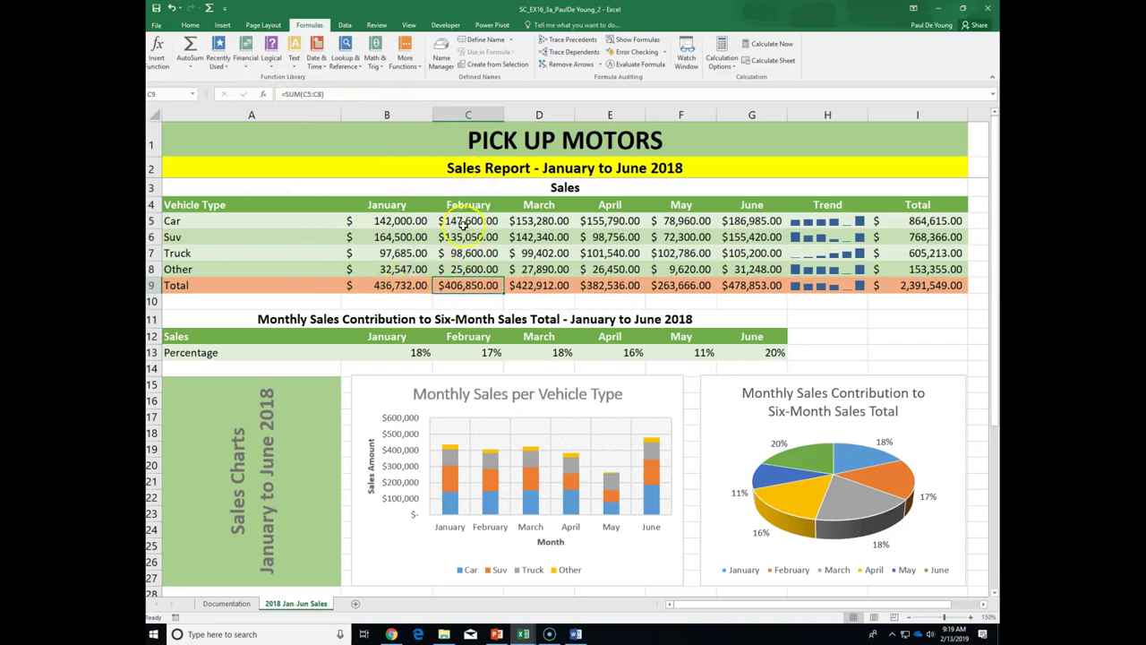
{"action": "left_click", "coordinate": [396, 286]}
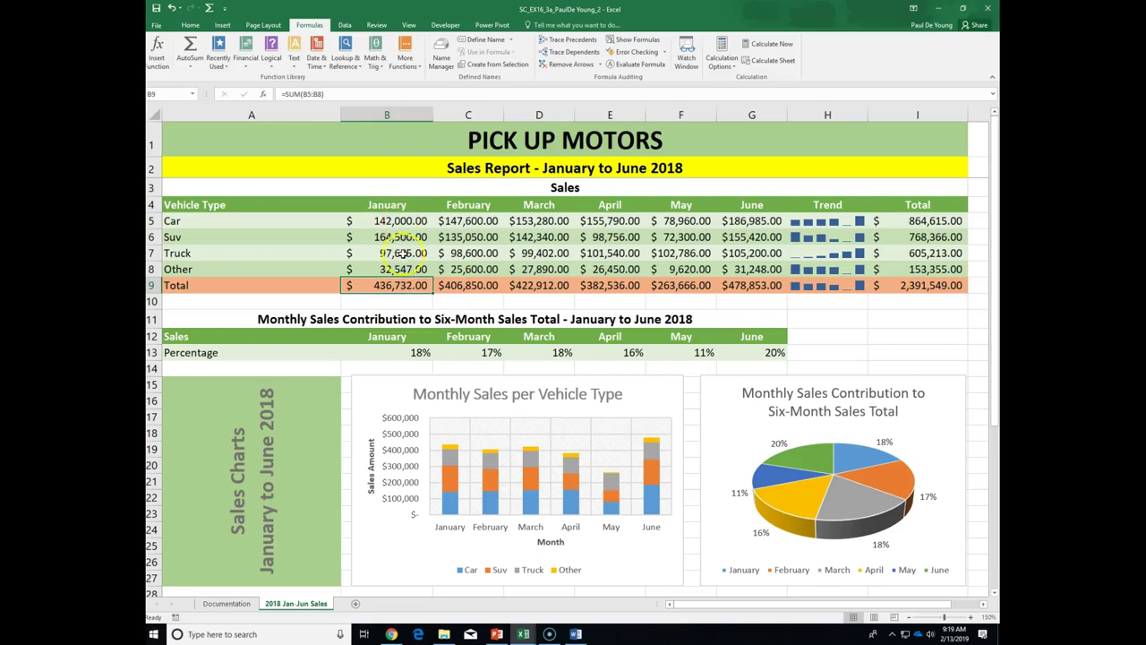
{"action": "double_click", "coordinate": [413, 284]}
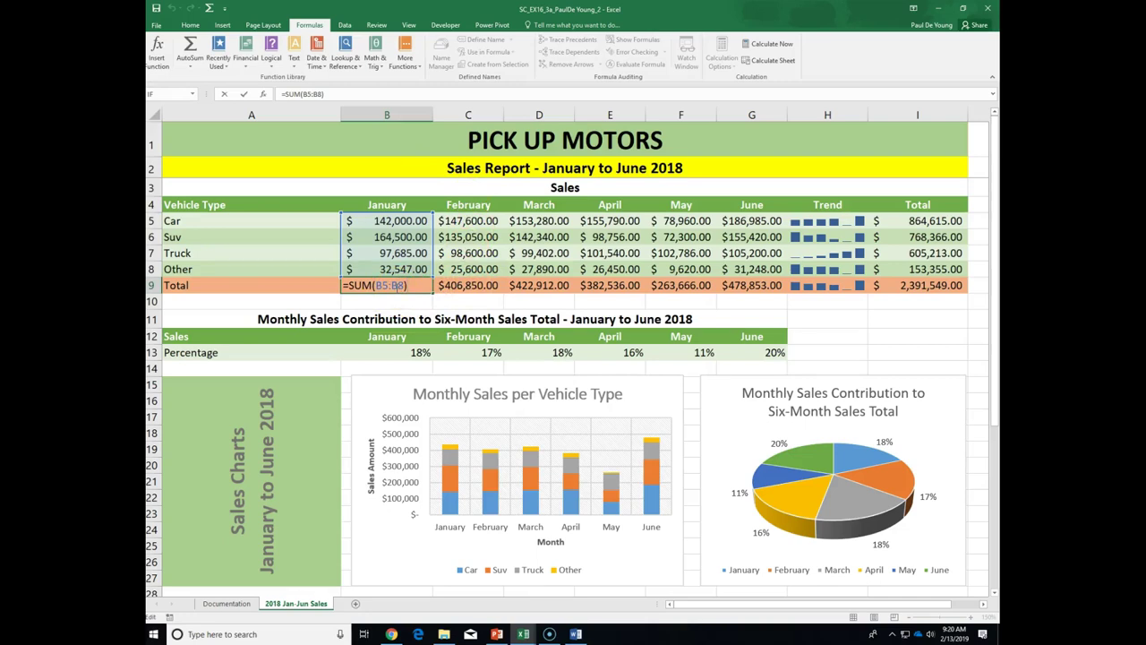
{"action": "key", "text": "ctrl+Return"}
{"action": "scroll", "coordinate": [358, 273], "scroll_direction": "down", "scroll_amount": 5}
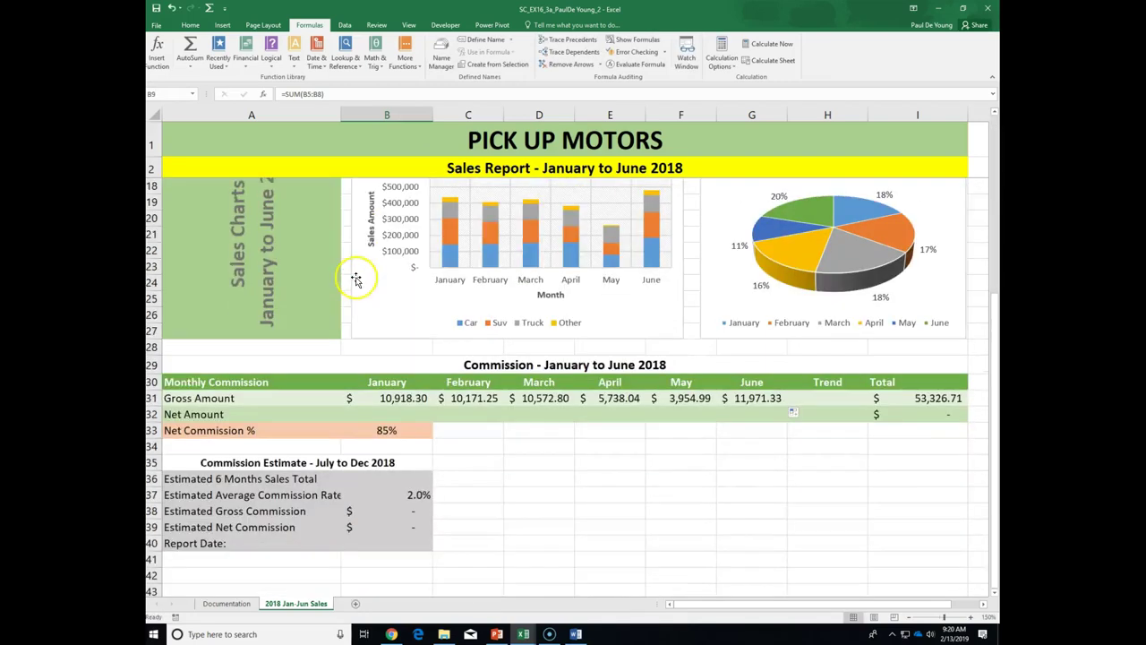
Enter the January net commission formula =B31*$B$33 in cell B32, using an absolute reference to the net commission percentage
{"action": "left_click", "coordinate": [386, 415]}
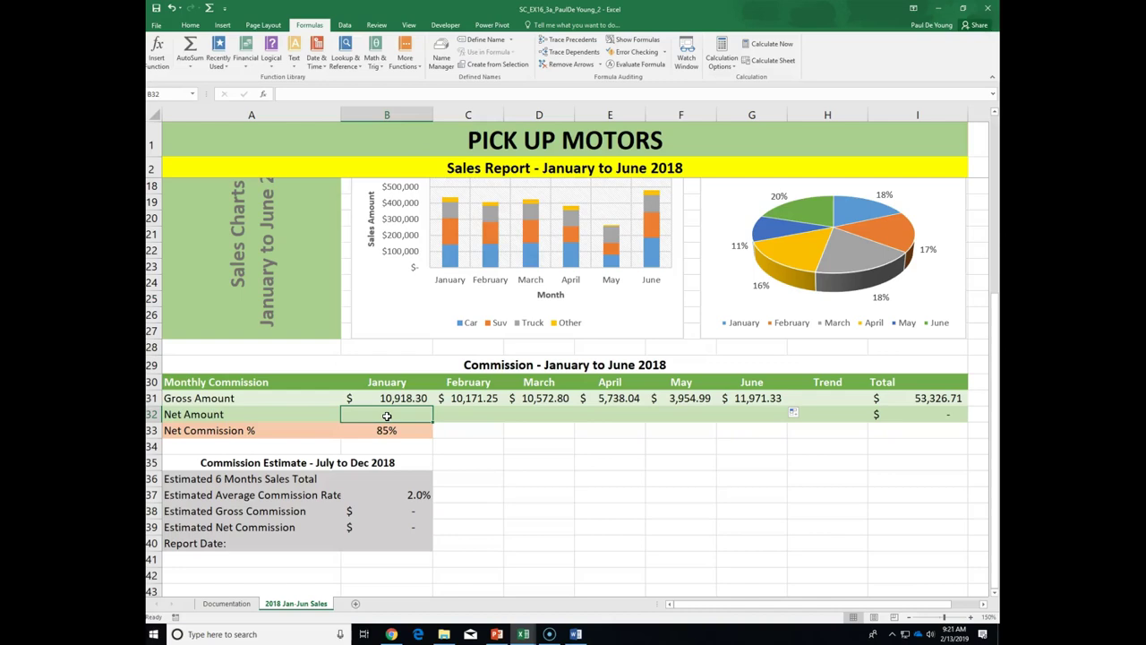
{"action": "type", "text": "="}
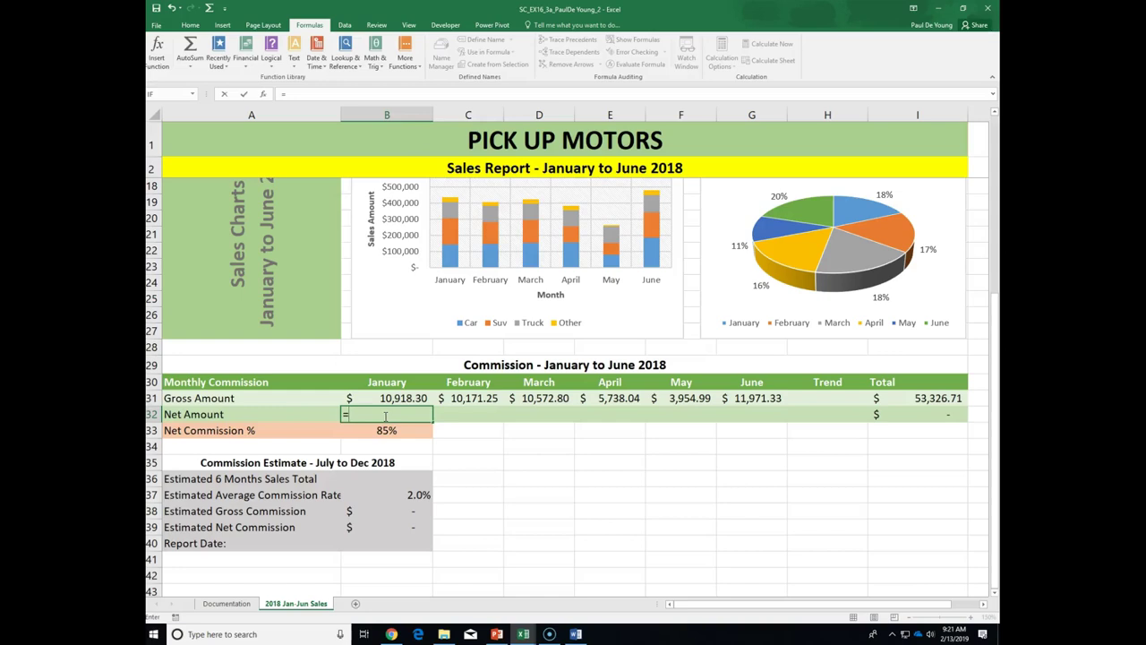
{"action": "left_click", "coordinate": [395, 397]}
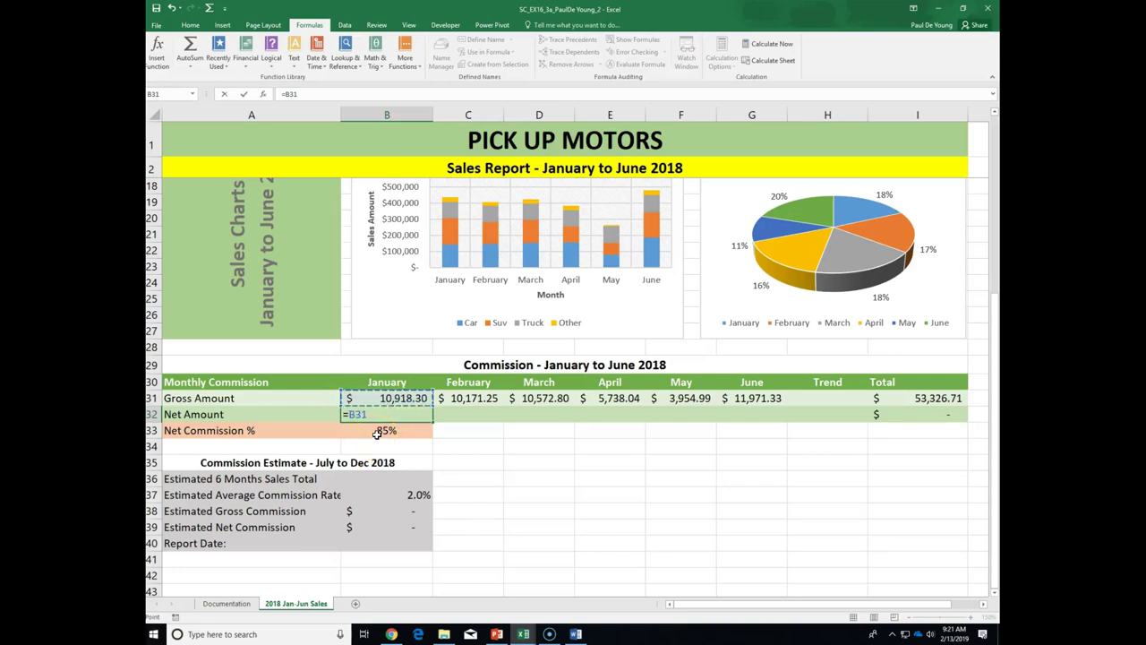
{"action": "type", "text": "*"}
{"action": "type", "text": "33"}
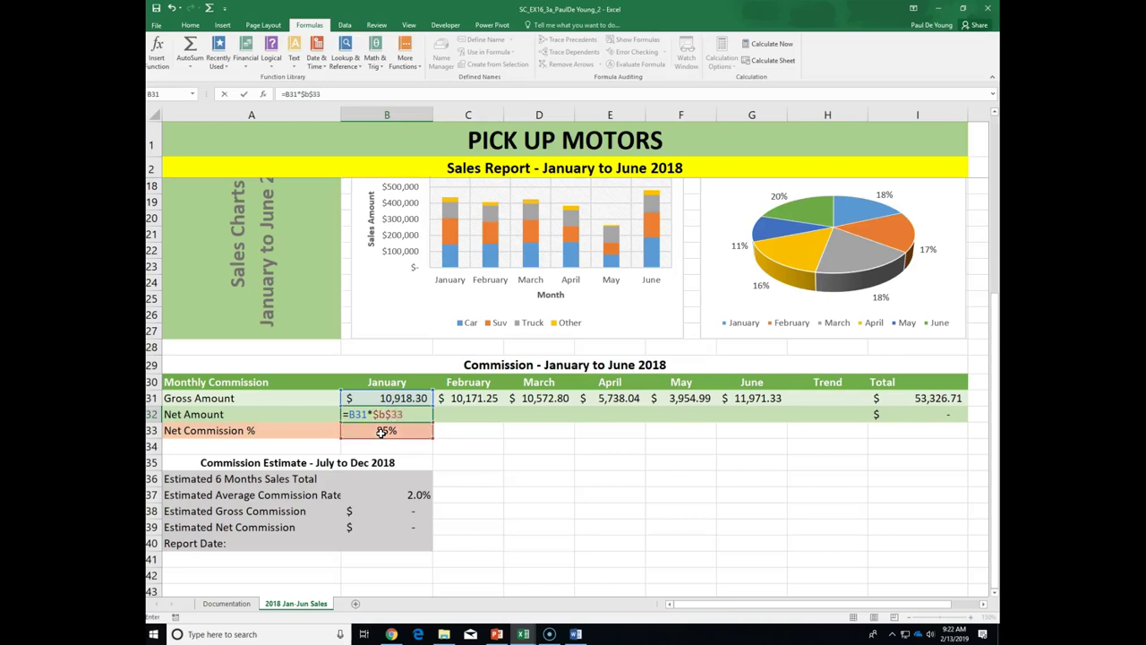
{"action": "left_click", "coordinate": [377, 432]}
{"action": "key", "text": "Return"}
{"action": "left_click", "coordinate": [366, 412]}
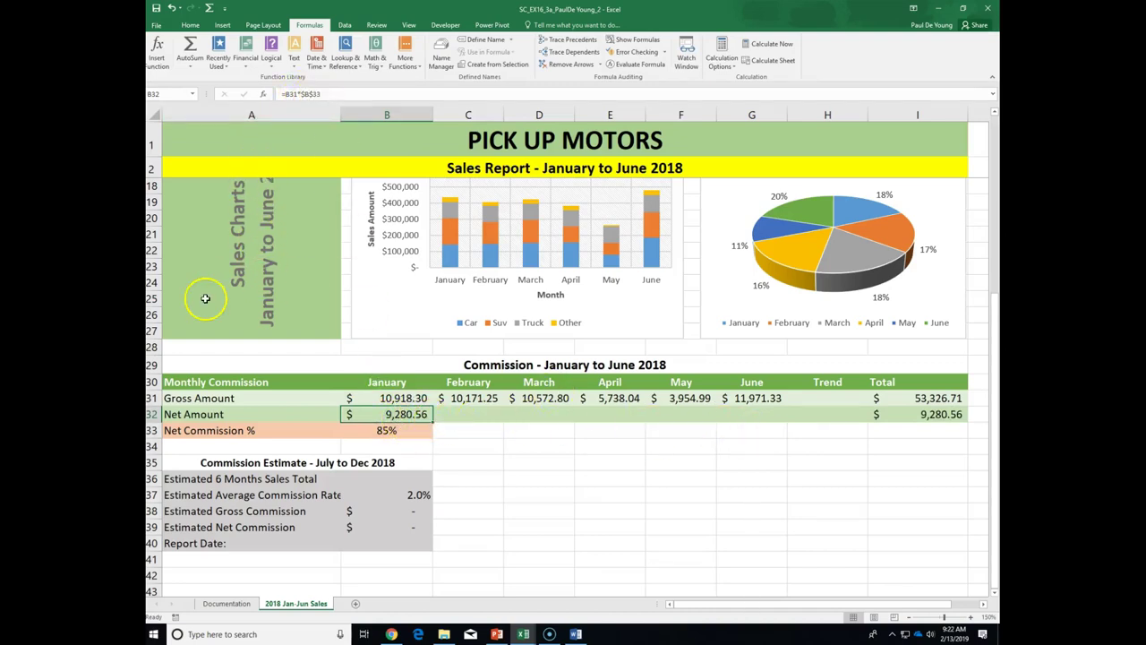
Fill the net commission formula from B32 across to G32
{"action": "left_click", "coordinate": [474, 416]}
{"action": "left_click", "coordinate": [411, 415]}
{"action": "left_click_drag", "start_coordinate": [444, 421], "coordinate": [768, 426]}
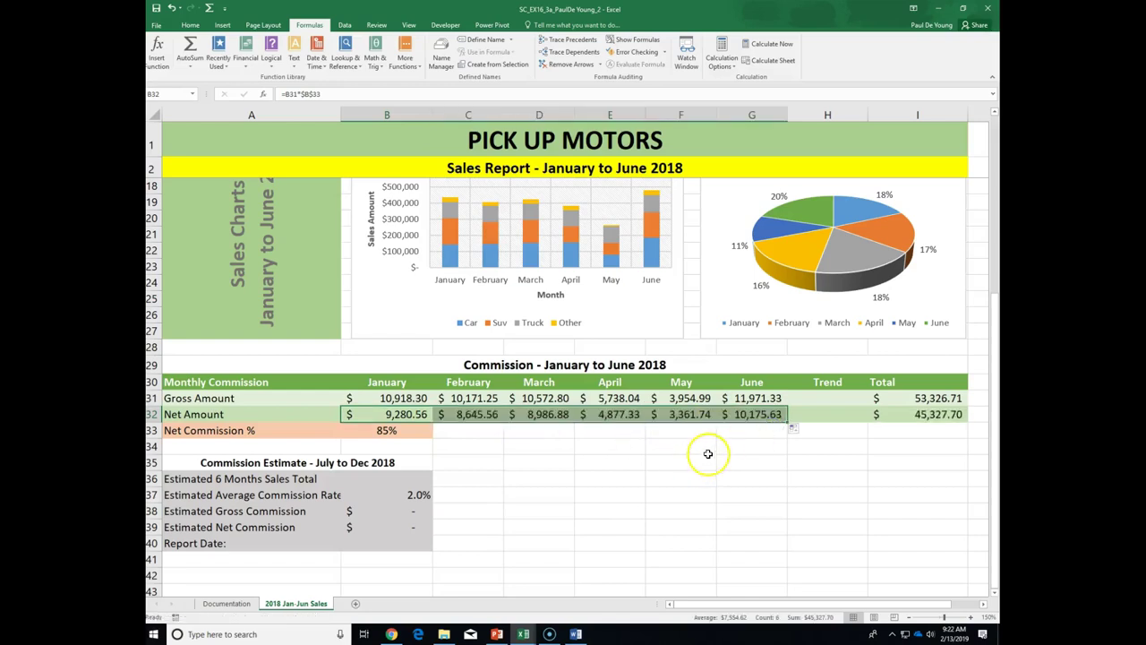
Examine how the relative and absolute references were copied in the net amount formulas in C32 and D32
{"action": "left_click", "coordinate": [453, 413]}
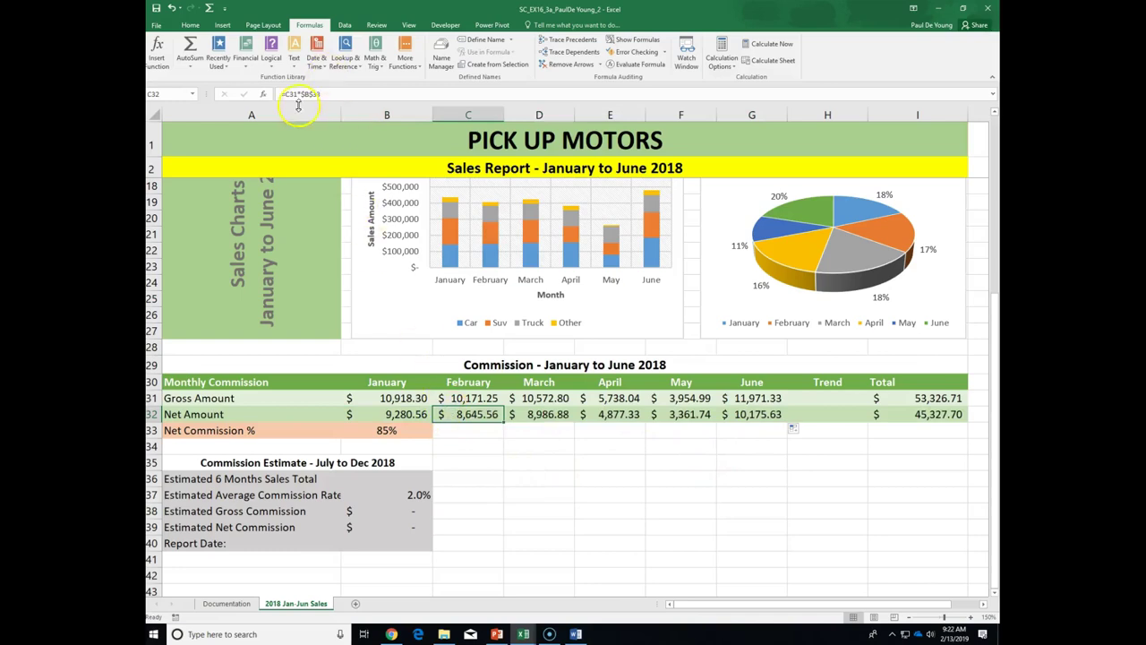
{"action": "left_click", "coordinate": [530, 417]}
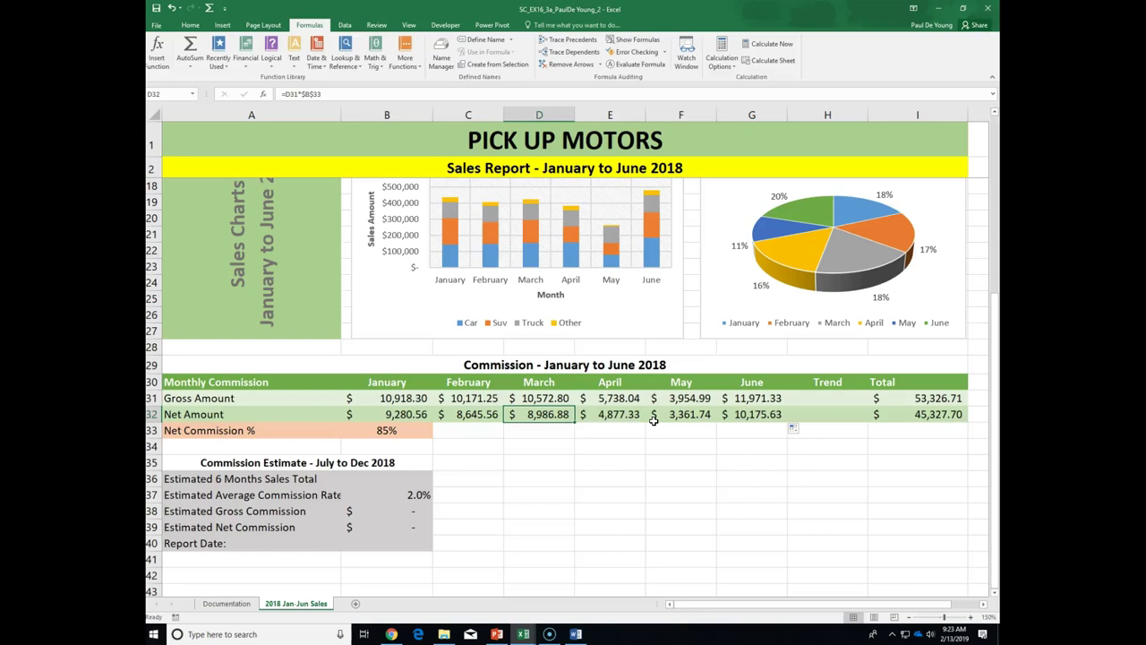
{"action": "left_click", "coordinate": [492, 286]}
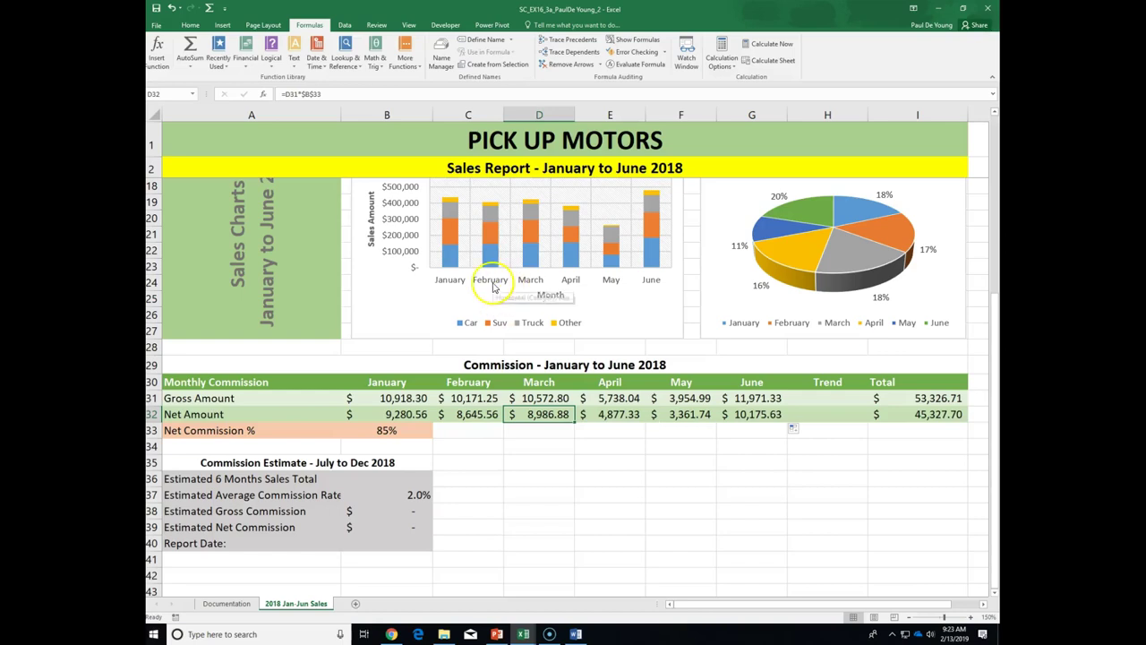
{"action": "left_click", "coordinate": [421, 240]}
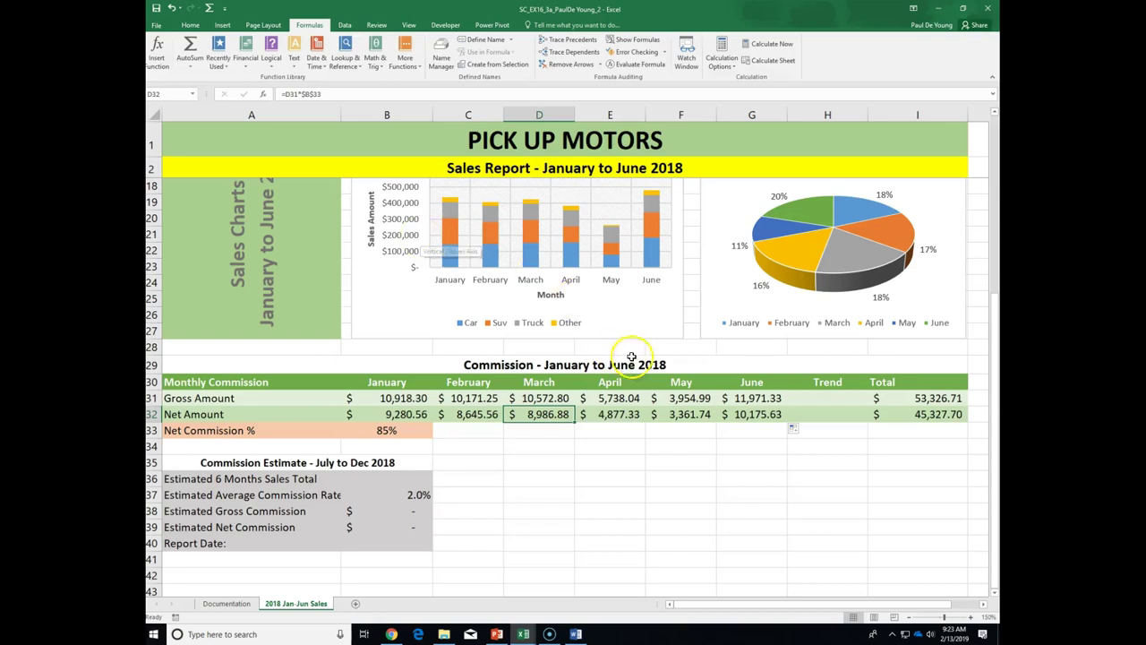
Insert a line sparkline in cell H31 based on the gross commission amounts in B31:G31
{"action": "left_click", "coordinate": [813, 400]}
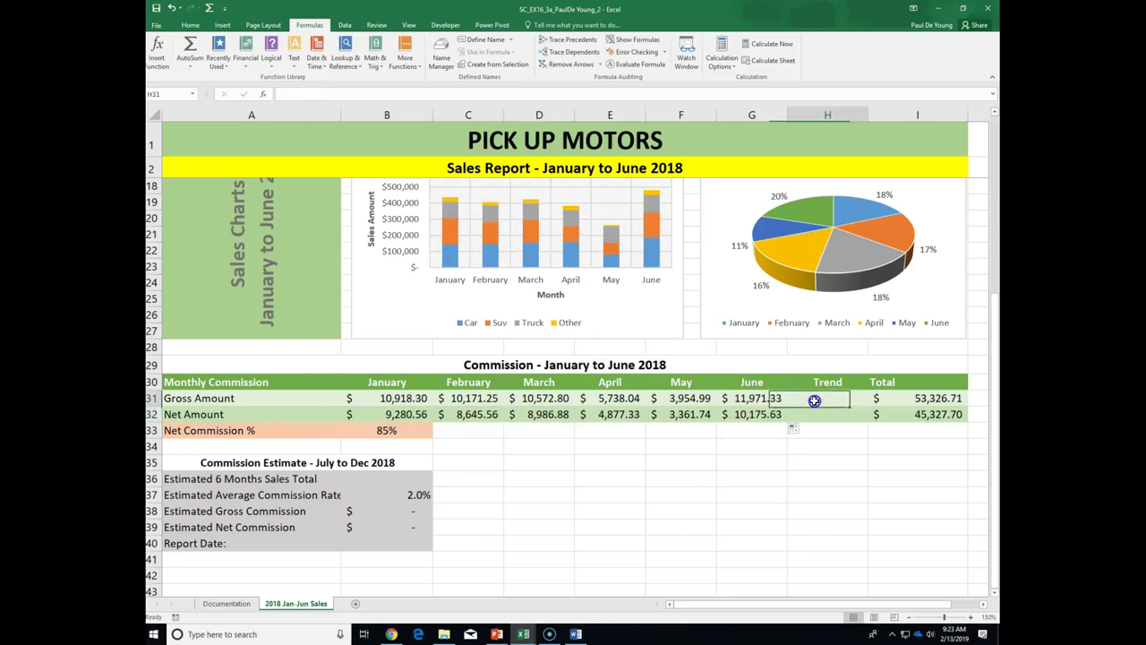
{"action": "left_click", "coordinate": [222, 25]}
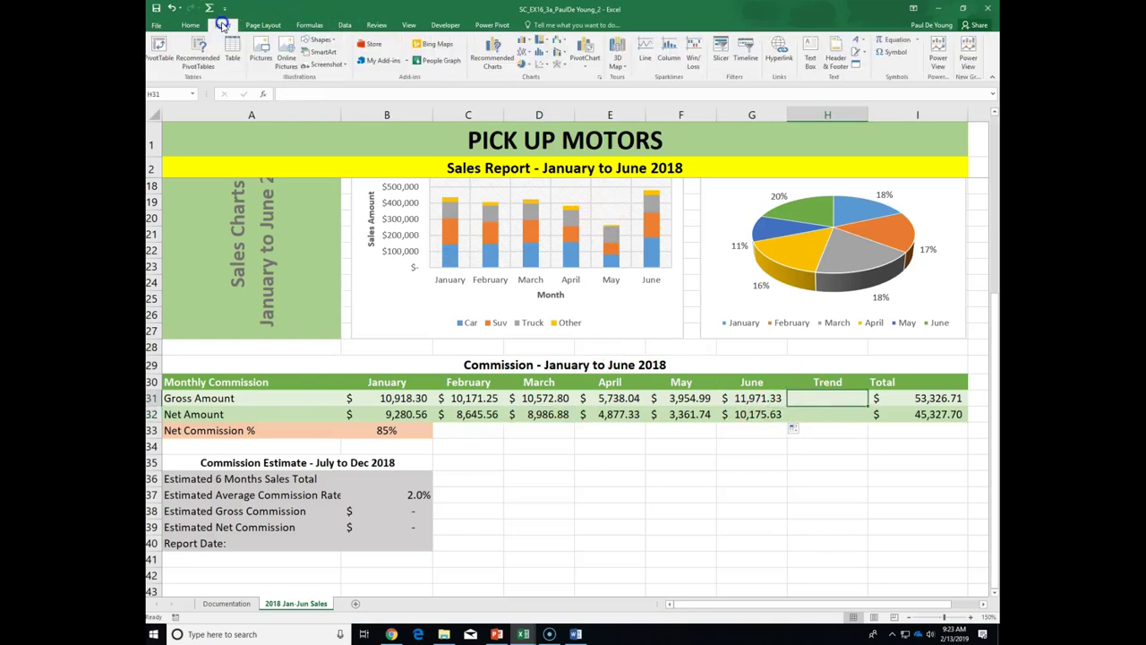
{"action": "left_click", "coordinate": [642, 53]}
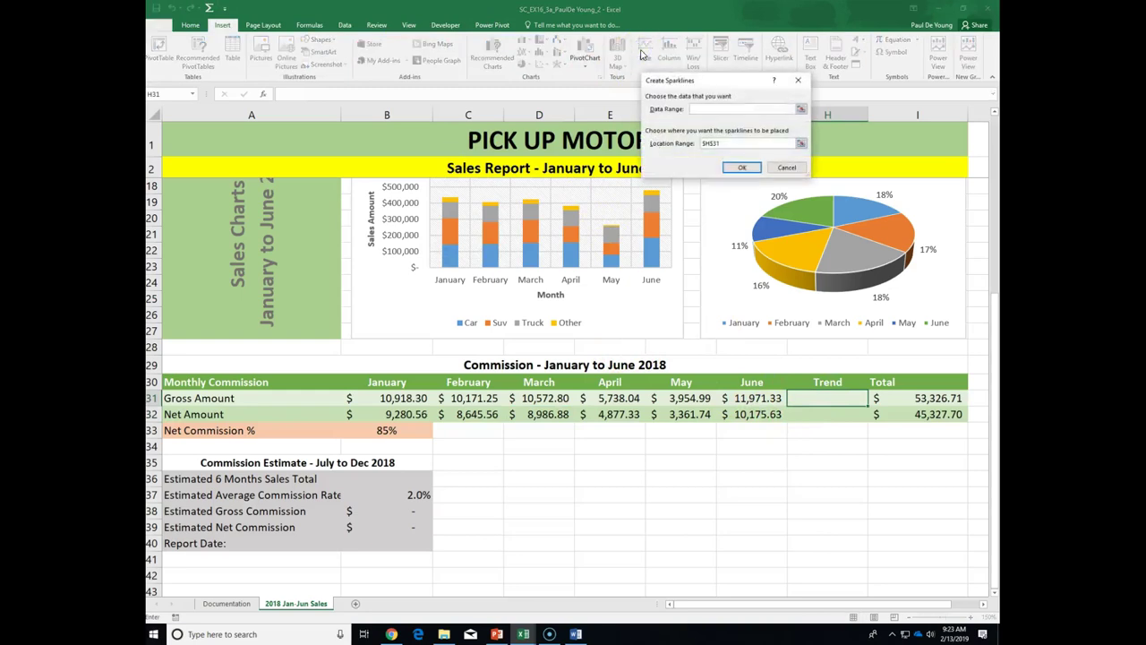
{"action": "left_click", "coordinate": [422, 397]}
{"action": "left_click_drag", "start_coordinate": [421, 397], "coordinate": [729, 403]}
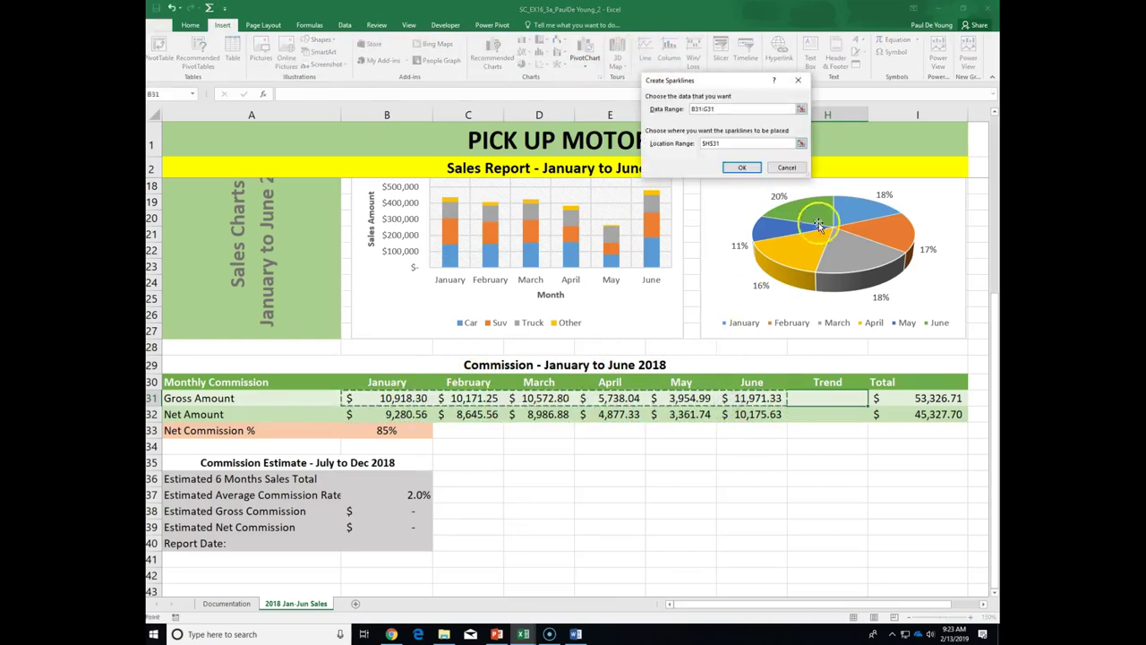
{"action": "left_click", "coordinate": [741, 168]}
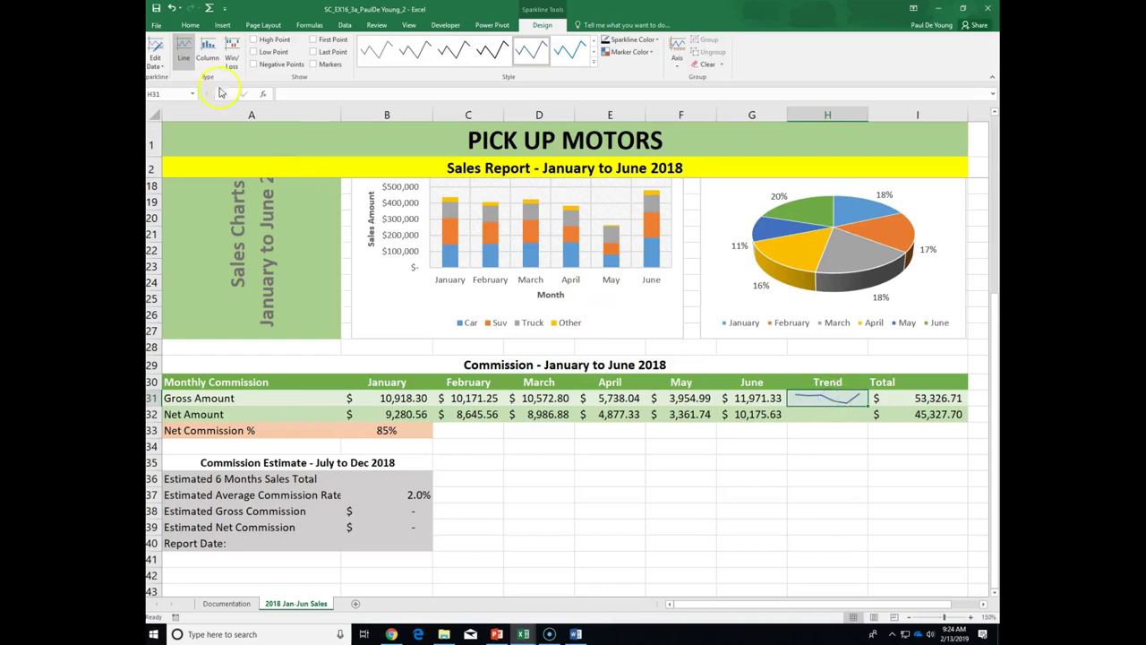
Change the sparkline in H31 to the Column type and apply the black dark sparkline style
{"action": "left_click", "coordinate": [206, 47]}
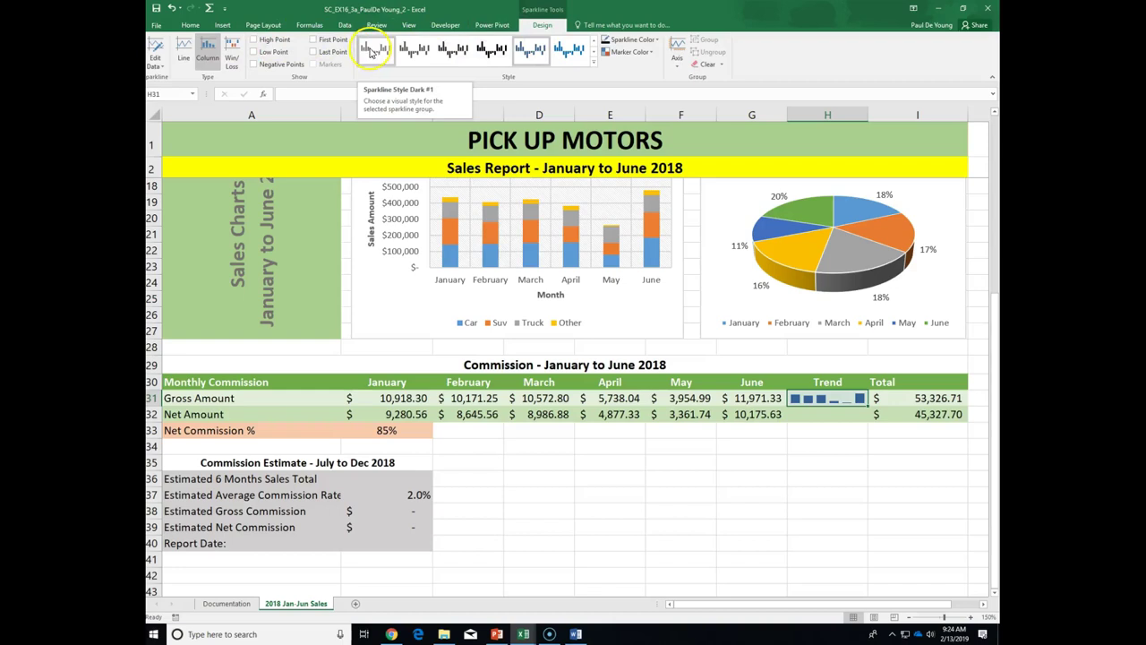
{"action": "left_click", "coordinate": [489, 52]}
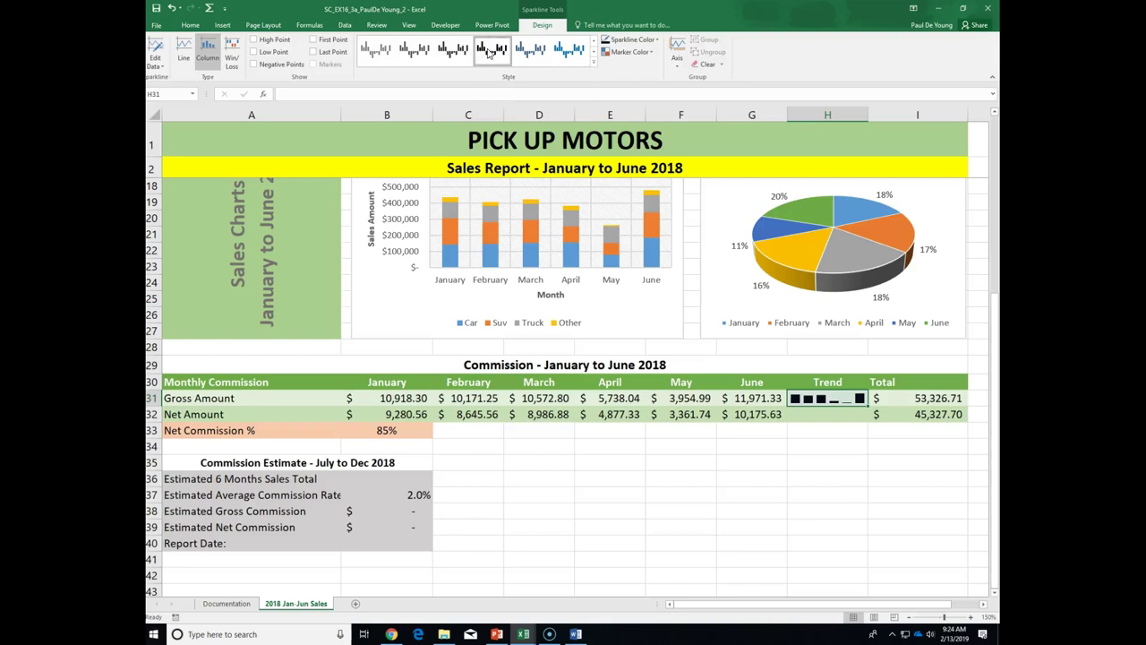
{"action": "left_click", "coordinate": [593, 64]}
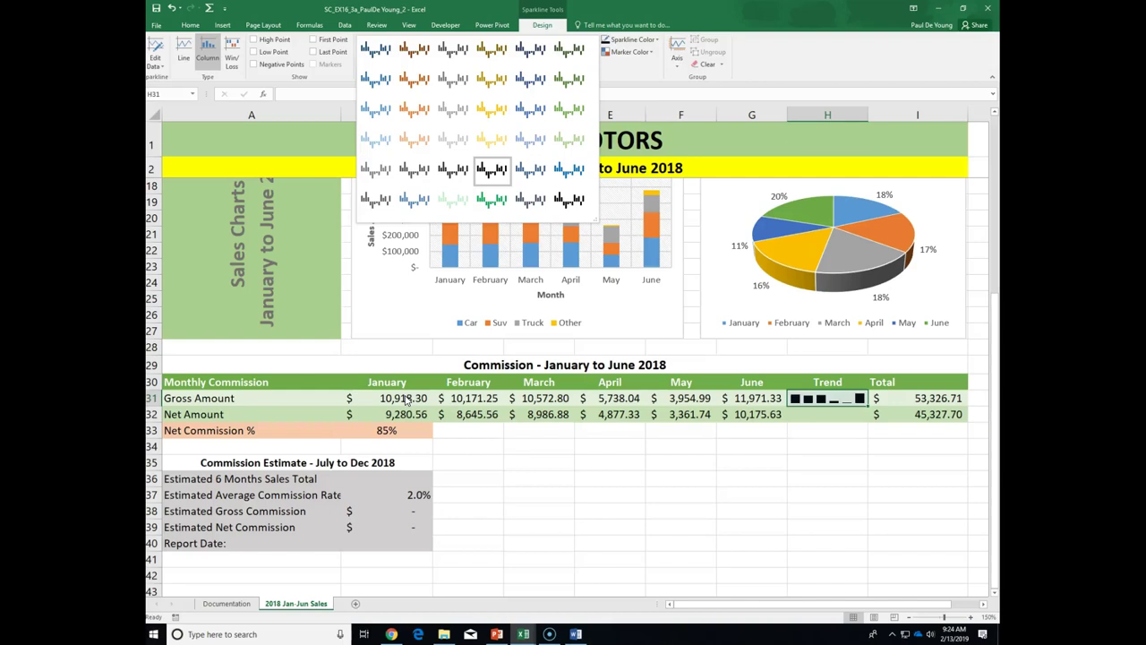
{"action": "left_click", "coordinate": [404, 398]}
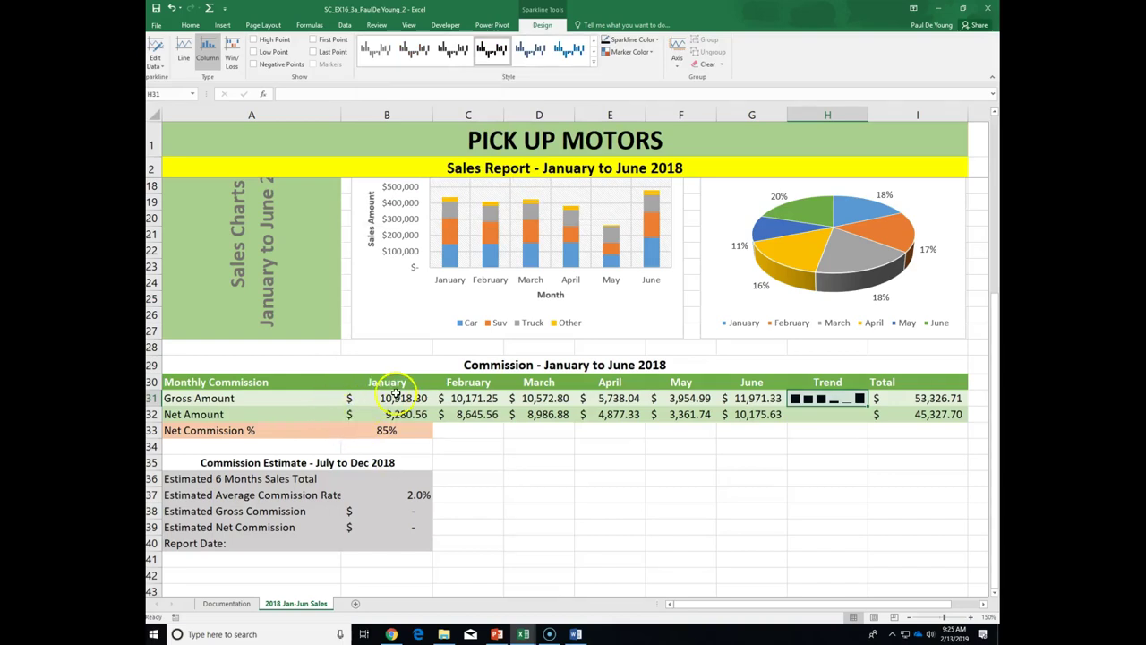
Copy the gross commission formula from B31 and paste only the formulas into C31:G31
{"action": "left_click", "coordinate": [397, 397]}
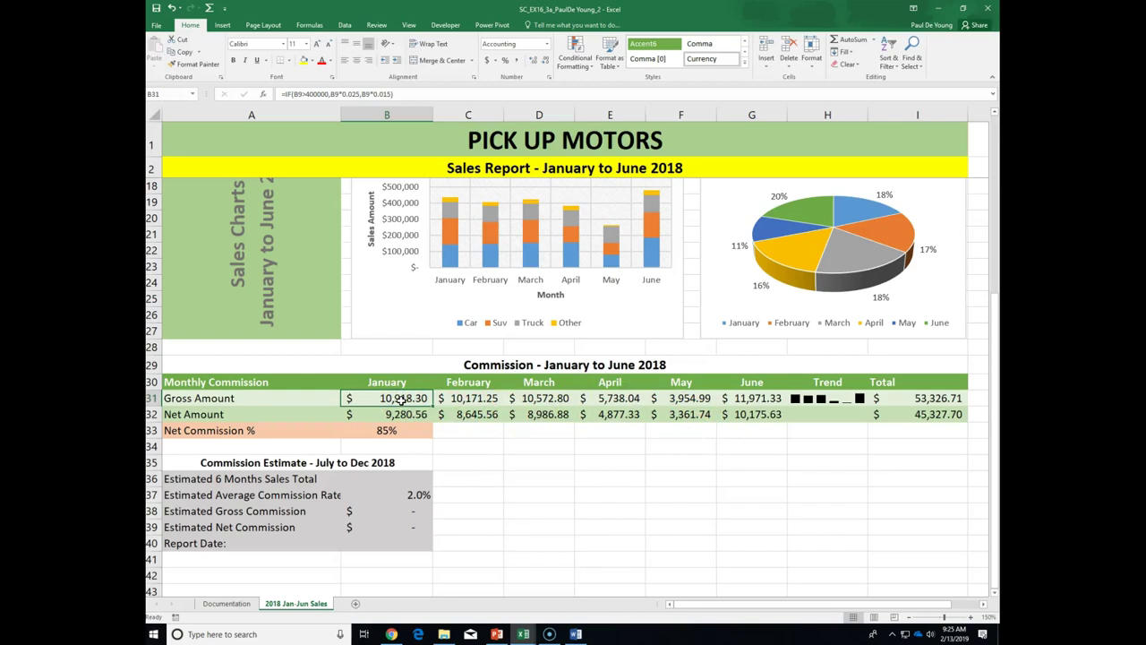
{"action": "right_click", "coordinate": [394, 400]}
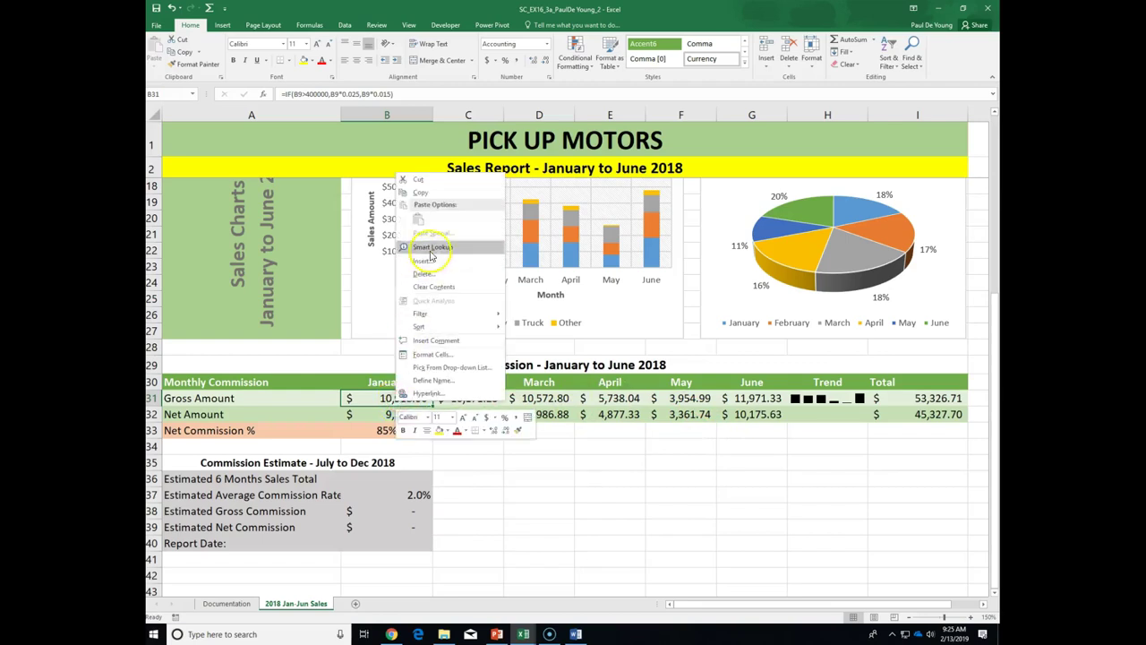
{"action": "left_click", "coordinate": [428, 197]}
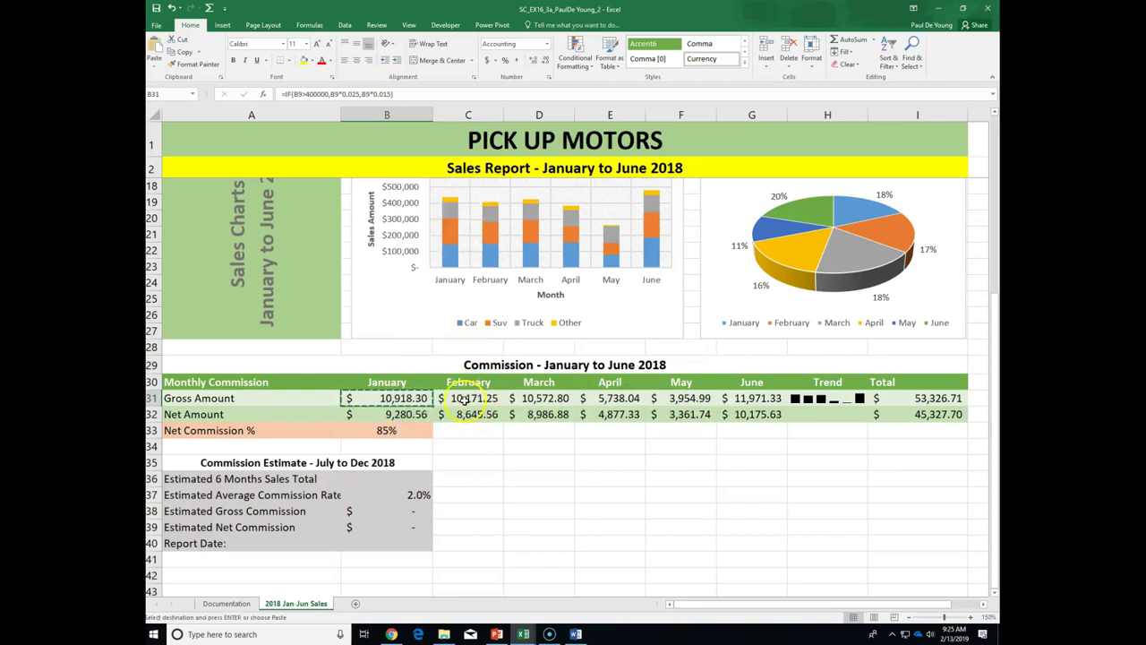
{"action": "left_click", "coordinate": [493, 397]}
{"action": "left_click_drag", "start_coordinate": [493, 397], "coordinate": [747, 400]}
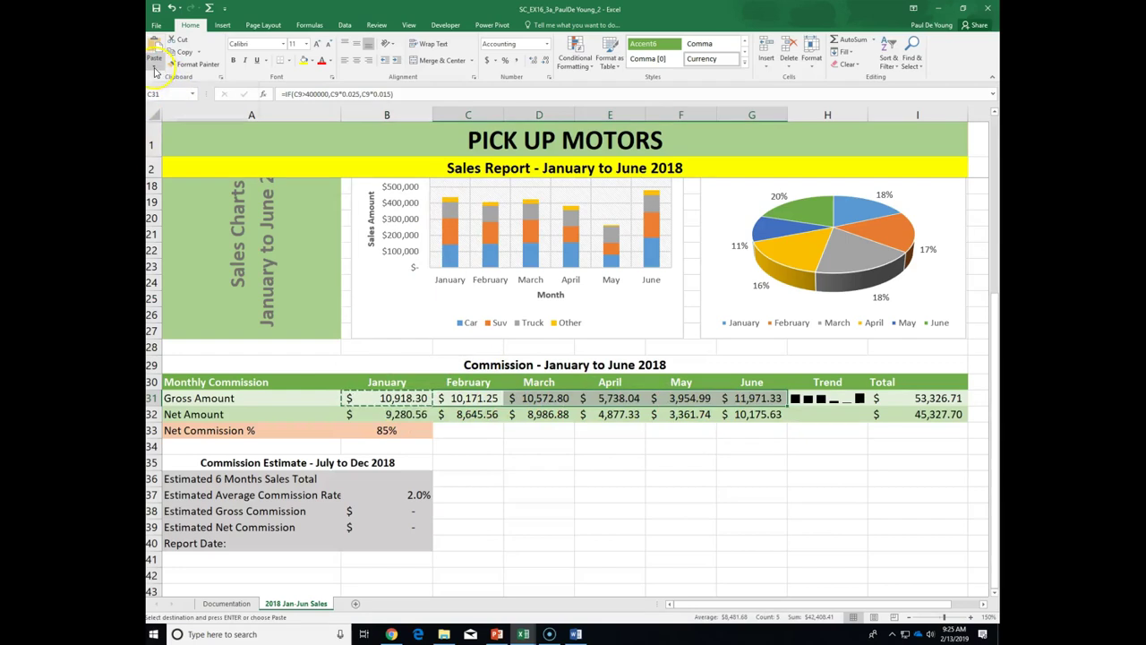
{"action": "left_click", "coordinate": [154, 70]}
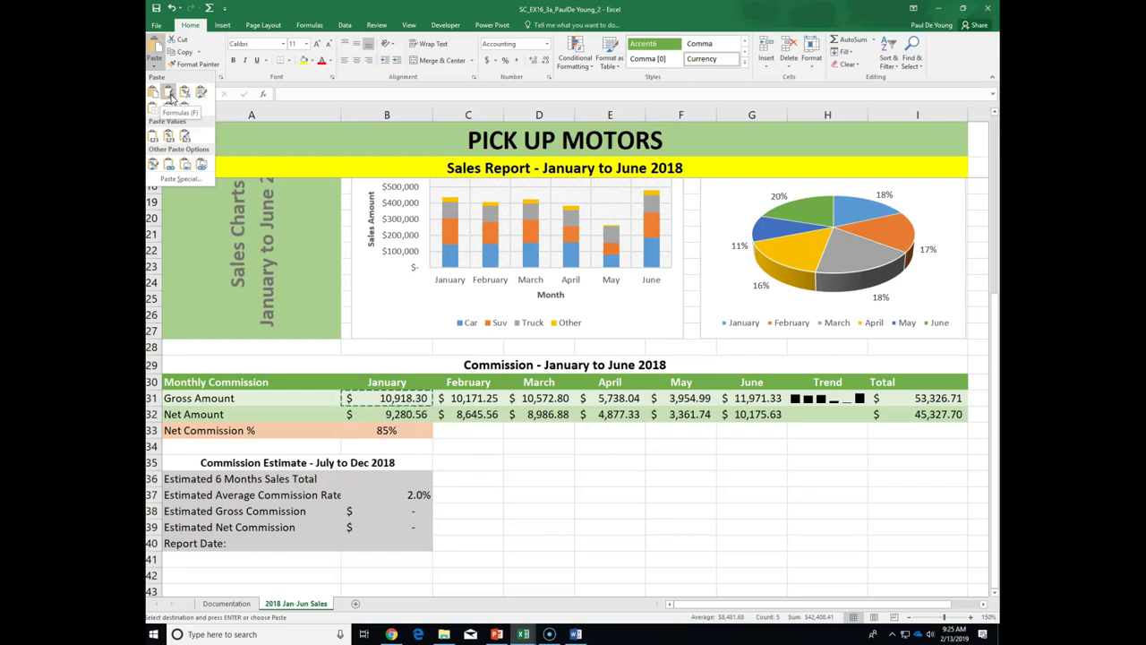
{"action": "left_click", "coordinate": [169, 95]}
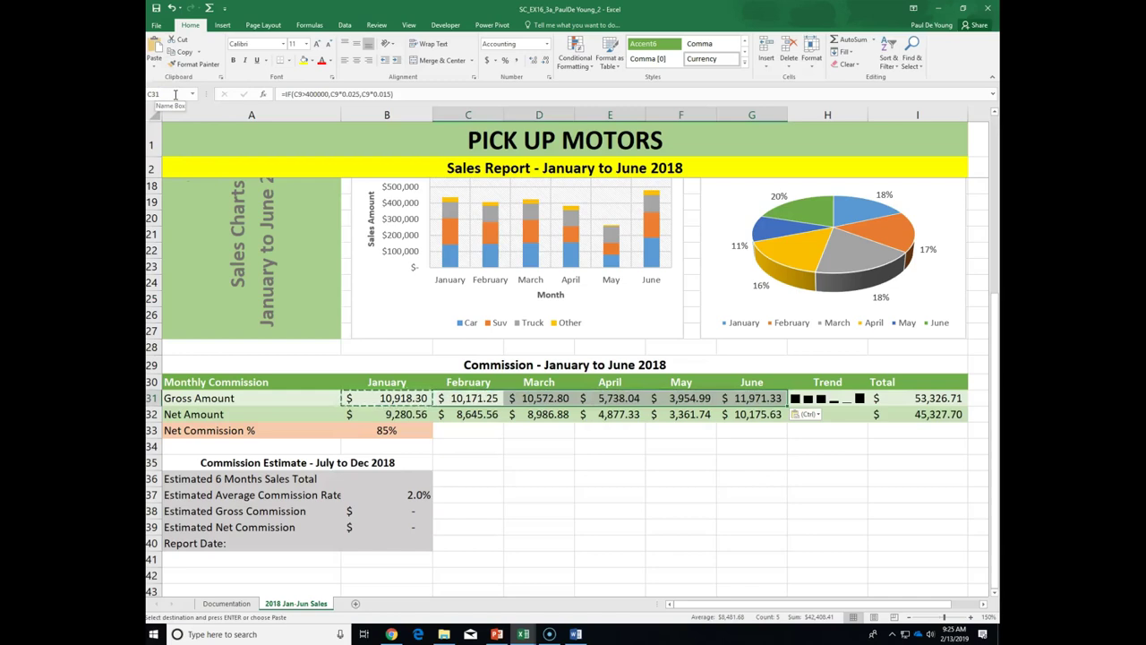
Review the pasted gross commission range C31:G31 and examine the February formula in C31
{"action": "left_click", "coordinate": [769, 512]}
{"action": "left_click_drag", "start_coordinate": [470, 398], "coordinate": [761, 398]}
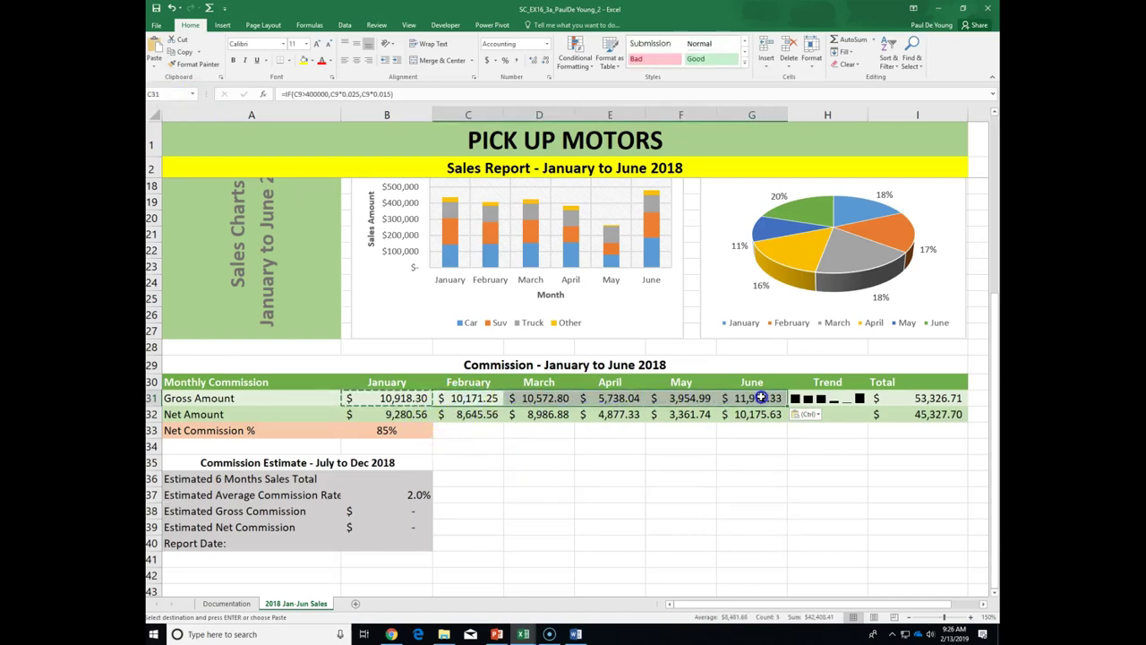
{"action": "left_click", "coordinate": [462, 398]}
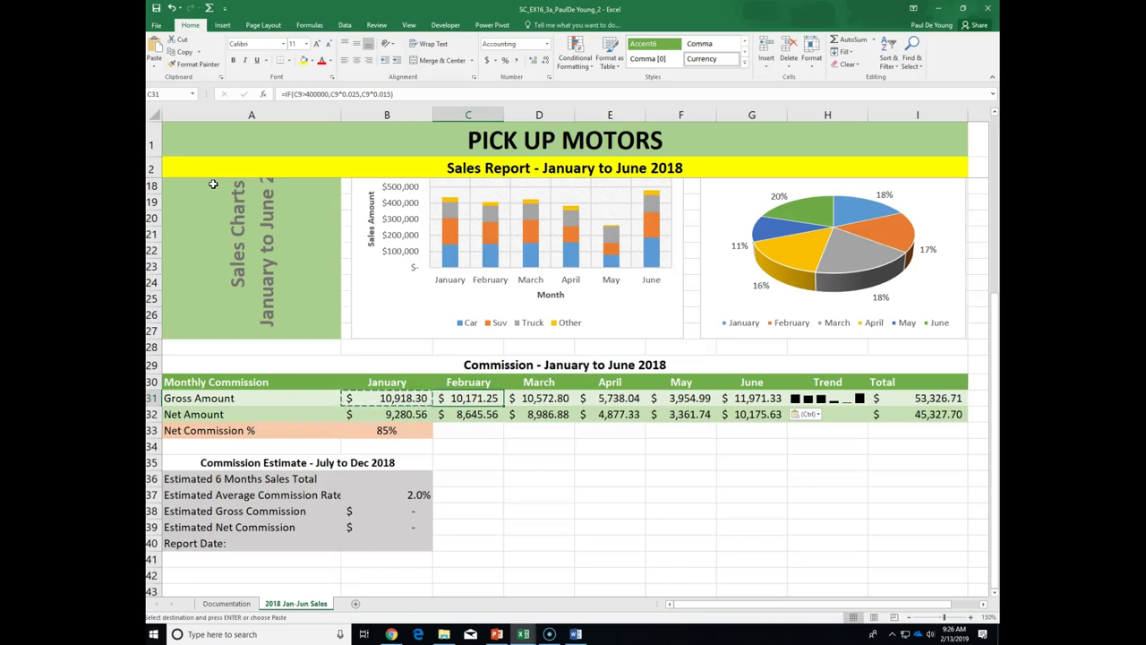
{"action": "left_click", "coordinate": [826, 398]}
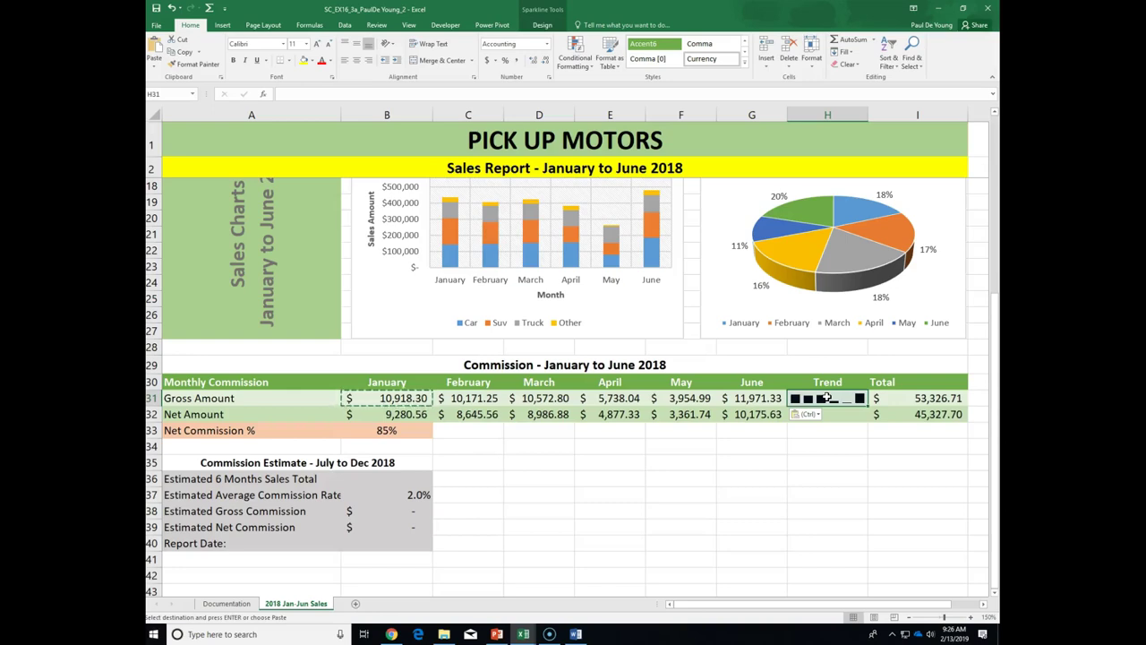
{"action": "left_click", "coordinate": [827, 416]}
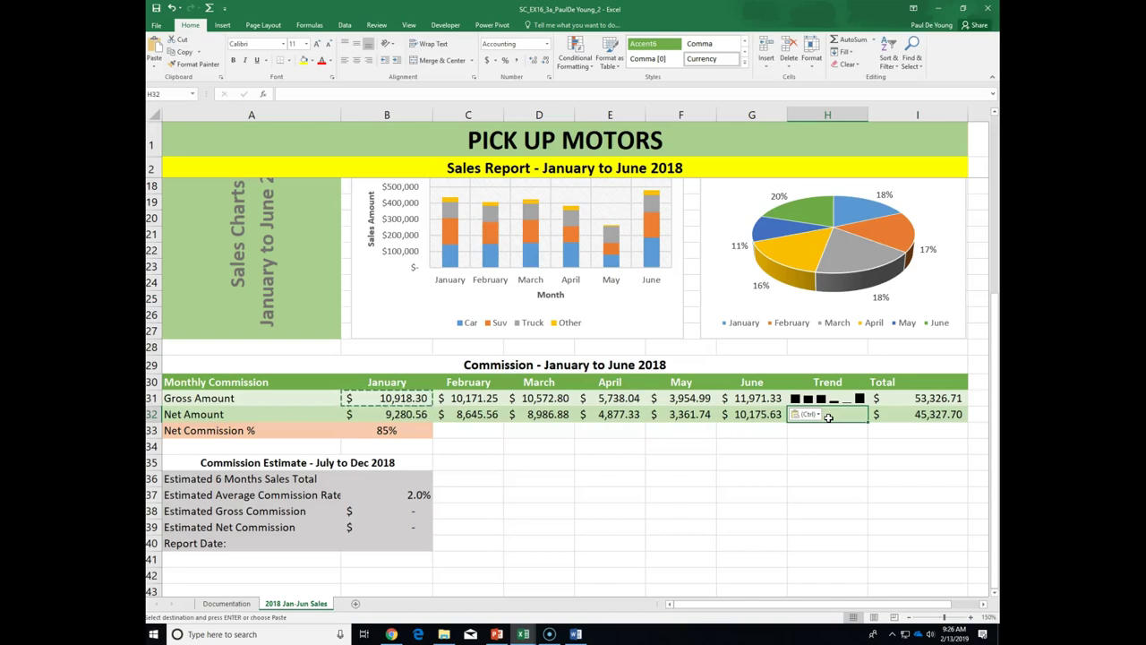
{"action": "left_click", "coordinate": [850, 398]}
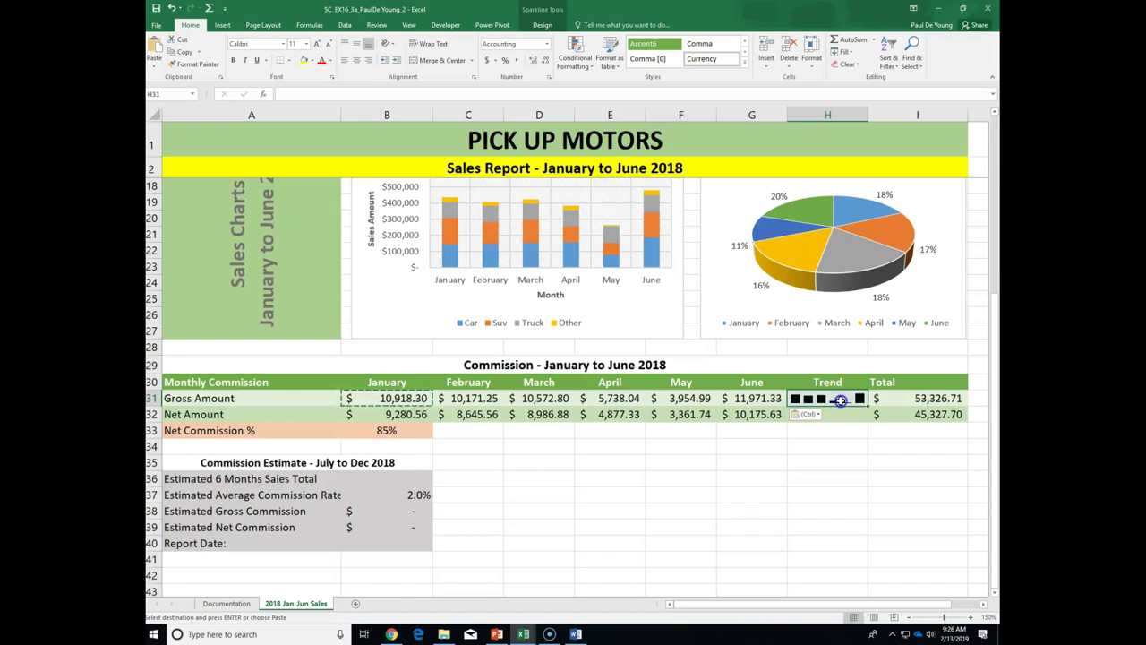
{"action": "left_click", "coordinate": [839, 403]}
{"action": "left_click", "coordinate": [843, 416]}
Try to copy the gross amount sparkline from H31 into H32 by pasting only the formulas
{"action": "left_click", "coordinate": [841, 399]}
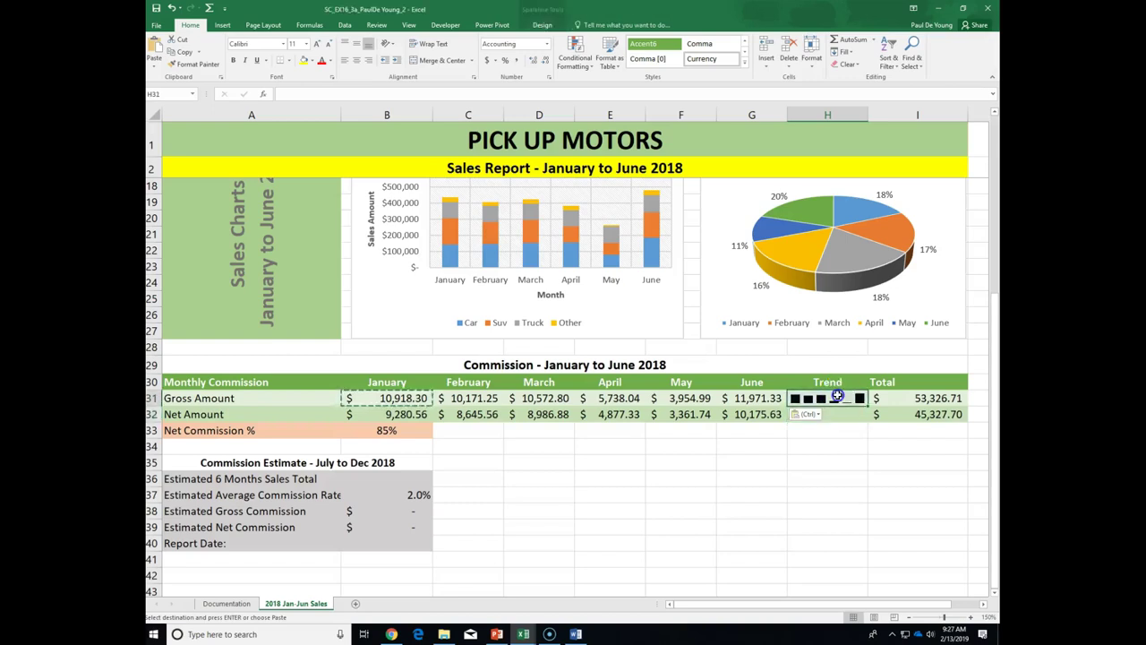
{"action": "left_click", "coordinate": [185, 53]}
{"action": "left_click", "coordinate": [820, 400]}
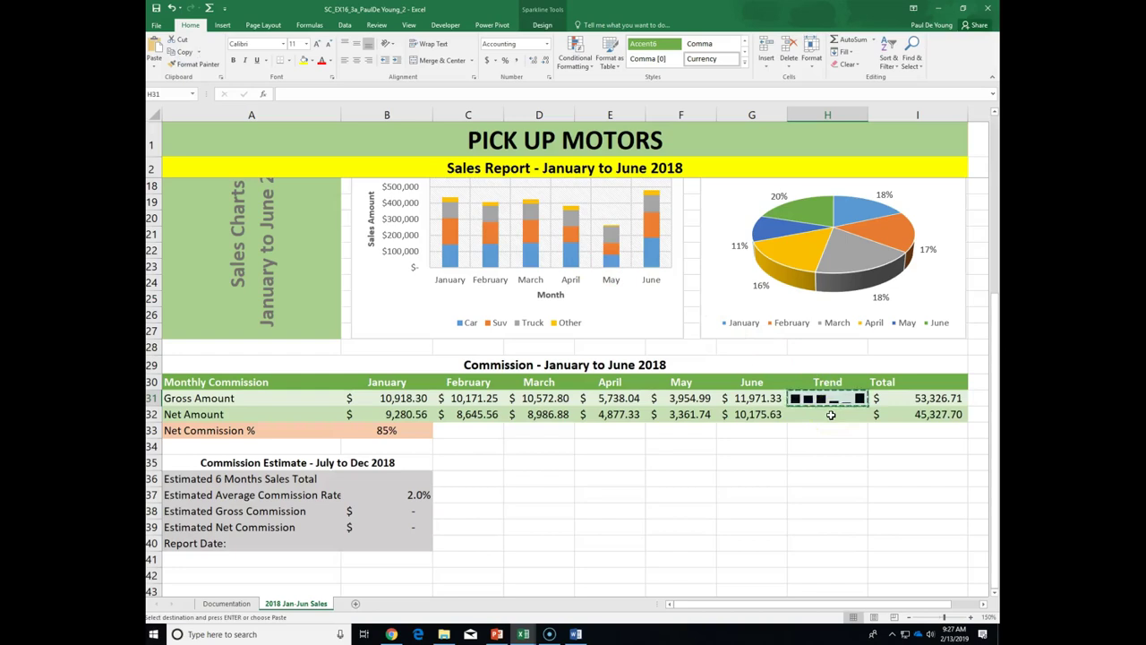
{"action": "left_click", "coordinate": [831, 415]}
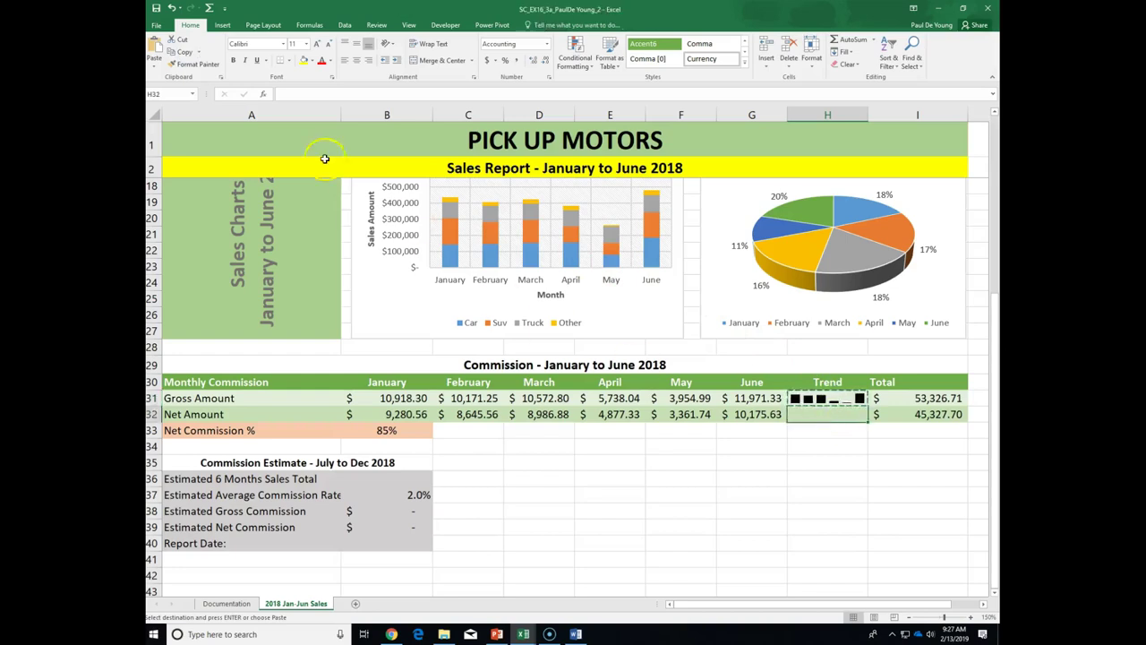
{"action": "left_click", "coordinate": [154, 66]}
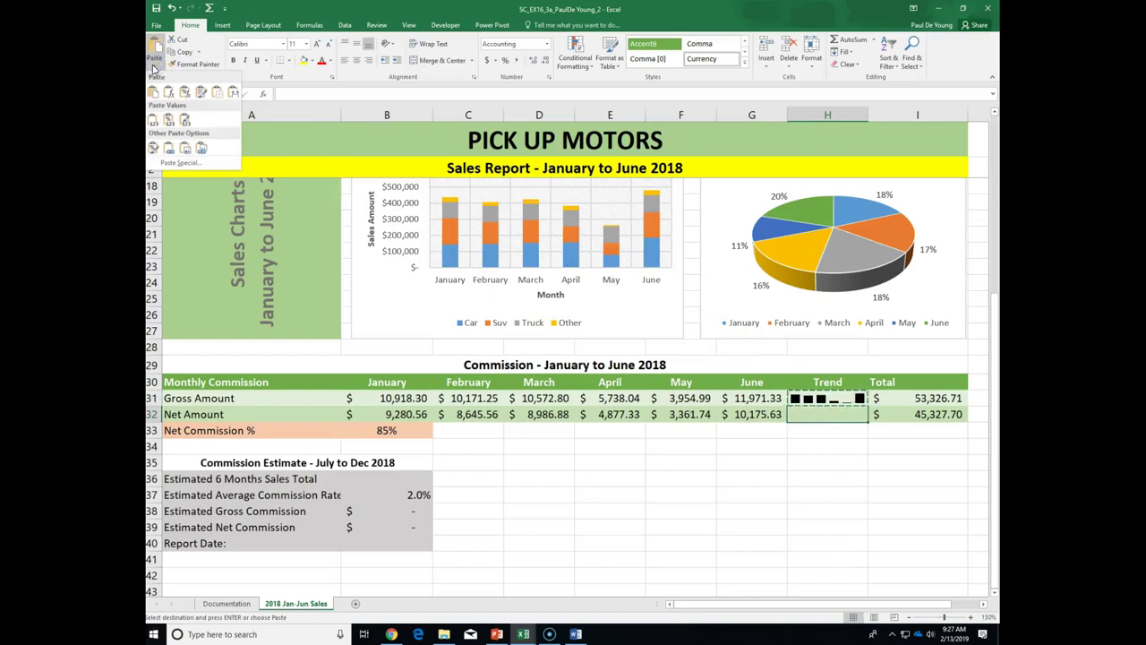
{"action": "left_click", "coordinate": [168, 94]}
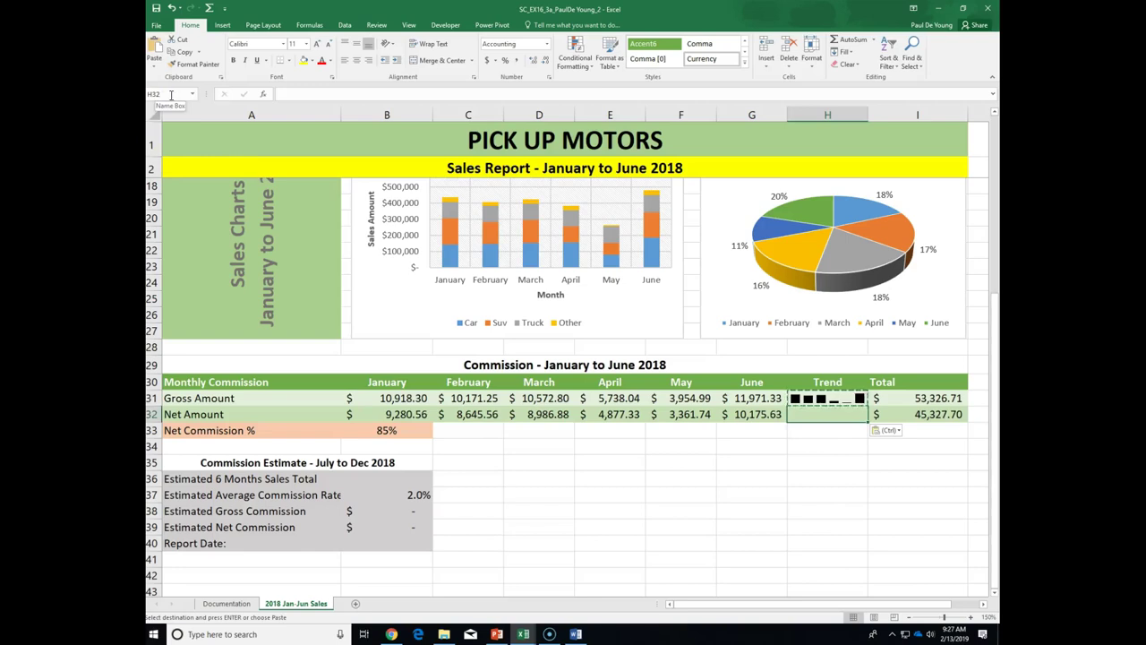
{"action": "left_click", "coordinate": [155, 66]}
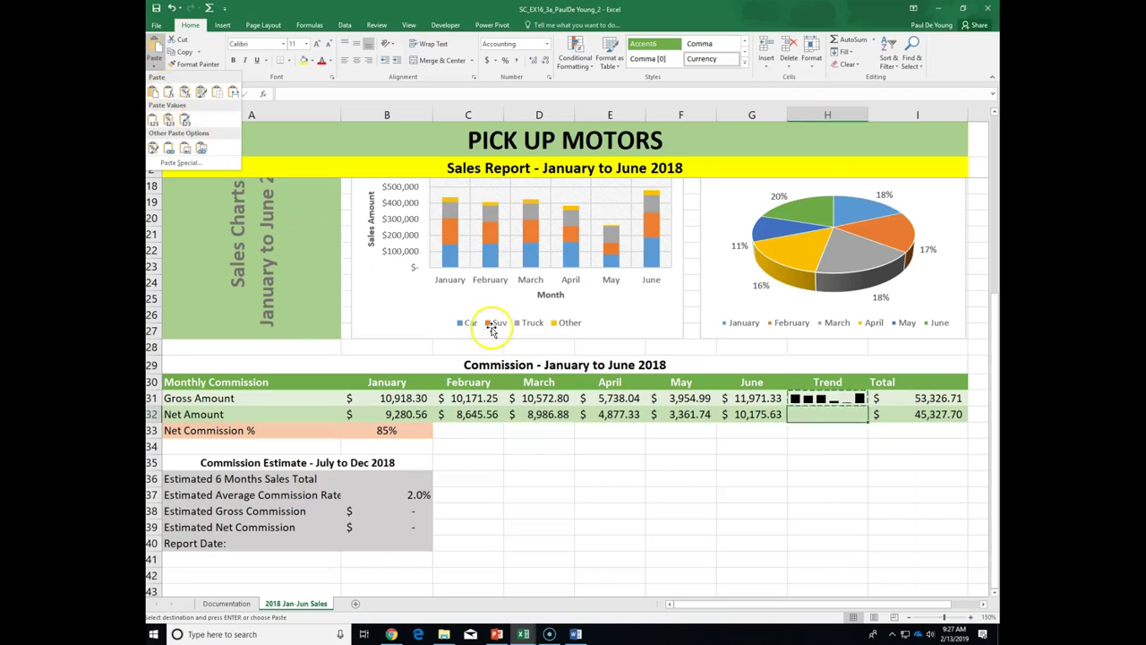
{"action": "left_click", "coordinate": [824, 409]}
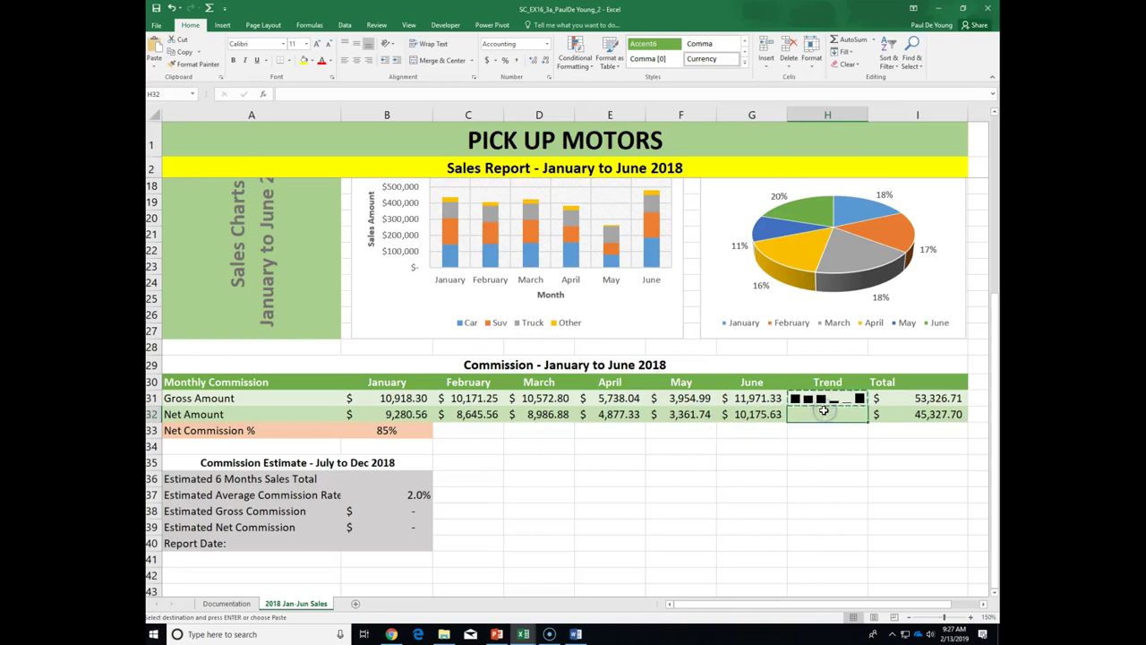
{"action": "left_click", "coordinate": [154, 67]}
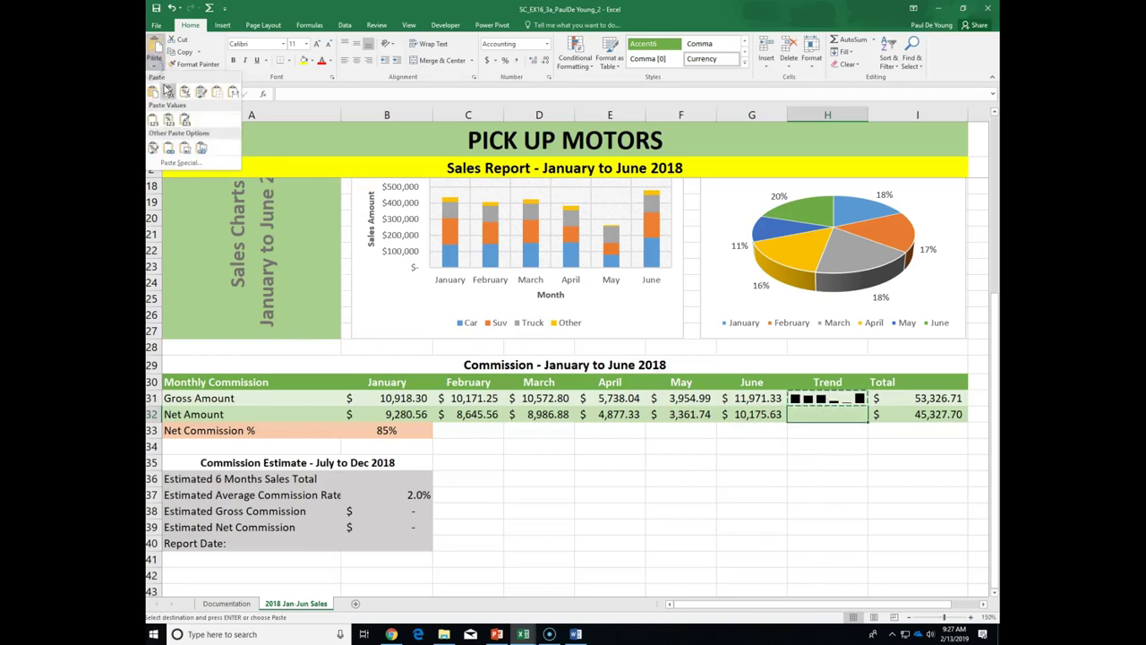
{"action": "left_click", "coordinate": [166, 92]}
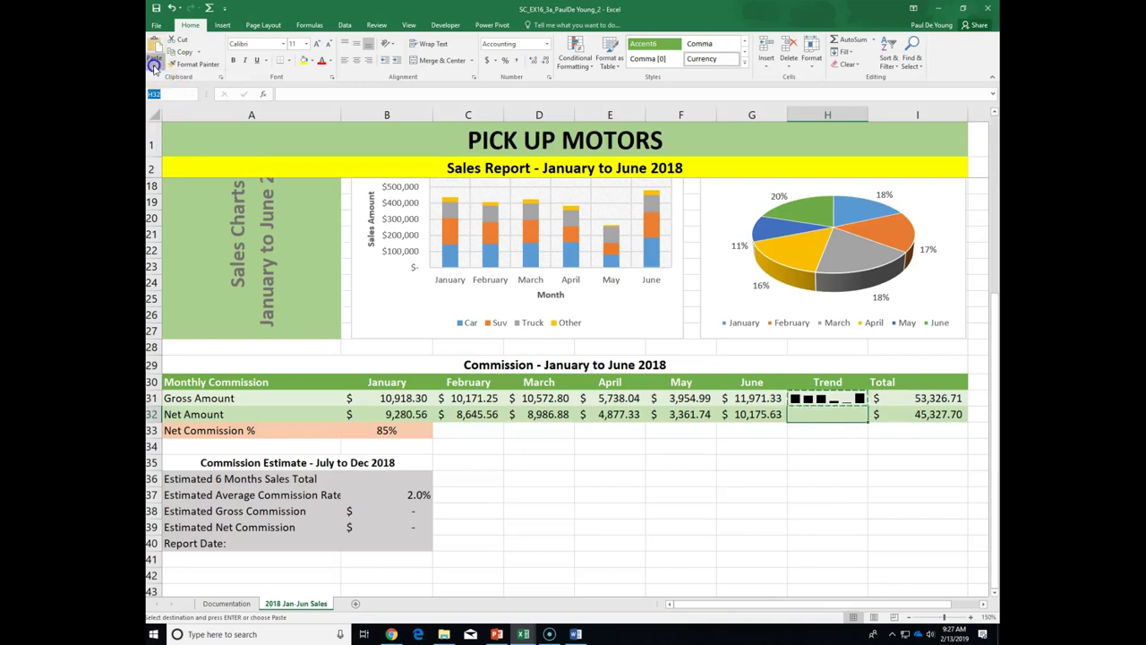
Try to paste the sparkline from H31 into H32 with formulas and number formatting, and end the copy mode
{"action": "left_click", "coordinate": [157, 70]}
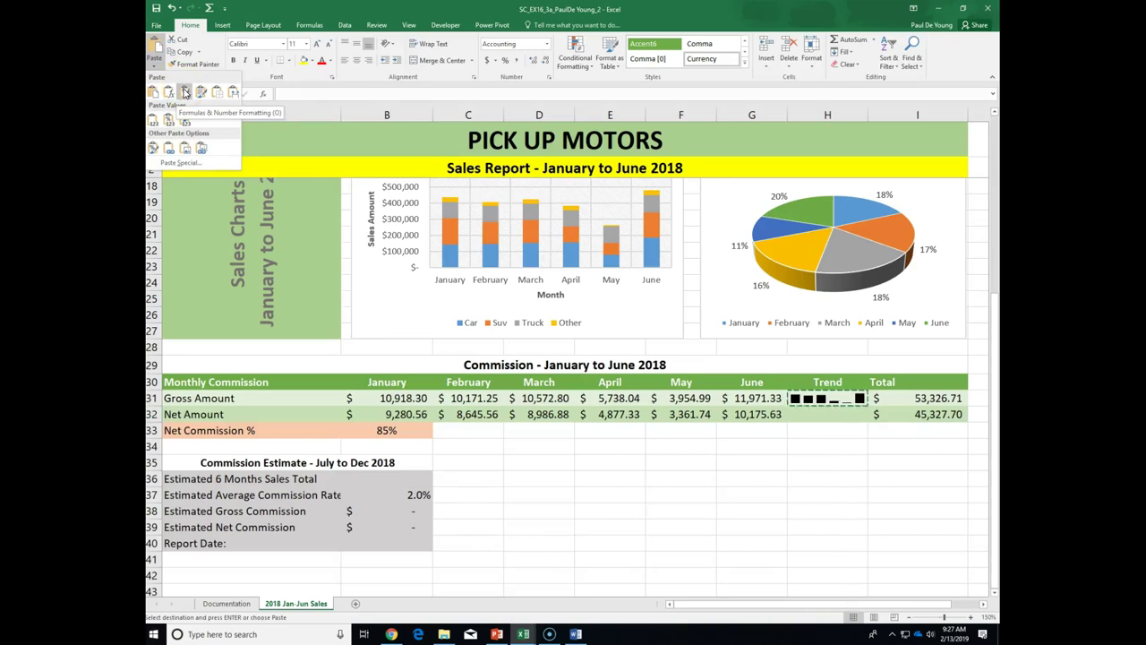
{"action": "left_click", "coordinate": [184, 92]}
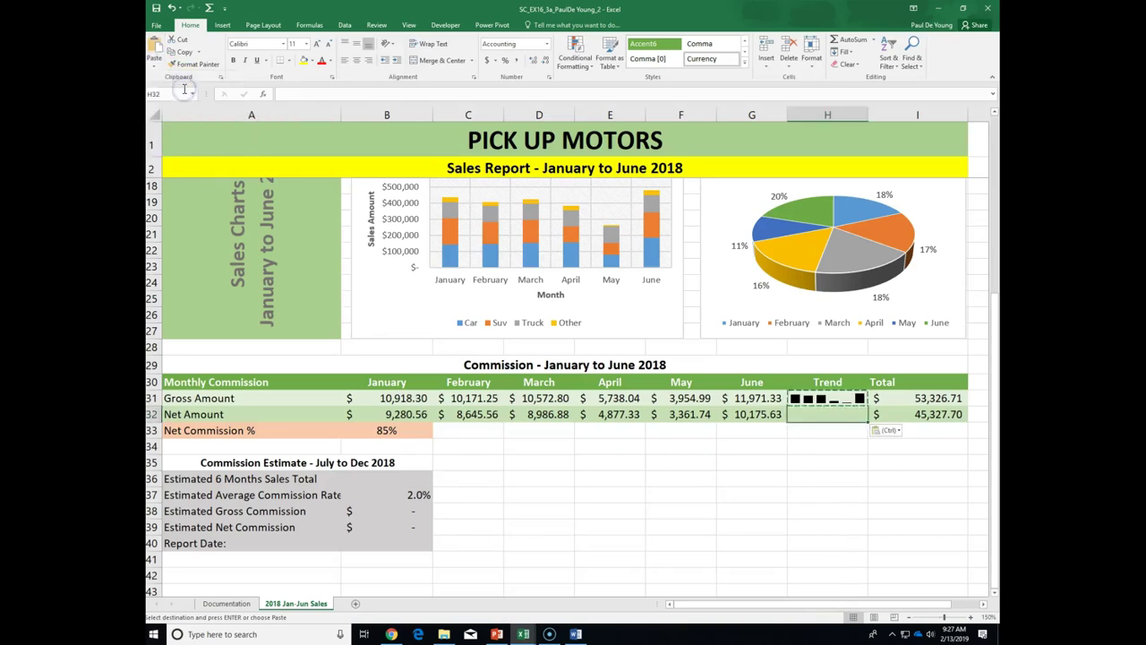
{"action": "key", "text": "Escape"}
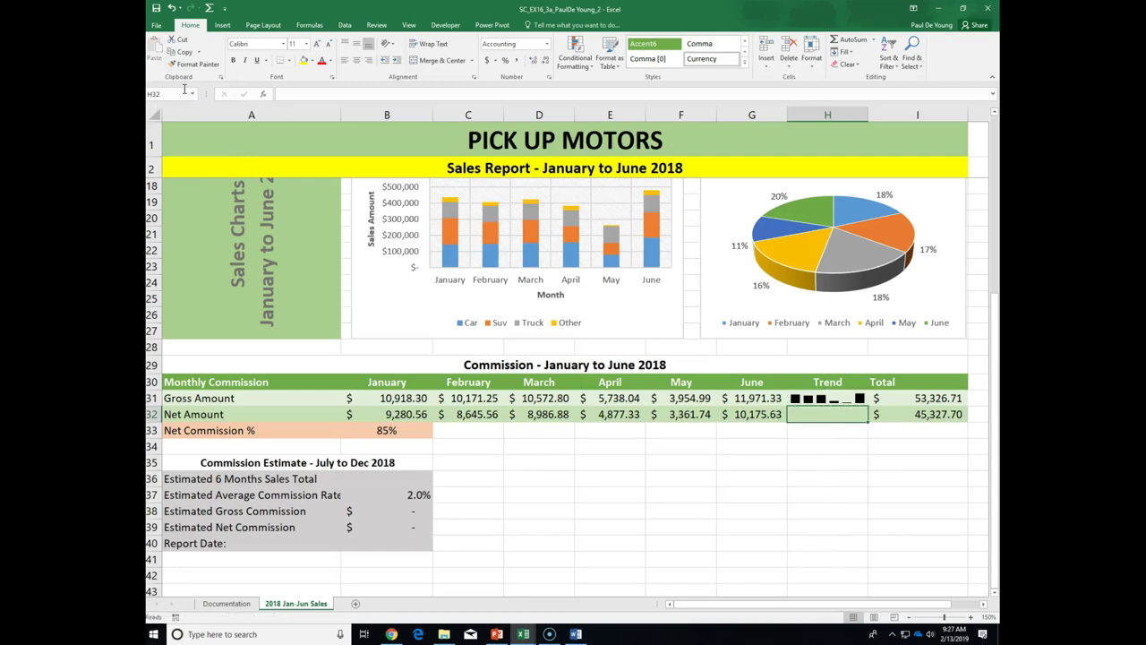
Copy the sparkline from H31 into the net amount trend cell H32 with a regular paste
{"action": "key", "text": "Up"}
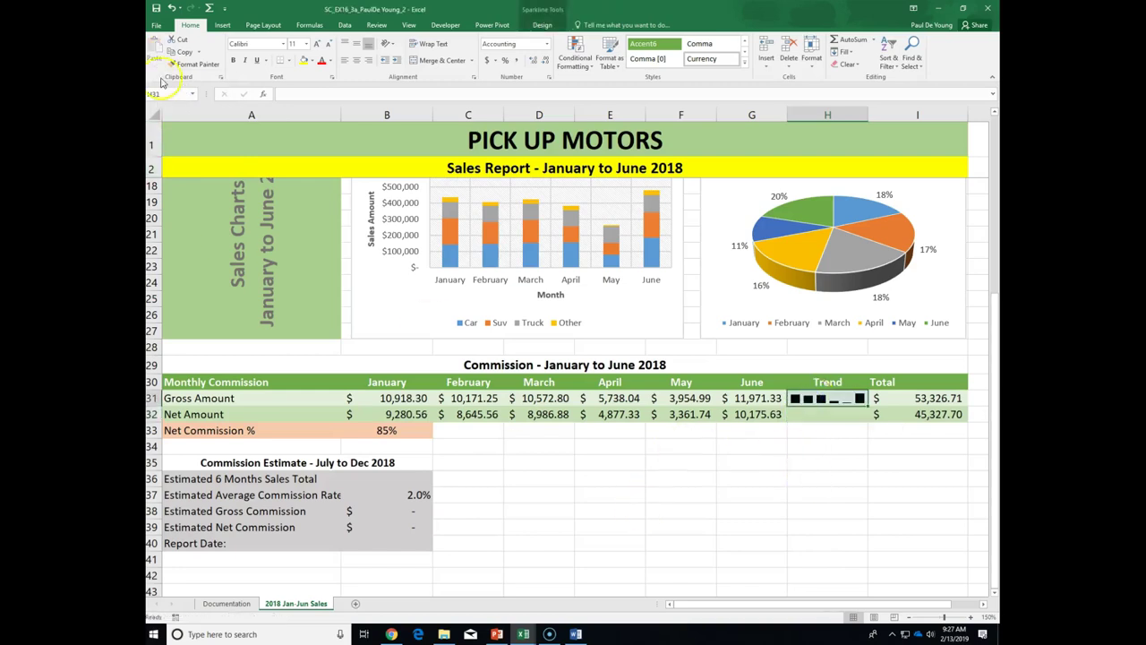
{"action": "left_click", "coordinate": [183, 51]}
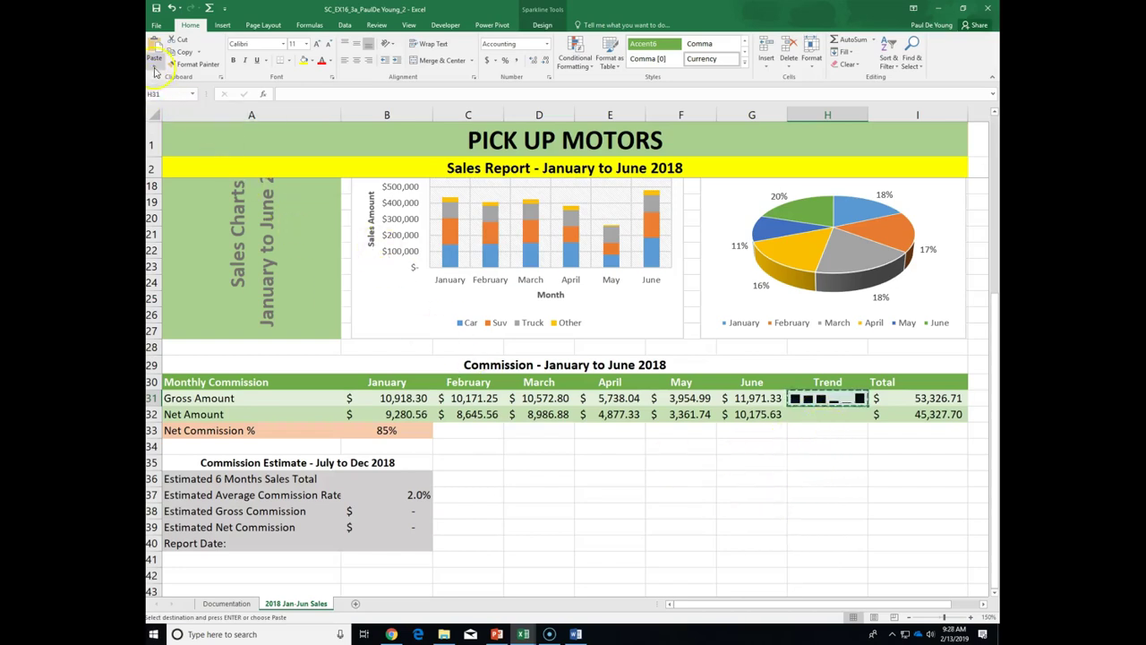
{"action": "left_click", "coordinate": [154, 65]}
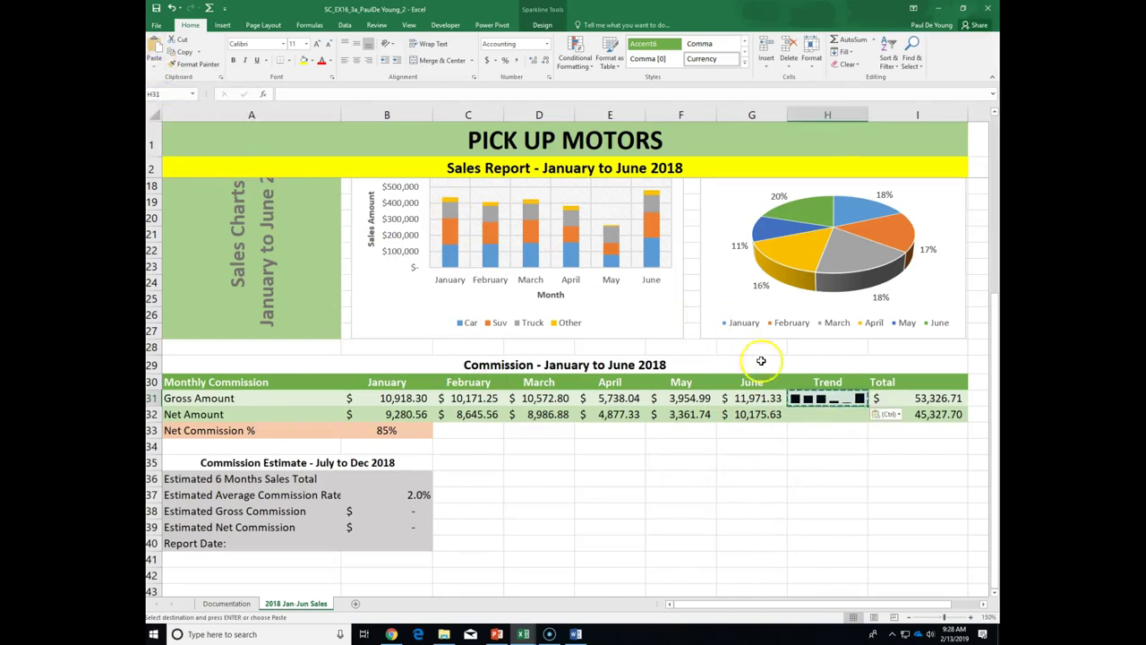
{"action": "left_click", "coordinate": [822, 414]}
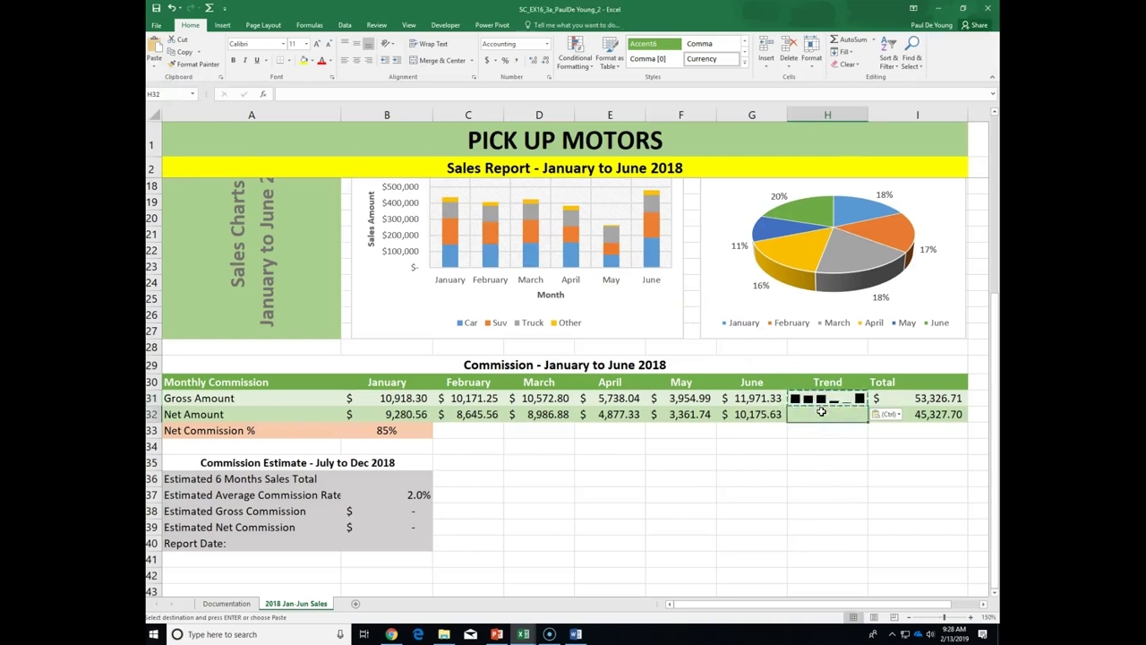
{"action": "key", "text": "ctrl+v"}
{"action": "left_click", "coordinate": [873, 465]}
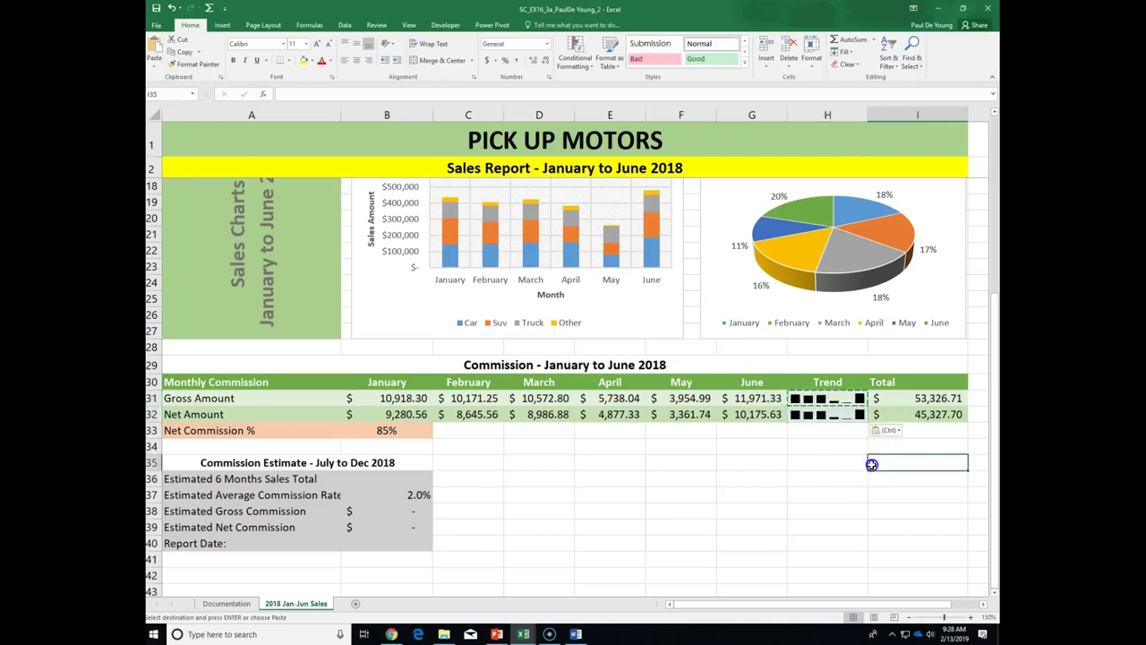
{"action": "left_click", "coordinate": [832, 478]}
{"action": "left_click", "coordinate": [707, 462]}
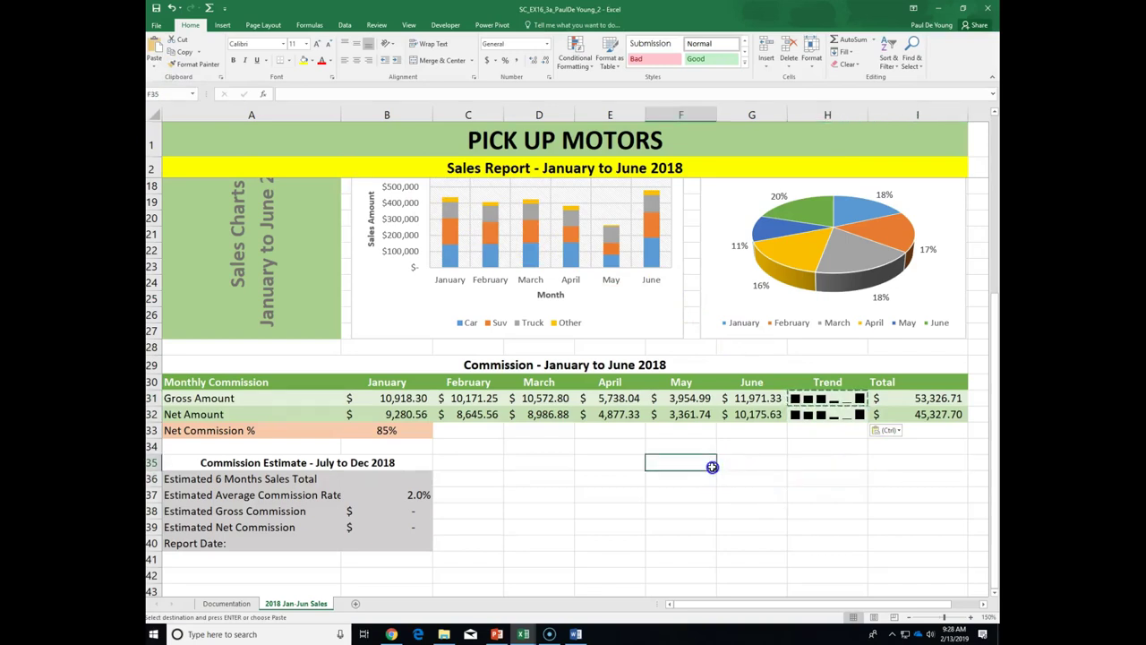
{"action": "key", "text": "Escape"}
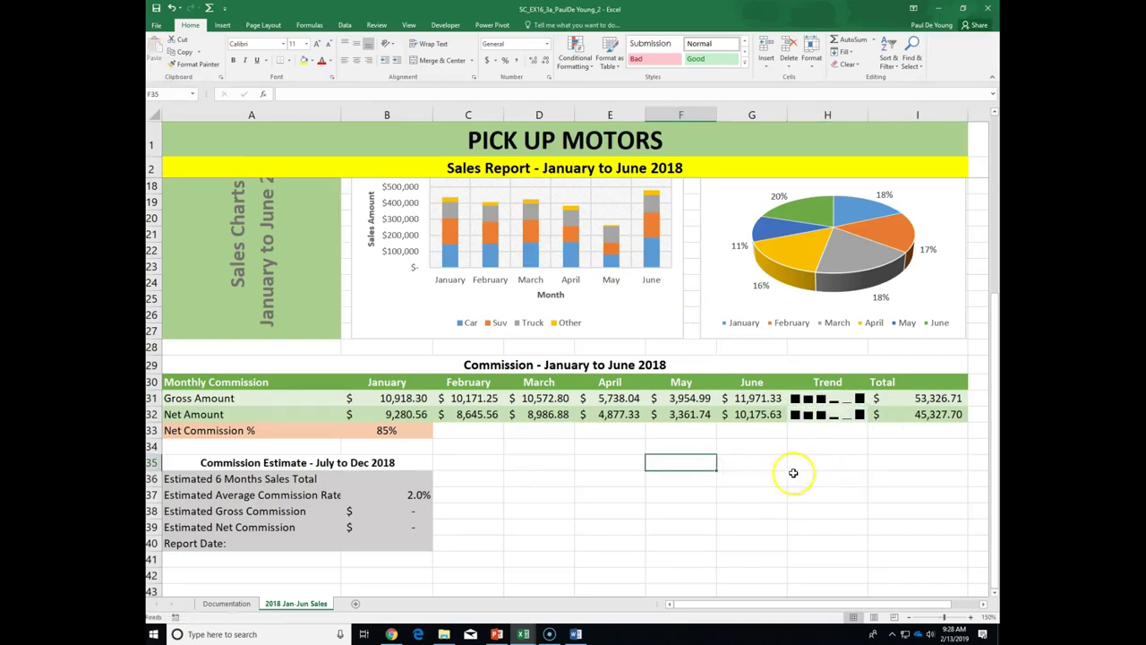
Compare the trend sparklines in H31 and H32 and examine the net amount total in I32
{"action": "left_click", "coordinate": [822, 413]}
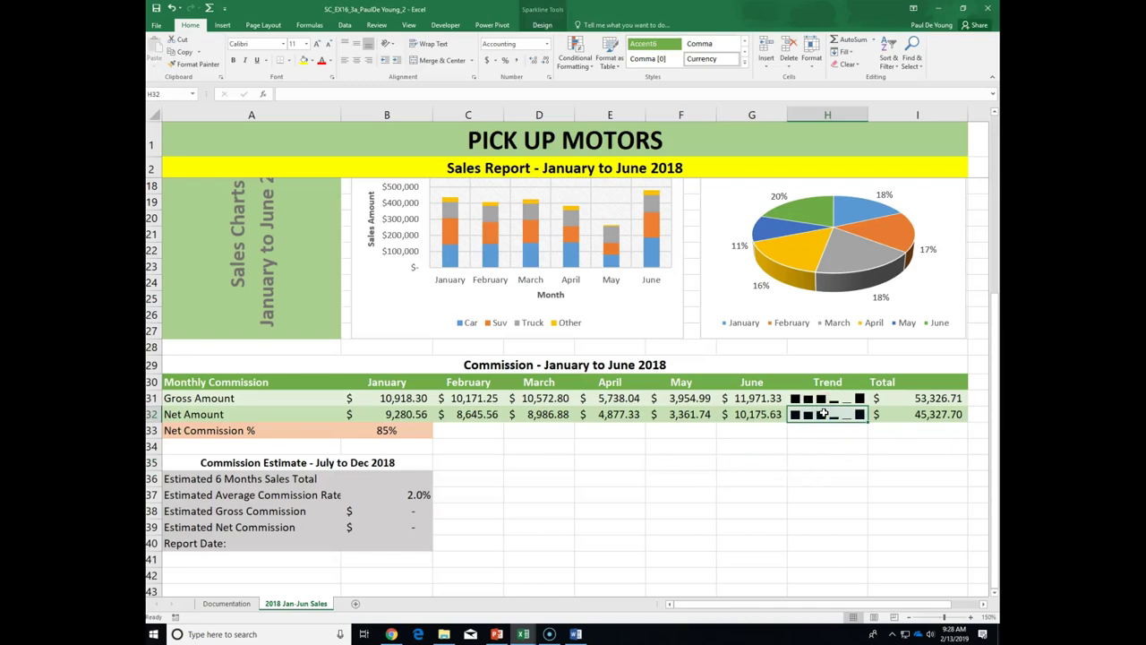
{"action": "left_click", "coordinate": [817, 399]}
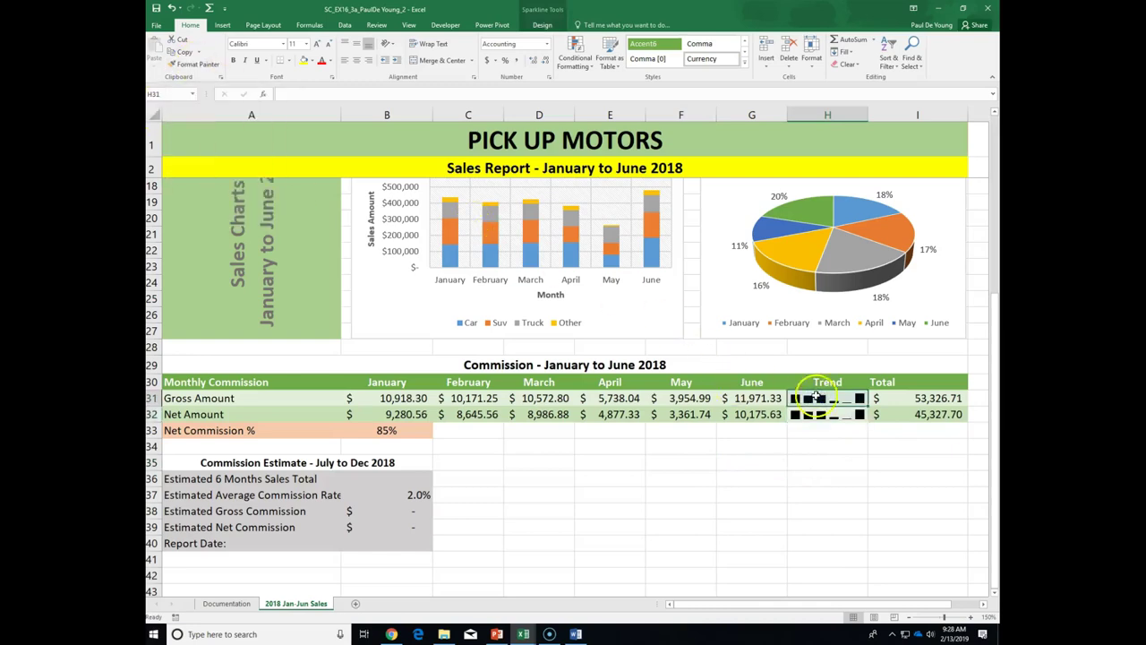
{"action": "left_click", "coordinate": [922, 417]}
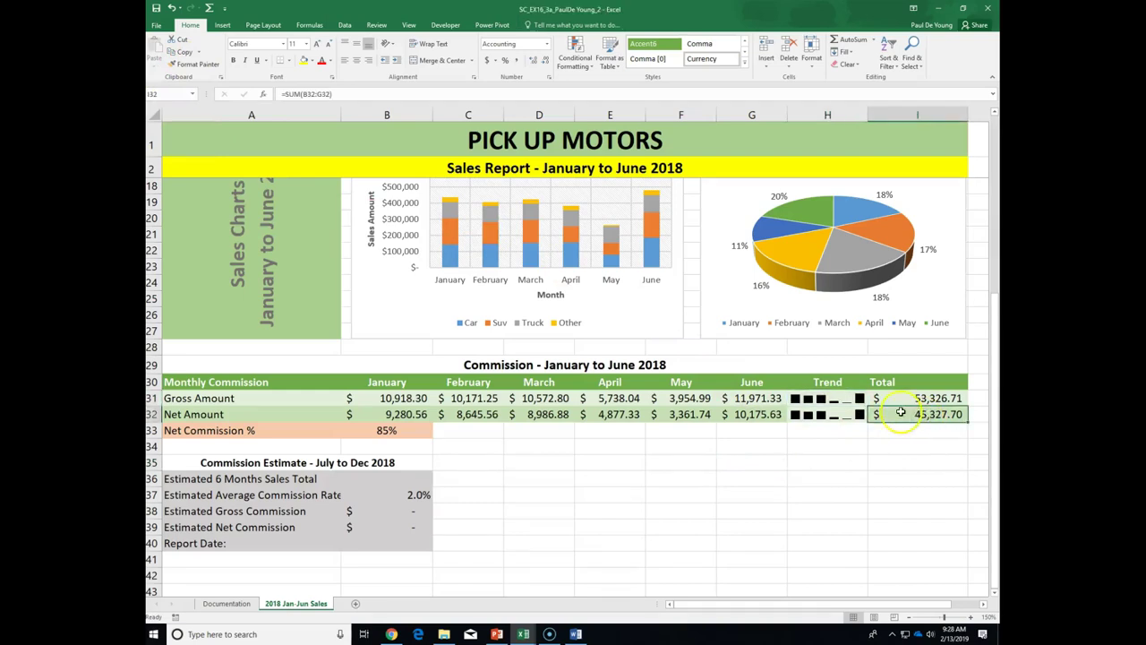
{"action": "left_click", "coordinate": [753, 415]}
{"action": "left_click", "coordinate": [931, 416]}
Copy the sparkline in H31 and try pasting it over H32 with Match Destination Formatting
{"action": "left_click", "coordinate": [835, 400]}
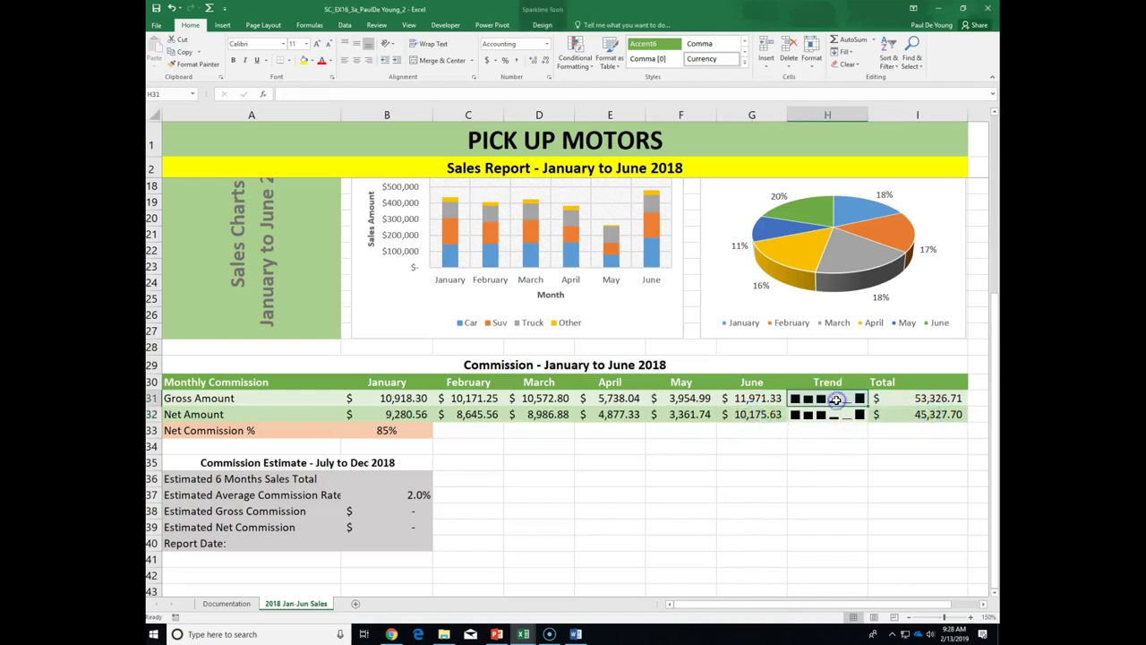
{"action": "left_click", "coordinate": [186, 53]}
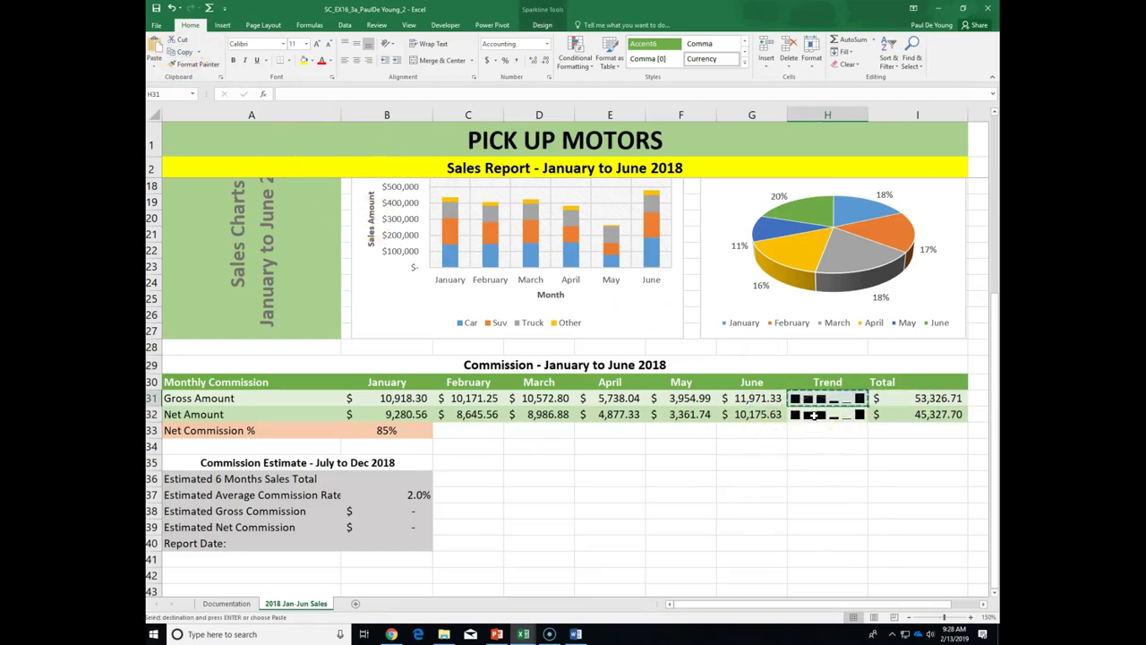
{"action": "left_click", "coordinate": [813, 414]}
{"action": "left_click", "coordinate": [155, 65]}
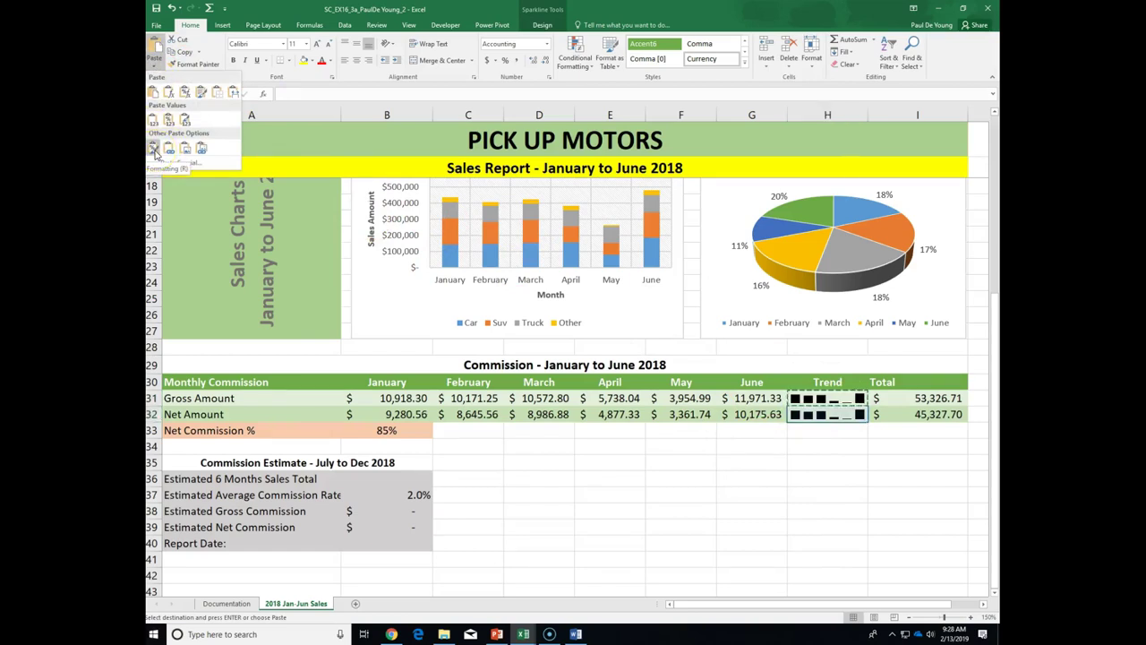
{"action": "left_click", "coordinate": [185, 149]}
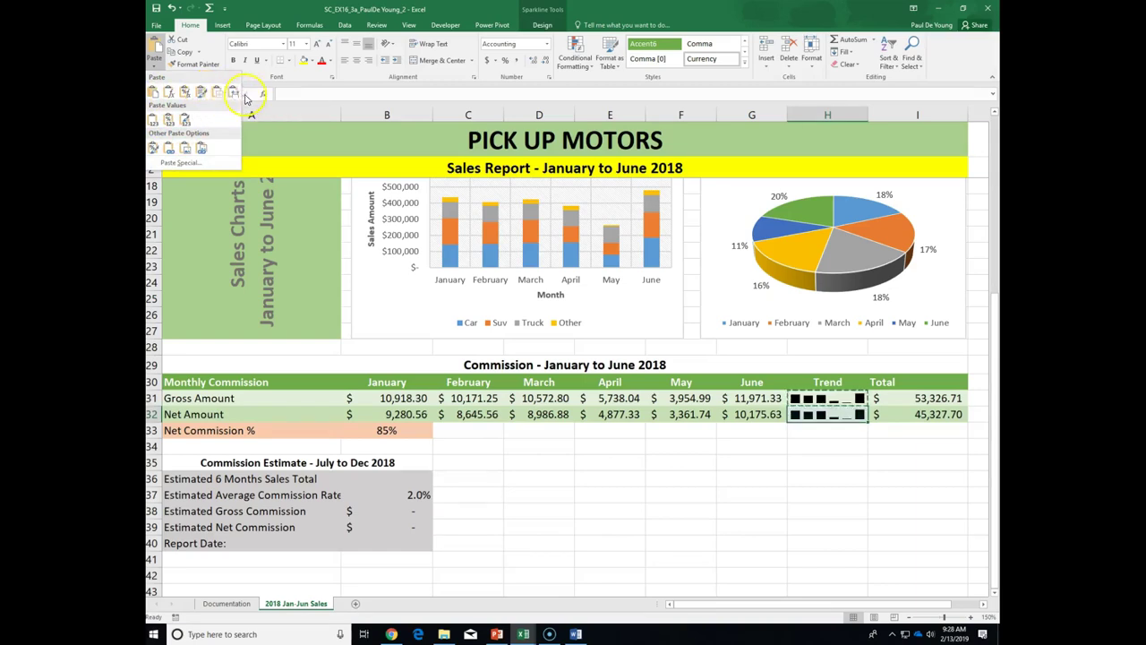
{"action": "left_click", "coordinate": [154, 67]}
{"action": "left_click", "coordinate": [154, 67]}
{"action": "left_click", "coordinate": [174, 106]}
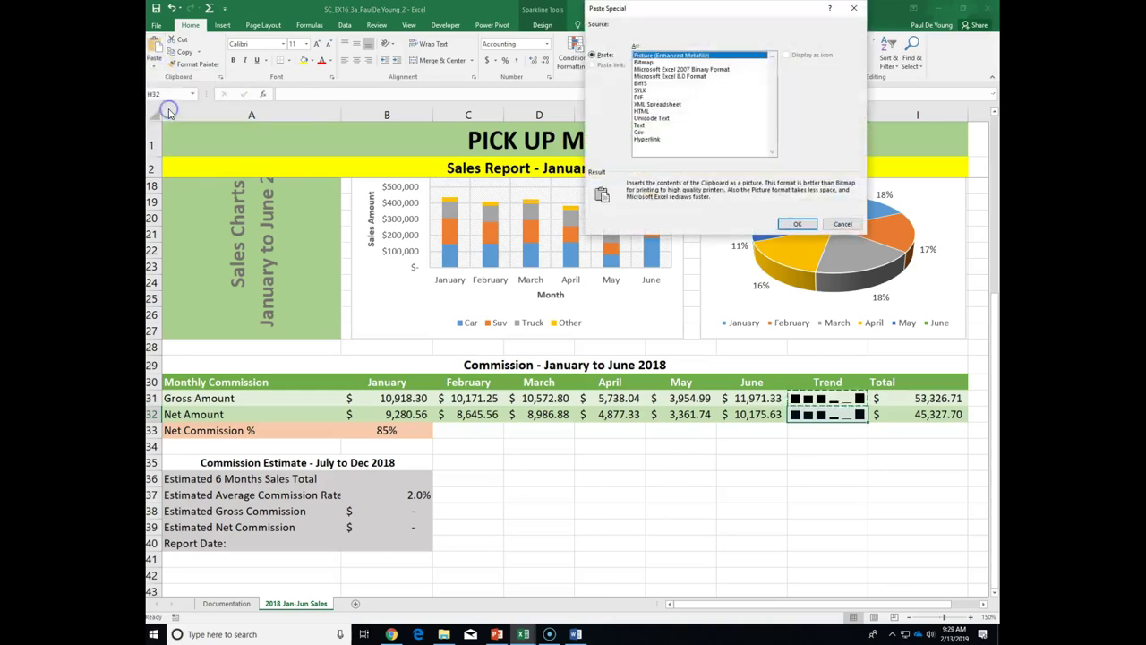
{"action": "left_click", "coordinate": [843, 225]}
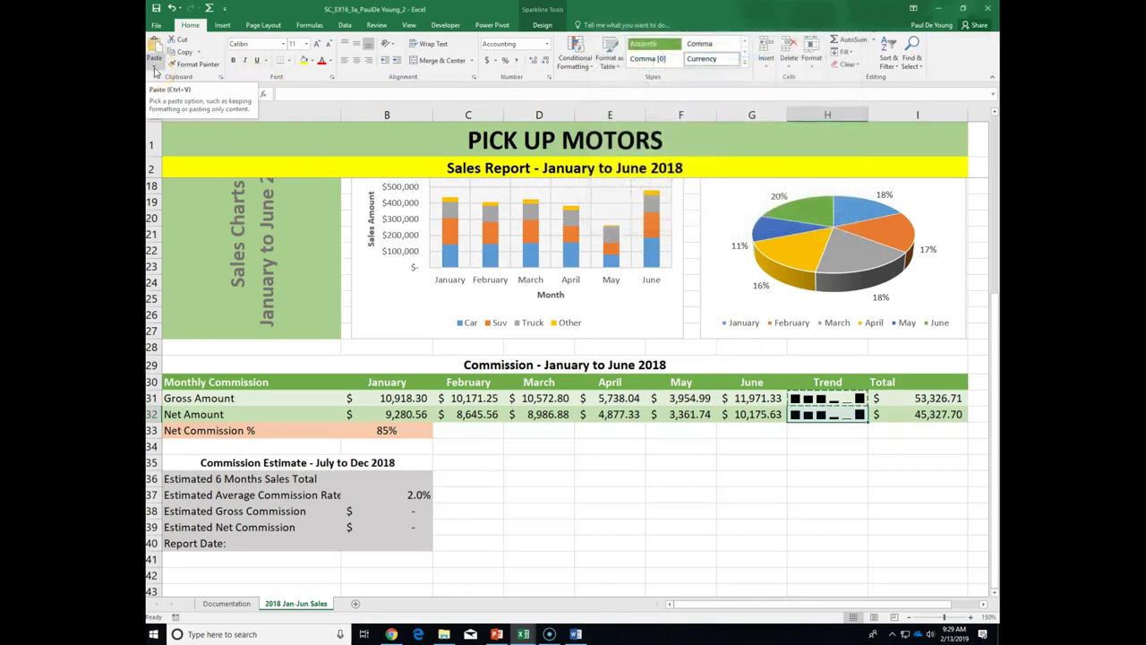
{"action": "left_click", "coordinate": [154, 70]}
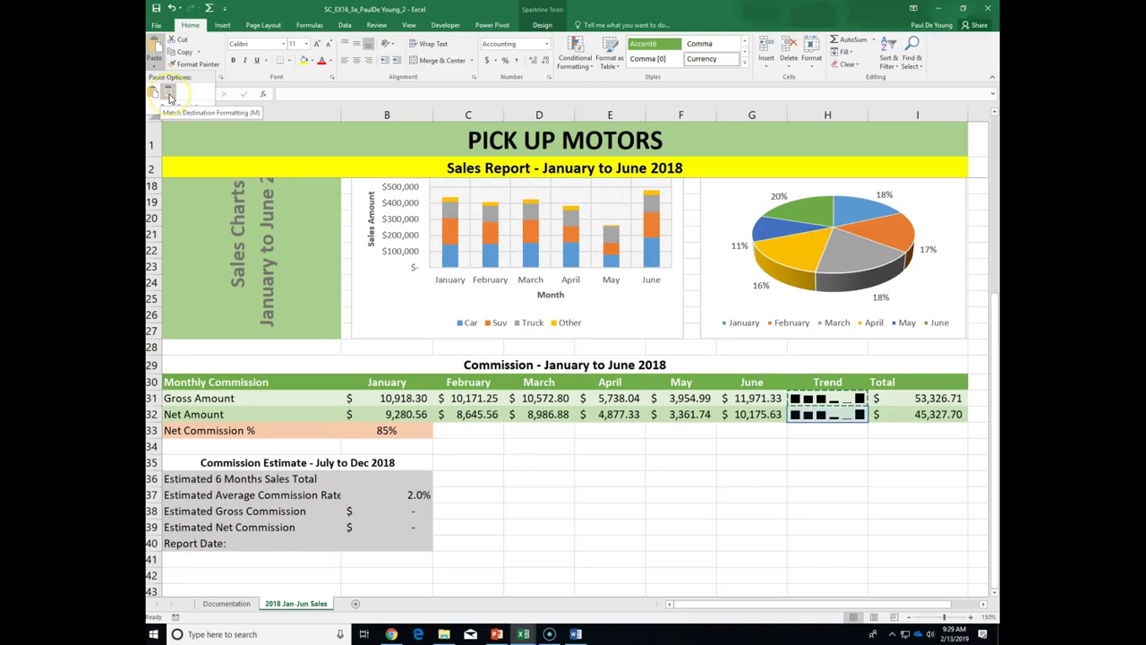
{"action": "left_click", "coordinate": [169, 97]}
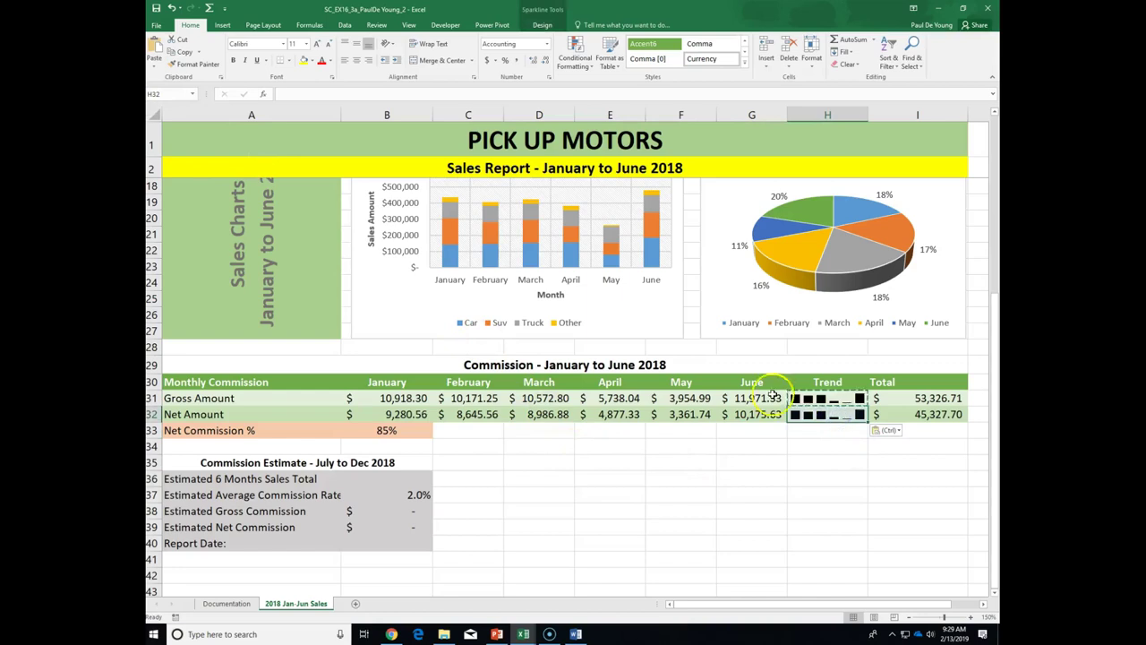
Undo the sparkline paste in H32 and try pasting the copied sparkline with formulas and number formatting
{"action": "left_click", "coordinate": [170, 8]}
{"action": "left_click", "coordinate": [171, 7]}
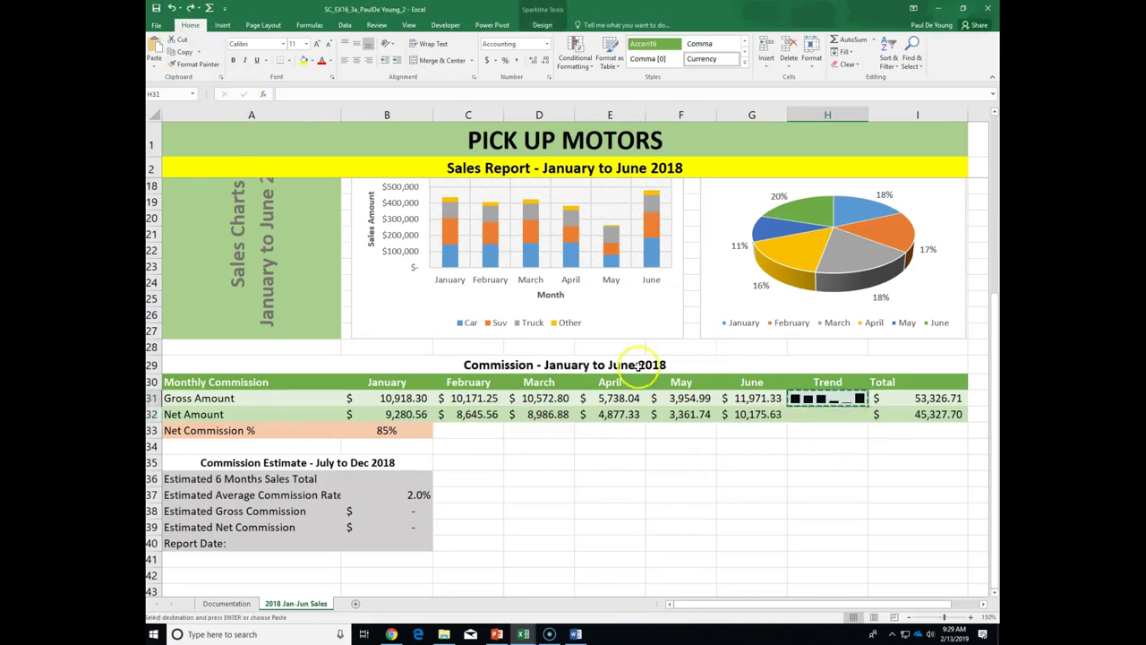
{"action": "left_click", "coordinate": [154, 54]}
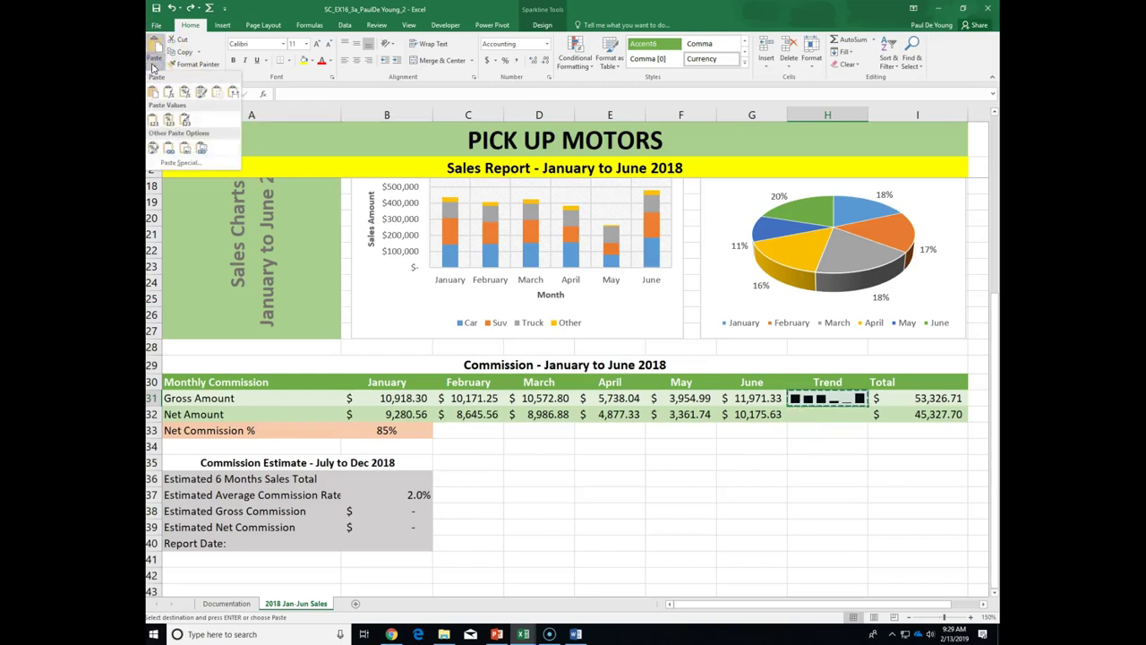
{"action": "left_click", "coordinate": [219, 93]}
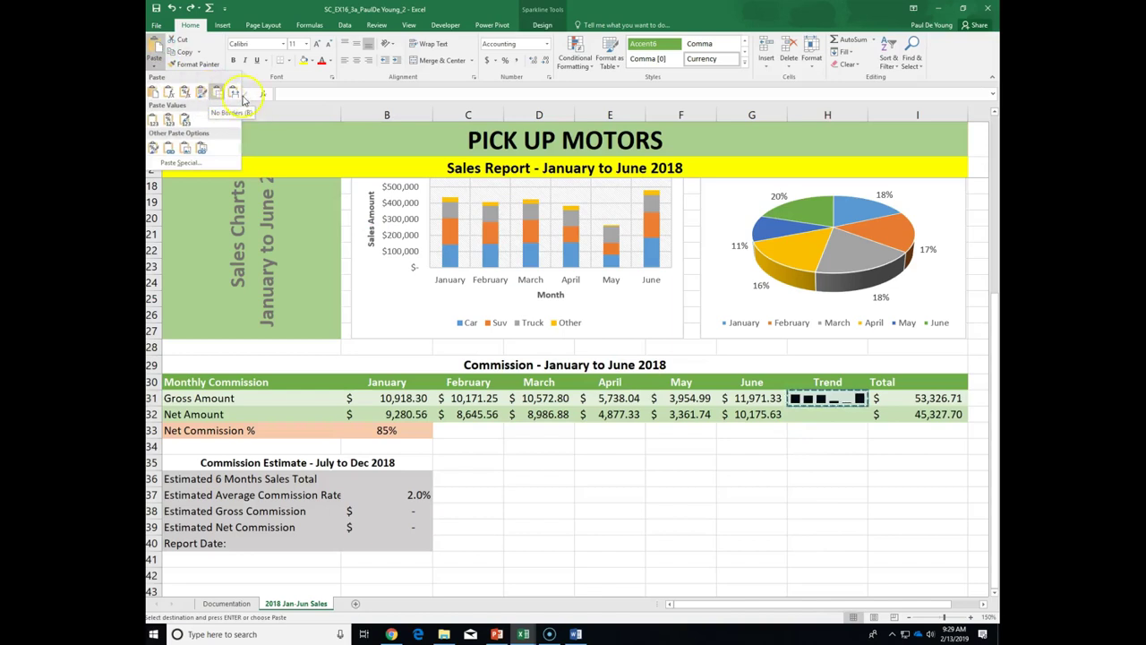
{"action": "left_click", "coordinate": [184, 91]}
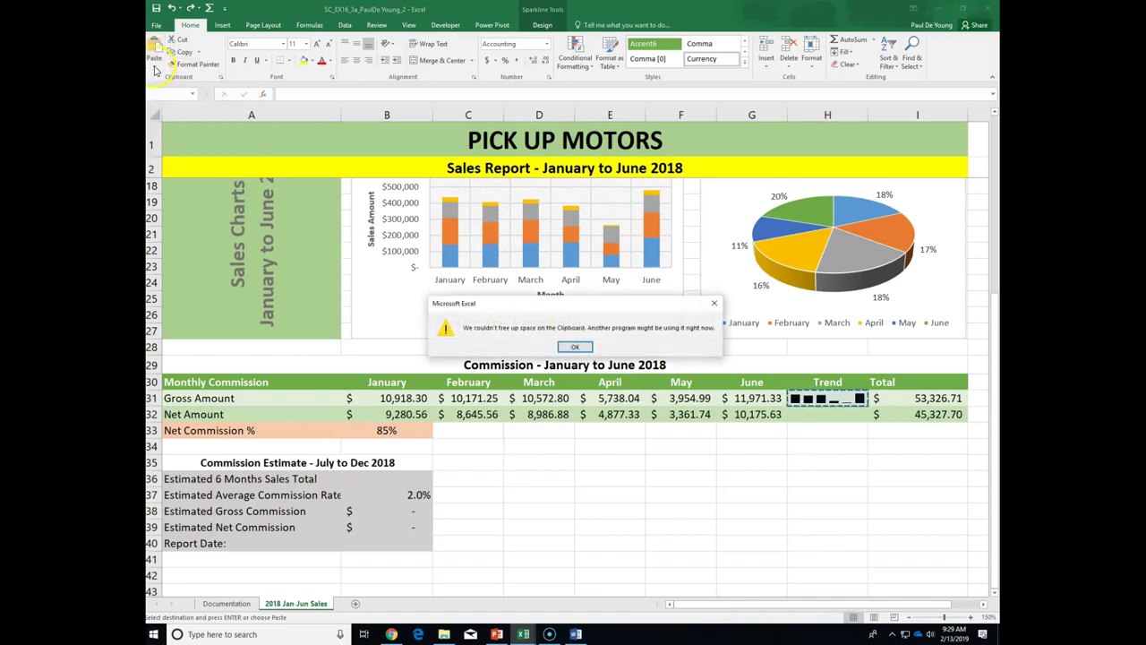
{"action": "left_click", "coordinate": [574, 346]}
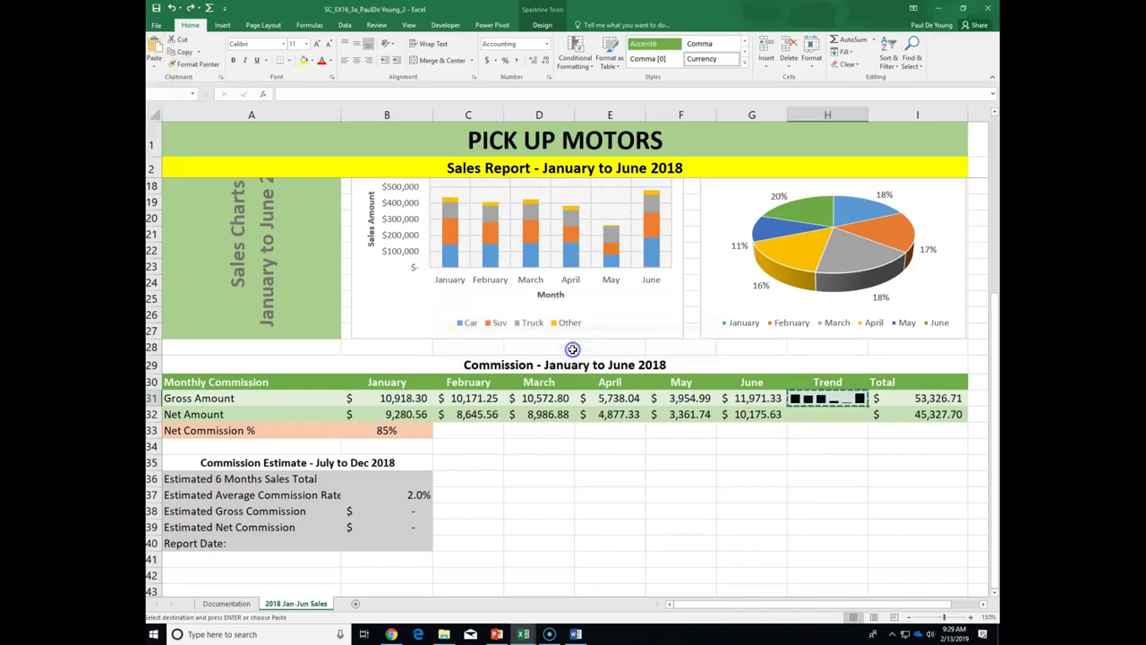
Try Paste Special with the Formulas option for the copied sparkline on H31
{"action": "left_click", "coordinate": [155, 66]}
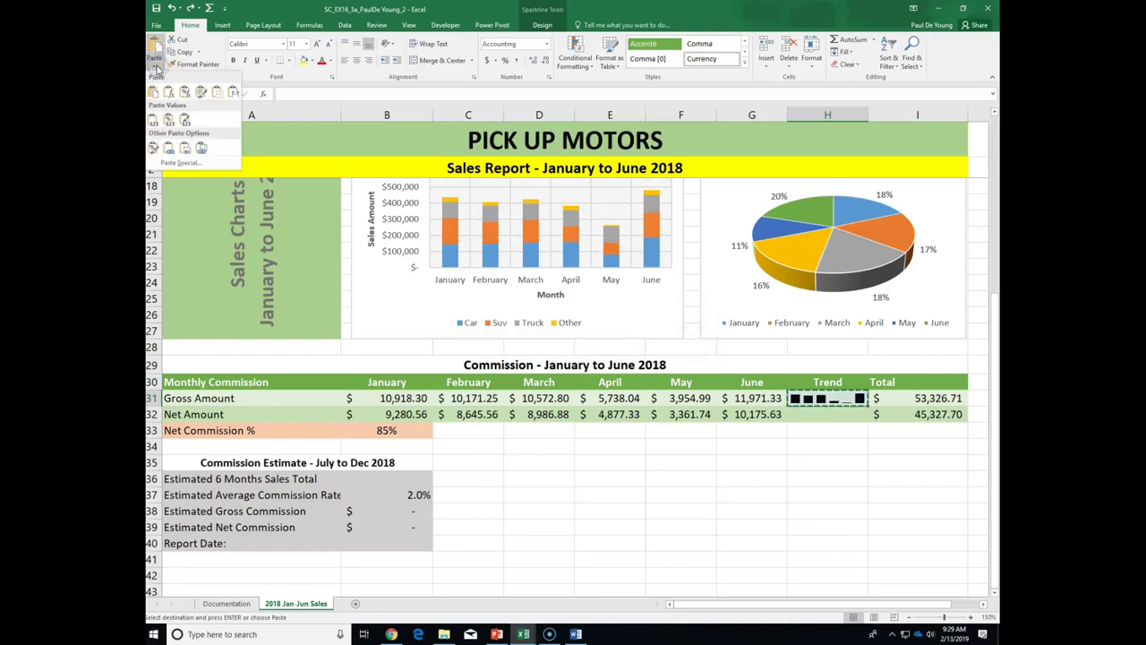
{"action": "left_click", "coordinate": [179, 163]}
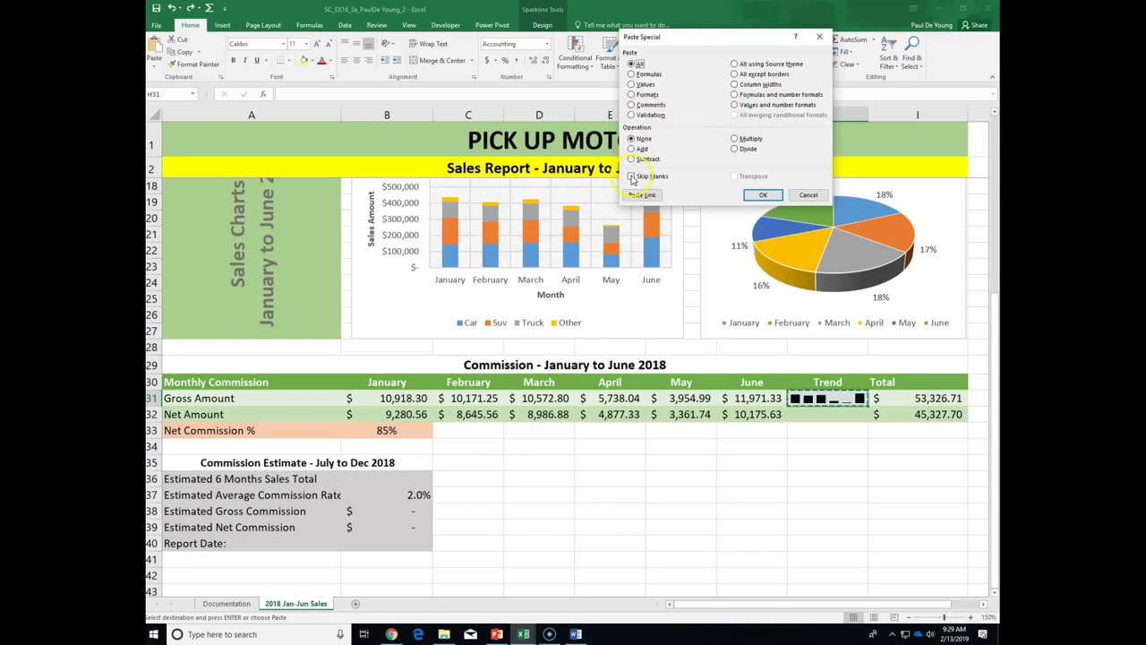
{"action": "left_click", "coordinate": [632, 84]}
{"action": "left_click", "coordinate": [633, 95]}
{"action": "left_click", "coordinate": [631, 74]}
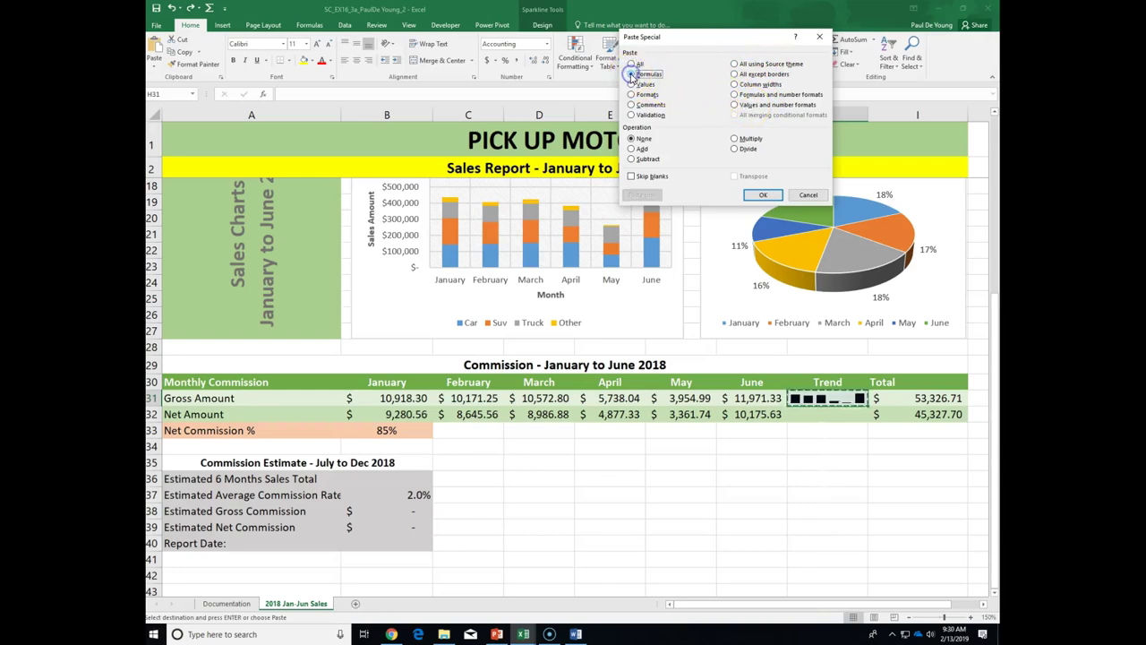
{"action": "left_click", "coordinate": [763, 195]}
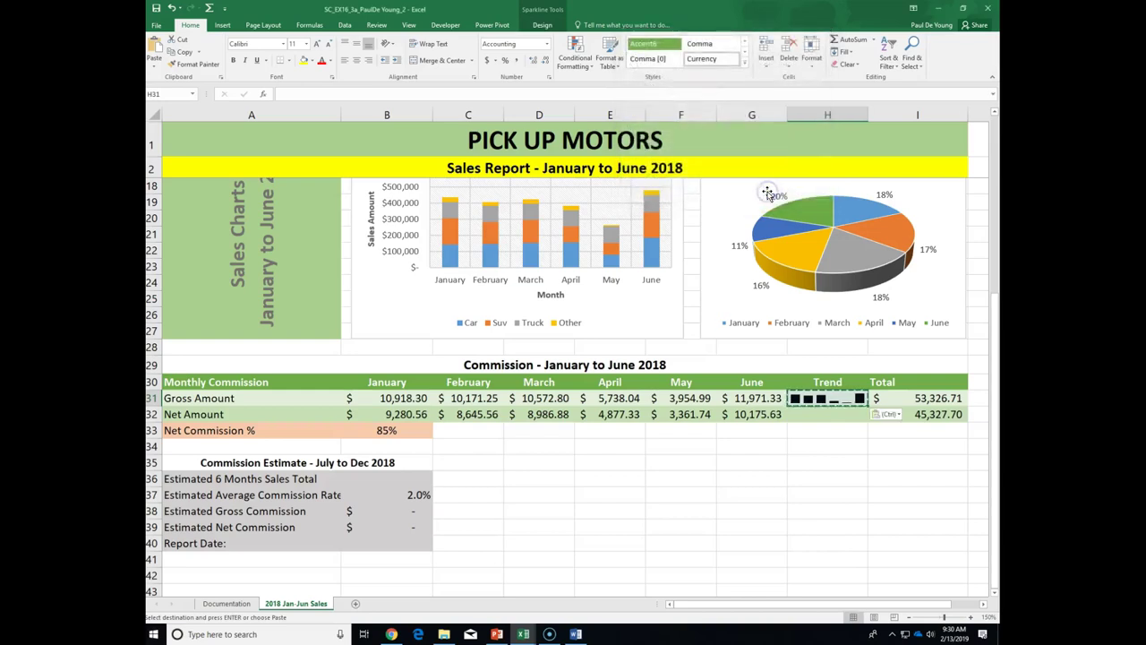
Try changing the paste options with H32 selected, using formulas and number formatting, and also formulas only
{"action": "left_click", "coordinate": [840, 420]}
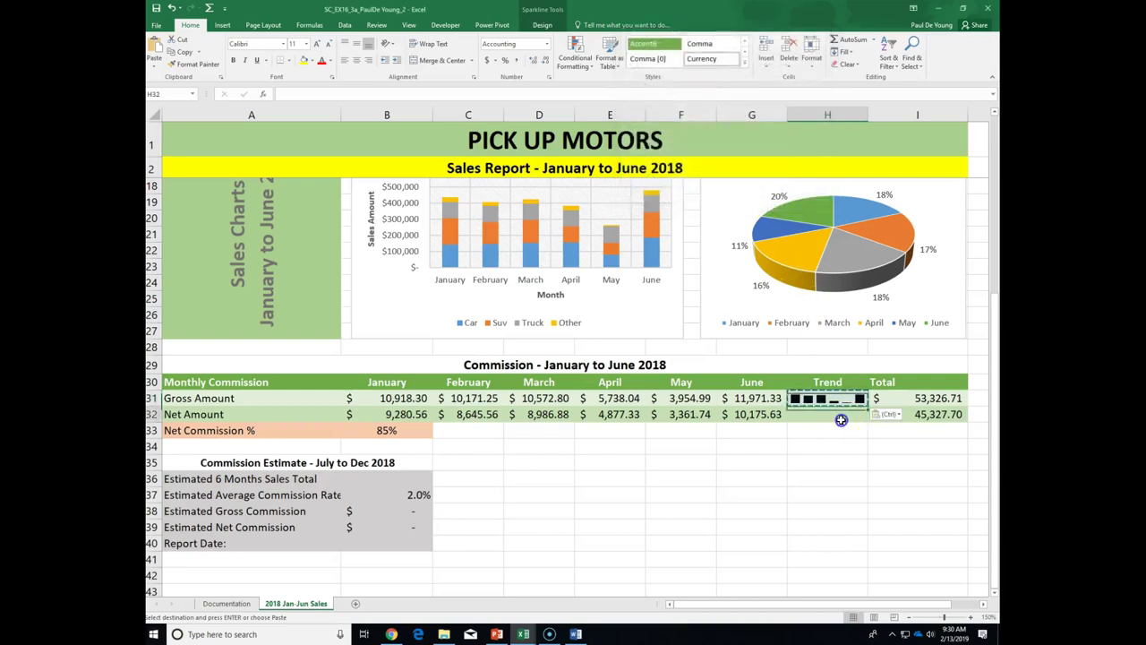
{"action": "left_click", "coordinate": [899, 416]}
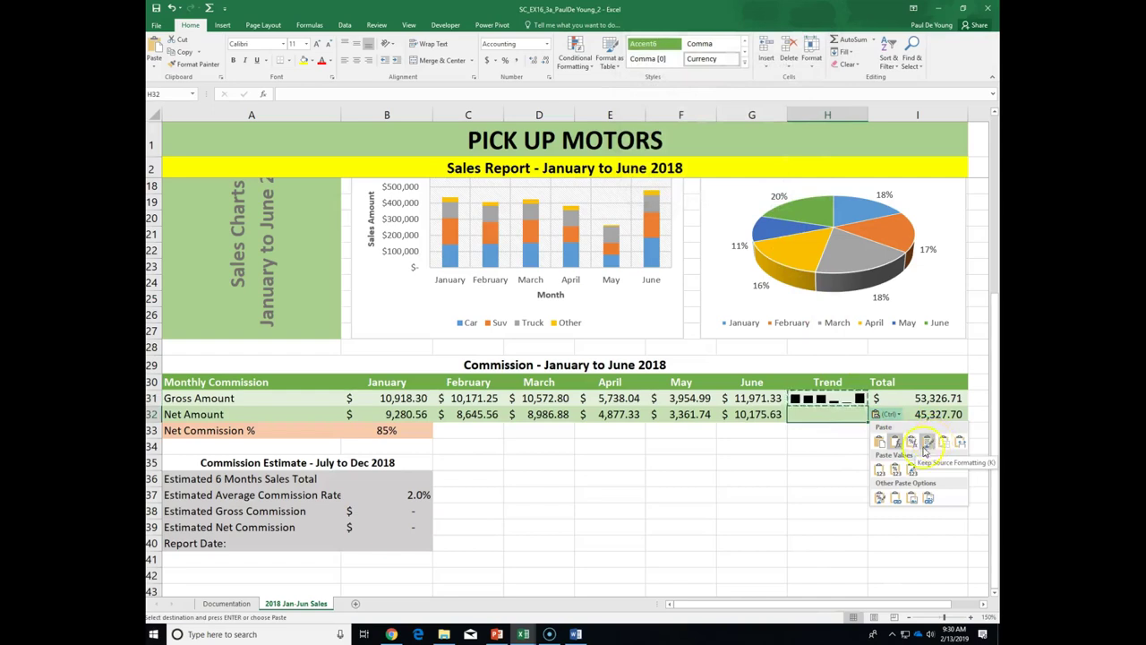
{"action": "left_click", "coordinate": [880, 497]}
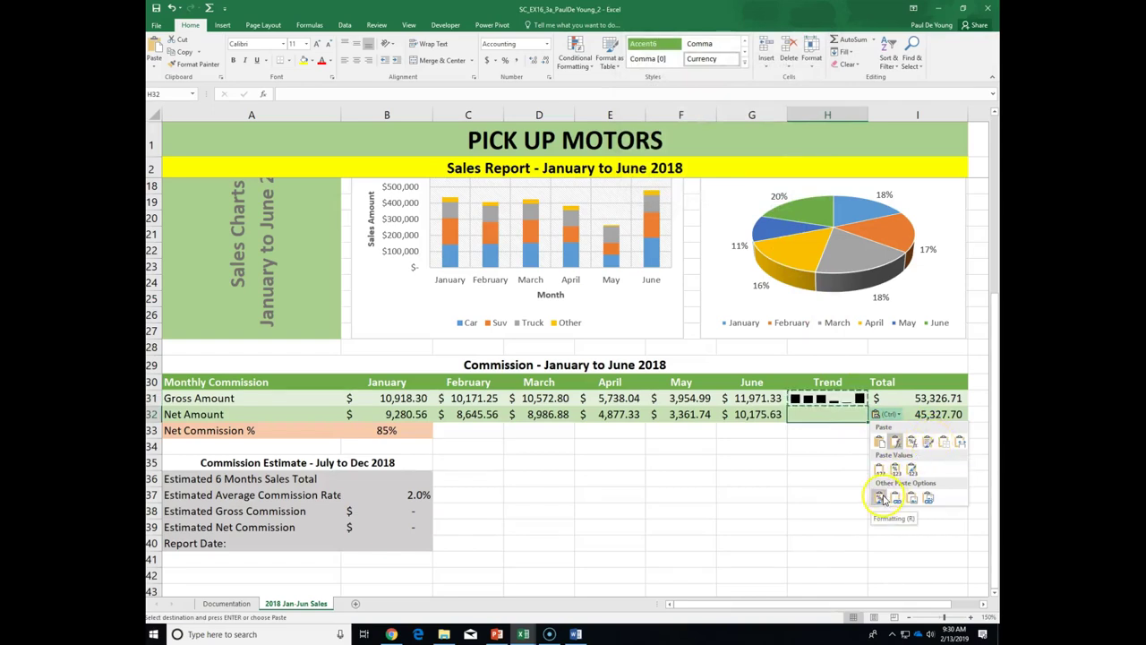
{"action": "left_click", "coordinate": [912, 443]}
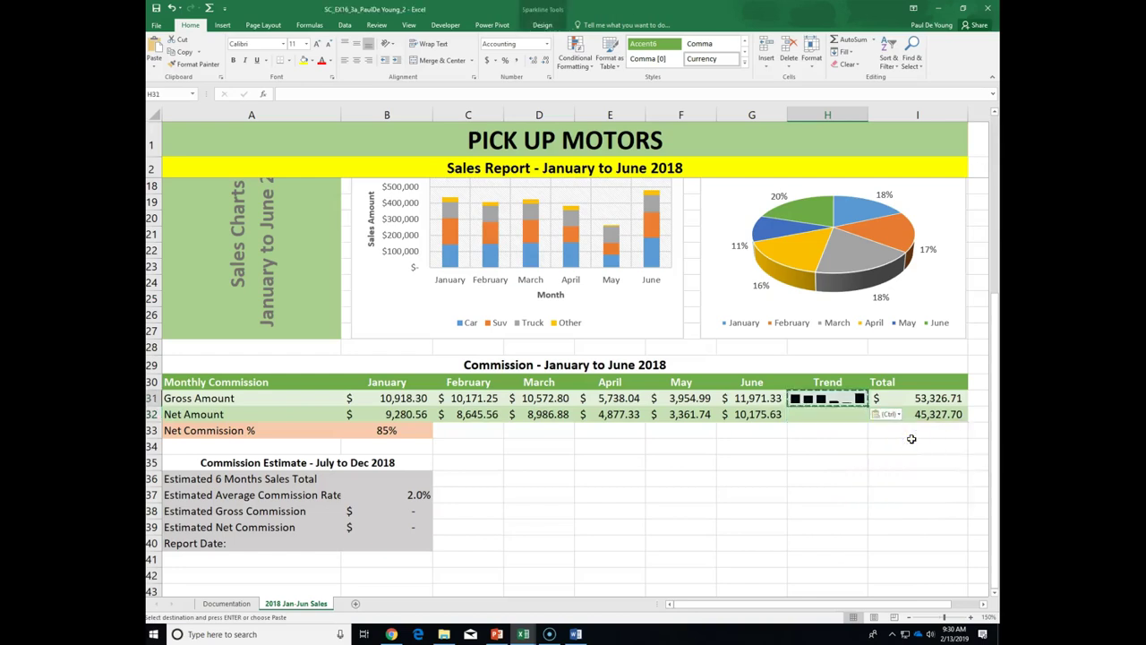
{"action": "left_click", "coordinate": [840, 410]}
{"action": "left_click", "coordinate": [899, 413]}
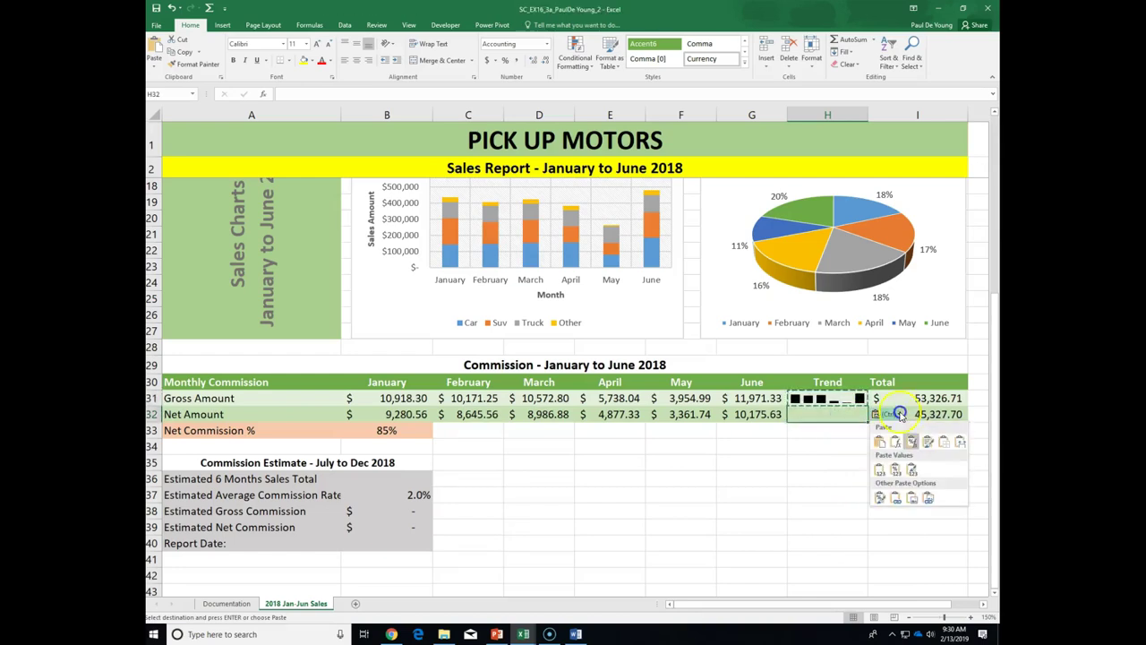
{"action": "left_click", "coordinate": [896, 443]}
{"action": "left_click", "coordinate": [837, 444]}
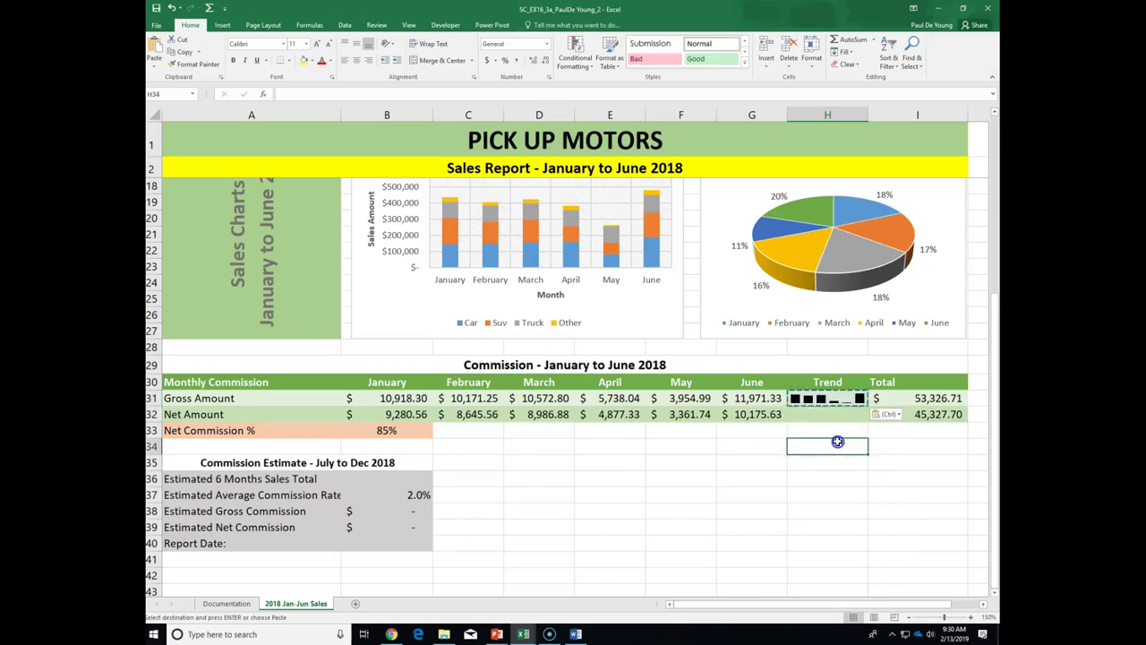
Copy the gross amount sparkline in H31 again and save the workbook
{"action": "left_click", "coordinate": [828, 401]}
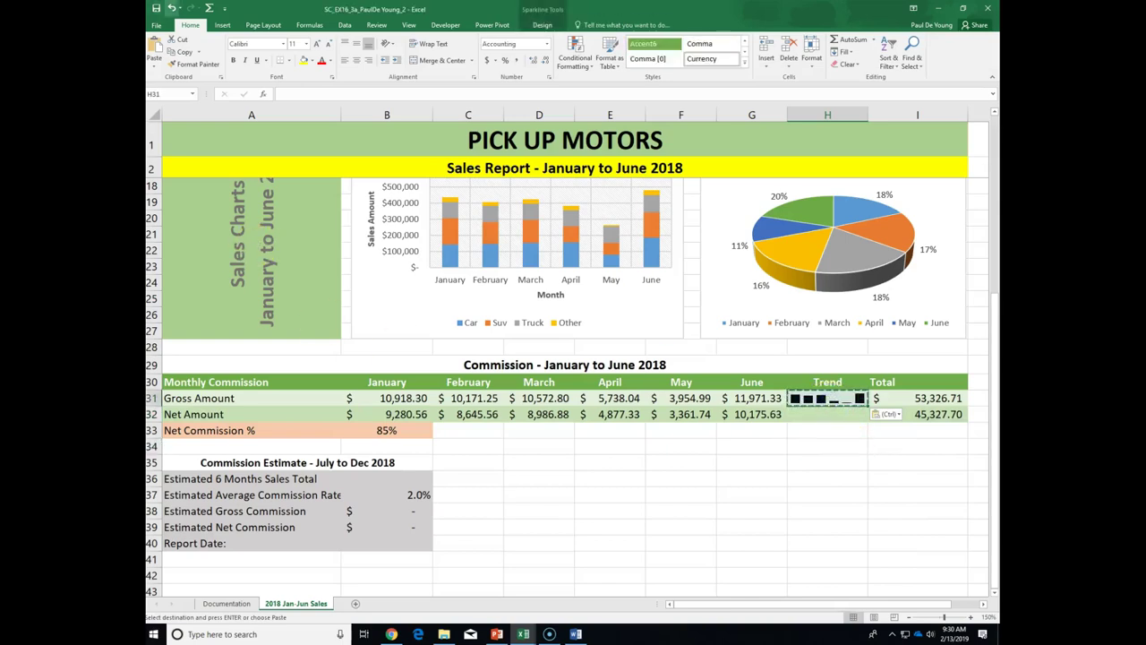
{"action": "left_click", "coordinate": [175, 54]}
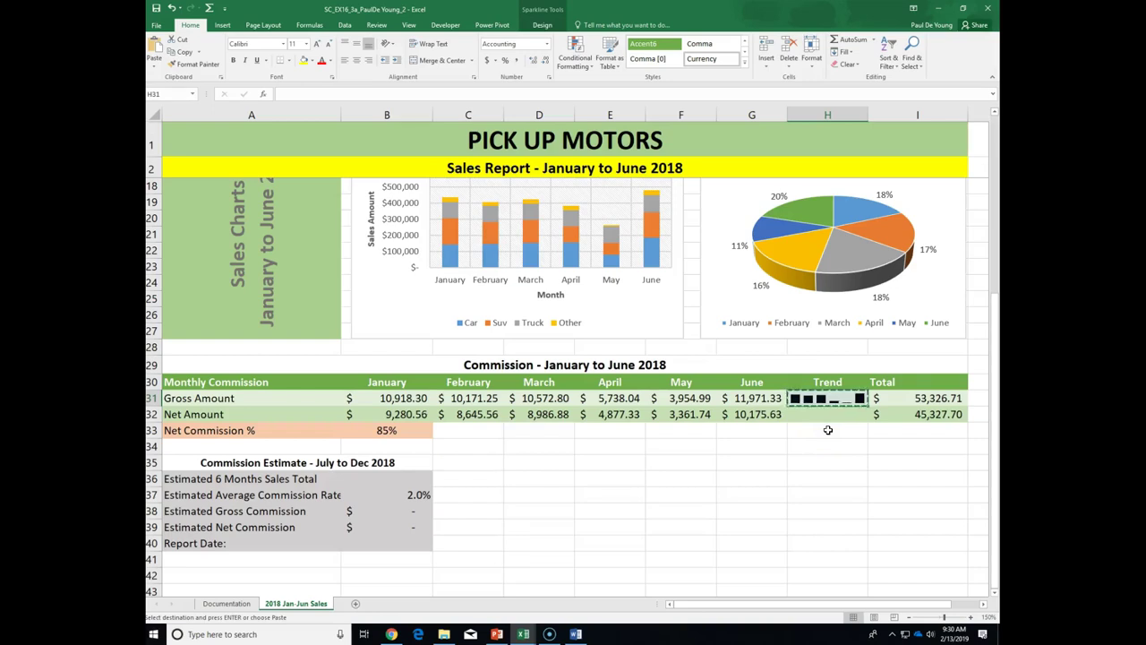
{"action": "left_click", "coordinate": [155, 9]}
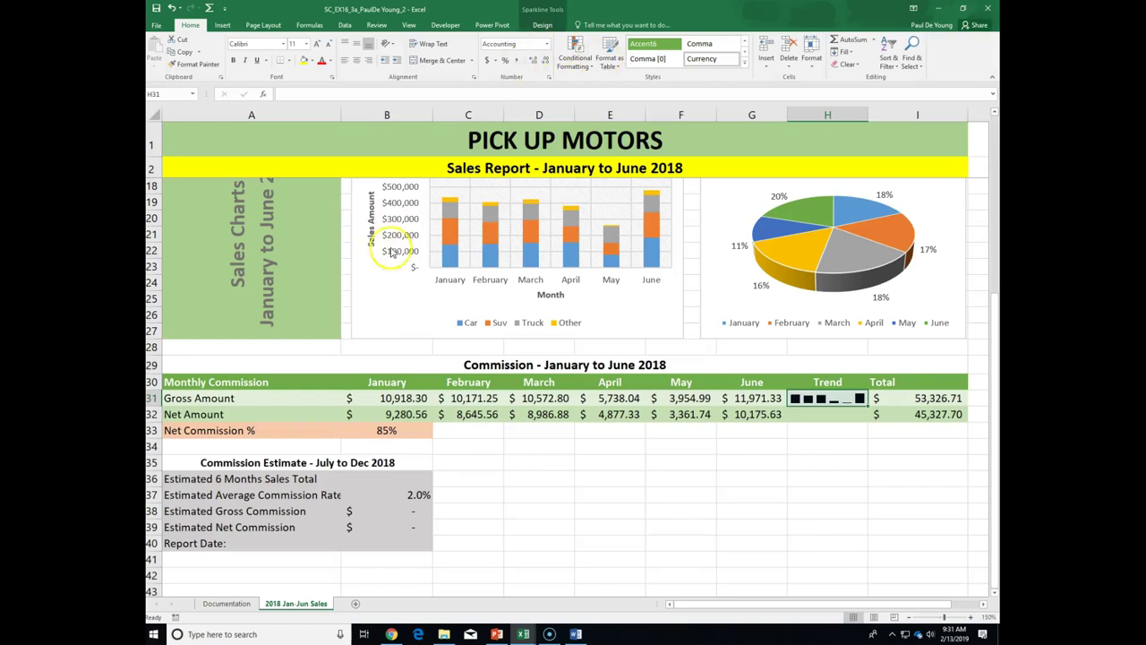
Increase the indent of the Gross Amount and Net Amount labels in A31:A32 by one level
{"action": "left_click_drag", "start_coordinate": [206, 397], "coordinate": [205, 413]}
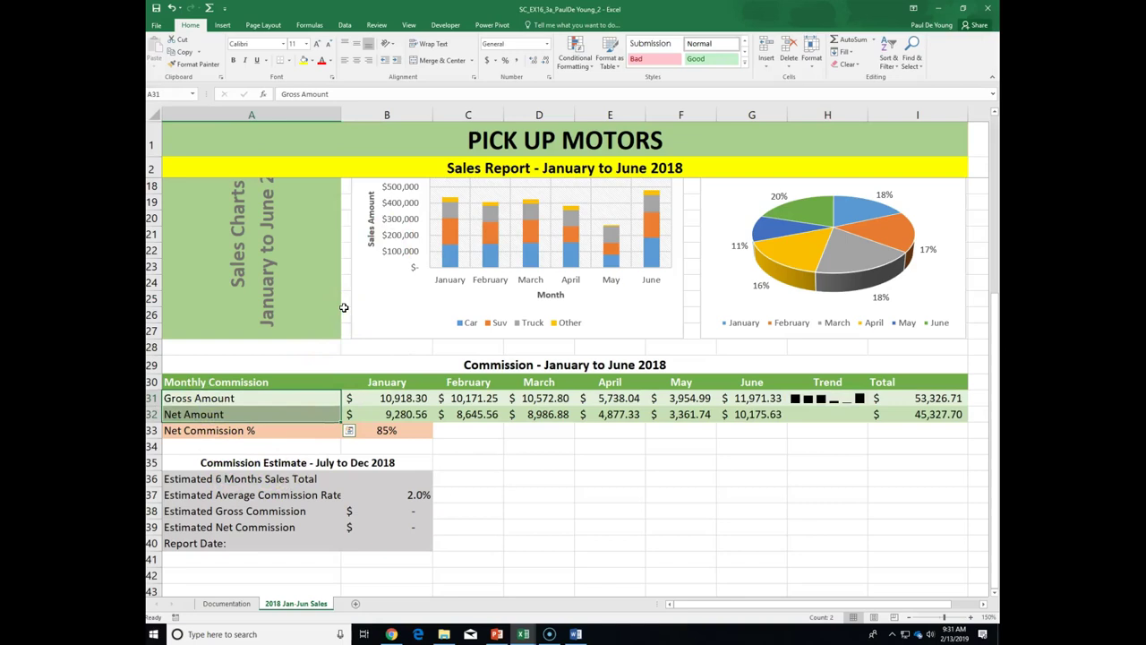
{"action": "left_click", "coordinate": [348, 125]}
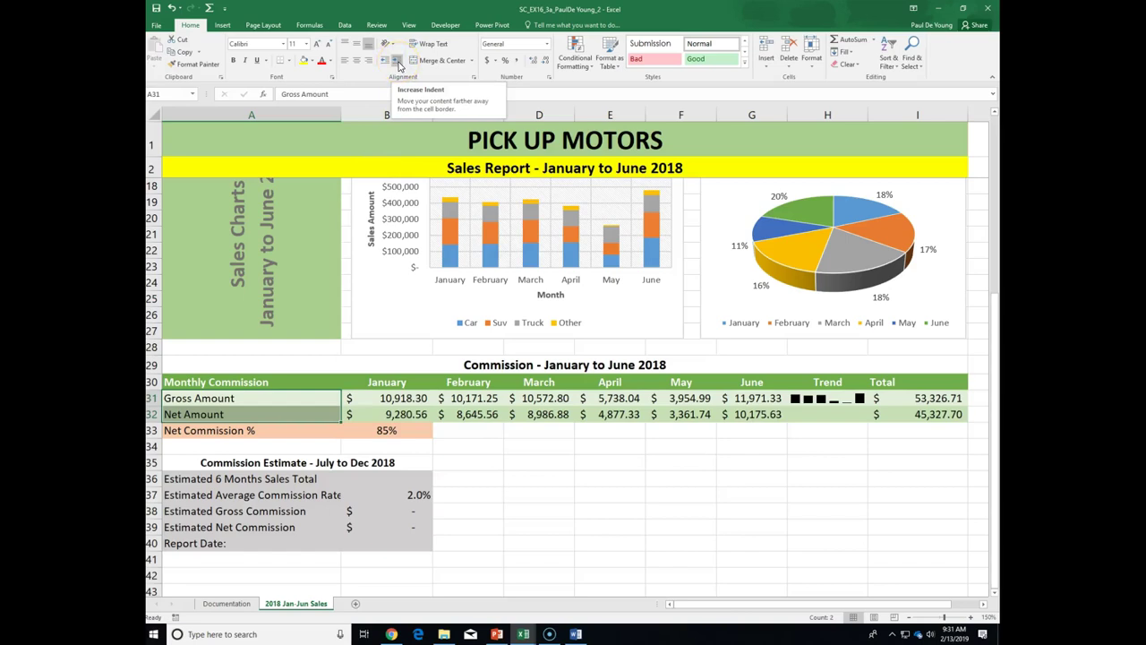
{"action": "left_click", "coordinate": [396, 60]}
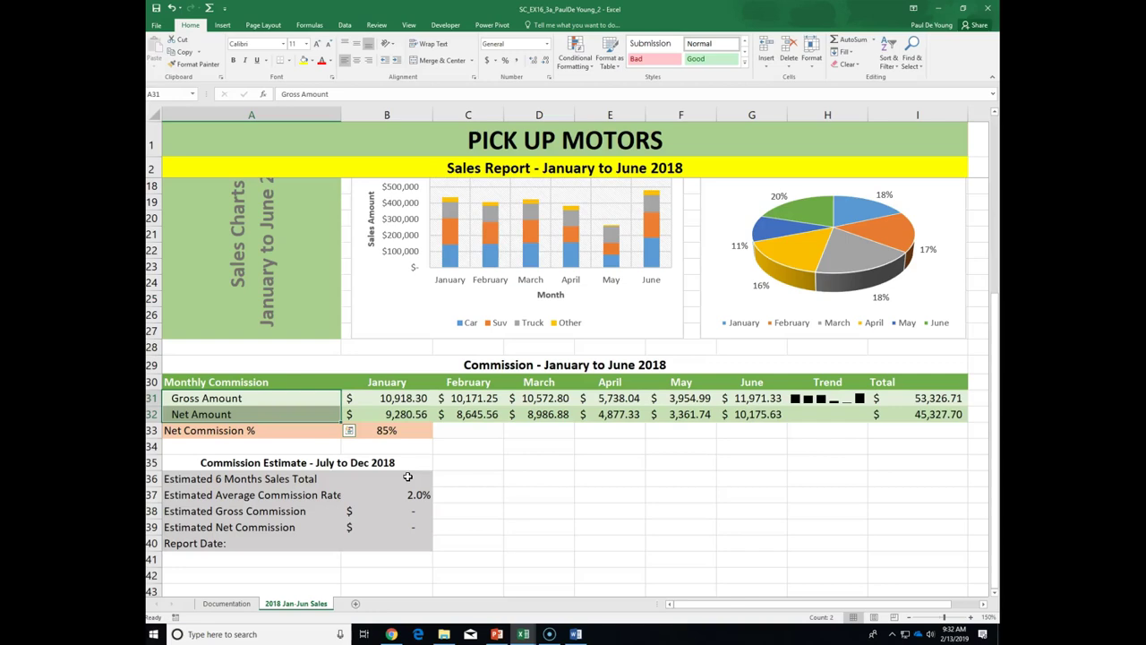
Run Goal Seek to set the estimated net commission in B39 to 60000 by changing B36
{"action": "left_click", "coordinate": [393, 528]}
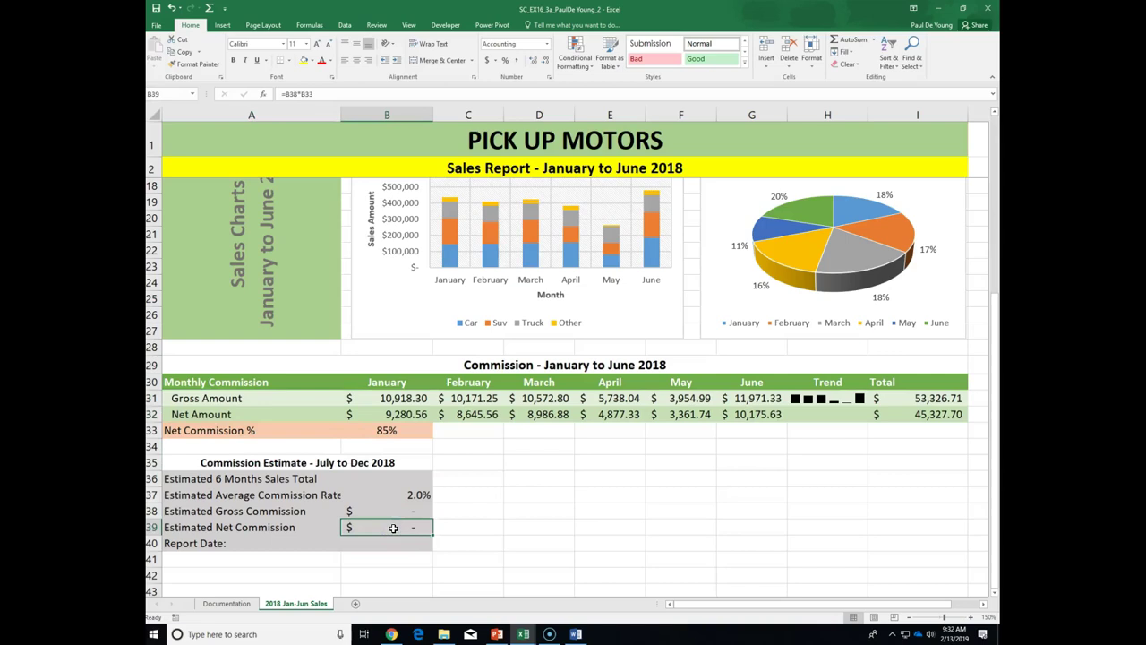
{"action": "left_click", "coordinate": [346, 25]}
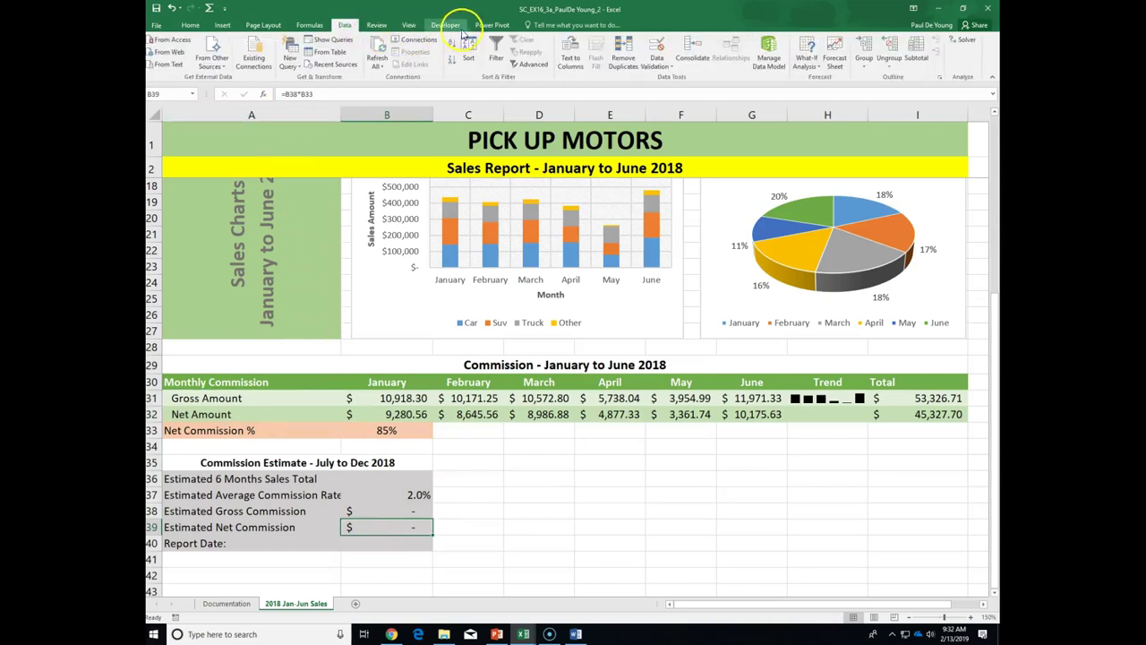
{"action": "left_click", "coordinate": [819, 70]}
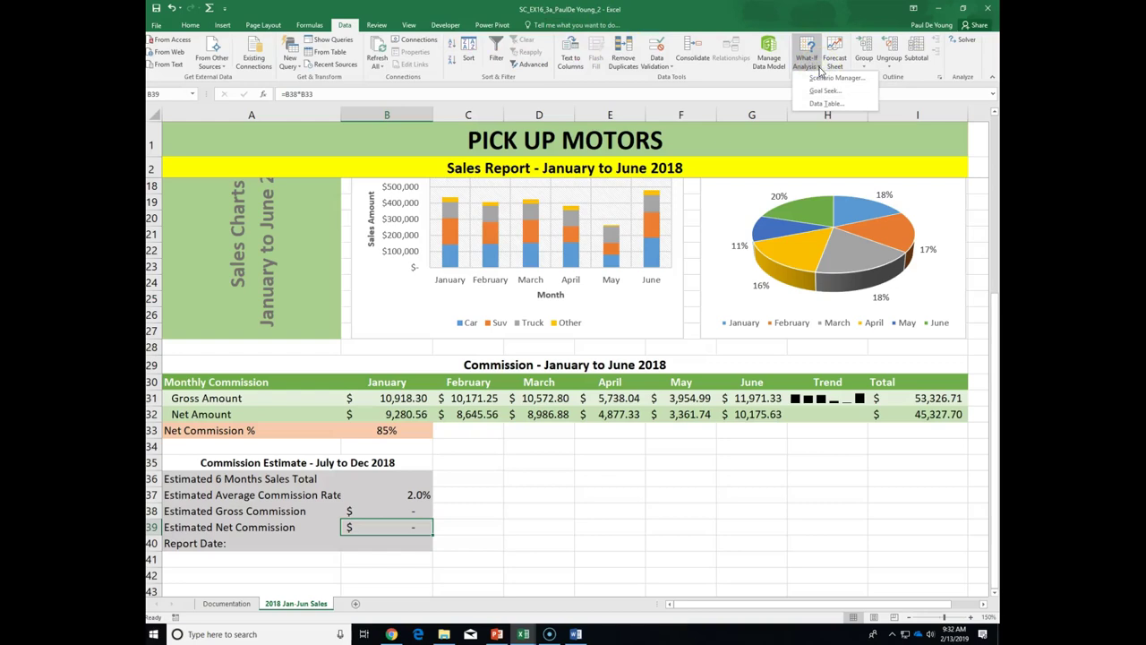
{"action": "left_click", "coordinate": [825, 92]}
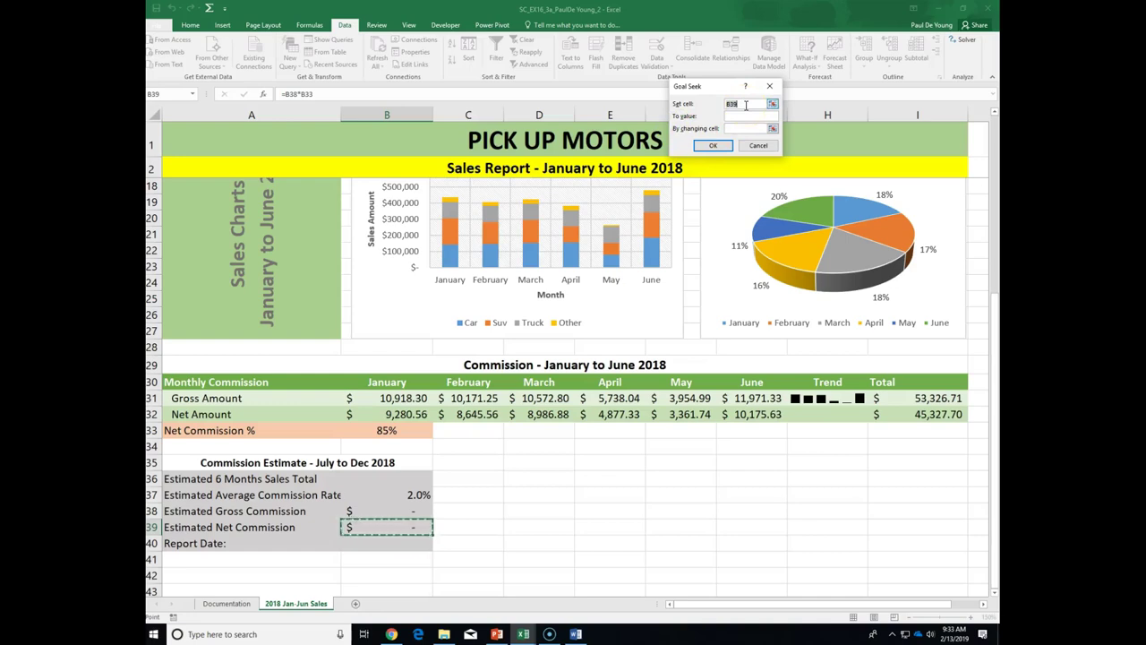
{"action": "left_click", "coordinate": [346, 528]}
{"action": "left_click", "coordinate": [740, 116]}
{"action": "type", "text": "60000"}
{"action": "left_click", "coordinate": [402, 481]}
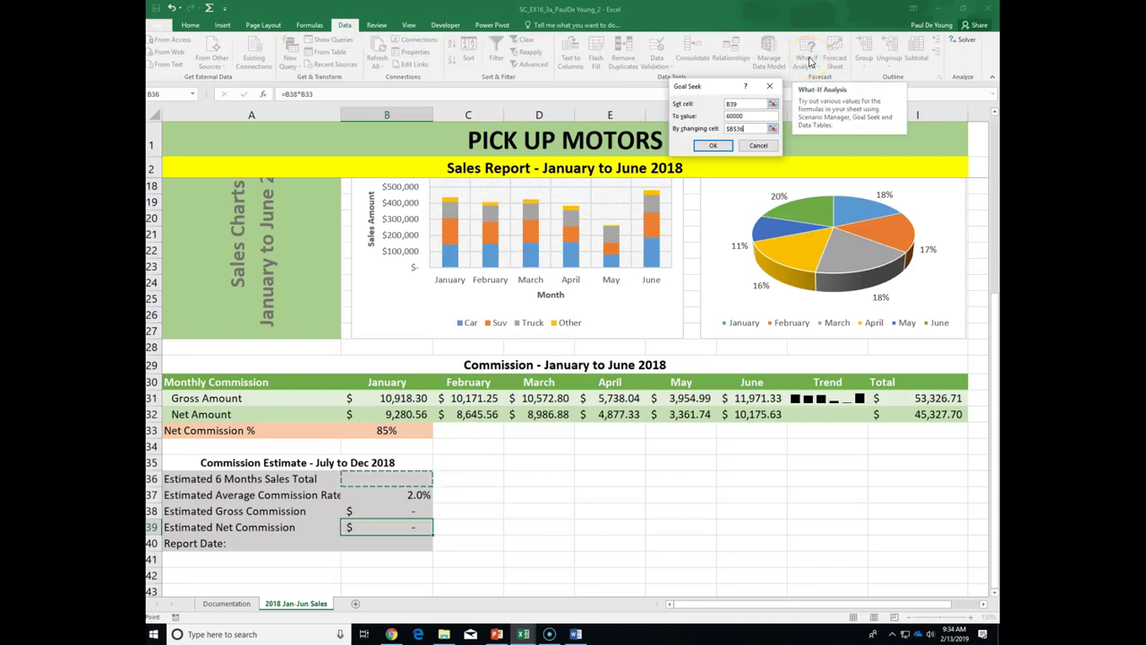
{"action": "left_click", "coordinate": [714, 147]}
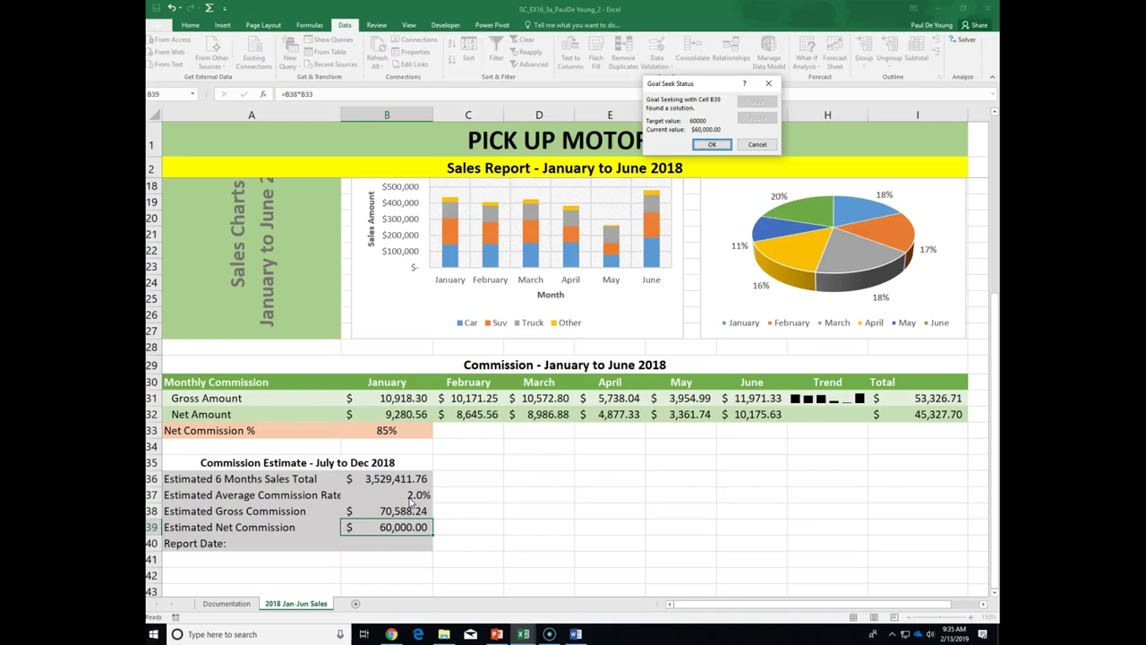
Discard the Goal Seek solution and undo the indent on the labels in A31:A32
{"action": "left_click", "coordinate": [318, 604]}
{"action": "key", "text": "Escape"}
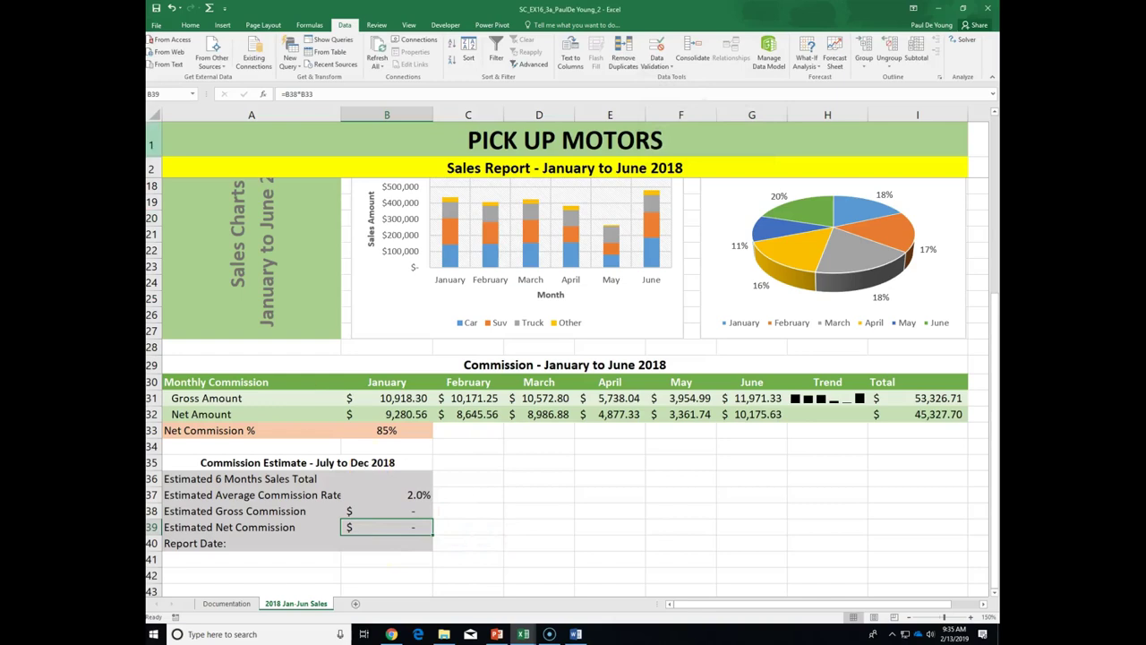
{"action": "left_click", "coordinate": [172, 9]}
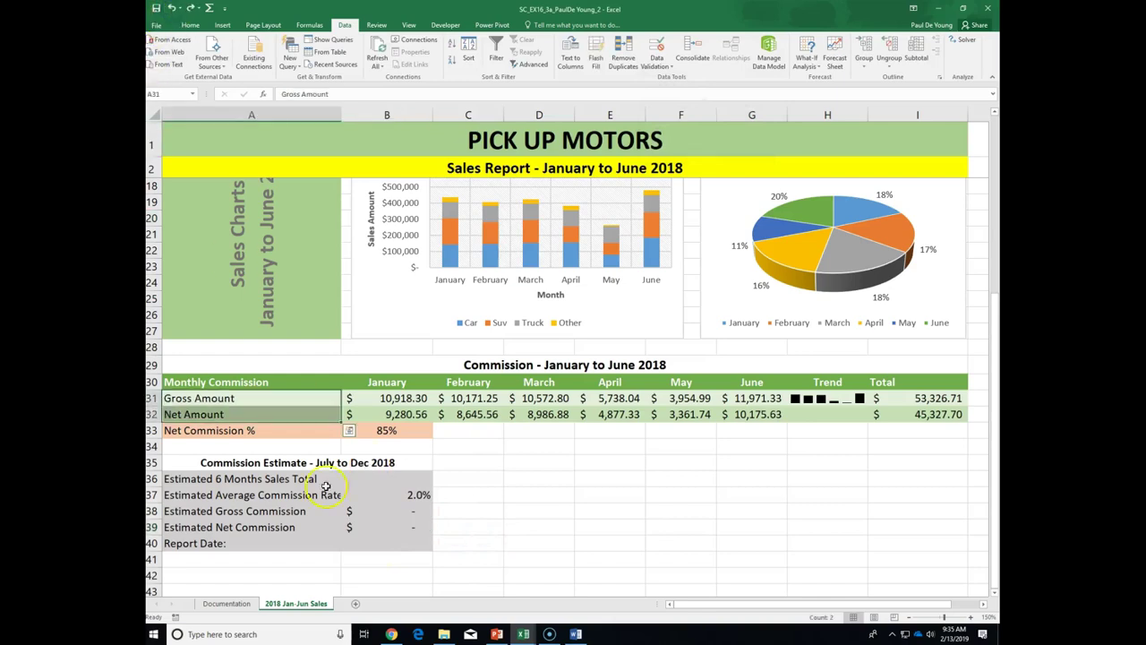
Run Goal Seek to set the estimated net commission in B39 to 60000 by changing B36, and keep the solution
{"action": "left_click", "coordinate": [400, 481]}
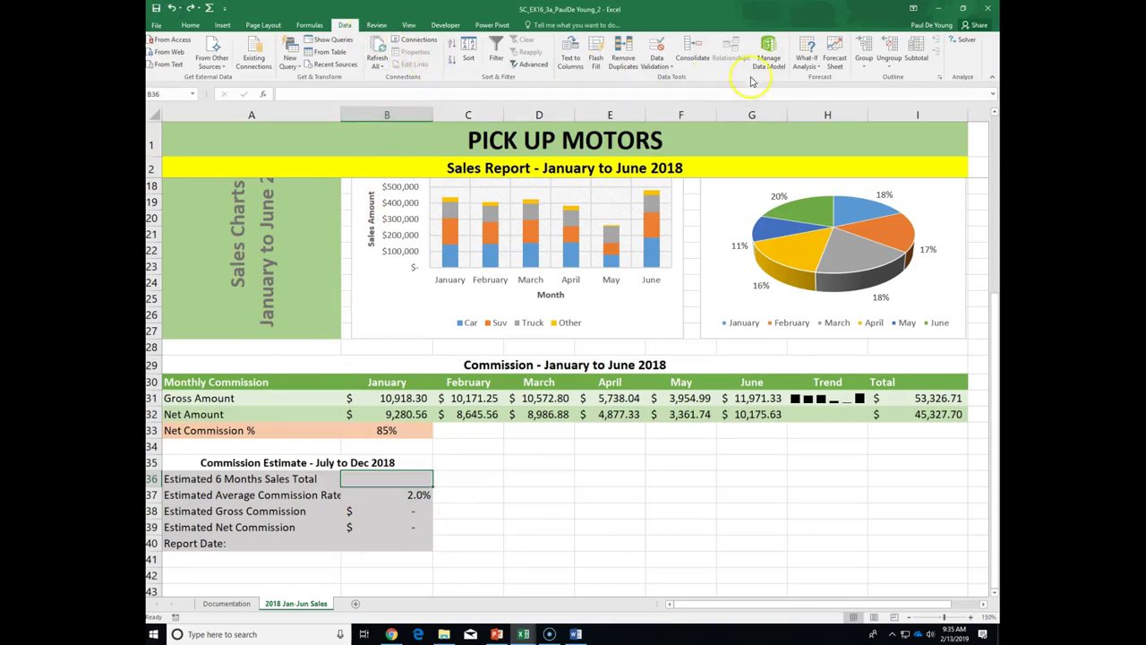
{"action": "left_click", "coordinate": [815, 68]}
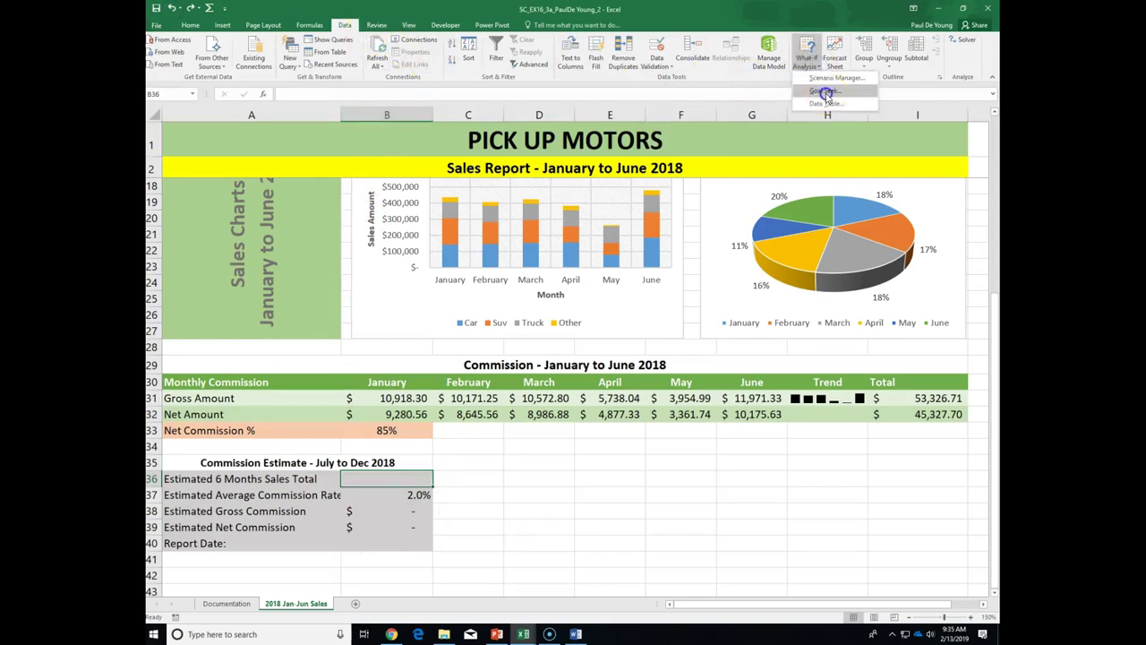
{"action": "left_click", "coordinate": [825, 95]}
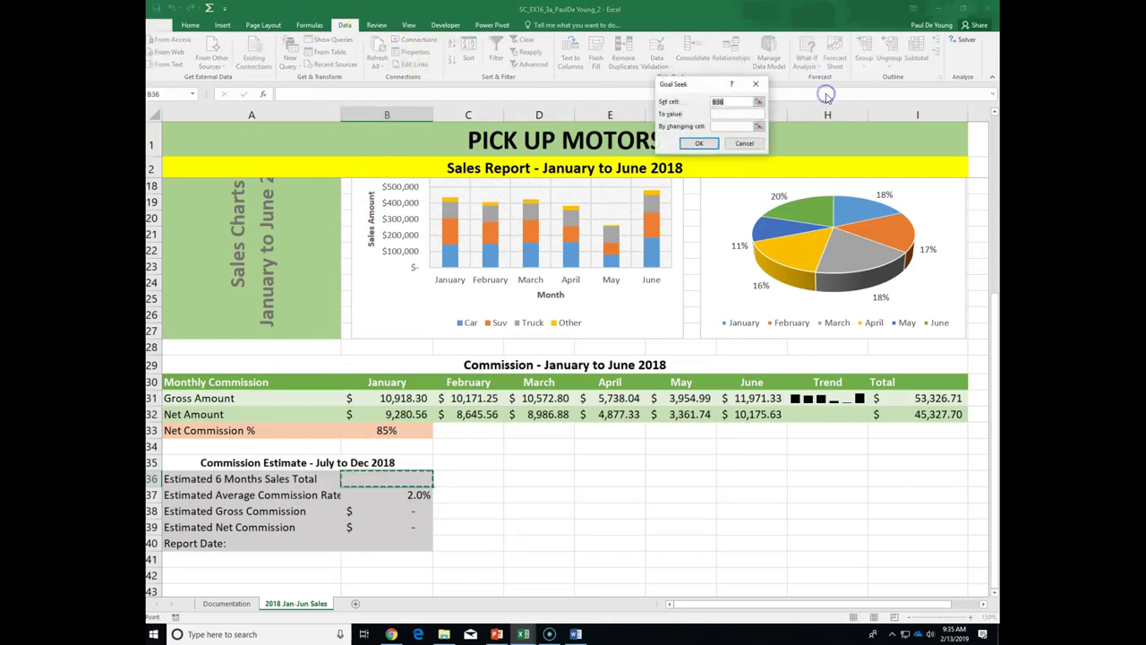
{"action": "left_click", "coordinate": [730, 113]}
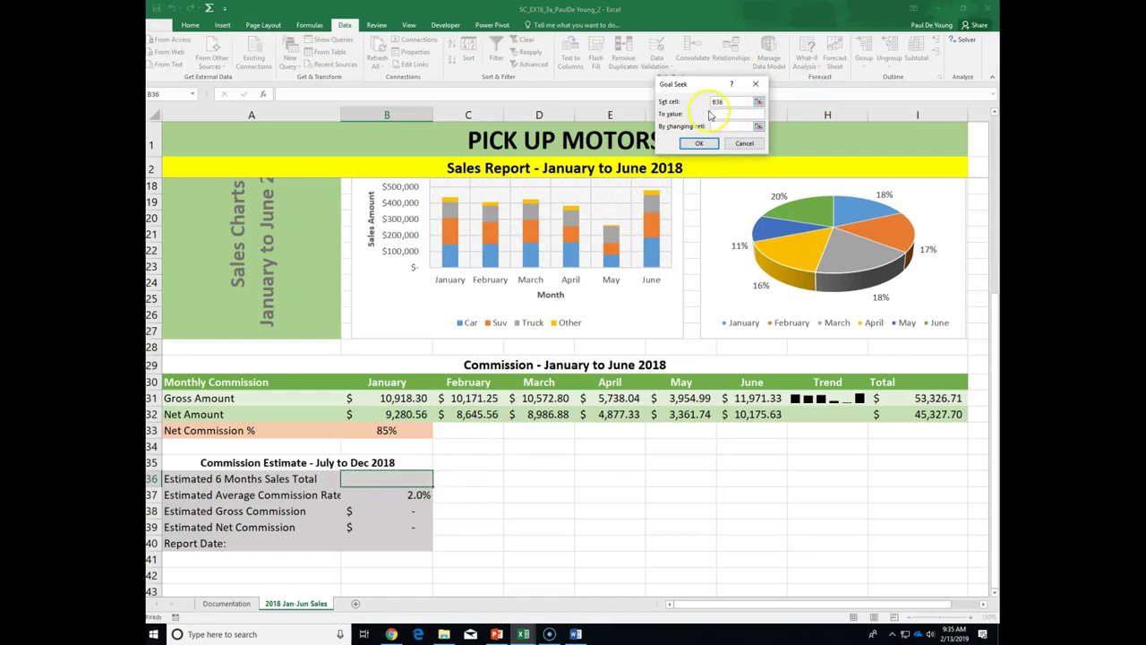
{"action": "left_click", "coordinate": [730, 101]}
{"action": "type", "text": "b39"}
{"action": "left_click", "coordinate": [741, 112]}
{"action": "type", "text": "60000"}
{"action": "left_click", "coordinate": [729, 127]}
{"action": "left_click", "coordinate": [388, 474]}
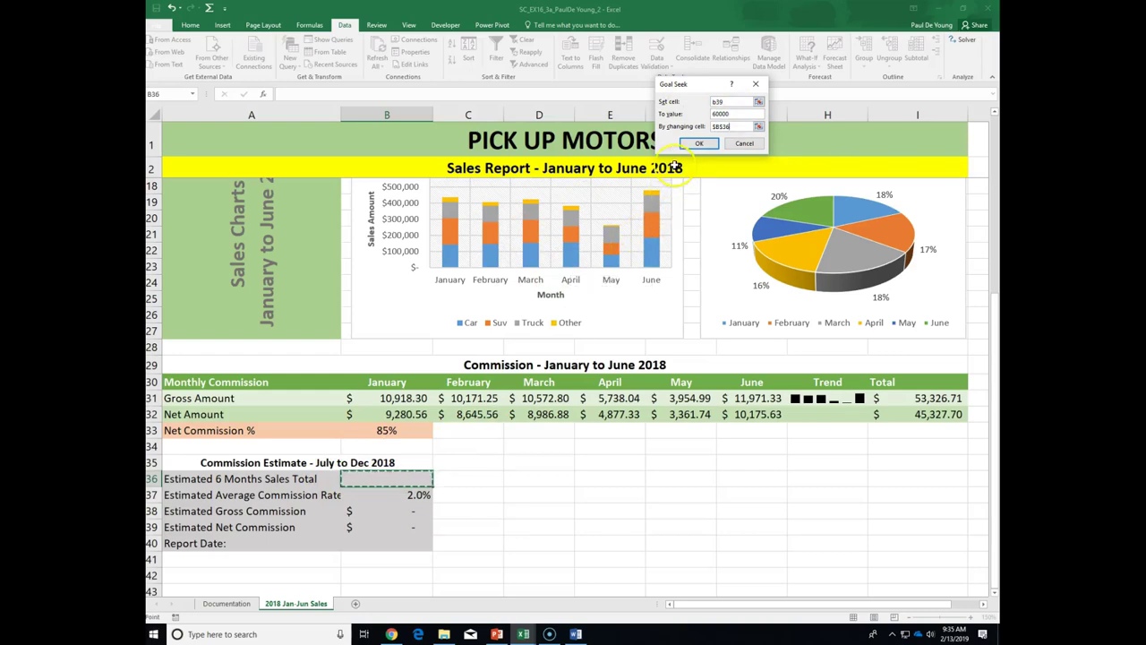
{"action": "left_click", "coordinate": [695, 144]}
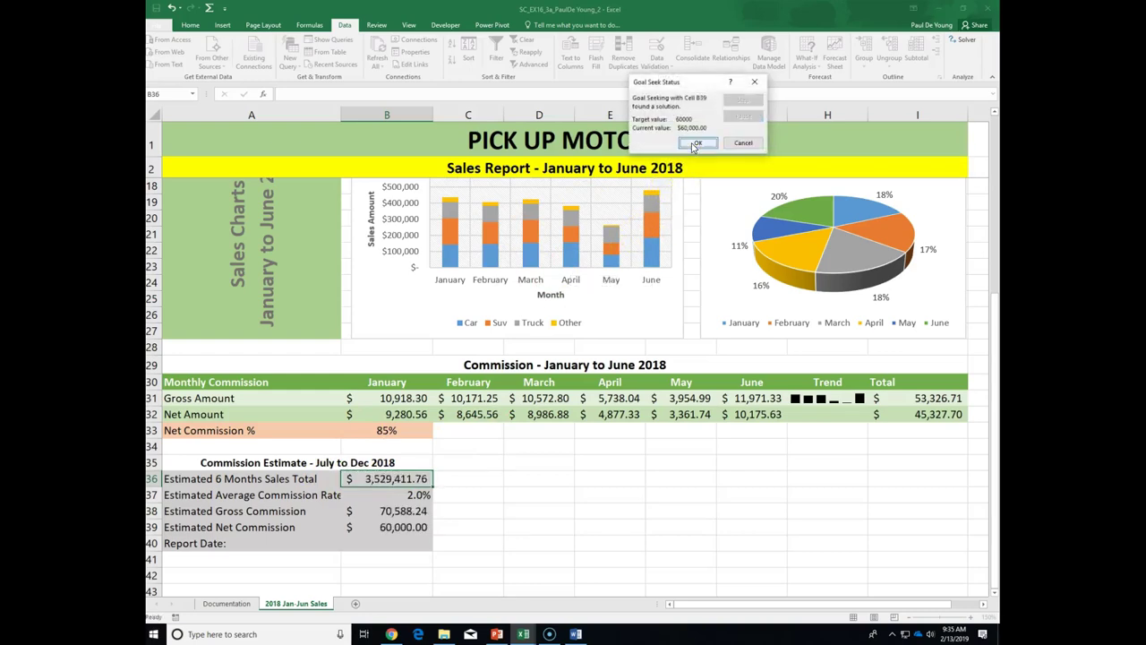
{"action": "left_click", "coordinate": [691, 145]}
{"action": "left_click", "coordinate": [528, 495]}
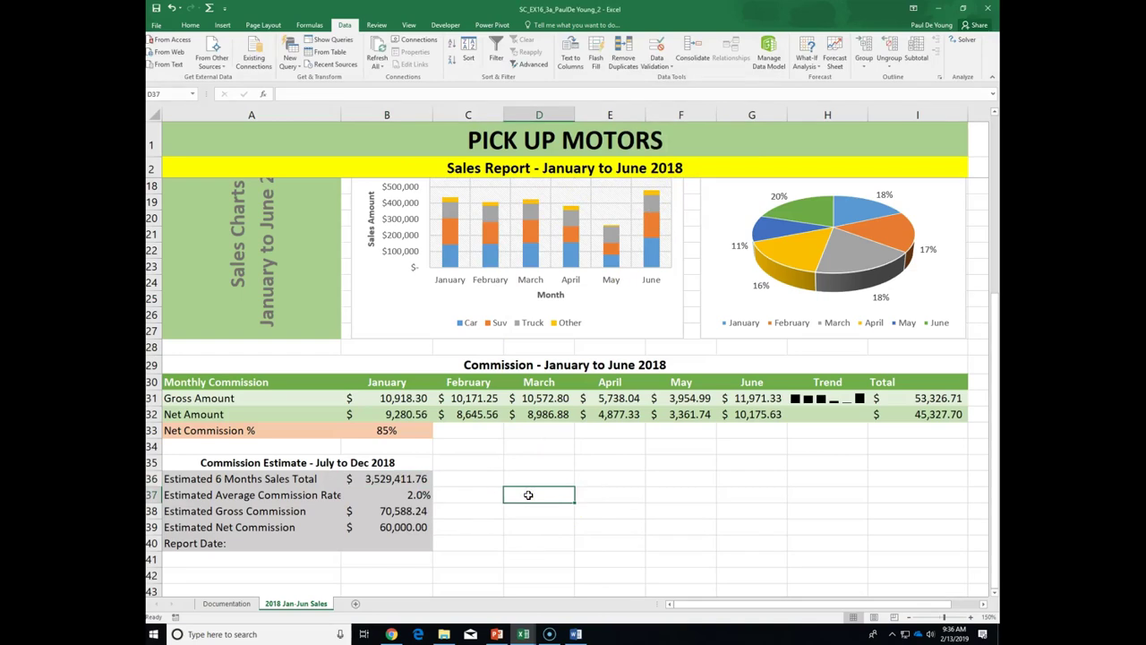
Enter the formula =NOW() in B40 as the report date
{"action": "left_click", "coordinate": [395, 543]}
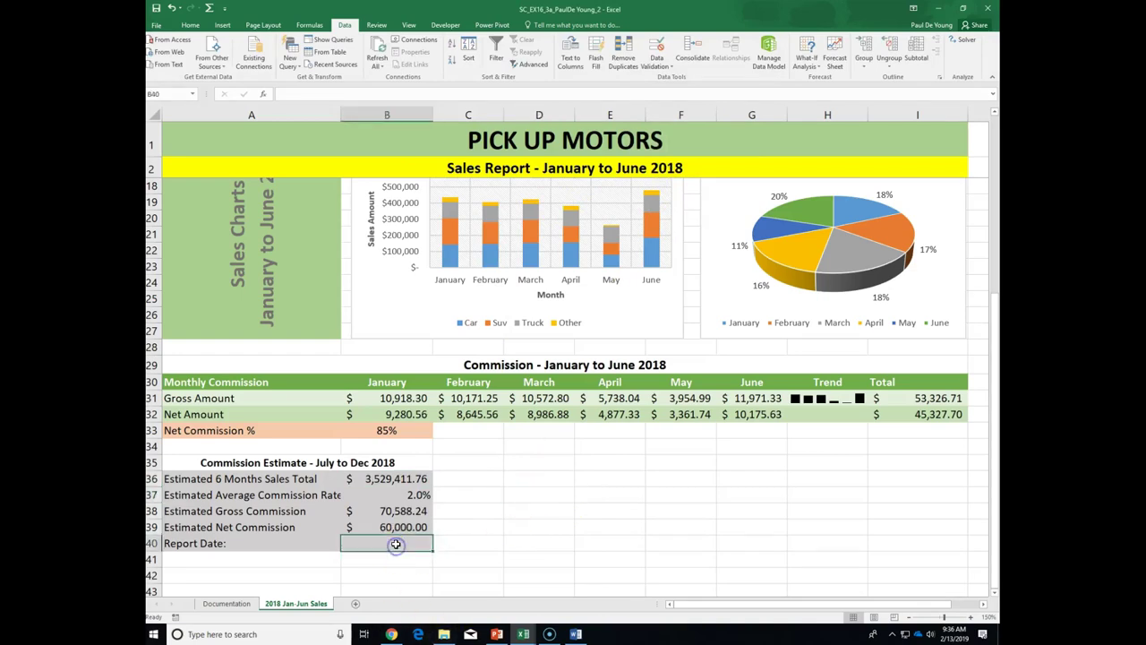
{"action": "type", "text": "=now()"}
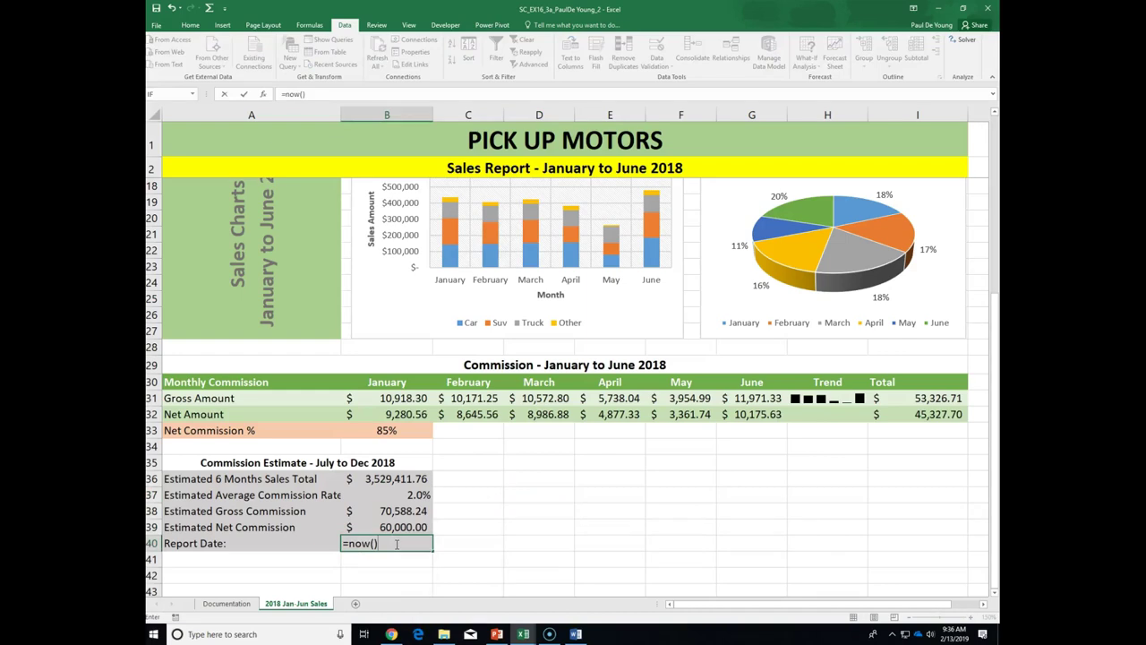
{"action": "key", "text": "Return"}
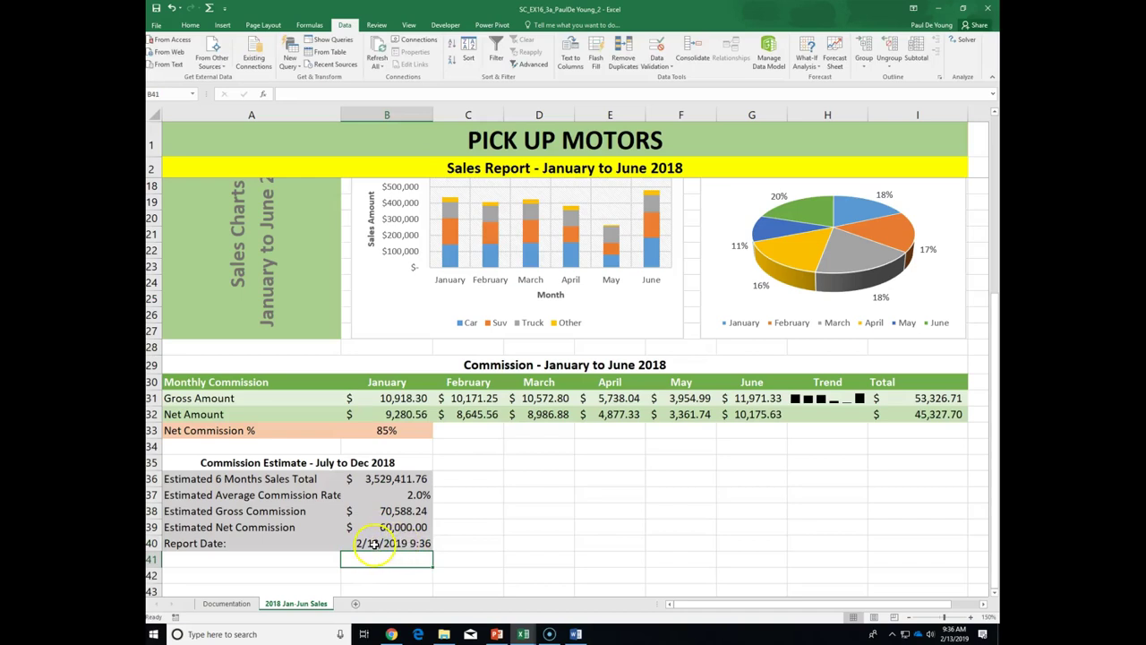
Format the report date in B40 with the Date type 3/14/2012, without the asterisk
{"action": "left_click", "coordinate": [379, 543]}
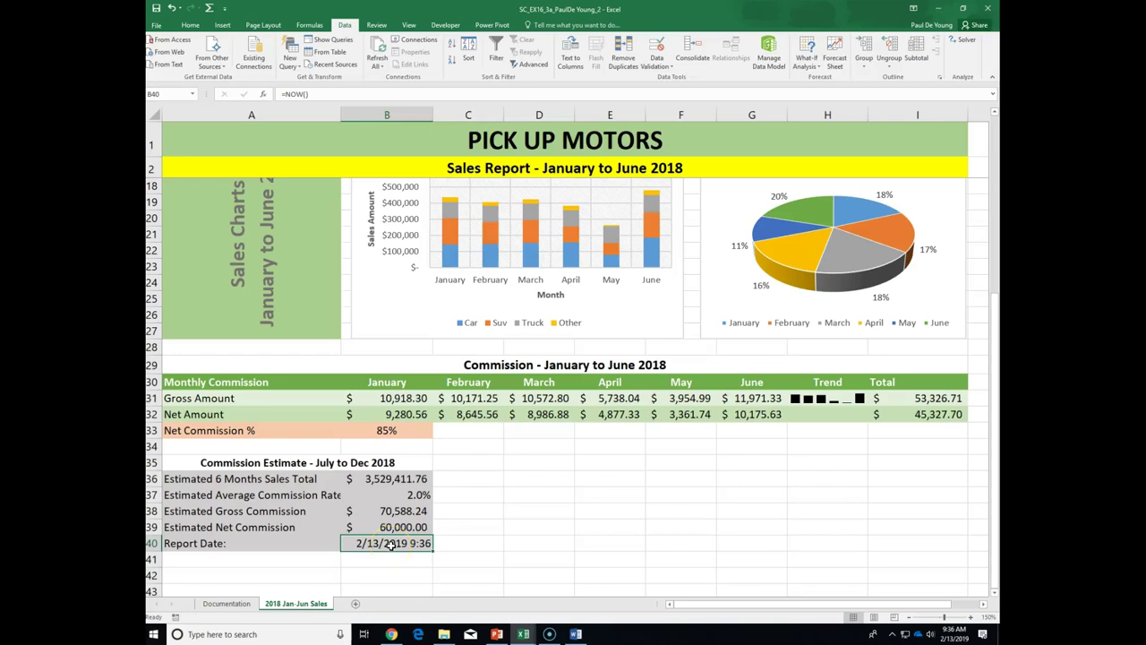
{"action": "left_click", "coordinate": [394, 542]}
{"action": "left_click", "coordinate": [397, 542]}
{"action": "right_click", "coordinate": [396, 542]}
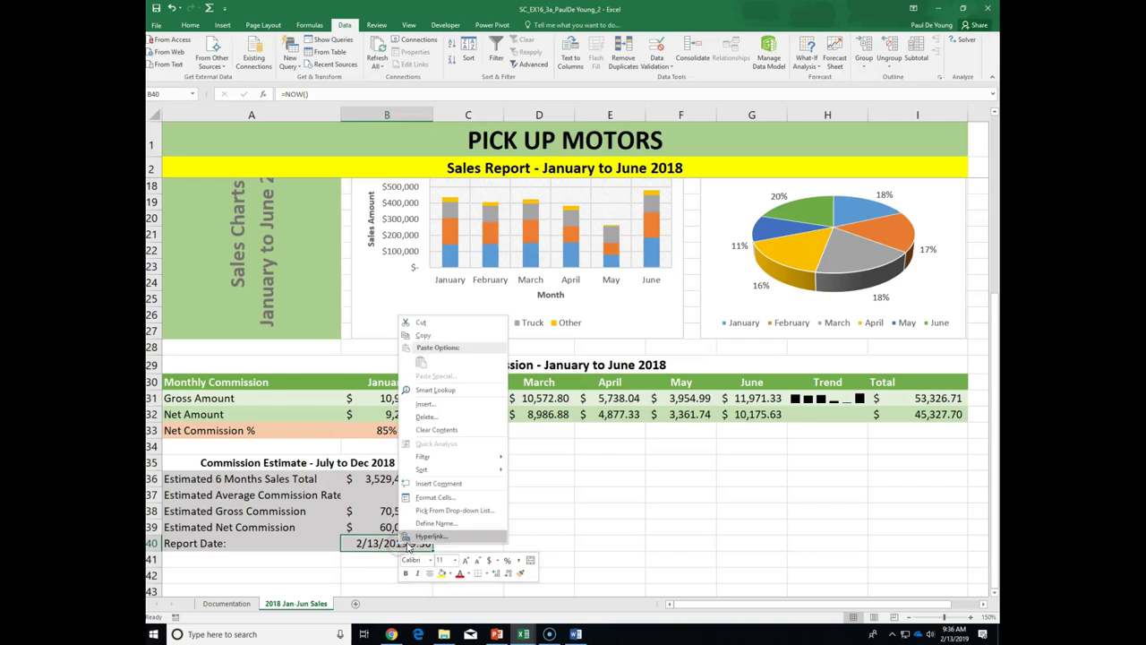
{"action": "left_click", "coordinate": [435, 497]}
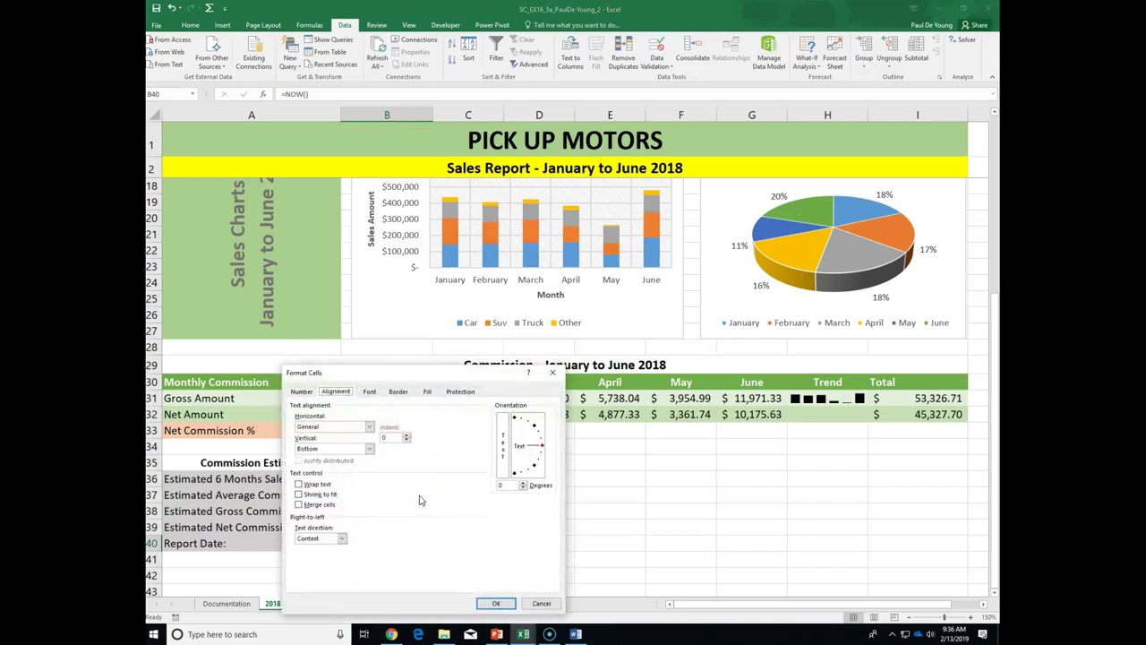
{"action": "left_click", "coordinate": [298, 392]}
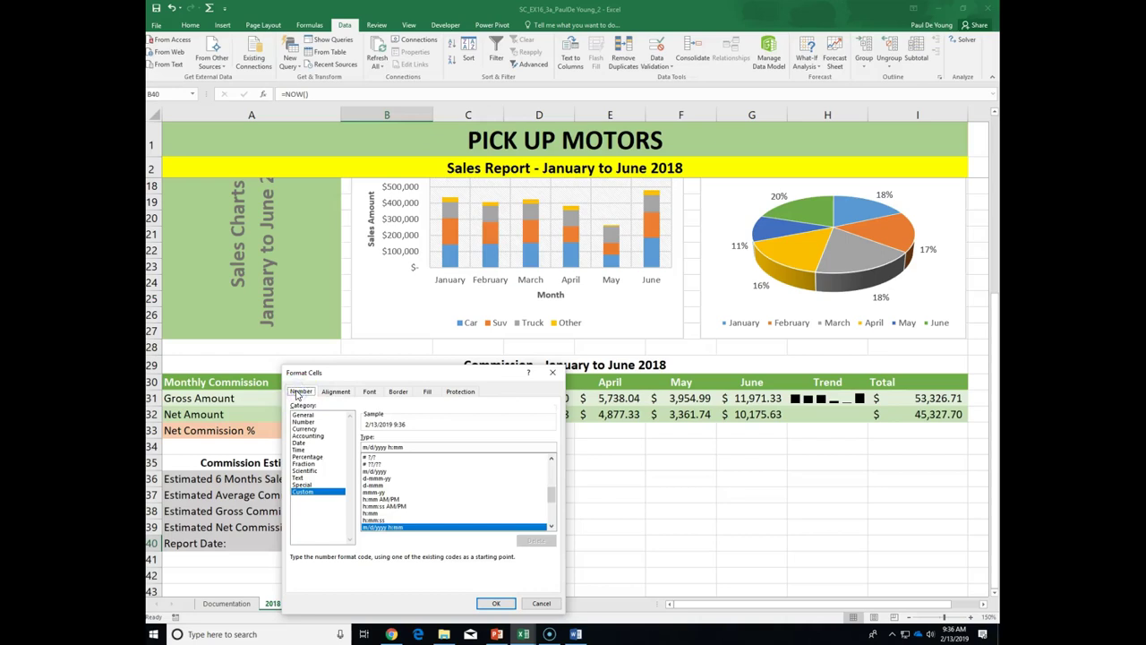
{"action": "left_click", "coordinate": [299, 443]}
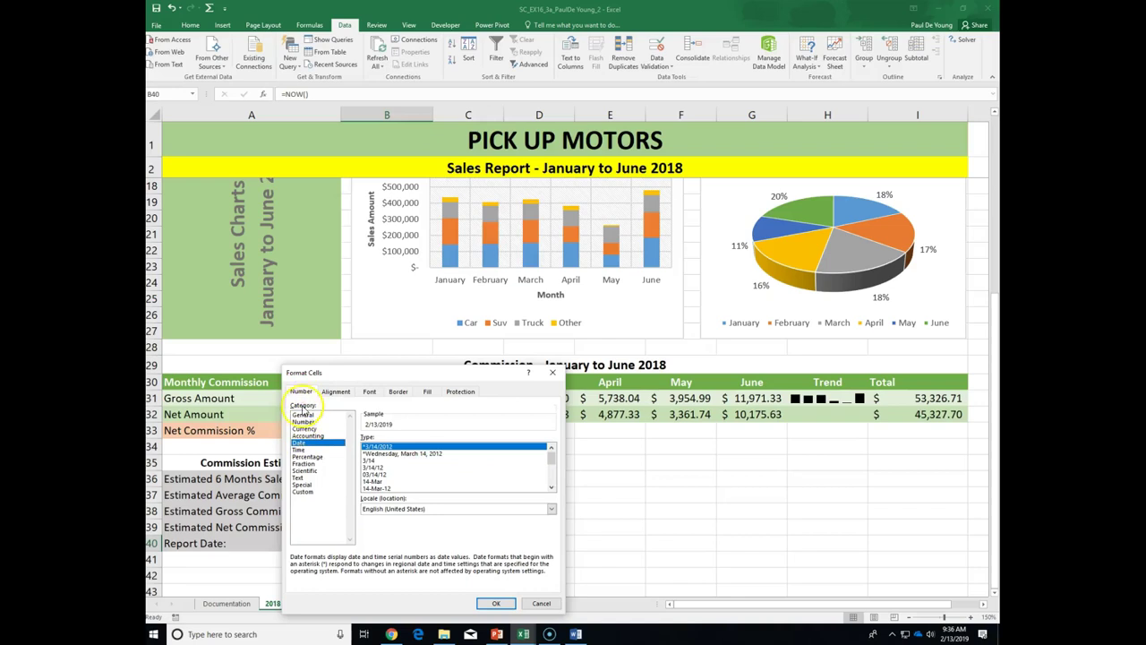
{"action": "left_click", "coordinate": [383, 447]}
{"action": "left_click_drag", "start_coordinate": [553, 458], "coordinate": [553, 477]}
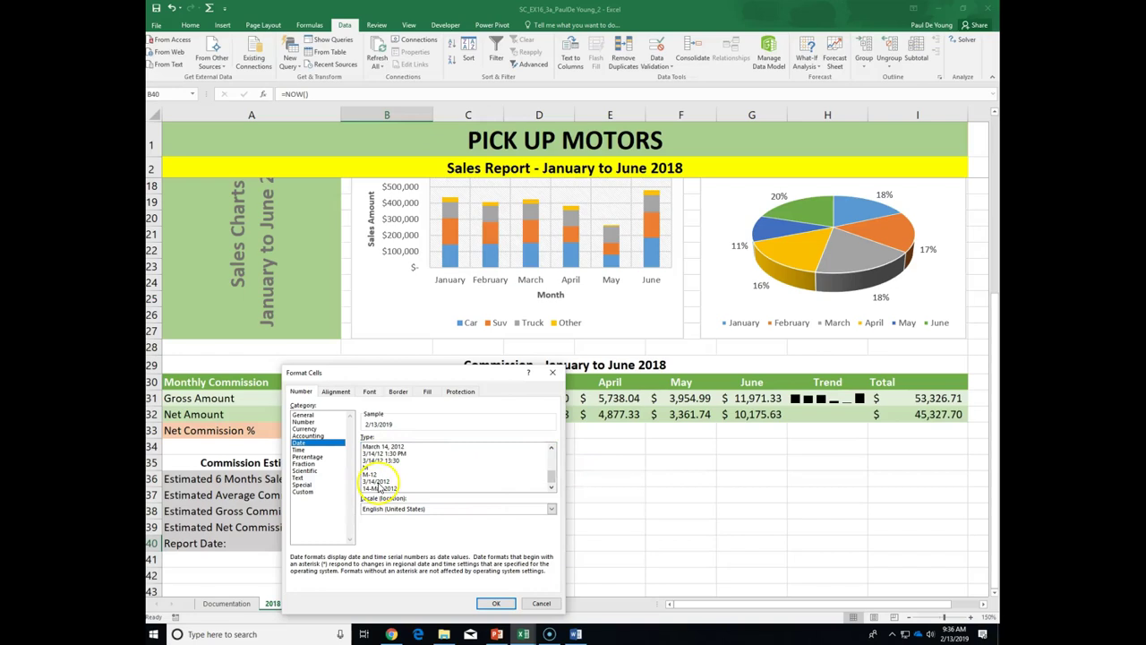
{"action": "left_click", "coordinate": [381, 481]}
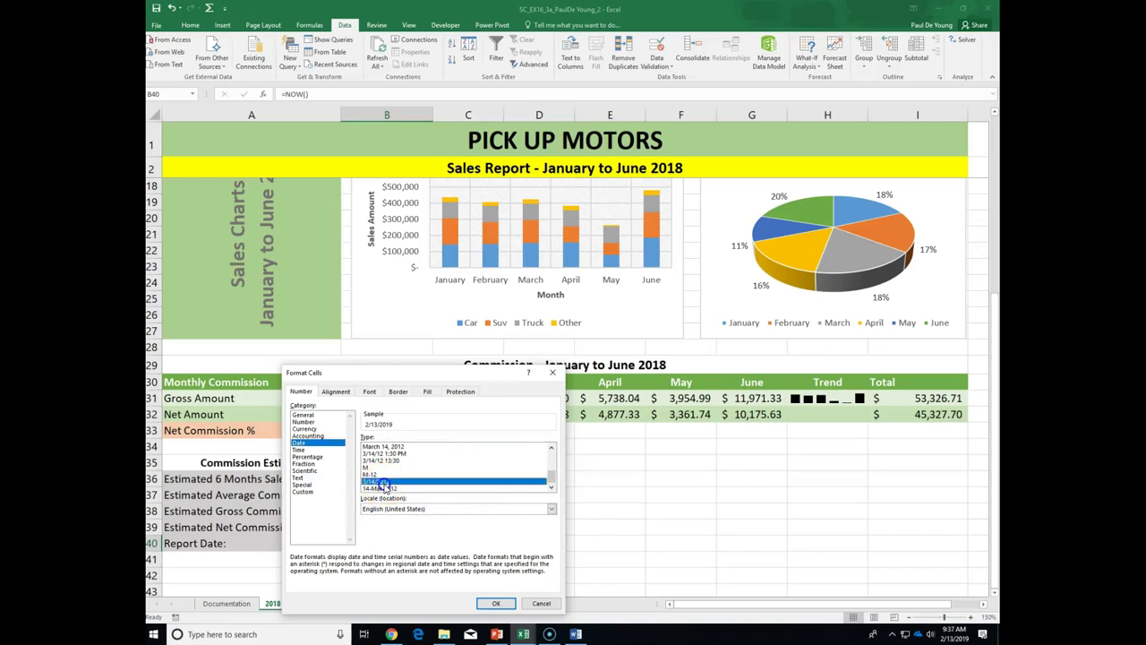
{"action": "left_click", "coordinate": [494, 607]}
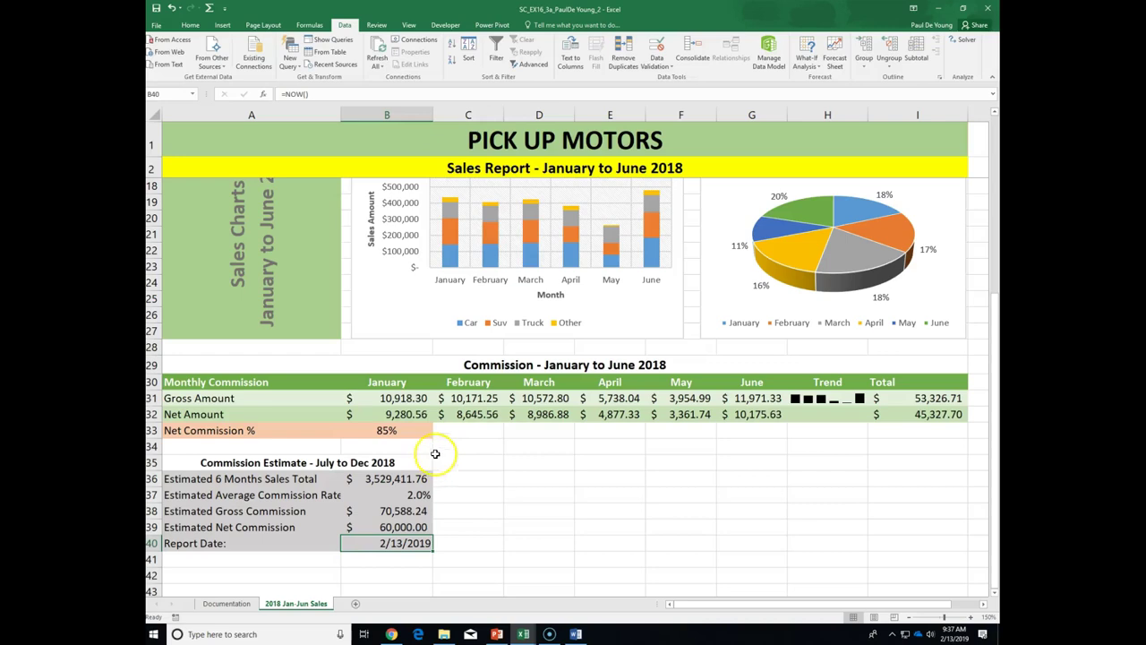
Insert the recommended Clustered Column chart from the monthly commission data in A30:G32
{"action": "scroll", "coordinate": [444, 426], "scroll_direction": "up", "scroll_amount": 1}
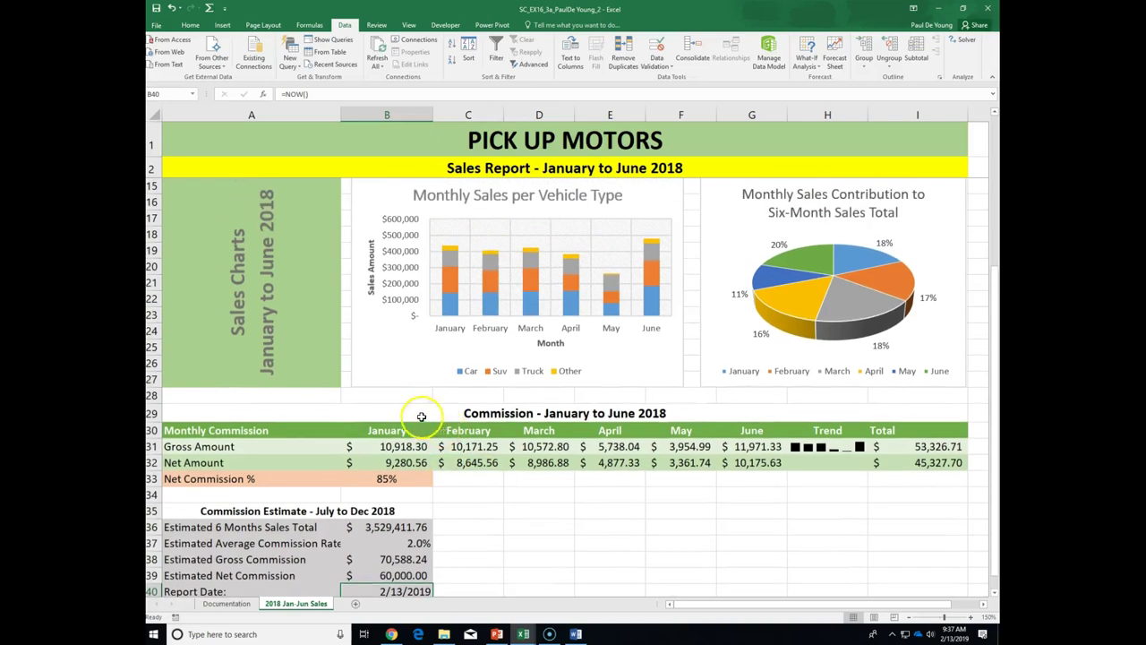
{"action": "left_click", "coordinate": [240, 428]}
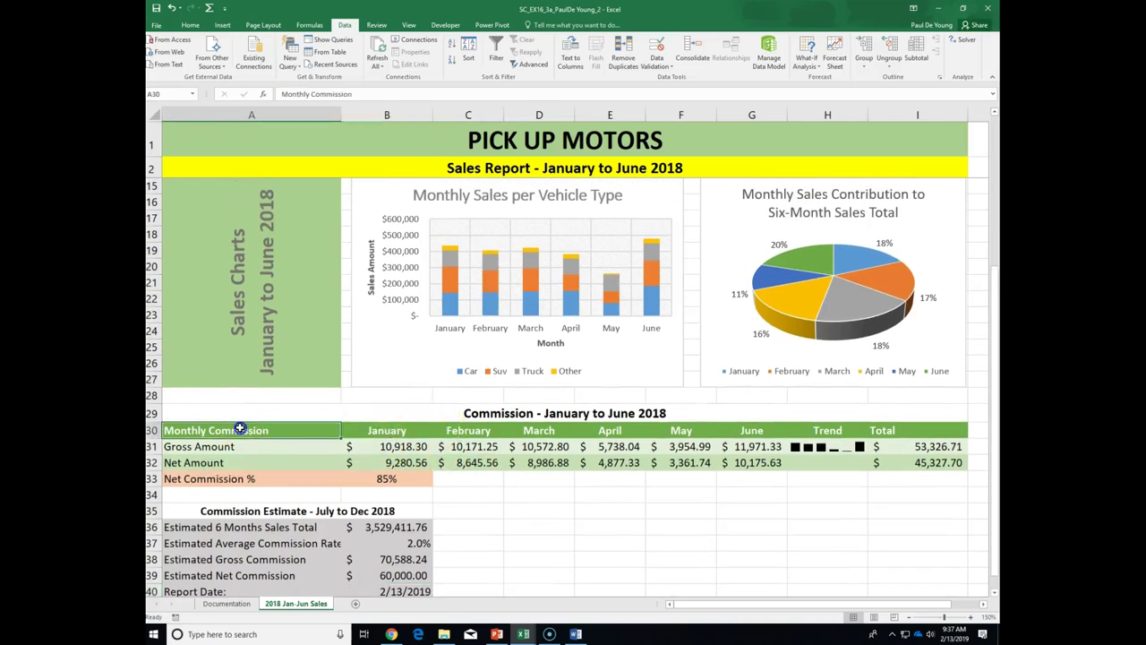
{"action": "left_click_drag", "start_coordinate": [239, 428], "coordinate": [744, 464]}
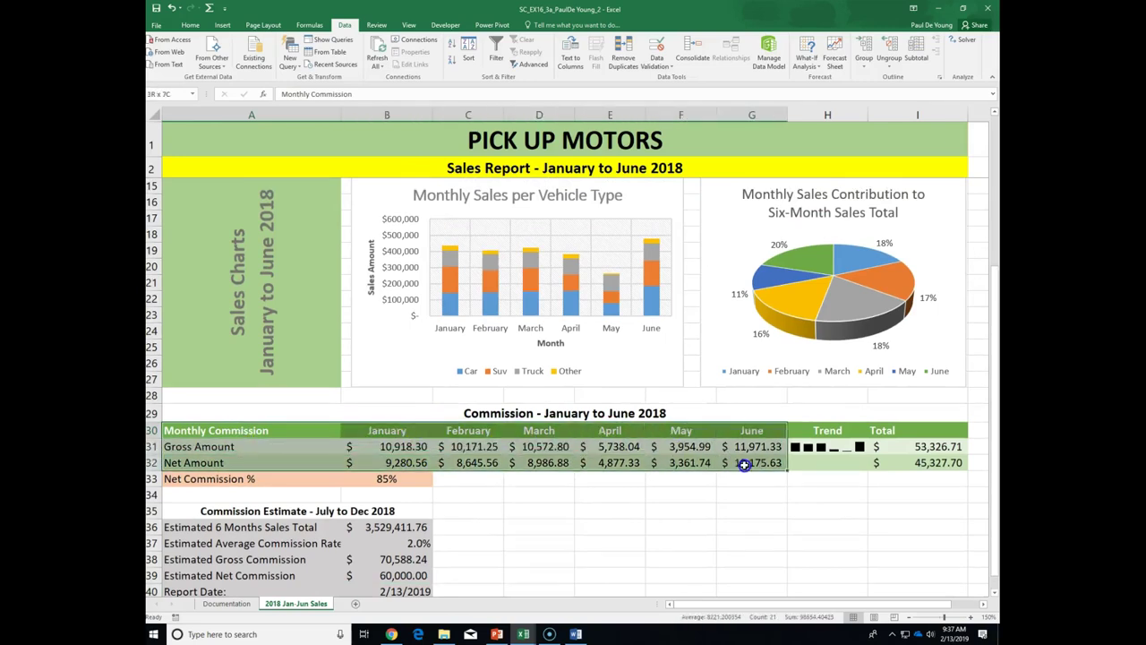
{"action": "left_click_drag", "start_coordinate": [744, 464], "coordinate": [744, 464]}
{"action": "left_click", "coordinate": [222, 24]}
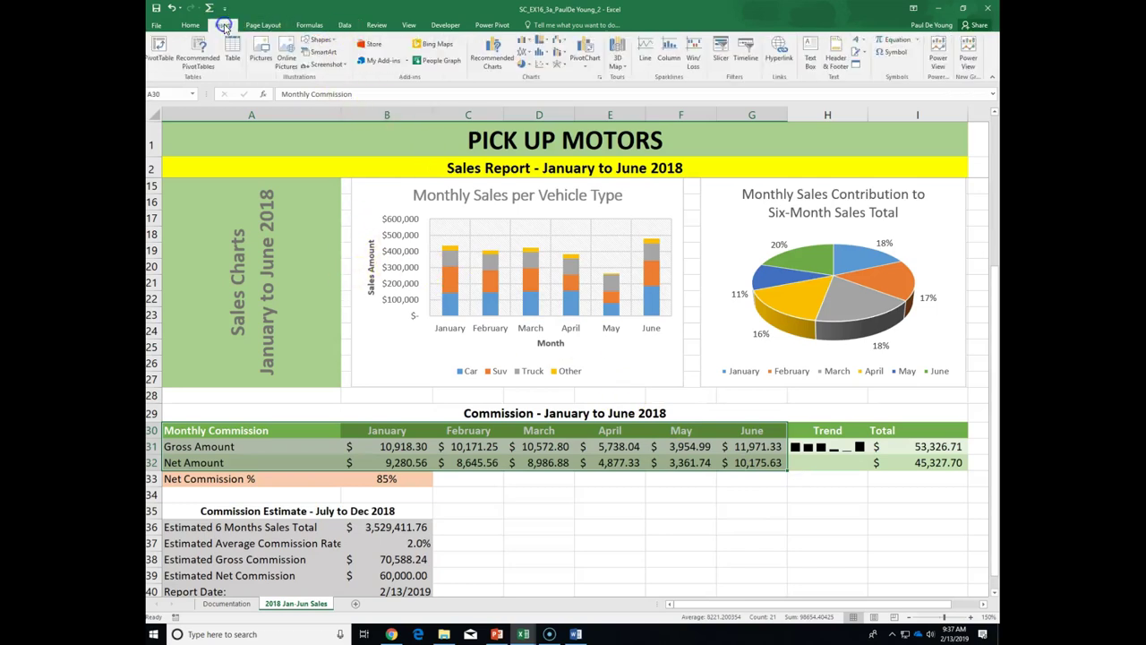
{"action": "left_click", "coordinate": [491, 60]}
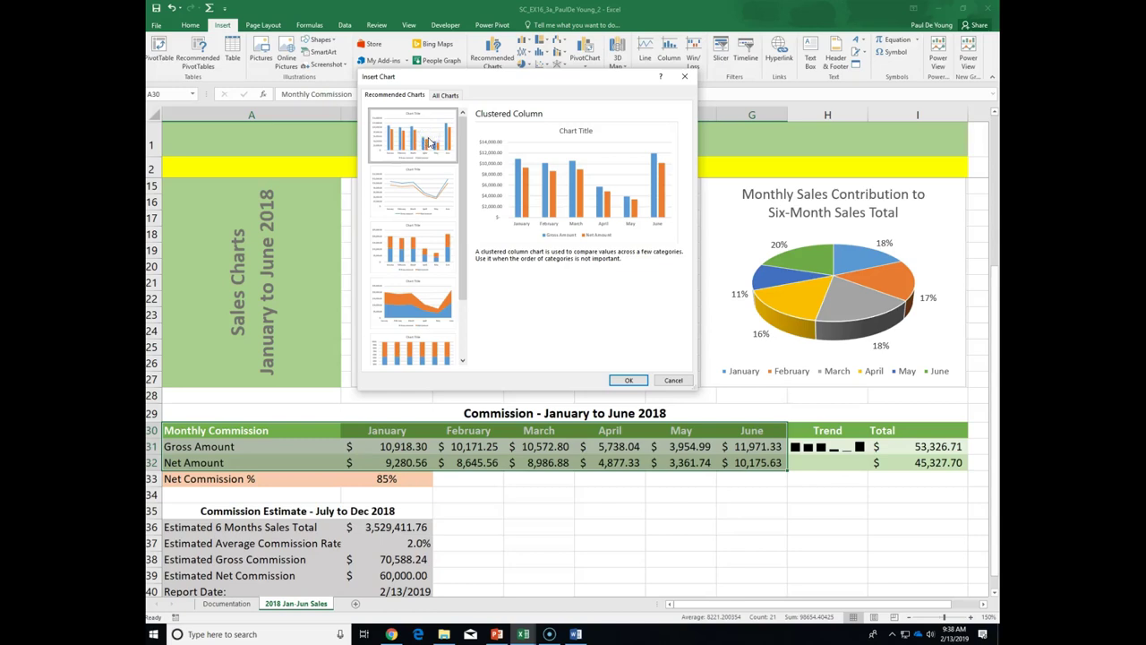
{"action": "left_click", "coordinate": [624, 379]}
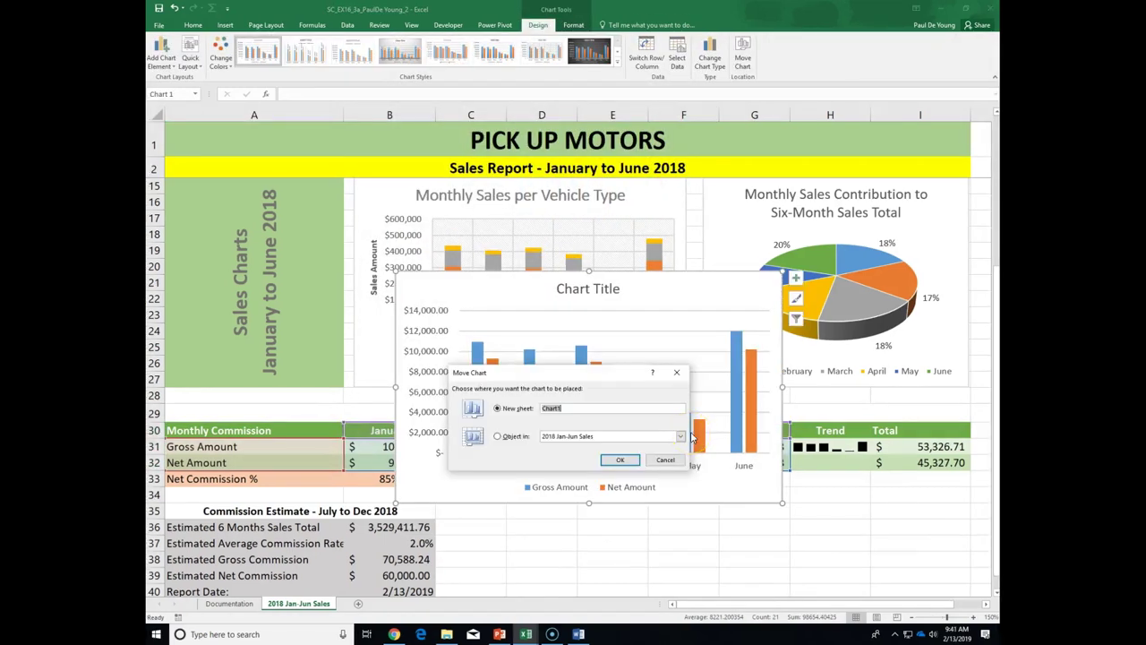
Move the clustered column chart to a new sheet named Commissions 2018
{"action": "type", "text": "Commissions 2018"}
{"action": "left_click", "coordinate": [626, 461]}
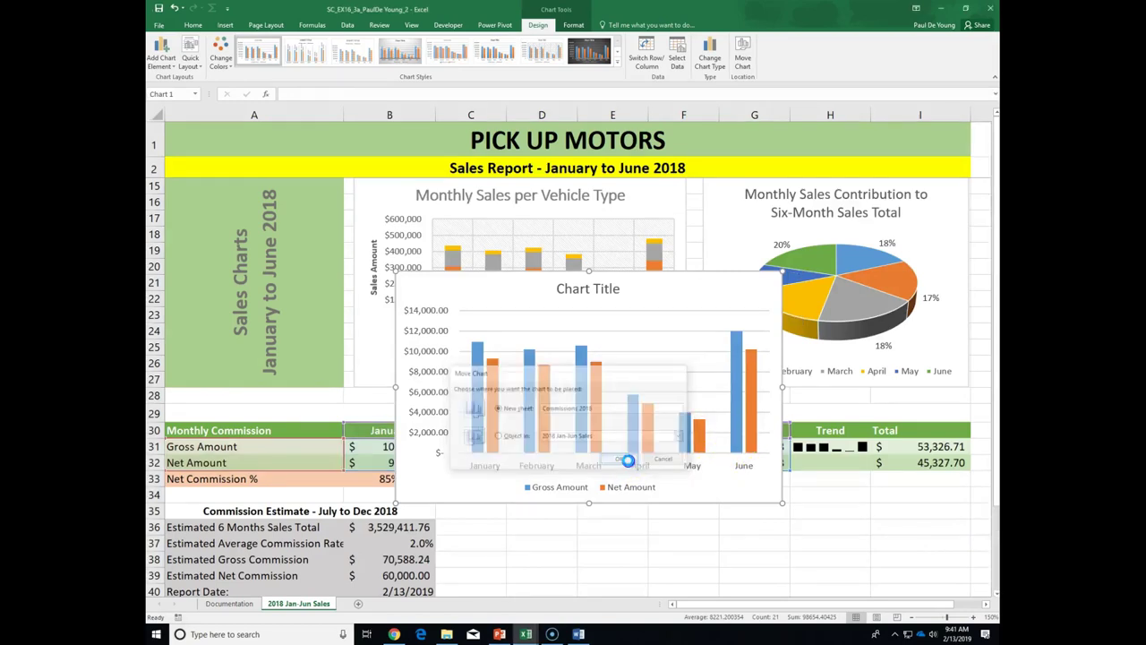
{"action": "left_click", "coordinate": [639, 463]}
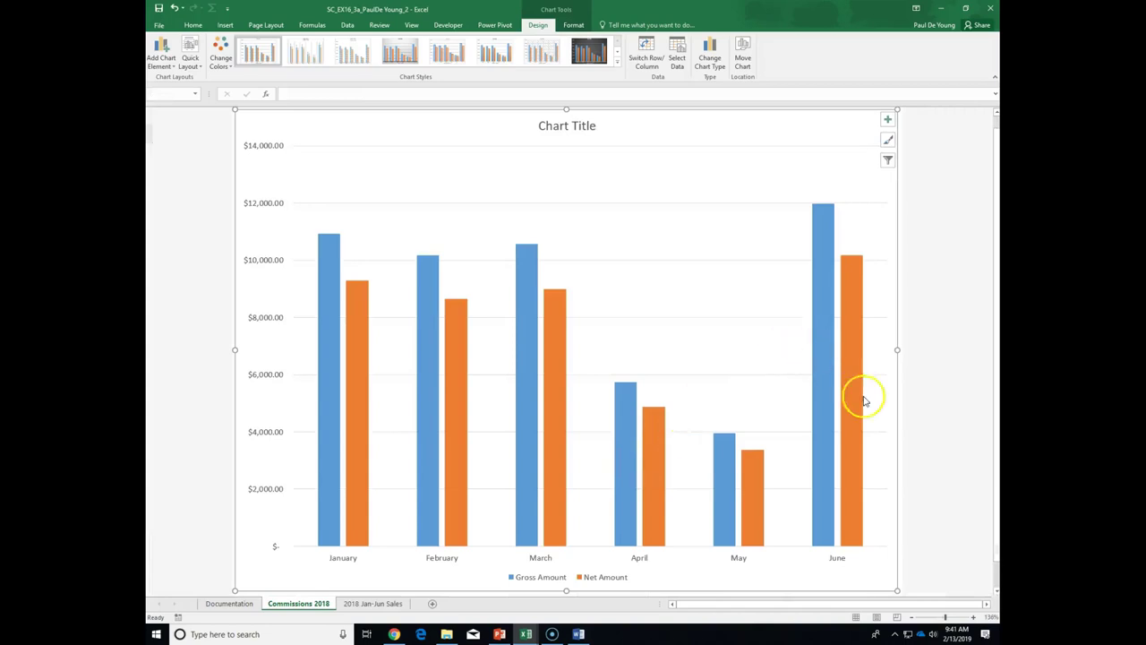
Select the chart title on the Commissions 2018 chart sheet
{"action": "left_click", "coordinate": [565, 125]}
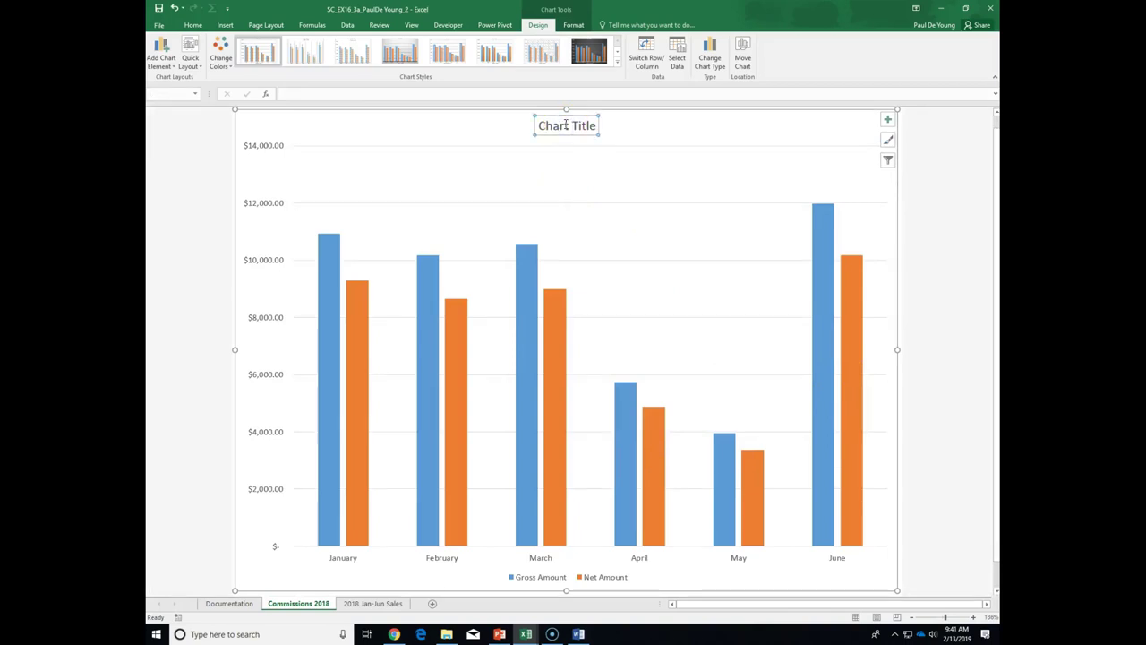